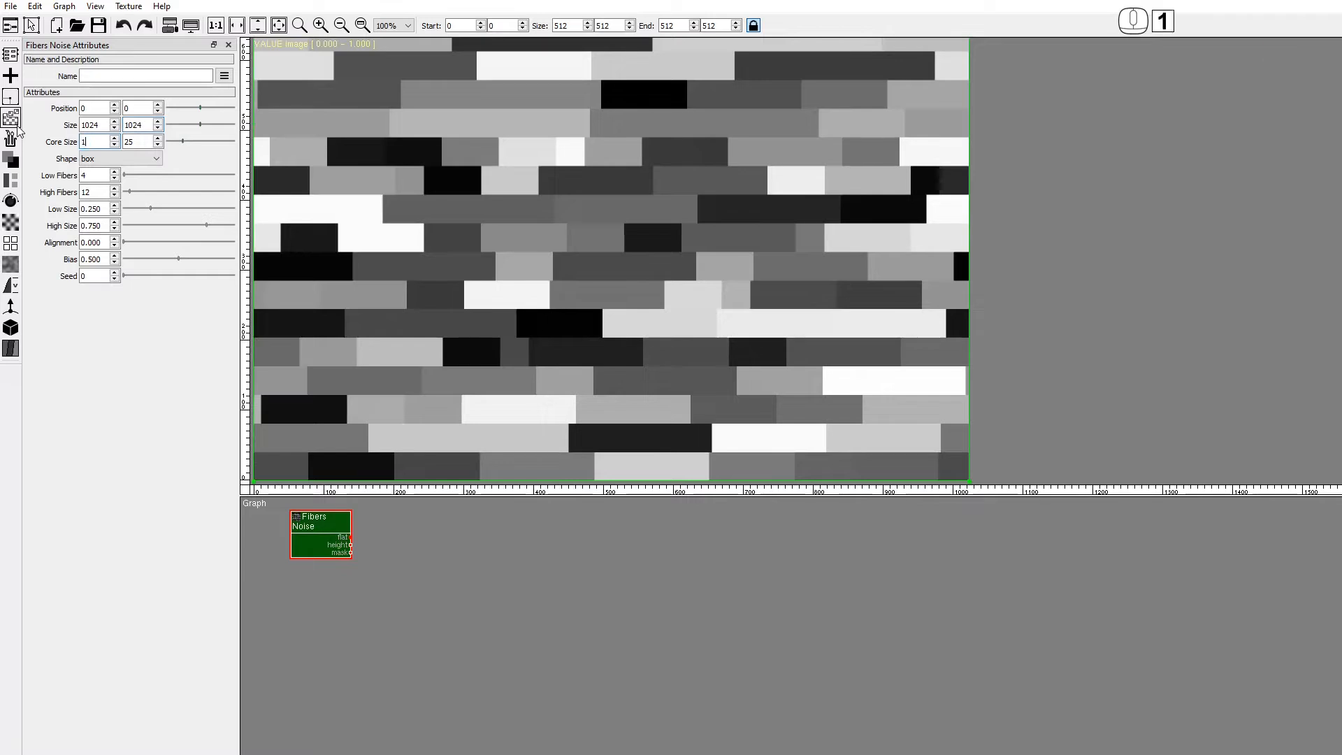
Step: Set the Fibers Noise core size to 1000 × 1000, its low fibers to 10 and high fibers to 20
{"action": "key", "text": "Tab"}
{"action": "type", "text": "100"}
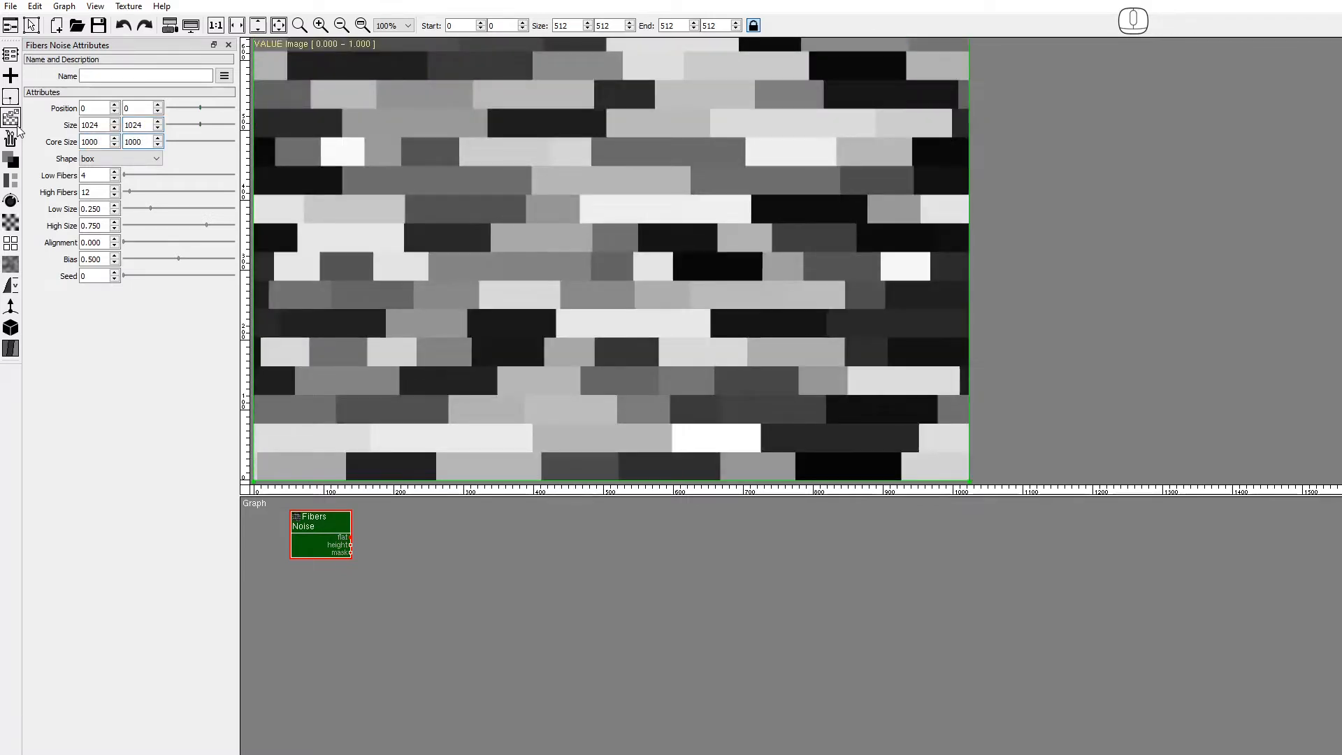
{"action": "key", "text": "Tab"}
{"action": "key", "text": "Tab"}
{"action": "type", "text": "10"}
{"action": "key", "text": "Tab"}
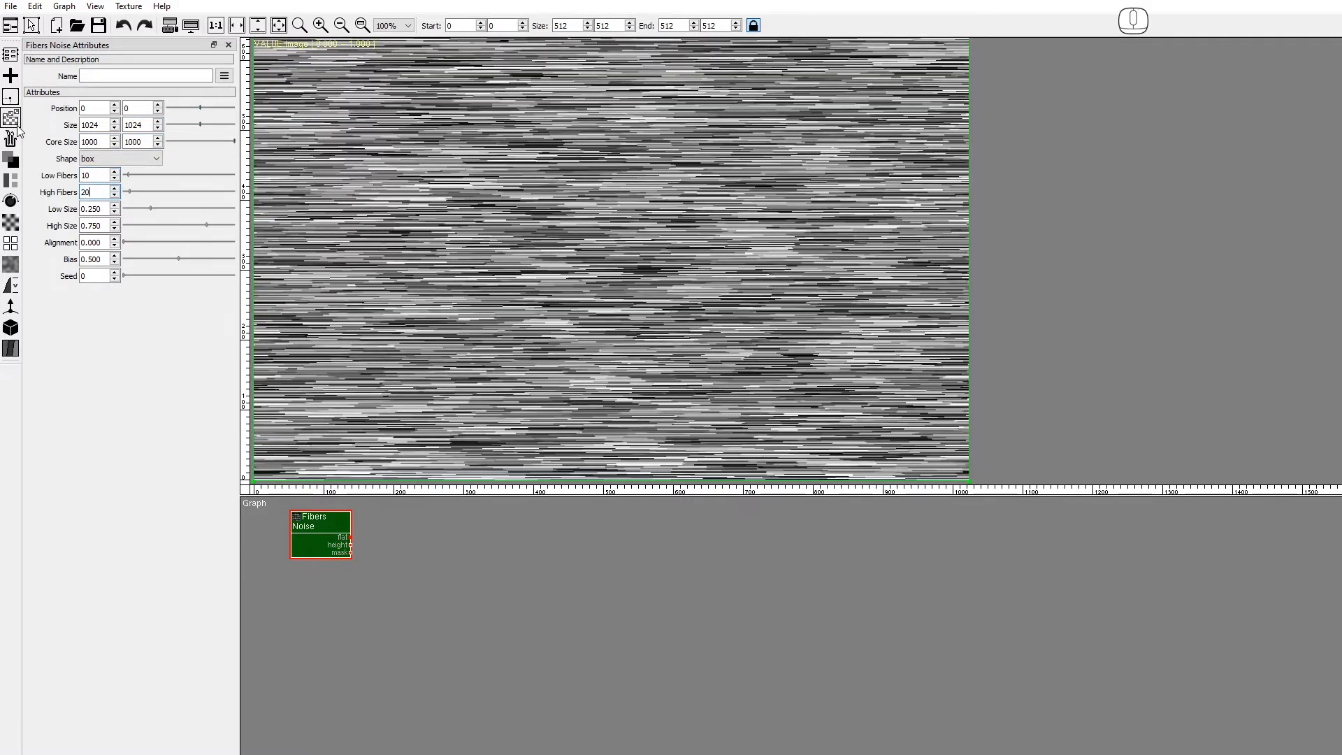
{"action": "type", "text": "20"}
Step: Add a Perlin Noise node below Fibers Noise and set its size to 1024 × 1024
{"action": "left_click", "coordinate": [11, 119]}
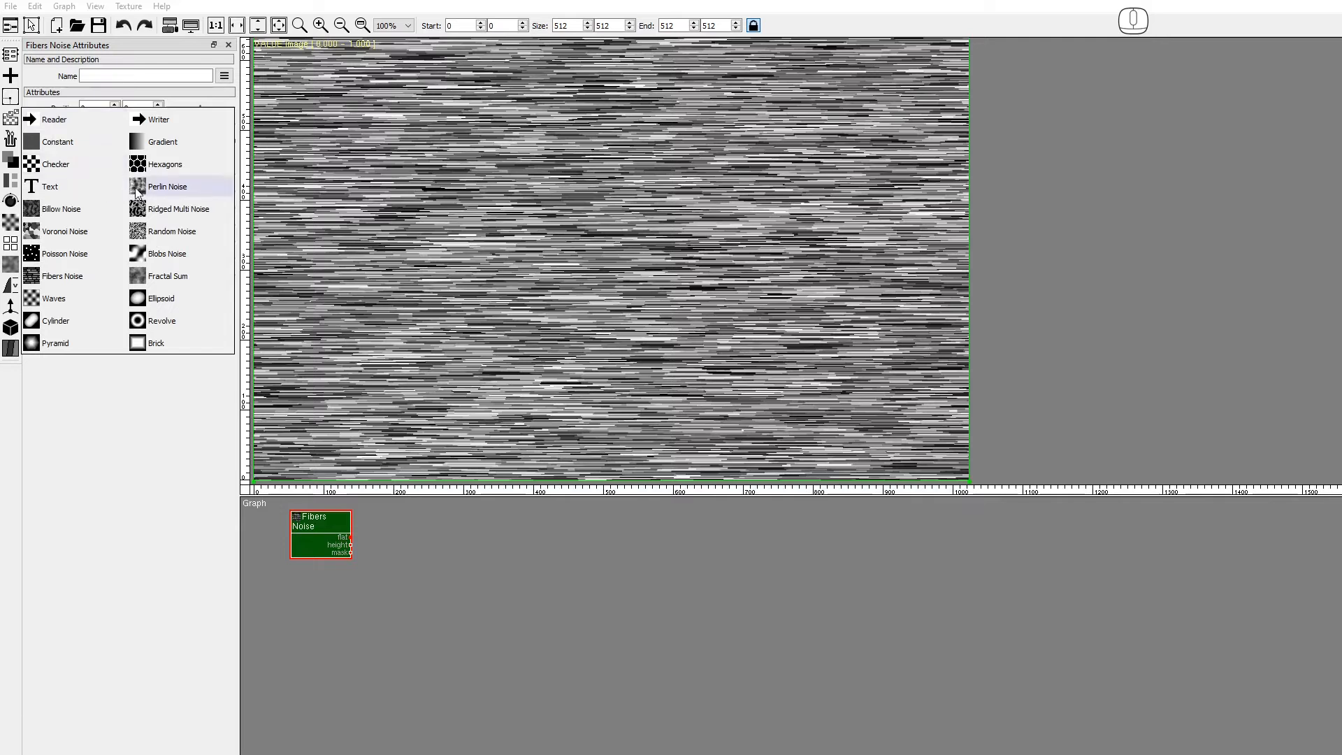
{"action": "left_click", "coordinate": [291, 566]}
{"action": "double_click", "coordinate": [94, 124]}
{"action": "type", "text": "1024"}
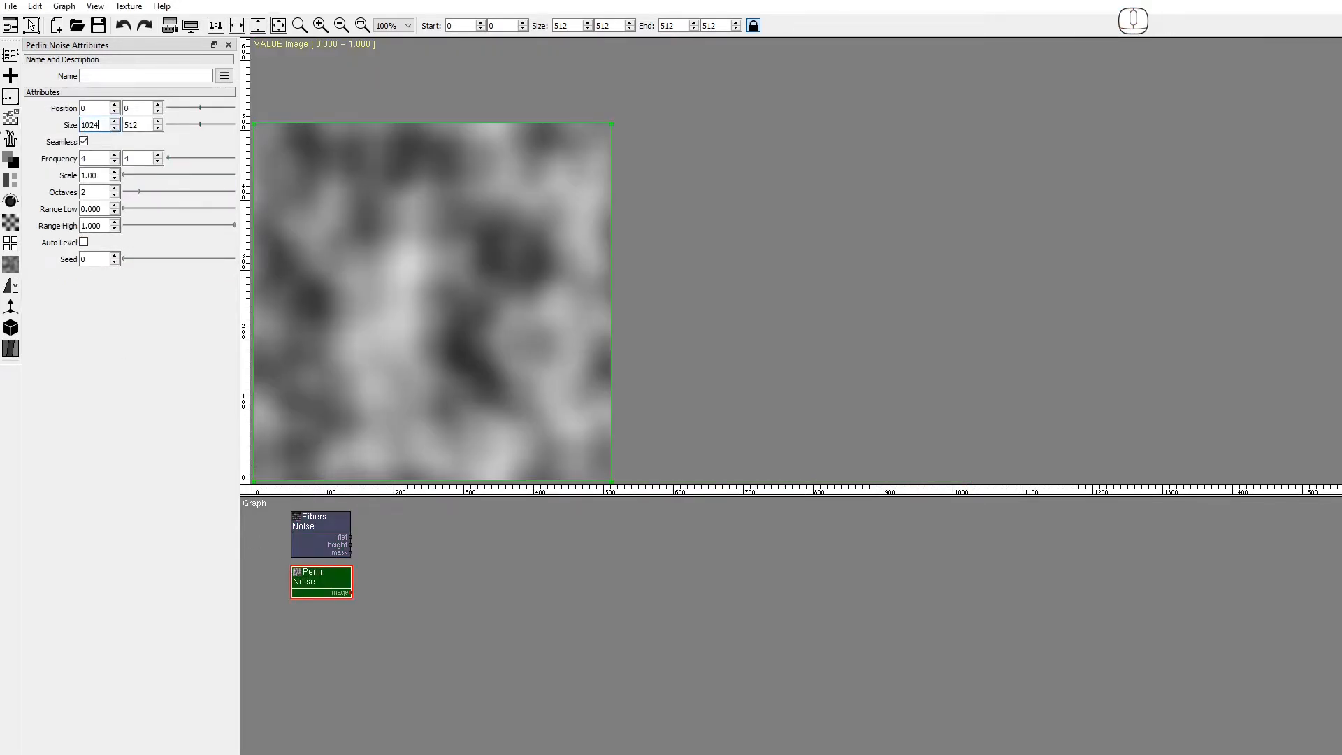
{"action": "key", "text": "Tab"}
{"action": "type", "text": "1024"}
Step: Set the Perlin Noise octaves to 4 and enable auto level
{"action": "key", "text": "Tab"}
{"action": "key", "text": "Tab"}
{"action": "key", "text": "Tab"}
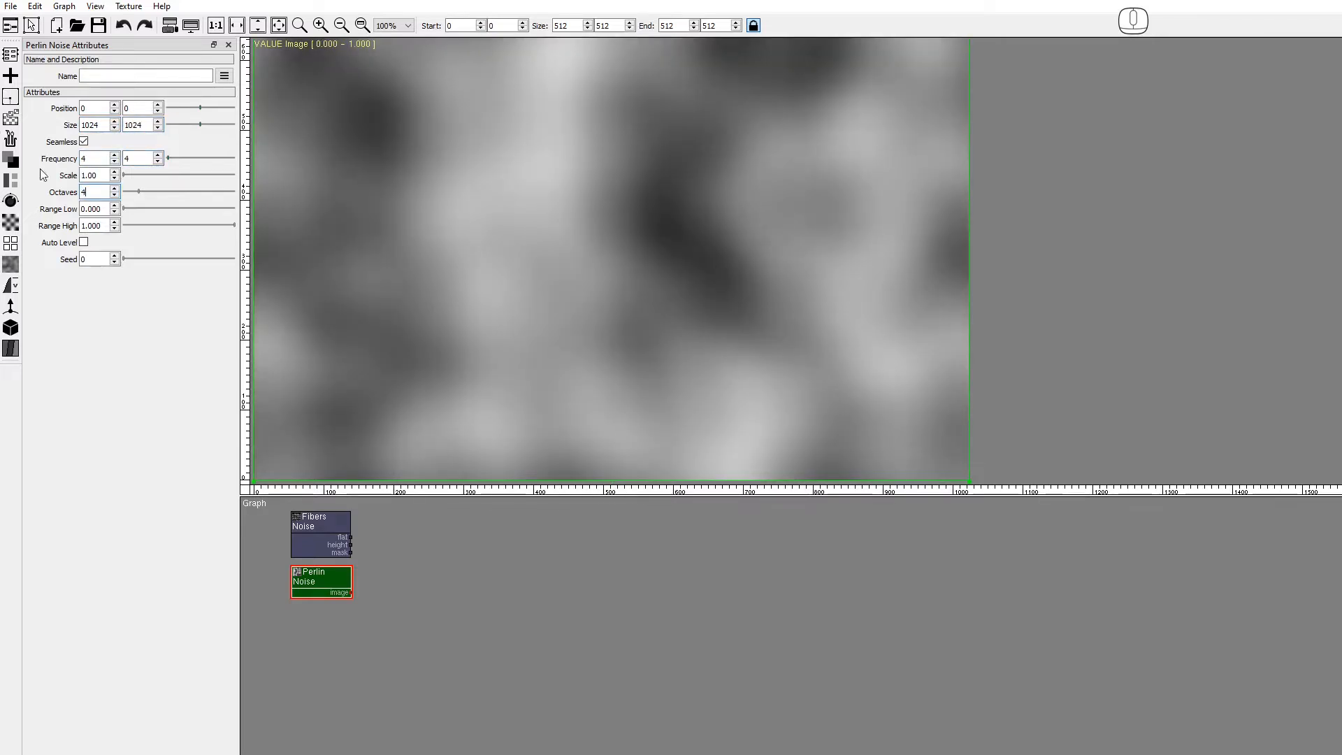
{"action": "left_click", "coordinate": [84, 241]}
Step: Add a Warp node fed by the Fibers Noise flat output as image and the Perlin Noise image as height
{"action": "left_click", "coordinate": [10, 223]}
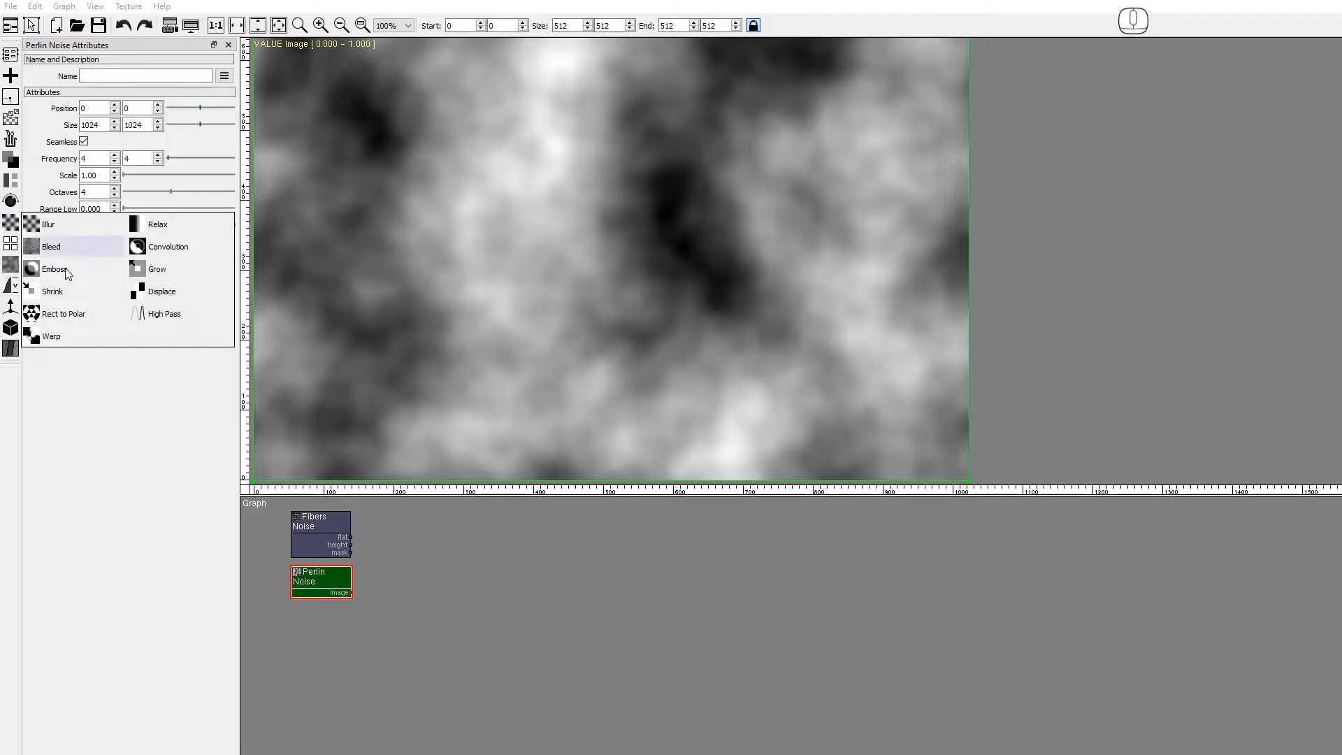
{"action": "left_click", "coordinate": [49, 336]}
{"action": "left_click", "coordinate": [369, 533], "text": "shift"}
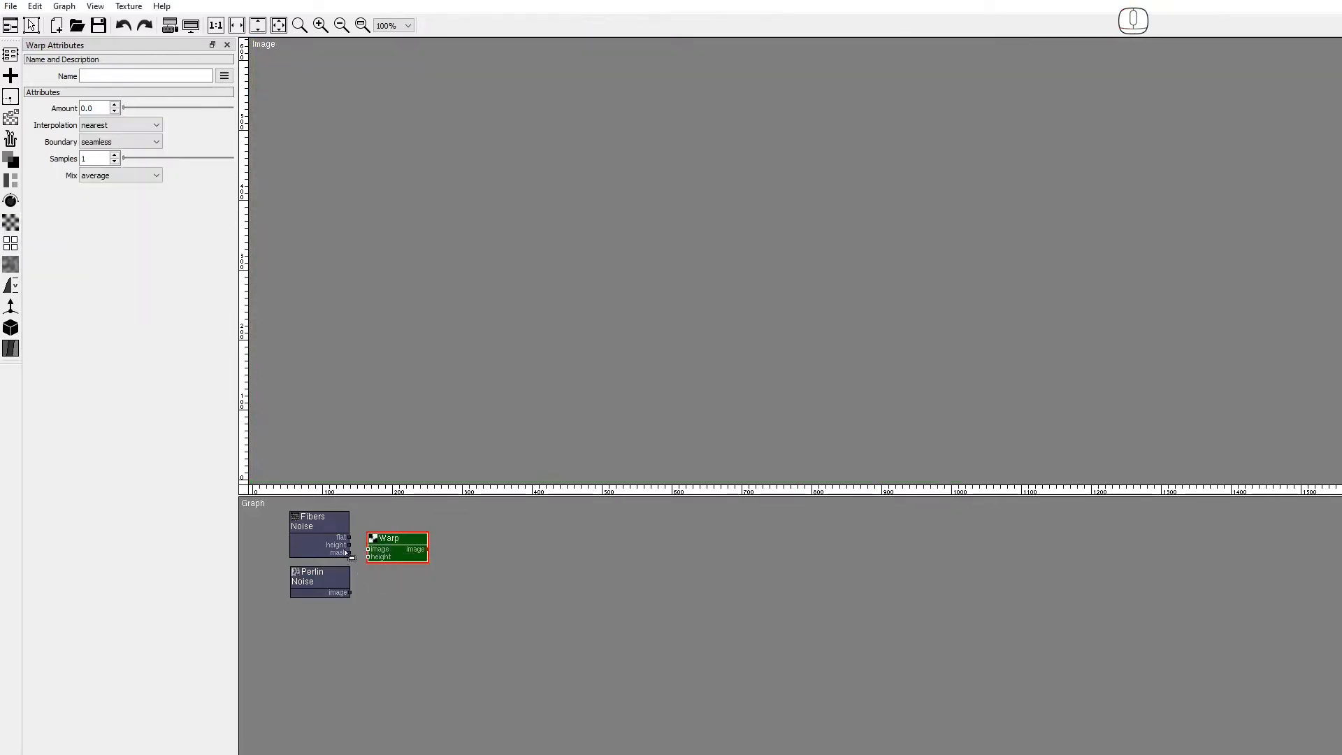
{"action": "left_click_drag", "start_coordinate": [353, 542], "coordinate": [367, 557]}
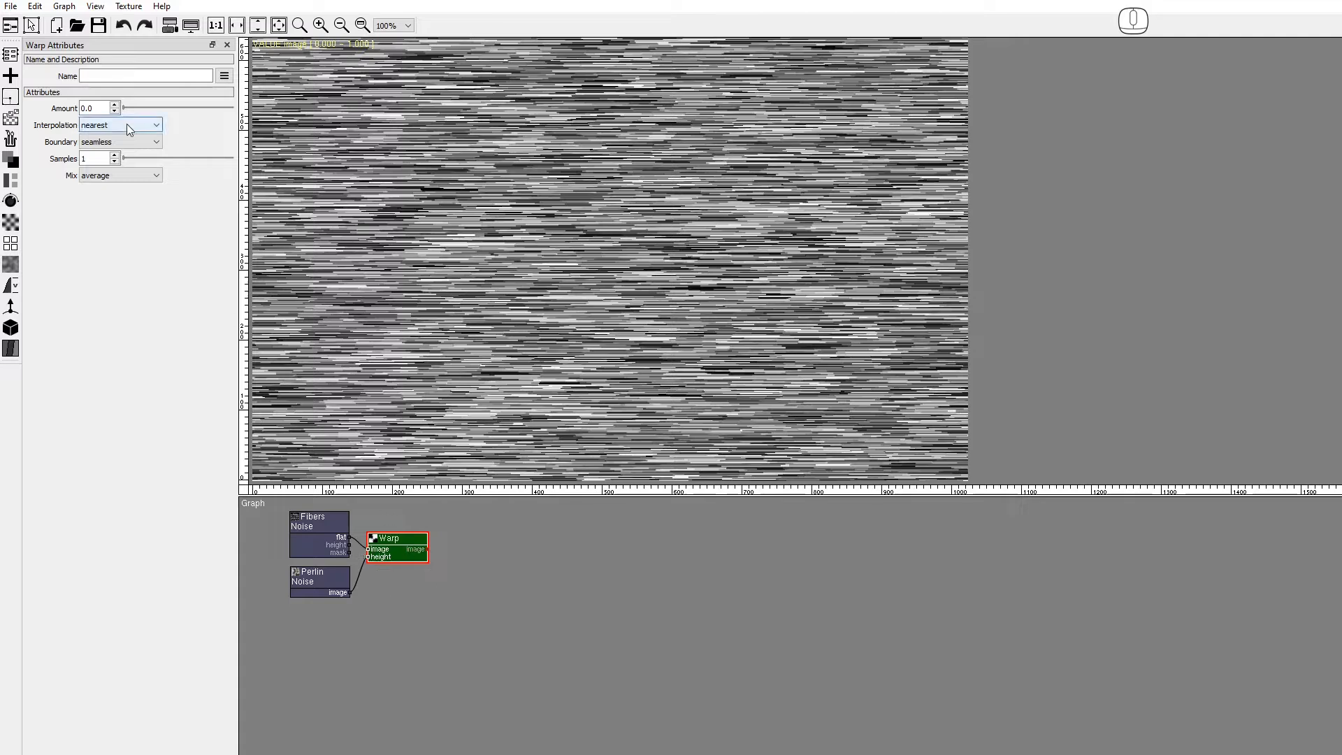
Step: Set the Warp amount to 20 and its samples to 3
{"action": "left_click_drag", "start_coordinate": [97, 109], "coordinate": [47, 110]}
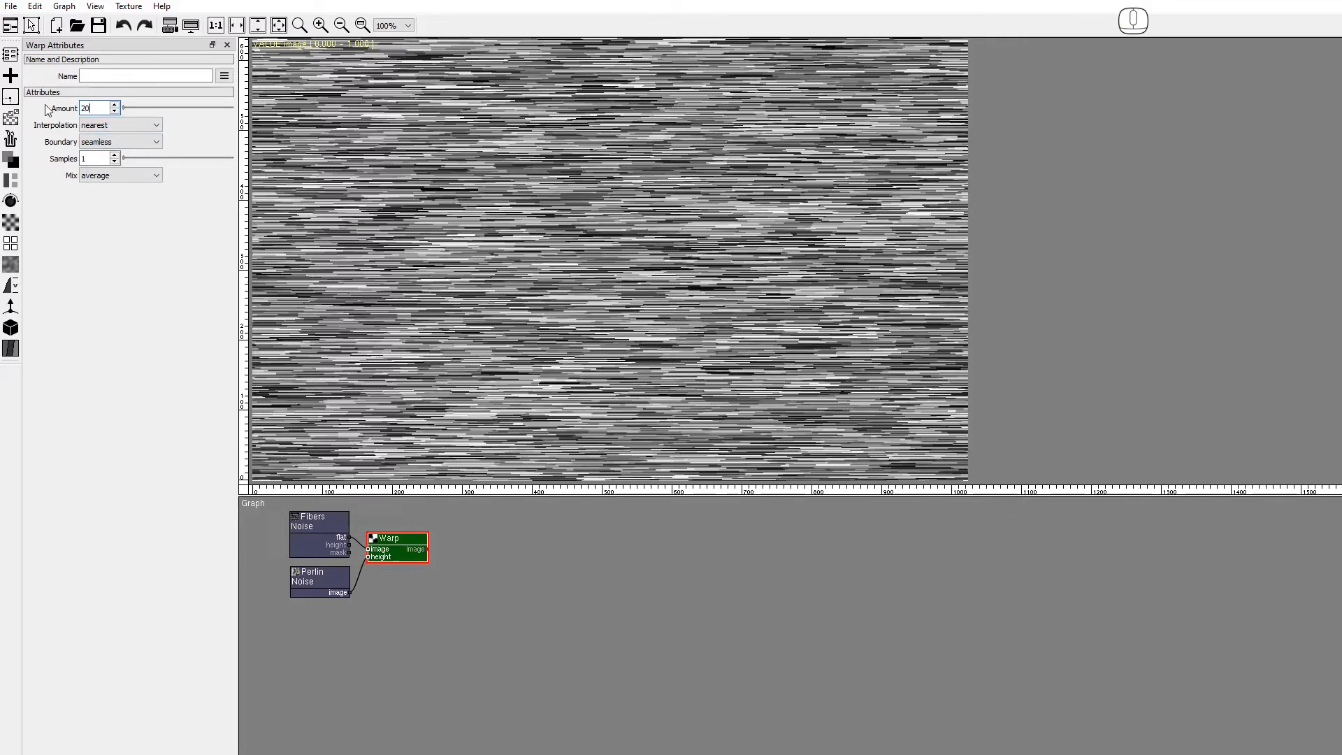
{"action": "key", "text": "Tab"}
{"action": "key", "text": "Tab"}
{"action": "key", "text": "Tab"}
Step: Change the Fibers Noise seed and set the Perlin Noise seed to 96
{"action": "left_click", "coordinate": [317, 529]}
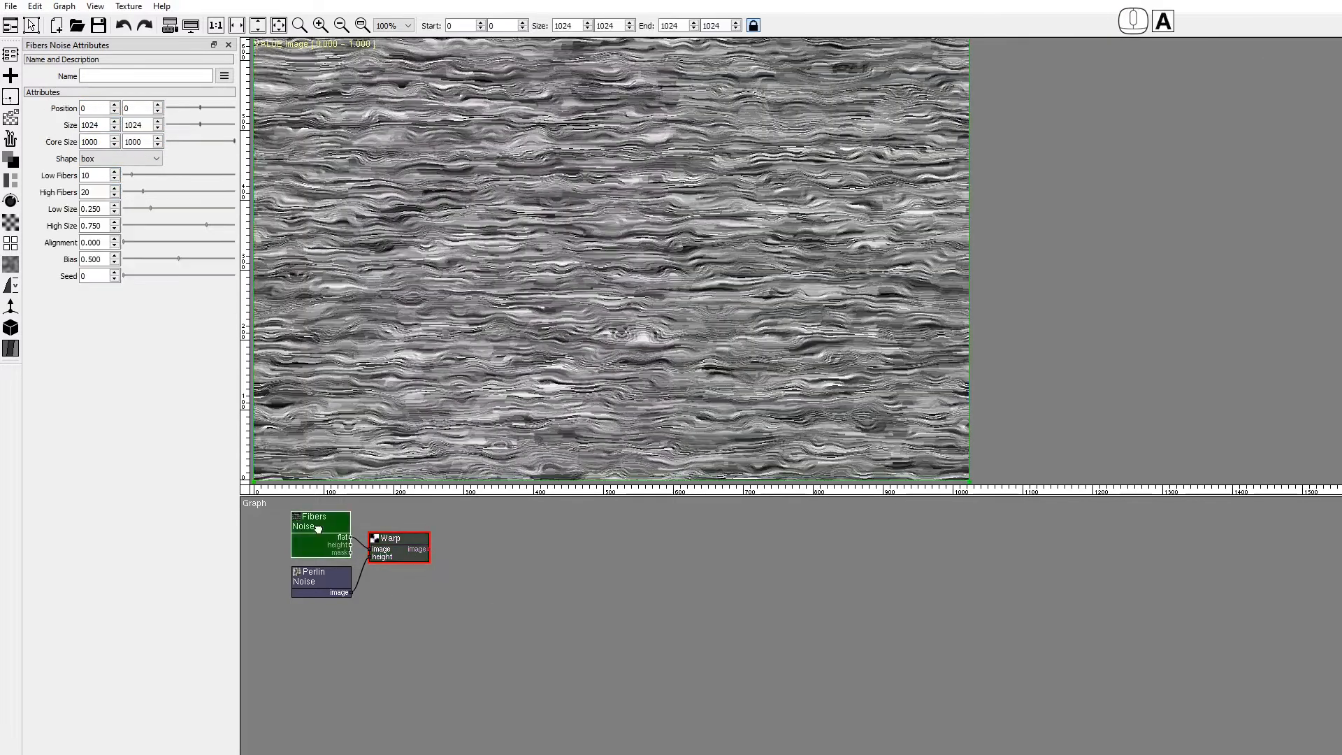
{"action": "left_click_drag", "start_coordinate": [146, 276], "coordinate": [189, 258]}
{"action": "left_click", "coordinate": [320, 572]}
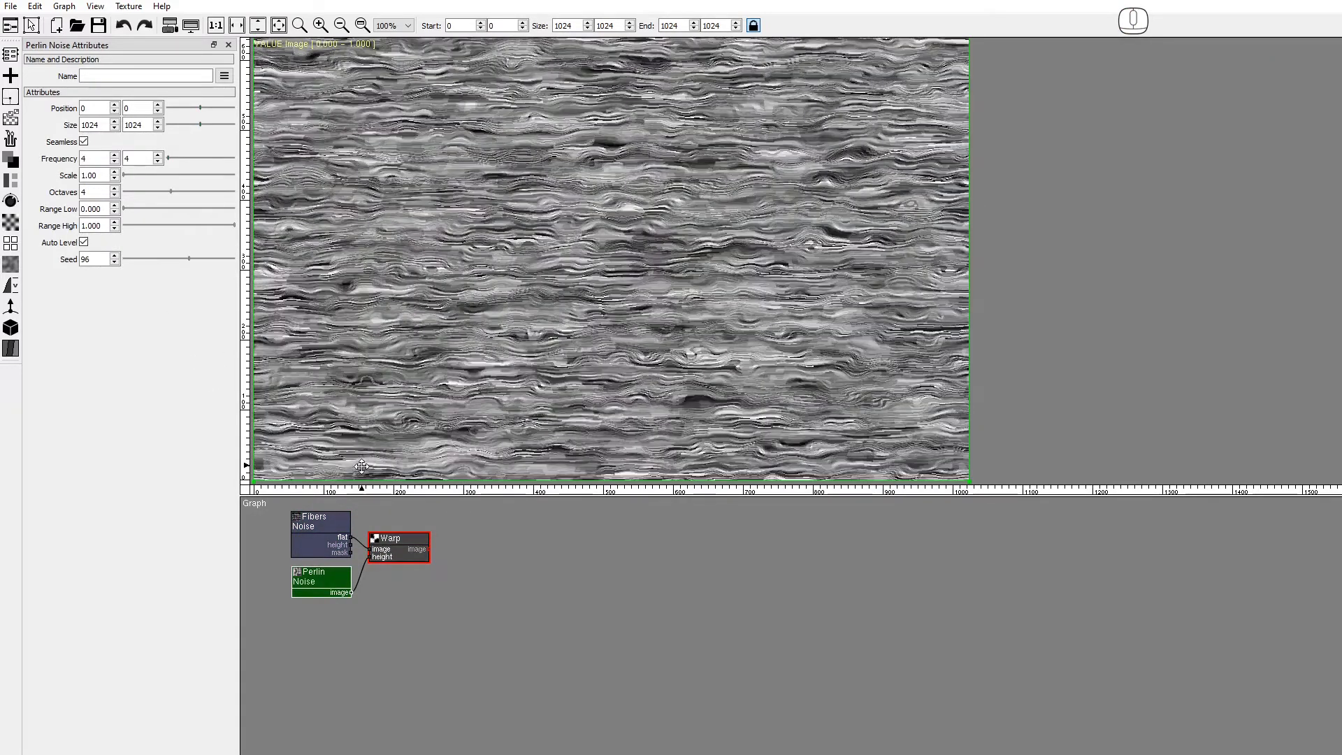
Step: Add a To RGBA node connected to the Warp output
{"action": "left_click", "coordinate": [395, 539]}
{"action": "right_click", "coordinate": [447, 540]}
{"action": "type", "text": "to"}
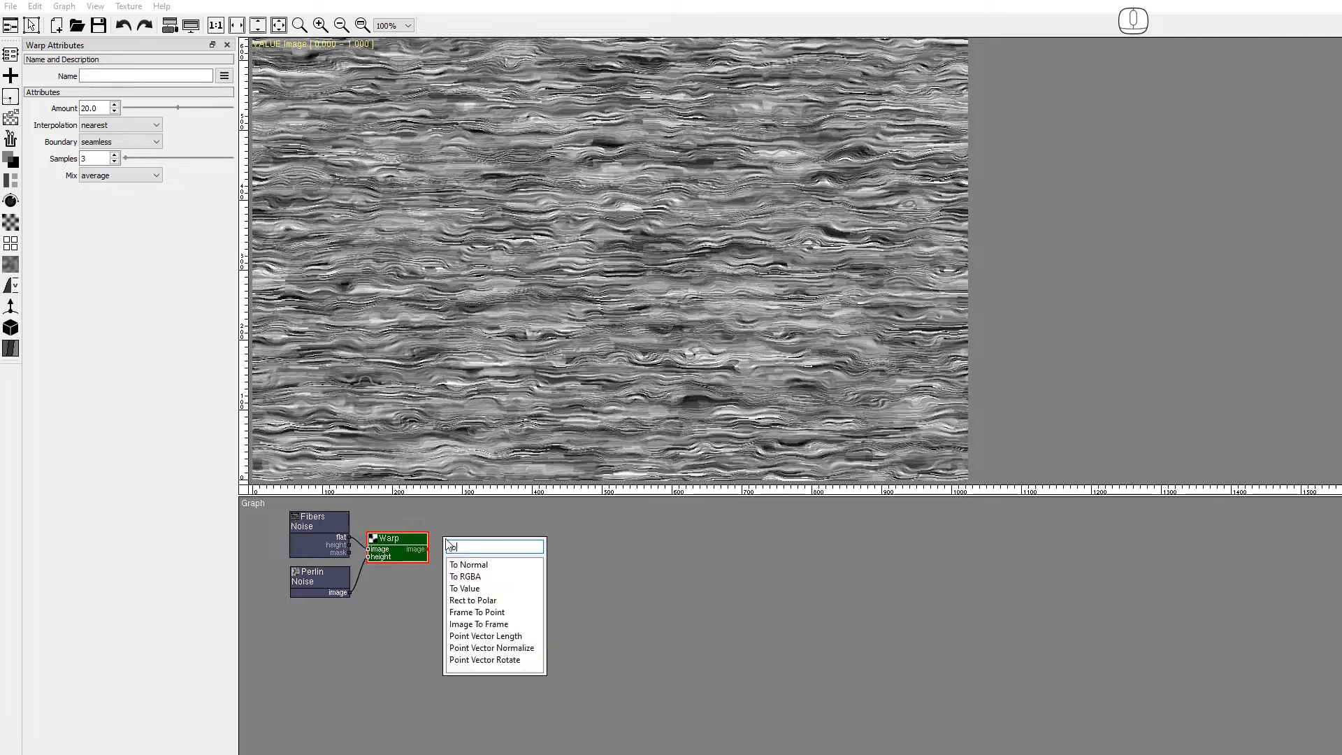
{"action": "left_click", "coordinate": [464, 576]}
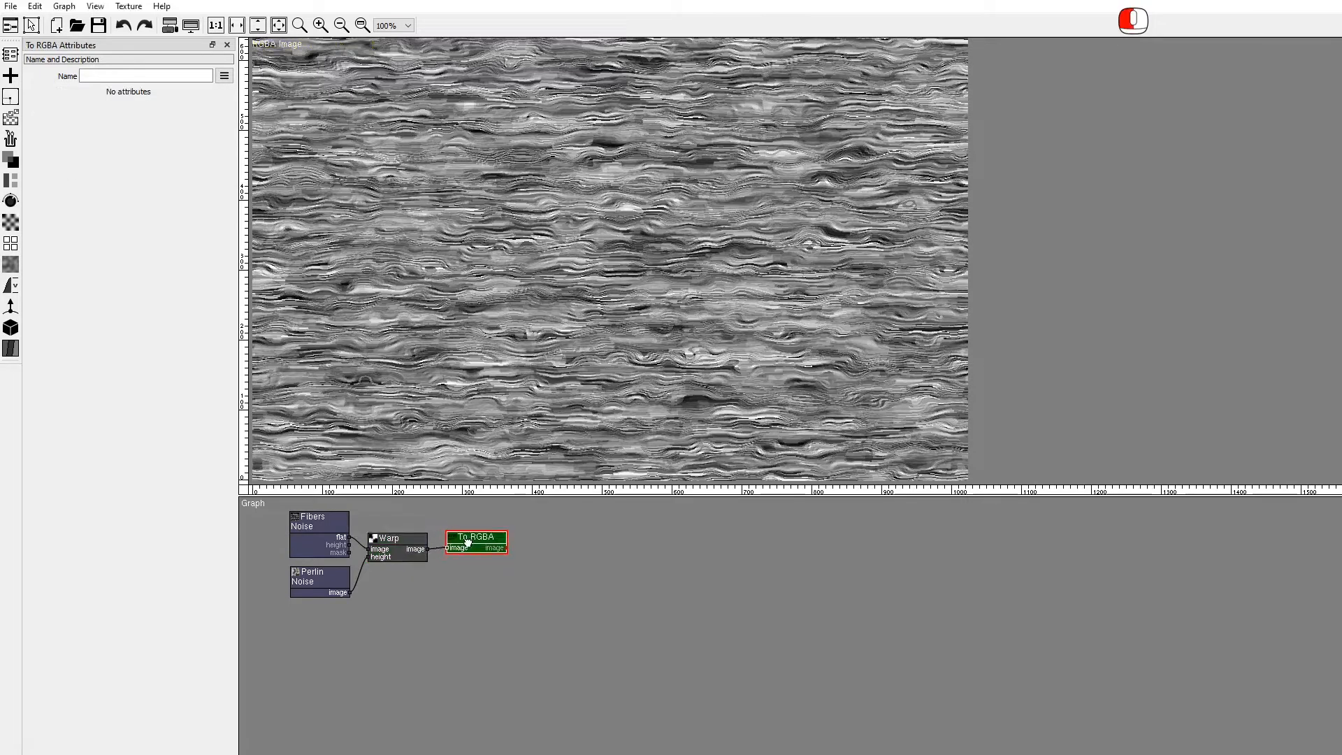
Step: Add a Levels node after To RGBA, place it slightly higher in the graph and set its low output level to 0.8
{"action": "right_click", "coordinate": [527, 542]}
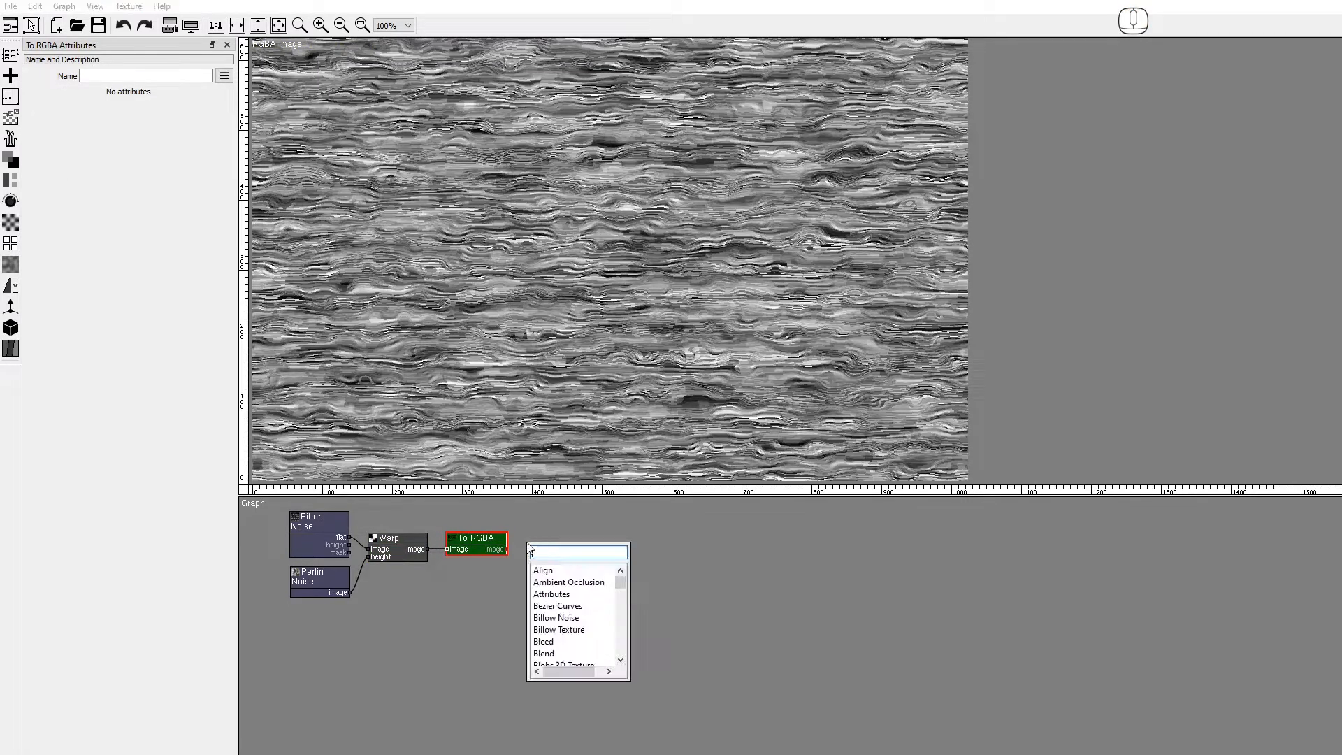
{"action": "key", "text": "shift"}
{"action": "type", "text": "Level"}
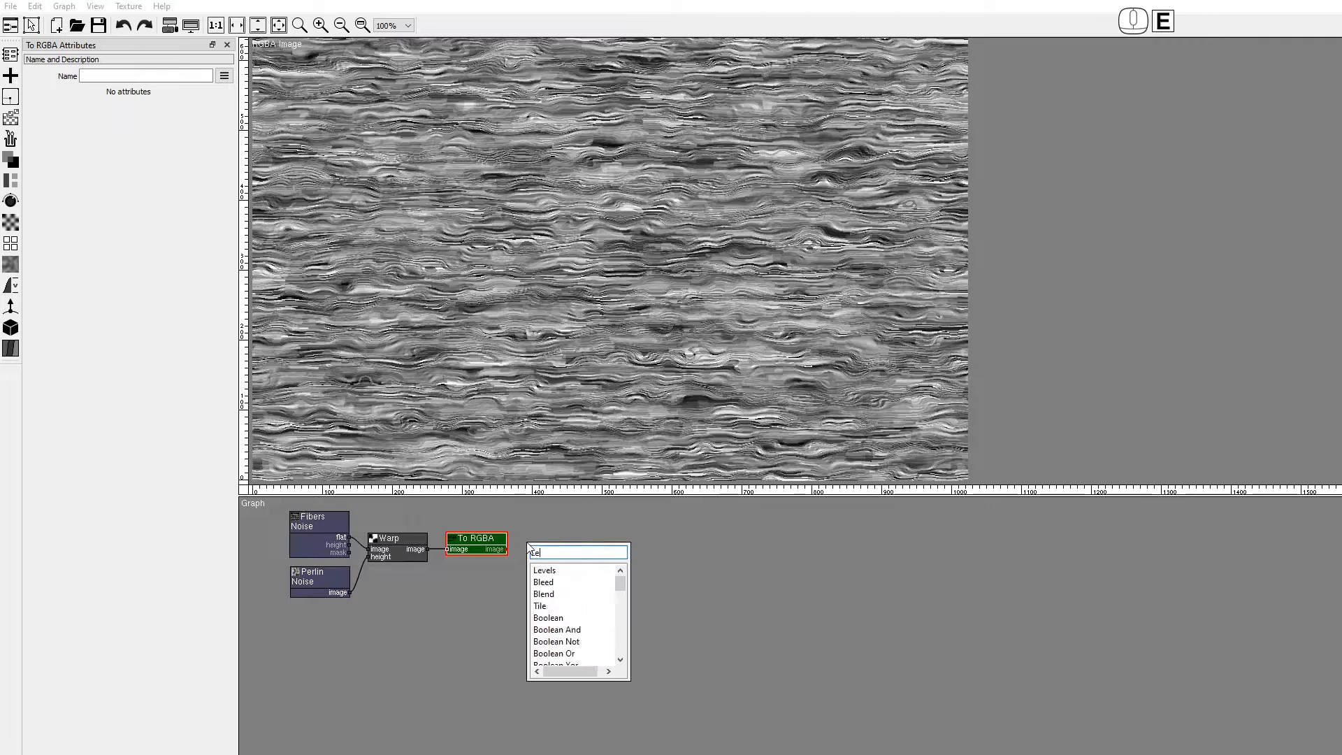
{"action": "double_click", "coordinate": [549, 569]}
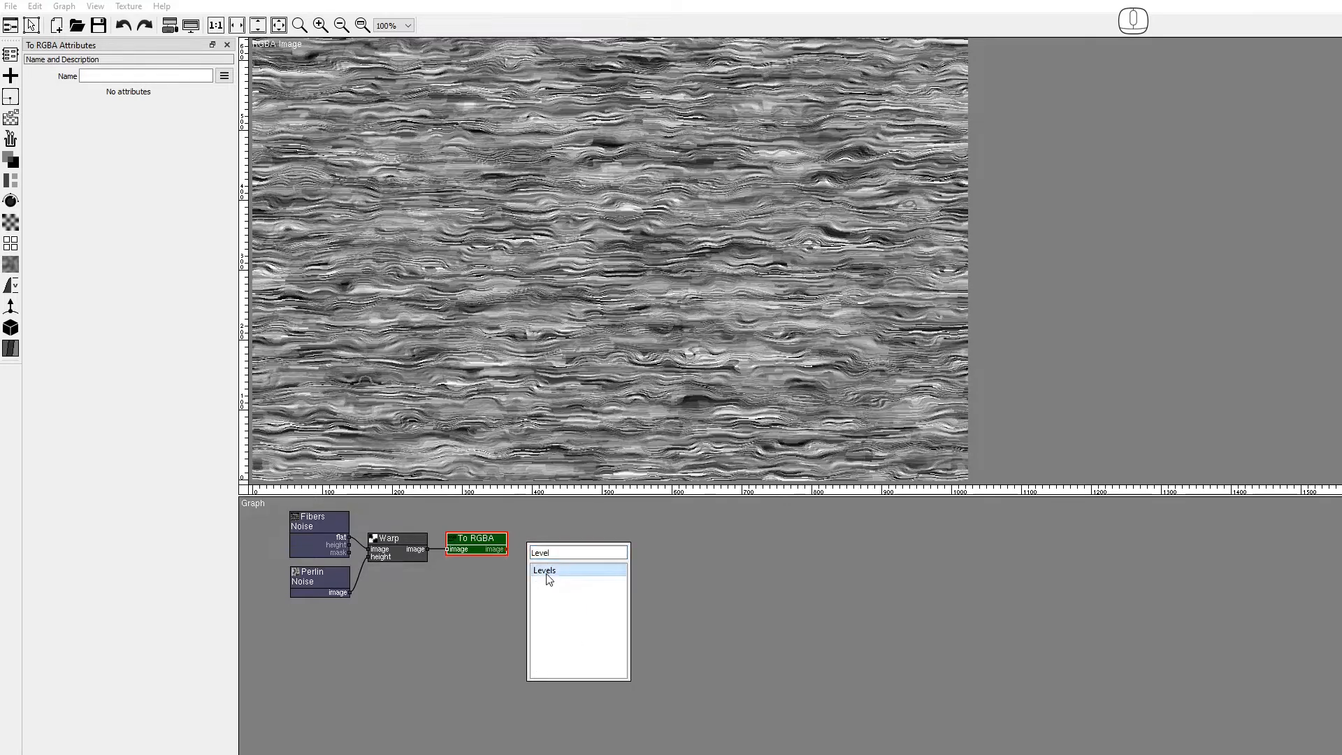
{"action": "left_click_drag", "start_coordinate": [549, 544], "coordinate": [558, 519]}
{"action": "left_click", "coordinate": [51, 269]}
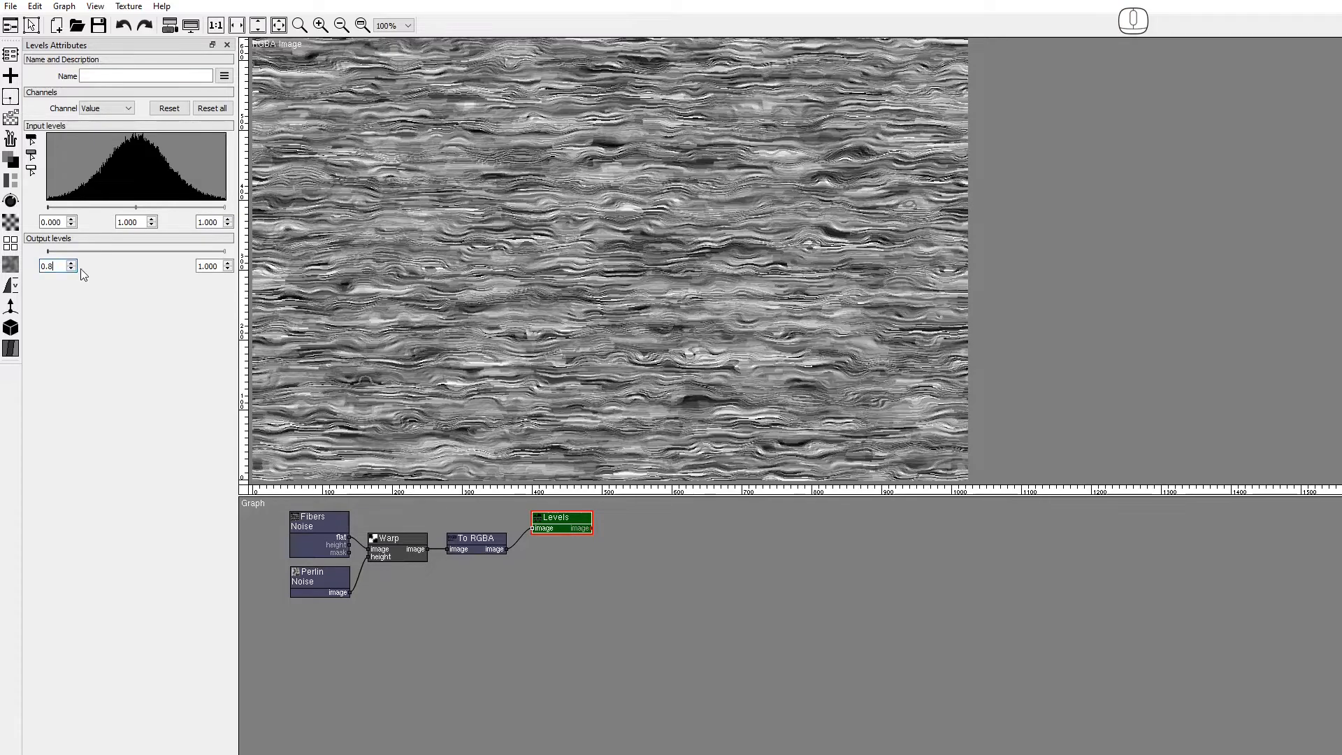
{"action": "key", "text": "Return"}
Step: Duplicate the Levels node, place the copy below the original and set its high output level to 0.9
{"action": "key", "text": "ctrl+d"}
{"action": "left_click_drag", "start_coordinate": [577, 542], "coordinate": [586, 567]}
{"action": "left_click_drag", "start_coordinate": [219, 266], "coordinate": [122, 268]}
{"action": "type", "text": "0.9"}
{"action": "key", "text": "Return"}
Step: Place a third Levels node below the other two and set its output levels to 0.3 and 1
{"action": "left_click_drag", "start_coordinate": [575, 547], "coordinate": [575, 576]}
{"action": "left_click_drag", "start_coordinate": [62, 266], "coordinate": [1, 265]}
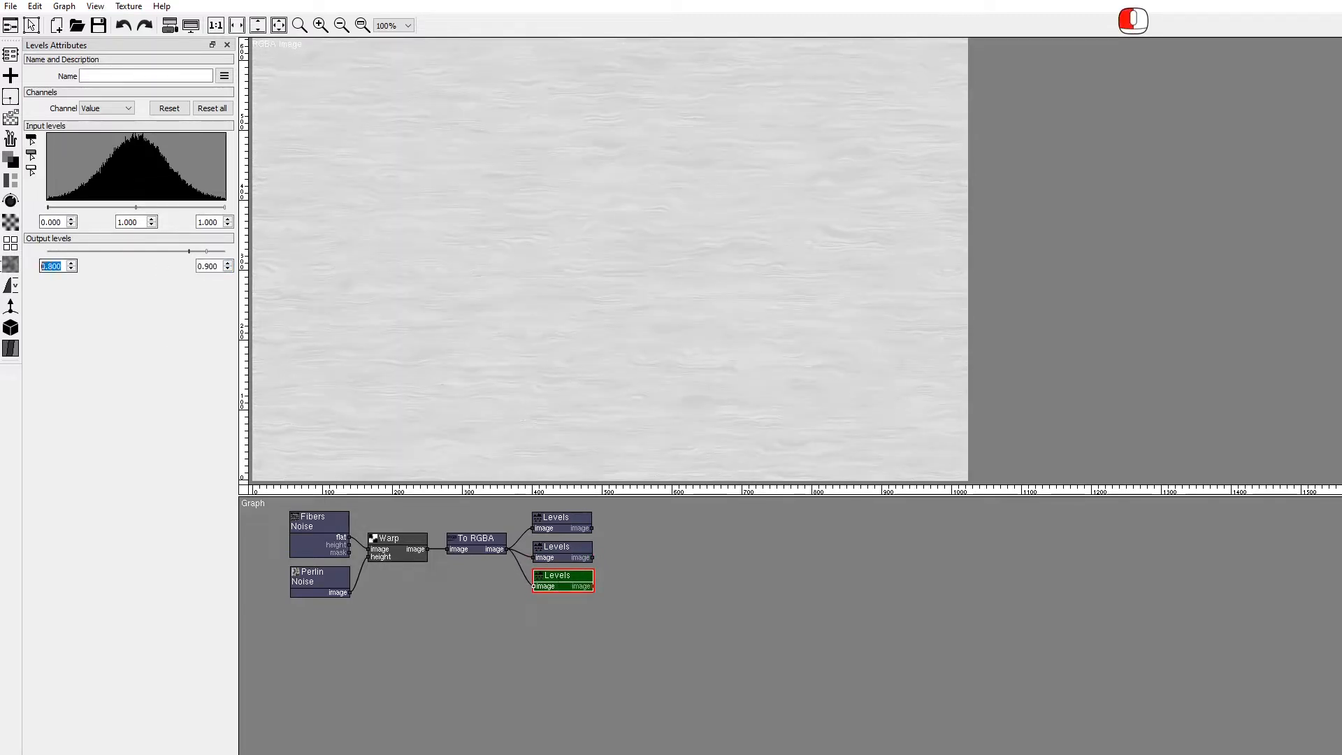
{"action": "key", "text": "Tab"}
{"action": "type", "text": "1"}
{"action": "key", "text": "Return"}
{"action": "left_click_drag", "start_coordinate": [608, 635], "coordinate": [535, 512]}
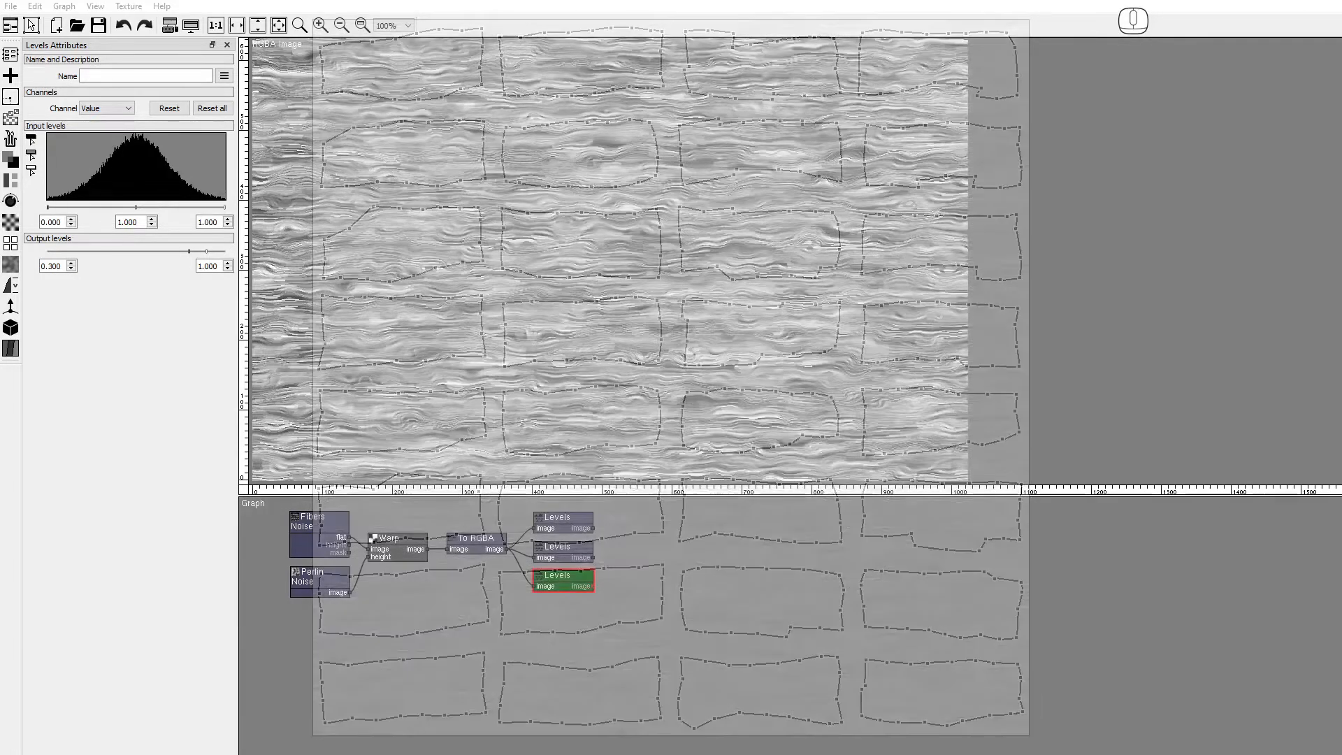
Step: Add a Checker node below Perlin Noise and set its size to 1024 × 1024
{"action": "left_click", "coordinate": [11, 117]}
{"action": "left_click_drag", "start_coordinate": [56, 163], "coordinate": [227, 232]}
{"action": "left_click_drag", "start_coordinate": [289, 613], "coordinate": [294, 615]}
{"action": "left_click", "coordinate": [323, 629]}
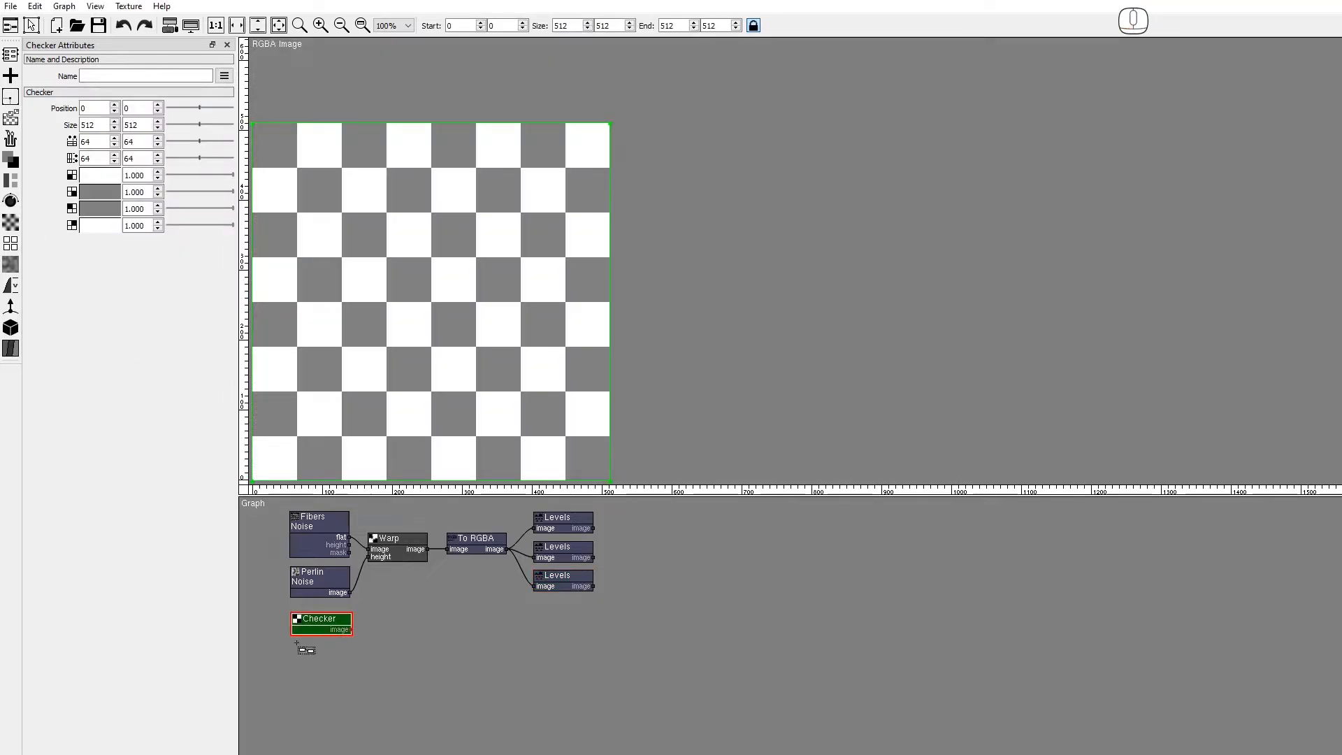
{"action": "left_click_drag", "start_coordinate": [102, 126], "coordinate": [31, 125]}
{"action": "type", "text": "1024"}
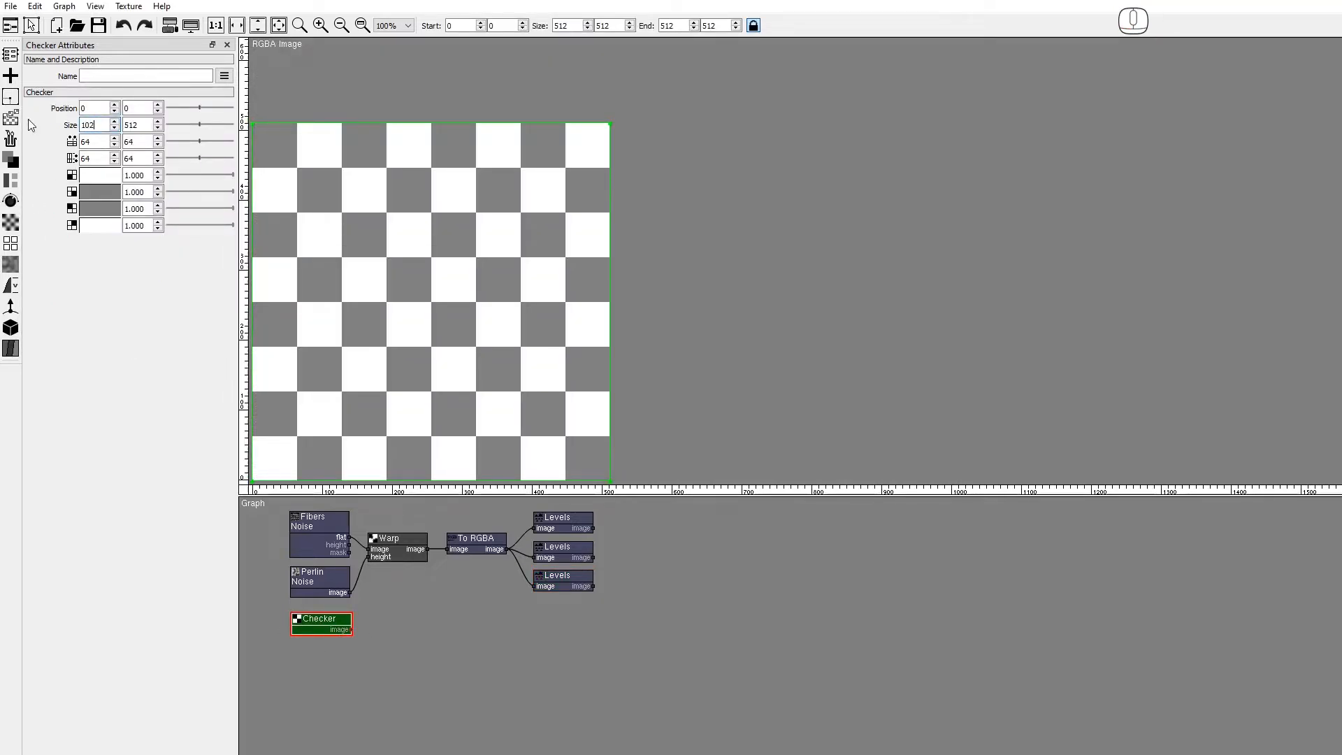
{"action": "key", "text": "Tab"}
{"action": "type", "text": "1024"}
{"action": "key", "text": "Tab"}
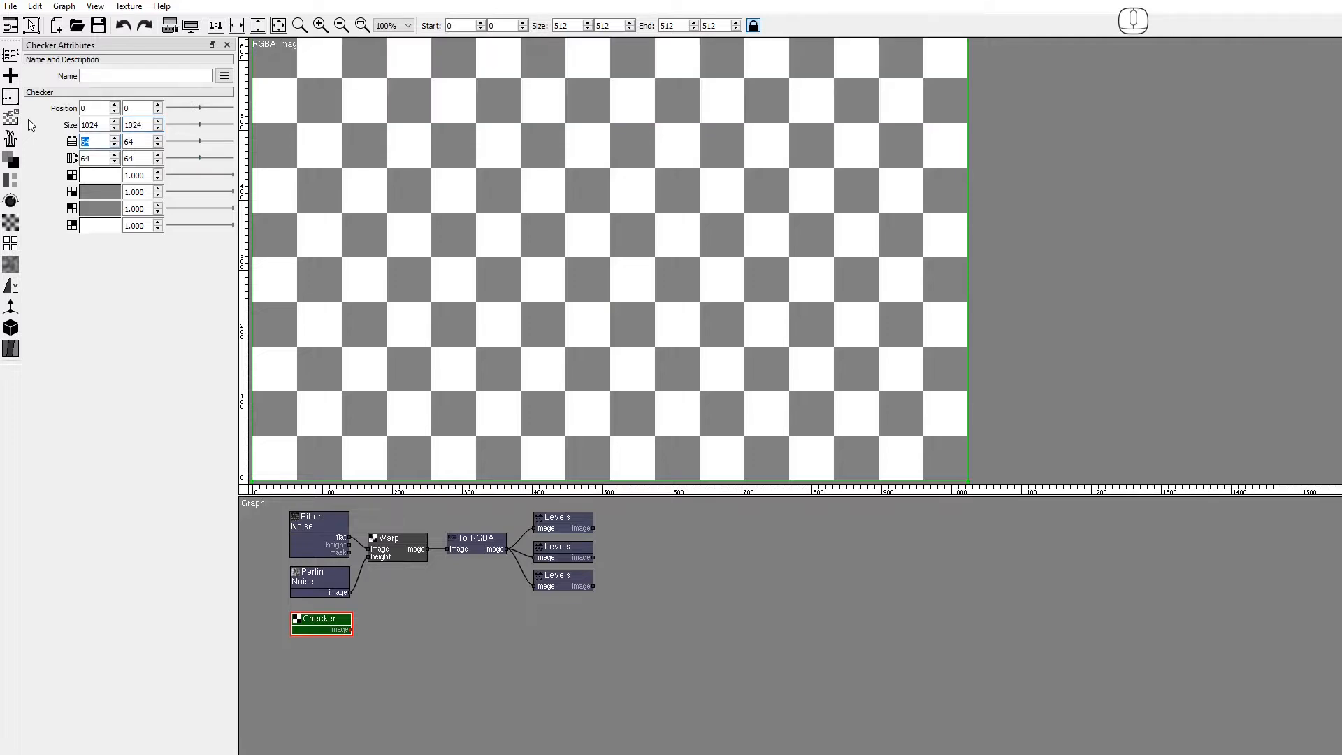
Step: Set both checker cell widths to 256 and both cell heights to 128
{"action": "type", "text": "256"}
{"action": "key", "text": "Tab"}
{"action": "type", "text": "256"}
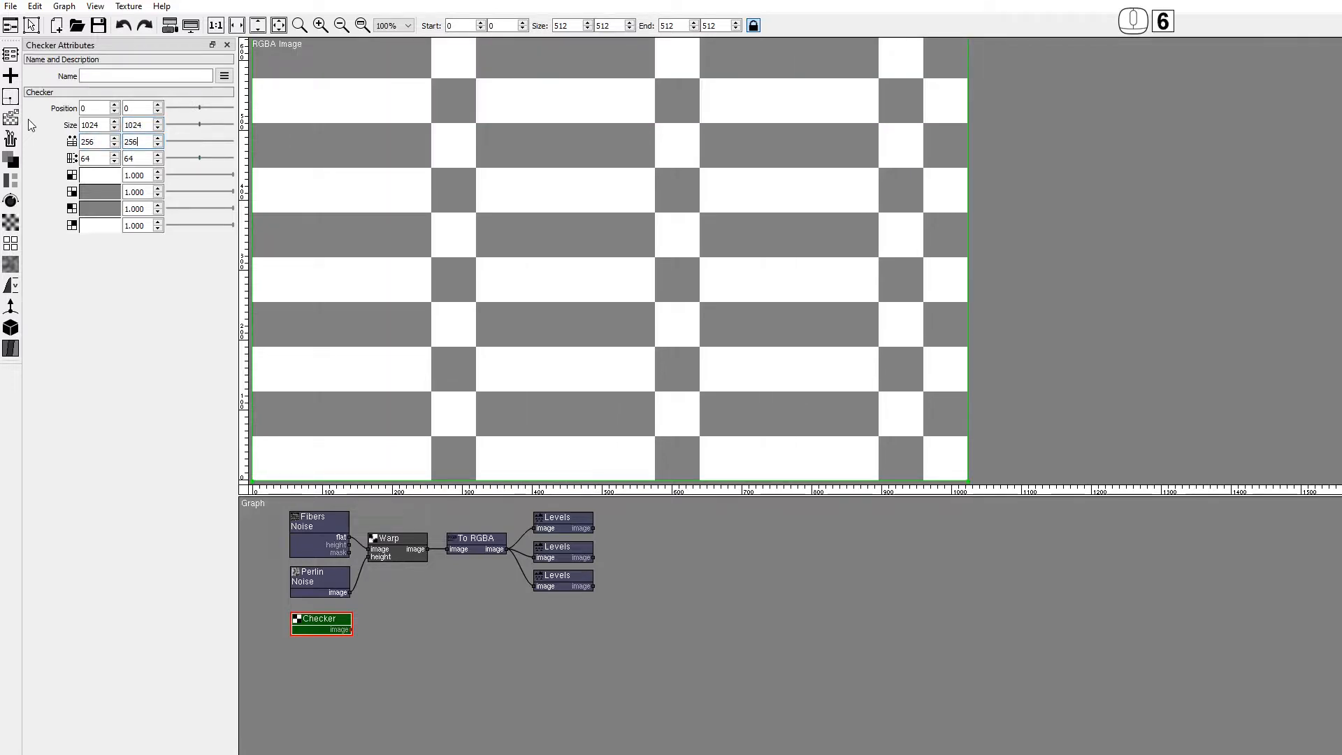
{"action": "key", "text": "Tab"}
{"action": "type", "text": "128"}
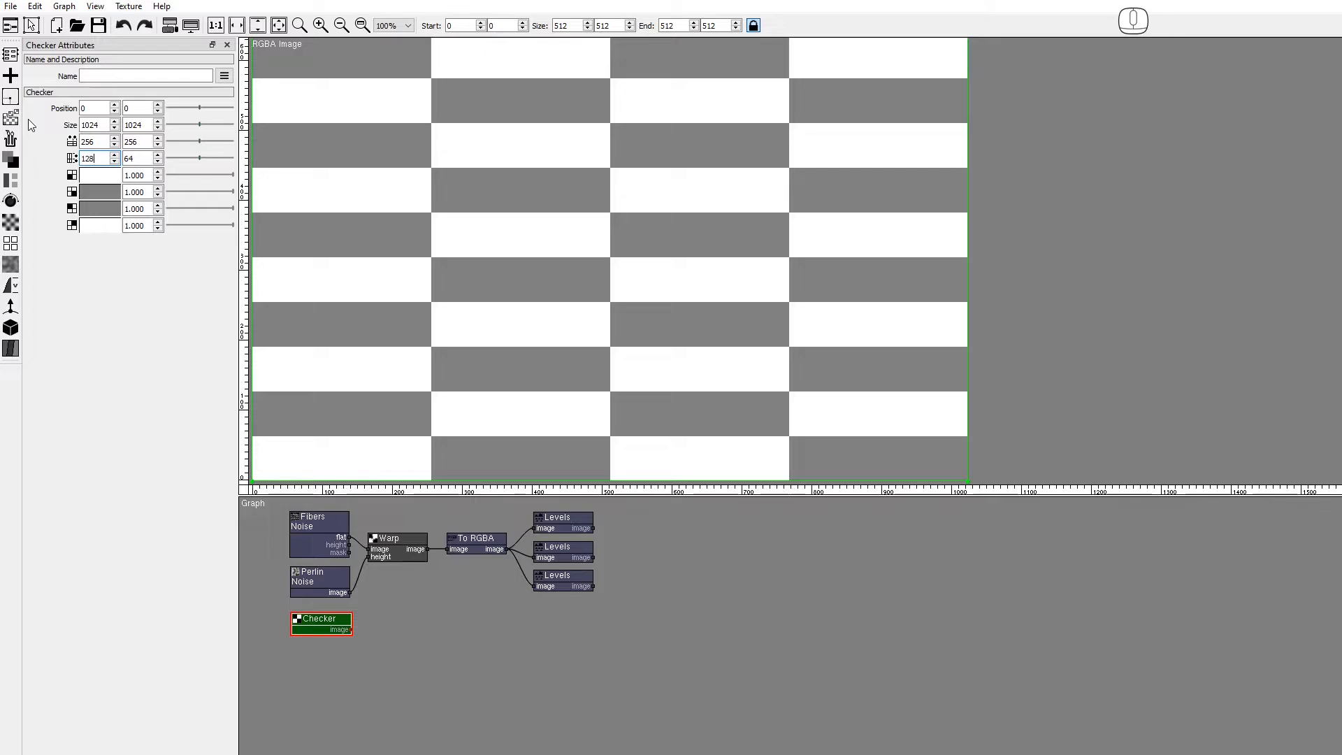
{"action": "key", "text": "Tab"}
{"action": "type", "text": "128"}
{"action": "key", "text": "Return"}
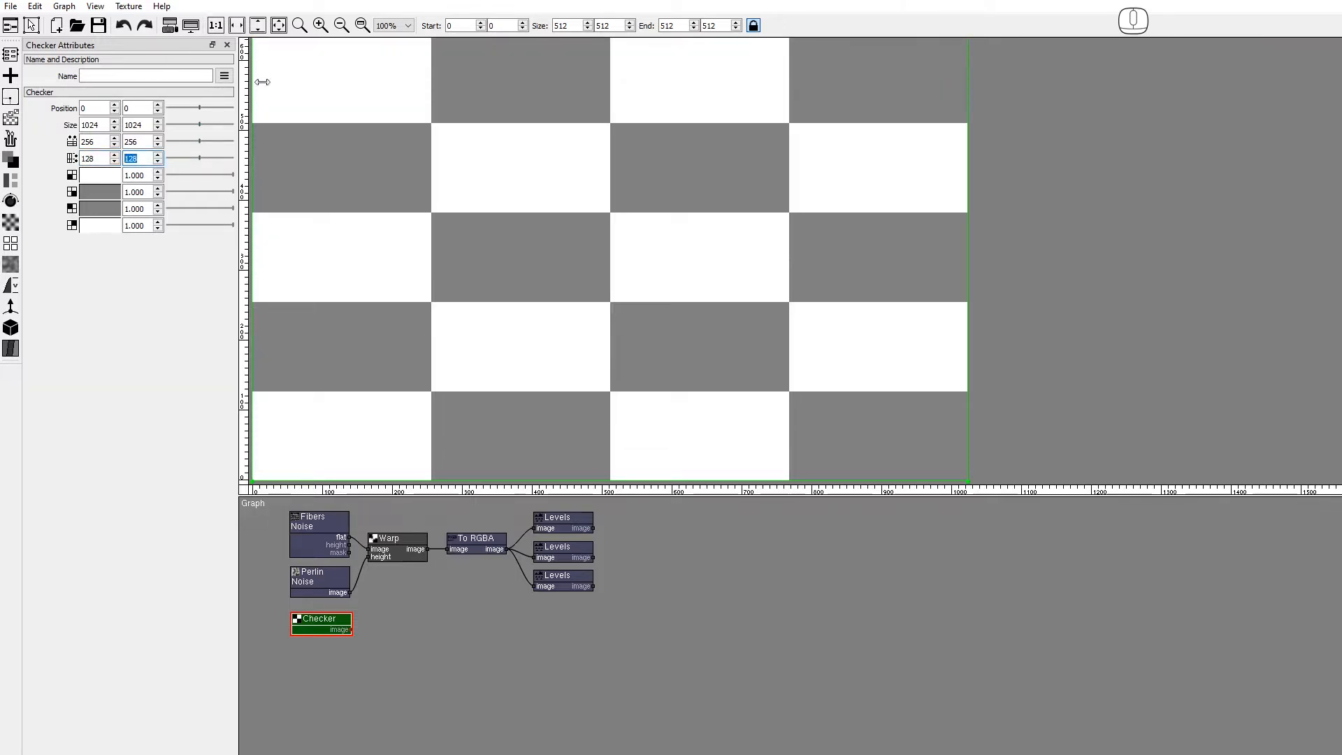
Step: Set the second checker color to light gray with red, green and blue at 0.8
{"action": "left_click", "coordinate": [115, 192]}
{"action": "left_click_drag", "start_coordinate": [794, 393], "coordinate": [843, 391]}
{"action": "type", "text": "0"}
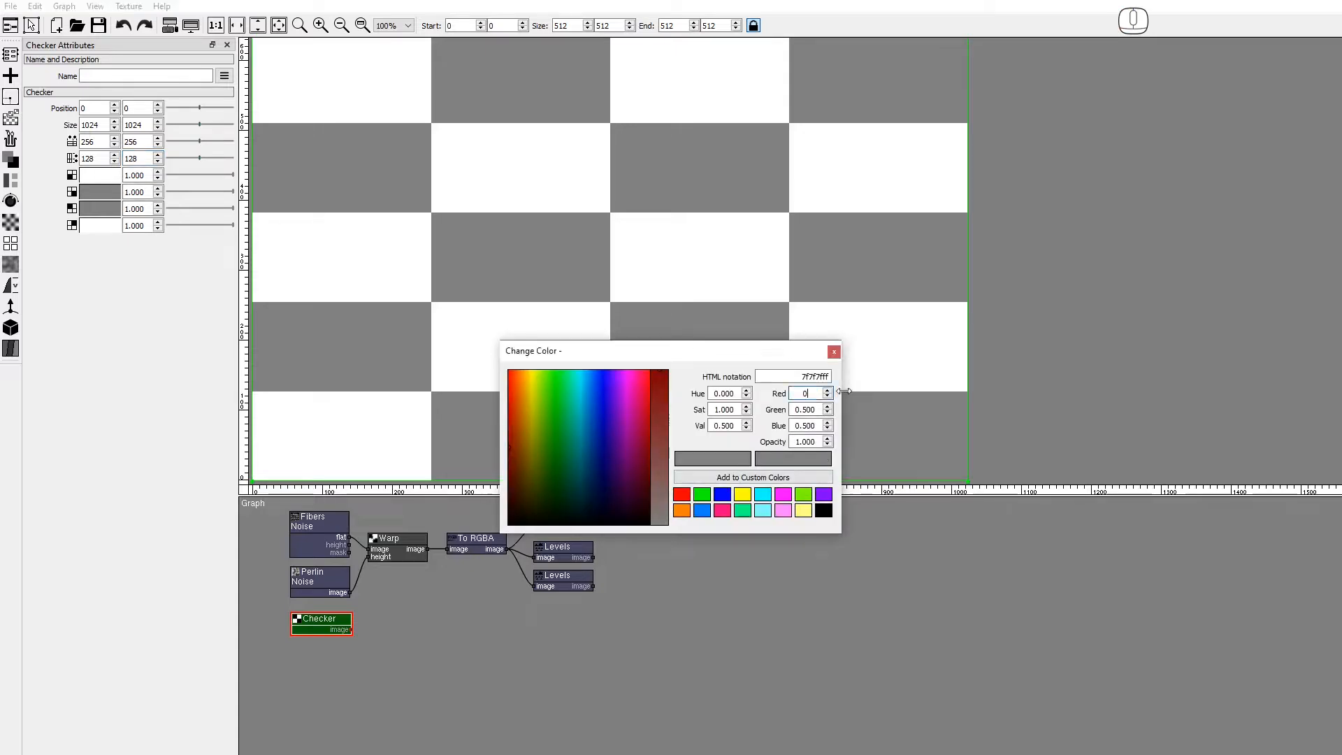
{"action": "type", "text": ".8"}
{"action": "key", "text": "Tab"}
{"action": "type", "text": ".8"}
{"action": "key", "text": "Tab"}
{"action": "type", "text": ".8"}
{"action": "key", "text": "Return"}
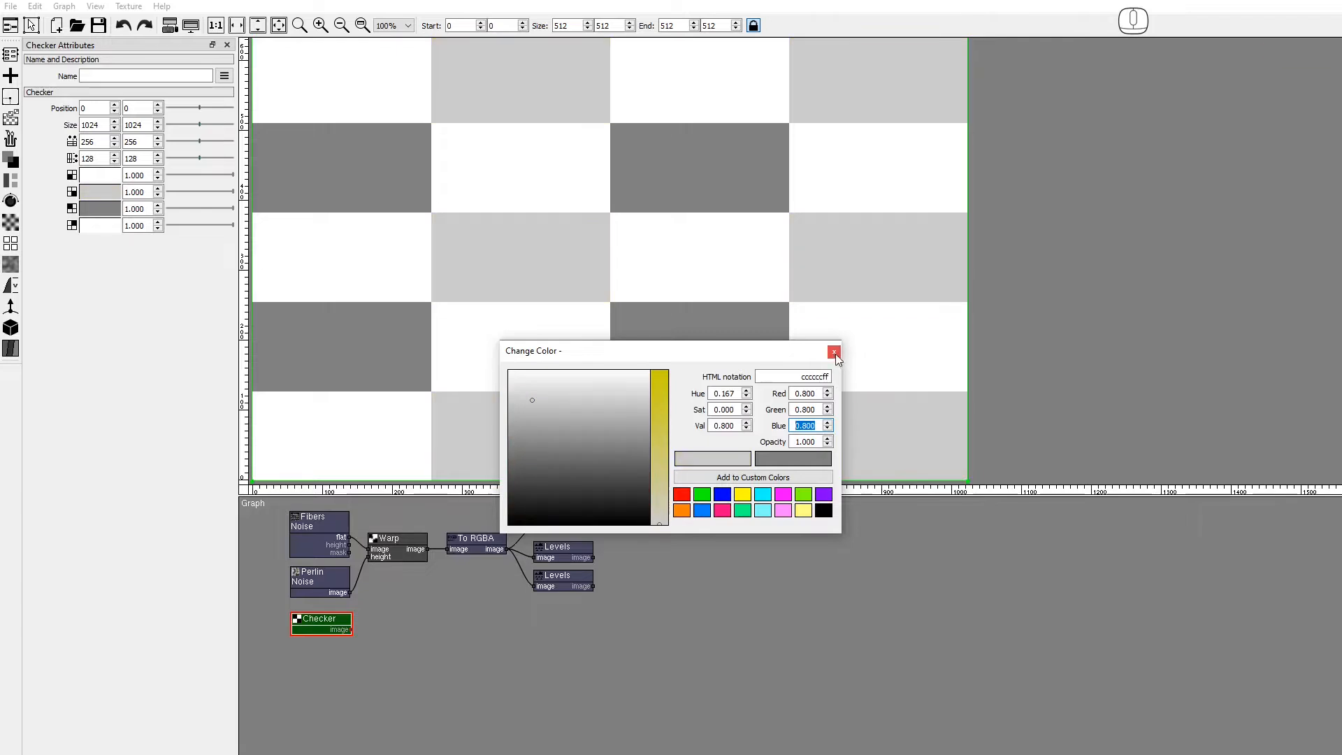
{"action": "left_click", "coordinate": [835, 353]}
Step: Add a Bezier Curves node beside Checker and outline a rough four-cornered brick inside the image's lower-left white cell
{"action": "left_click_drag", "start_coordinate": [404, 330], "coordinate": [754, 173]}
{"action": "left_click", "coordinate": [320, 25]}
{"action": "left_click", "coordinate": [320, 25]}
{"action": "left_click_drag", "start_coordinate": [483, 287], "coordinate": [1176, 47]}
{"action": "left_click", "coordinate": [11, 138]}
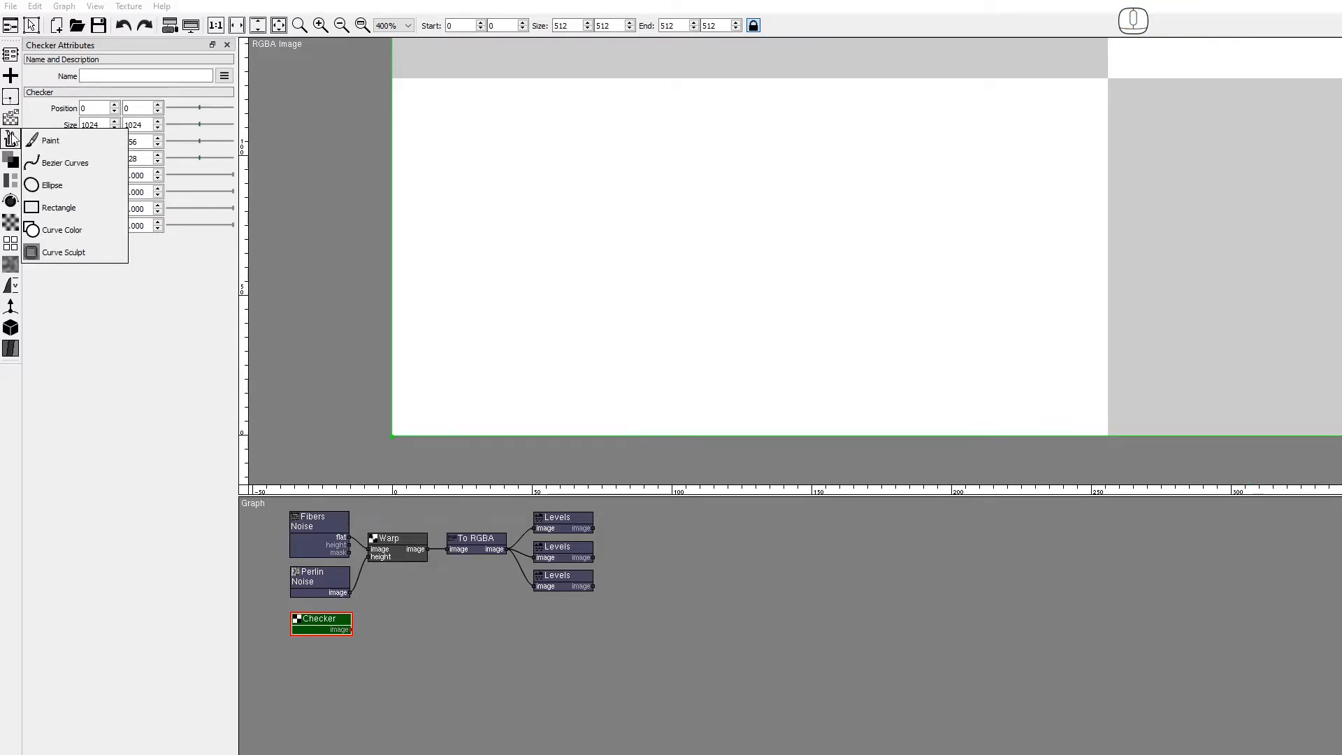
{"action": "left_click_drag", "start_coordinate": [36, 166], "coordinate": [487, 593]}
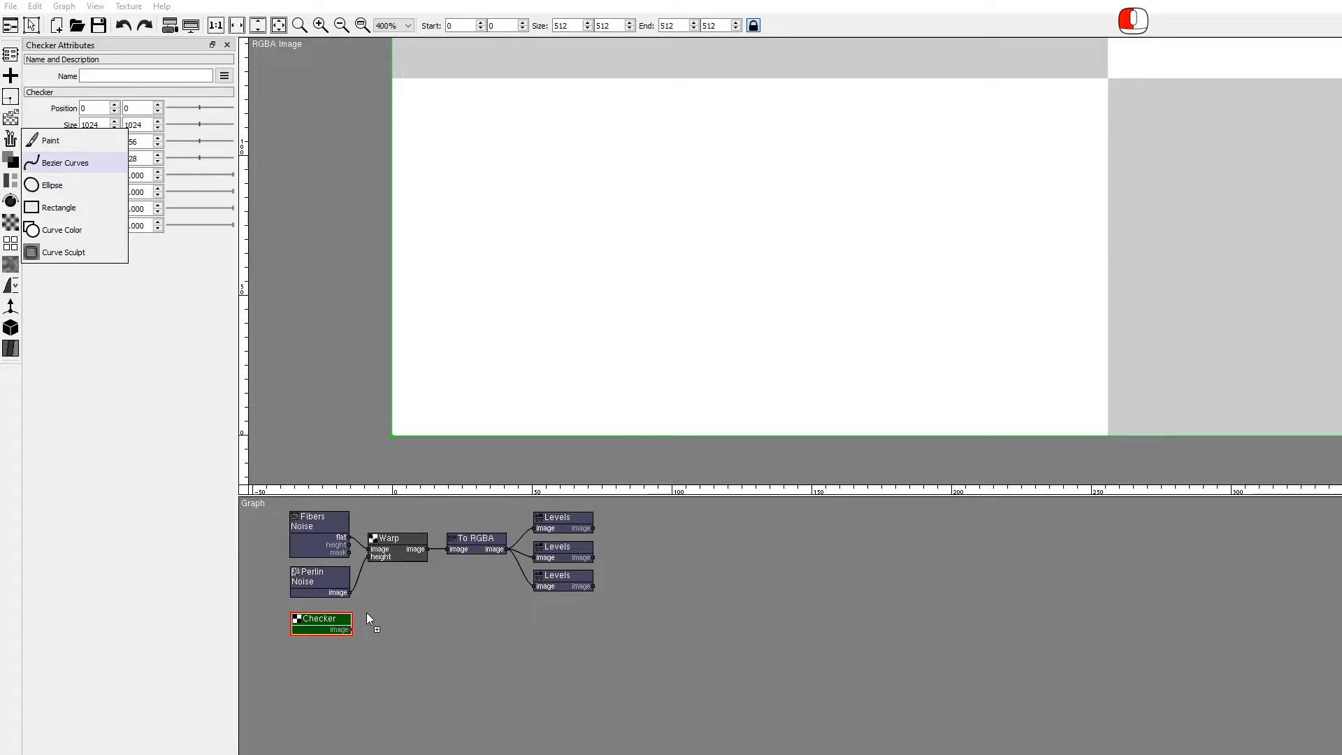
{"action": "left_click_drag", "start_coordinate": [367, 613], "coordinate": [367, 613]}
{"action": "left_click", "coordinate": [419, 130]}
{"action": "left_click", "coordinate": [1079, 105]}
{"action": "left_click", "coordinate": [1074, 346]}
{"action": "left_click", "coordinate": [437, 396]}
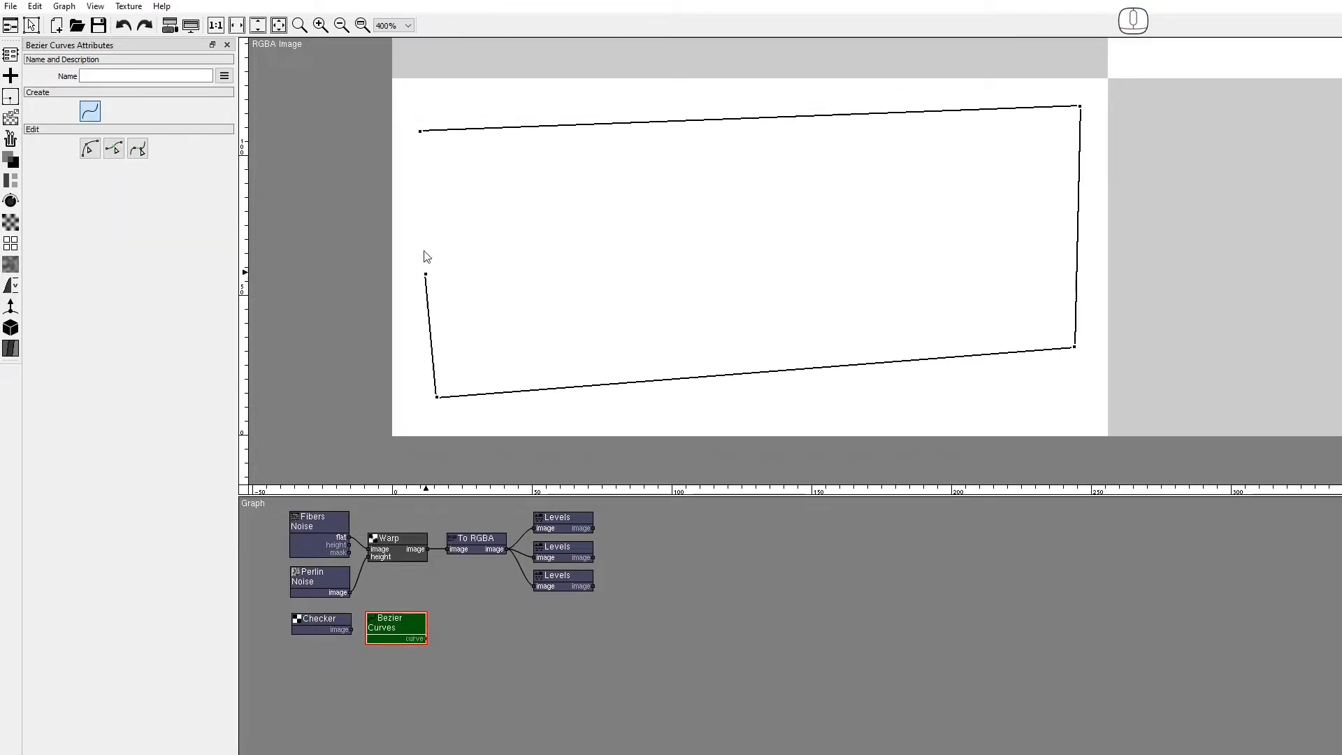
Step: Insert extra points along all four sides of the brick outline
{"action": "left_click", "coordinate": [114, 149]}
{"action": "left_click", "coordinate": [431, 308]}
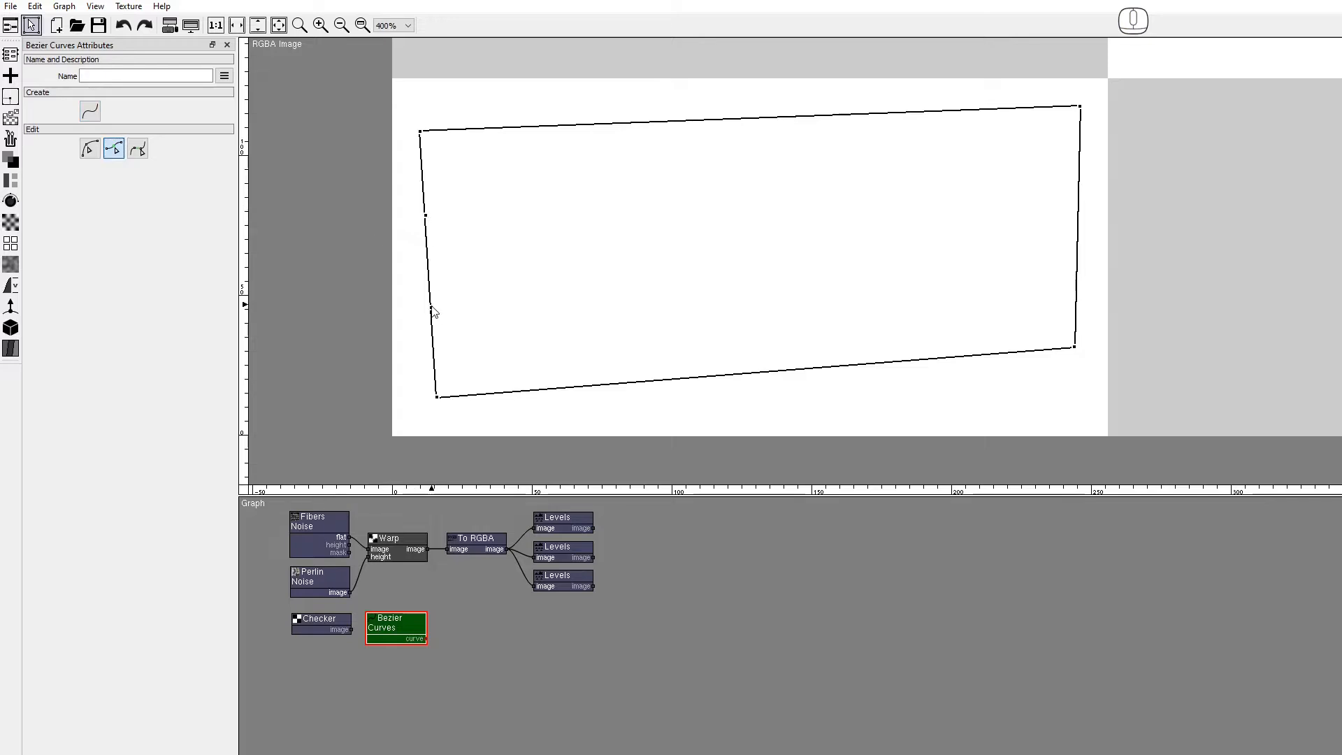
{"action": "left_click", "coordinate": [536, 126]}
{"action": "left_click", "coordinate": [658, 122]}
{"action": "left_click", "coordinate": [766, 118]}
{"action": "left_click", "coordinate": [875, 113]}
{"action": "left_click", "coordinate": [1078, 176]}
{"action": "left_click", "coordinate": [1076, 266]}
{"action": "left_click", "coordinate": [536, 389]}
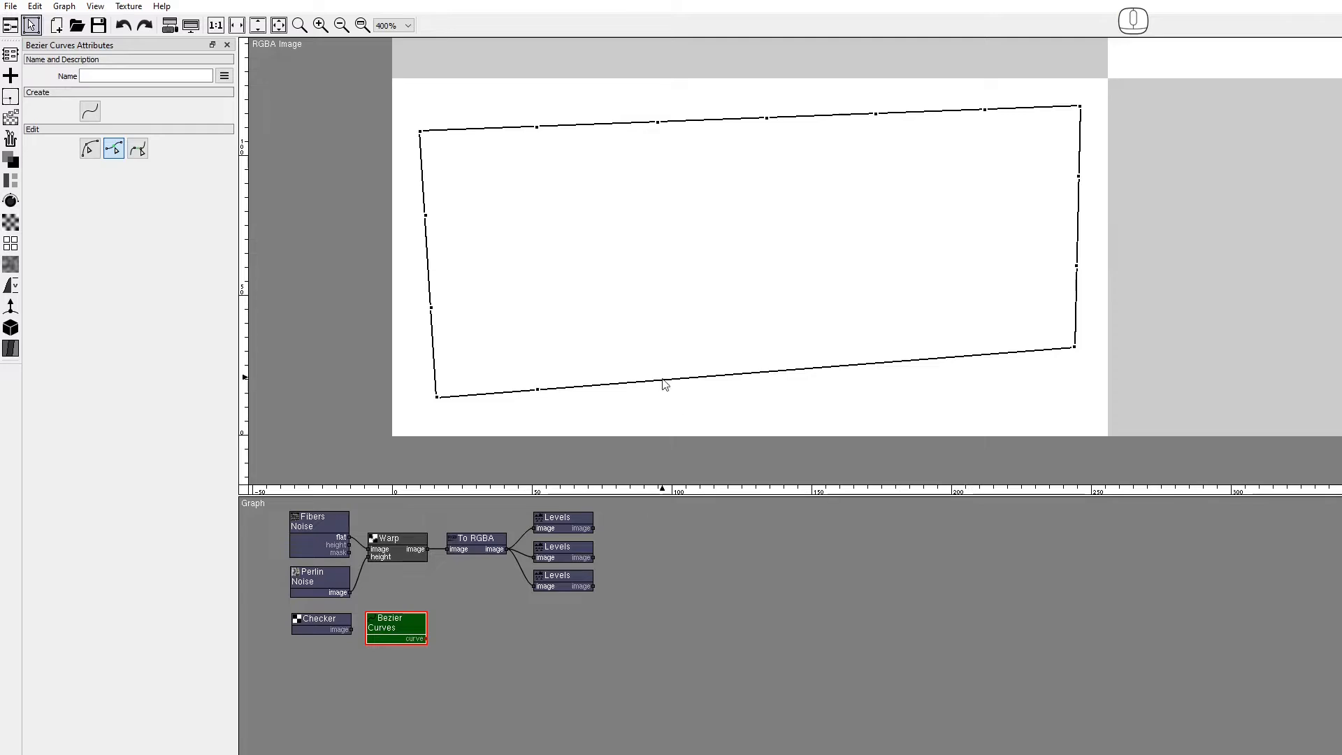
{"action": "left_click", "coordinate": [841, 365]}
{"action": "left_click", "coordinate": [1002, 353]}
Step: Move the inserted outline points slightly off their straight edges to give the brick an irregular shape
{"action": "left_click", "coordinate": [90, 148]}
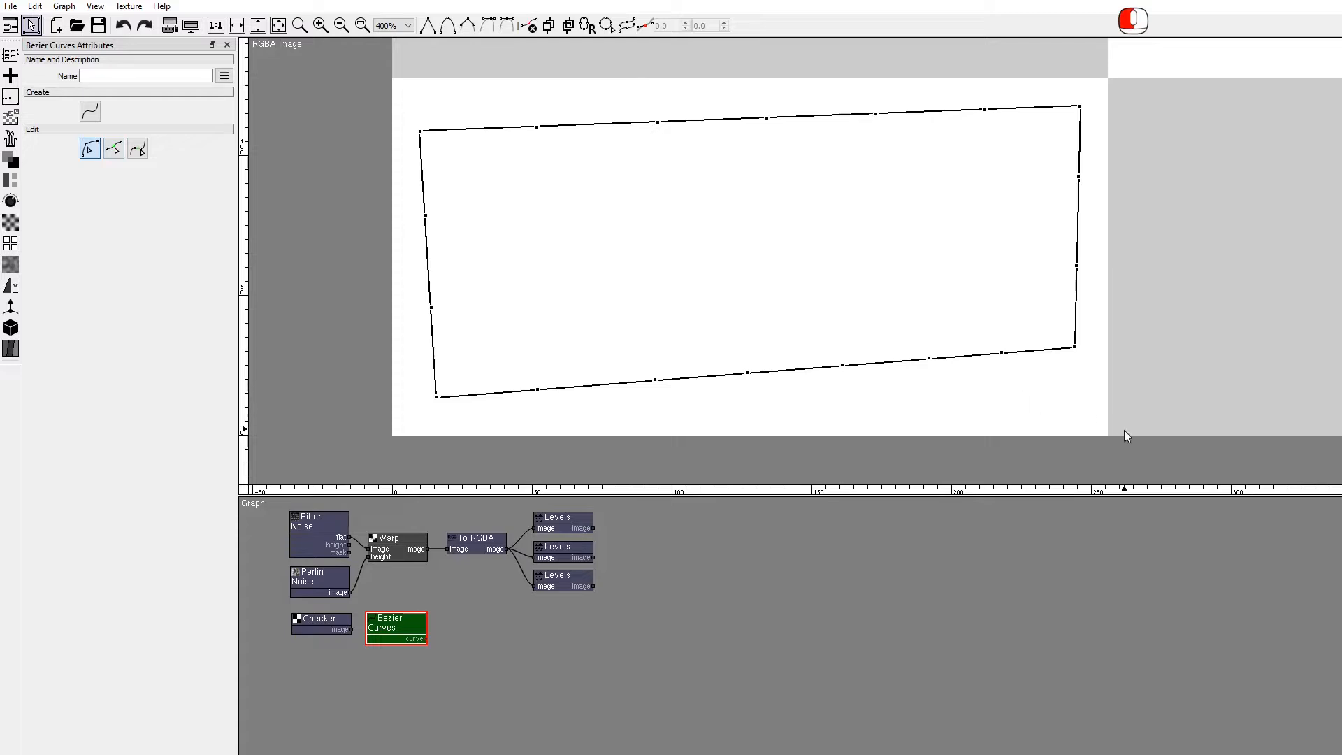
{"action": "left_click", "coordinate": [536, 127]}
{"action": "left_click_drag", "start_coordinate": [537, 128], "coordinate": [536, 141]}
{"action": "left_click_drag", "start_coordinate": [661, 123], "coordinate": [664, 126]}
{"action": "left_click_drag", "start_coordinate": [766, 118], "coordinate": [757, 122]}
{"action": "left_click_drag", "start_coordinate": [876, 114], "coordinate": [880, 123]}
{"action": "left_click_drag", "start_coordinate": [984, 110], "coordinate": [993, 121]}
{"action": "left_click_drag", "start_coordinate": [1078, 176], "coordinate": [1070, 182]}
{"action": "left_click_drag", "start_coordinate": [1075, 266], "coordinate": [1064, 266]}
{"action": "left_click_drag", "start_coordinate": [1001, 352], "coordinate": [826, 360]}
{"action": "left_click_drag", "start_coordinate": [747, 372], "coordinate": [641, 387]}
{"action": "left_click", "coordinate": [655, 380]}
{"action": "left_click_drag", "start_coordinate": [537, 389], "coordinate": [544, 382]}
{"action": "left_click_drag", "start_coordinate": [432, 308], "coordinate": [428, 310]}
{"action": "left_click_drag", "start_coordinate": [425, 216], "coordinate": [428, 221]}
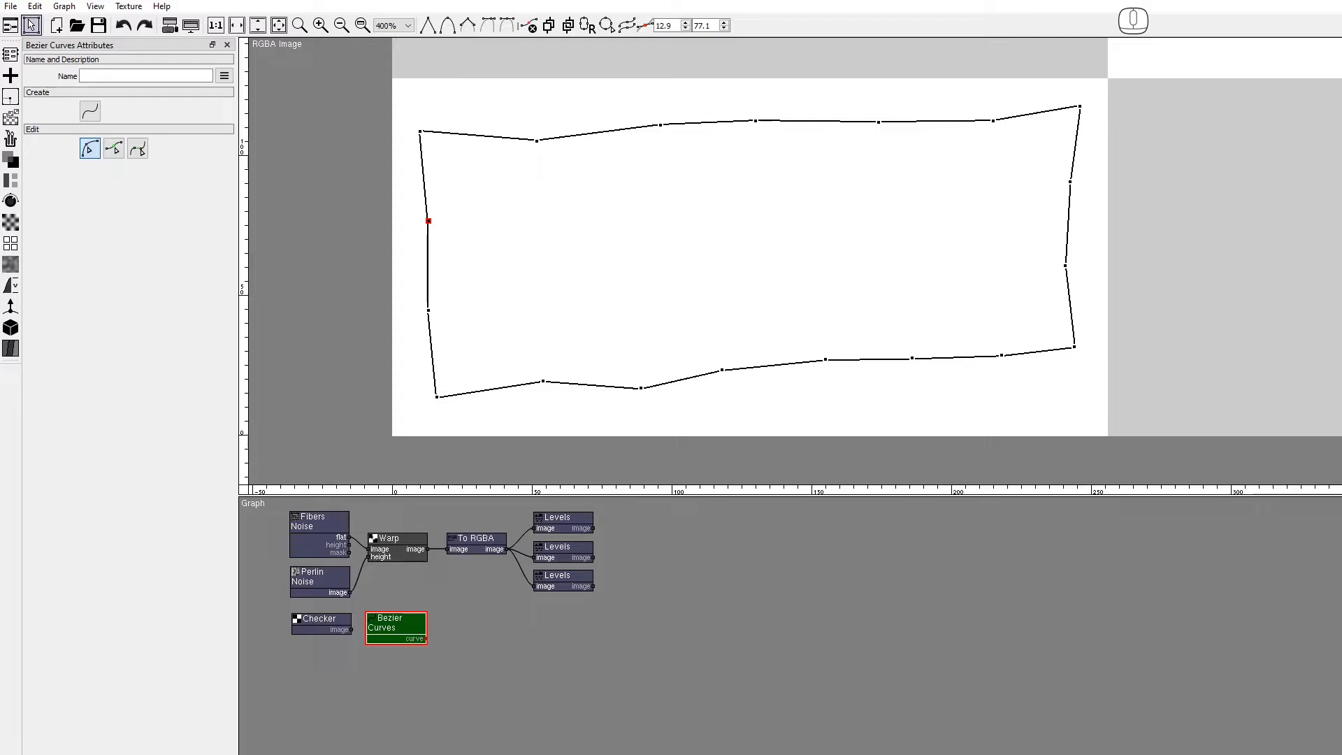
Step: Merge bezier_wide.pxf from the 20211030.OrientedStrandBoard\PXFs folder into the project
{"action": "left_click", "coordinate": [11, 7]}
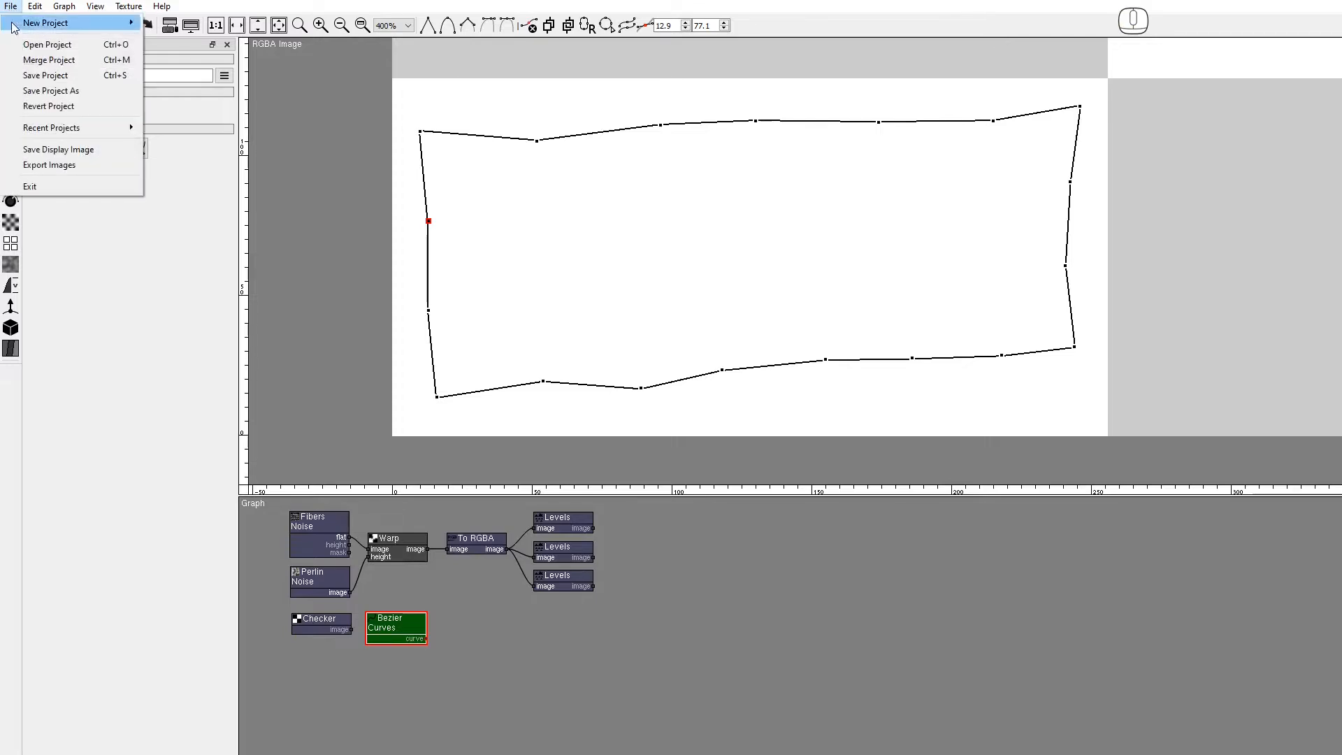
{"action": "left_click", "coordinate": [20, 61]}
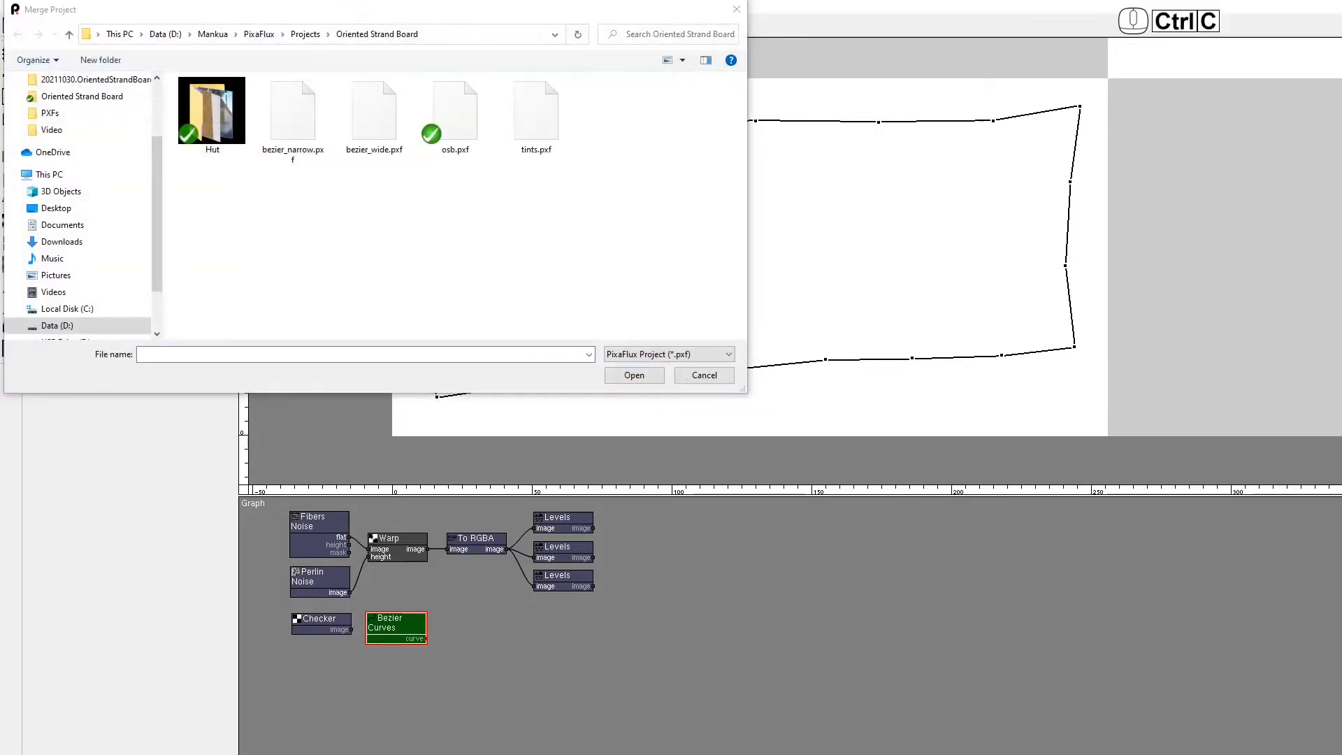
{"action": "left_click", "coordinate": [450, 32]}
{"action": "type", "text": "D:\\VideoFactory\\Projects\\20211030.OrientedStrandBoard\\PXFs"}
{"action": "key", "text": "Return"}
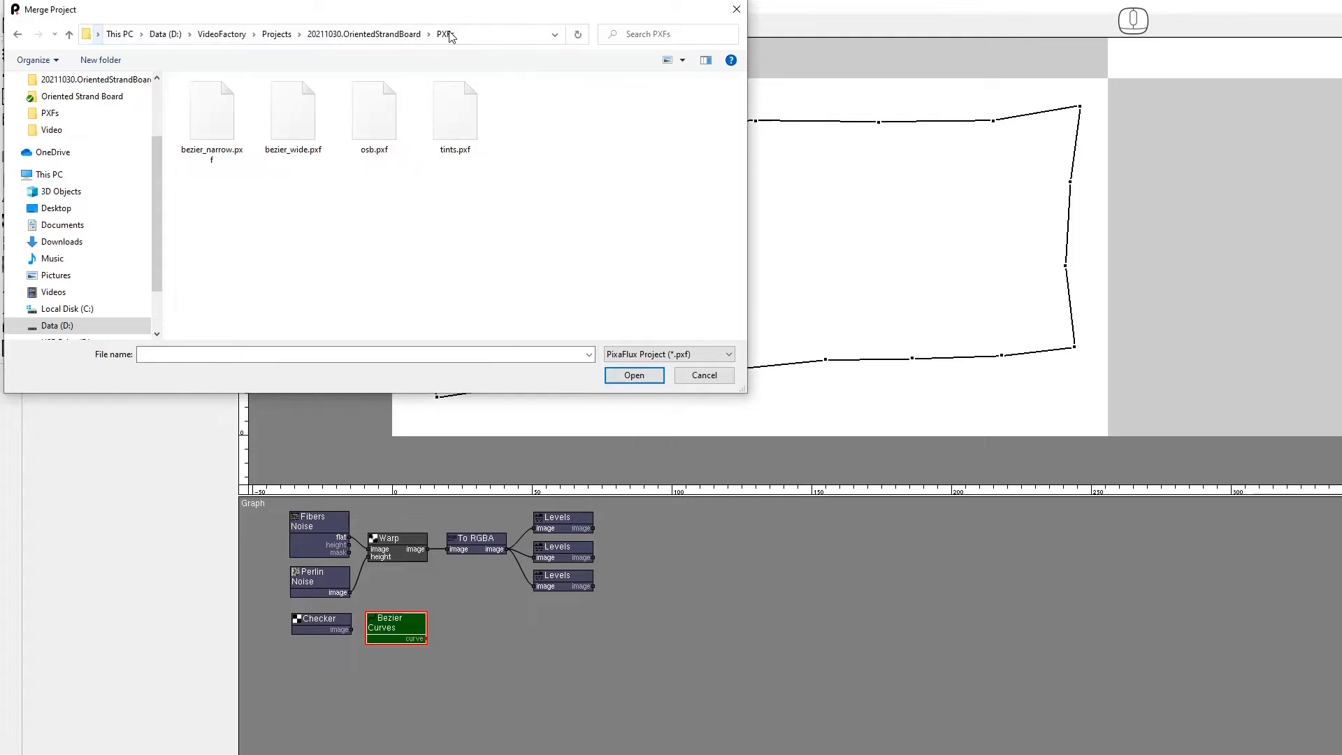
{"action": "double_click", "coordinate": [304, 116]}
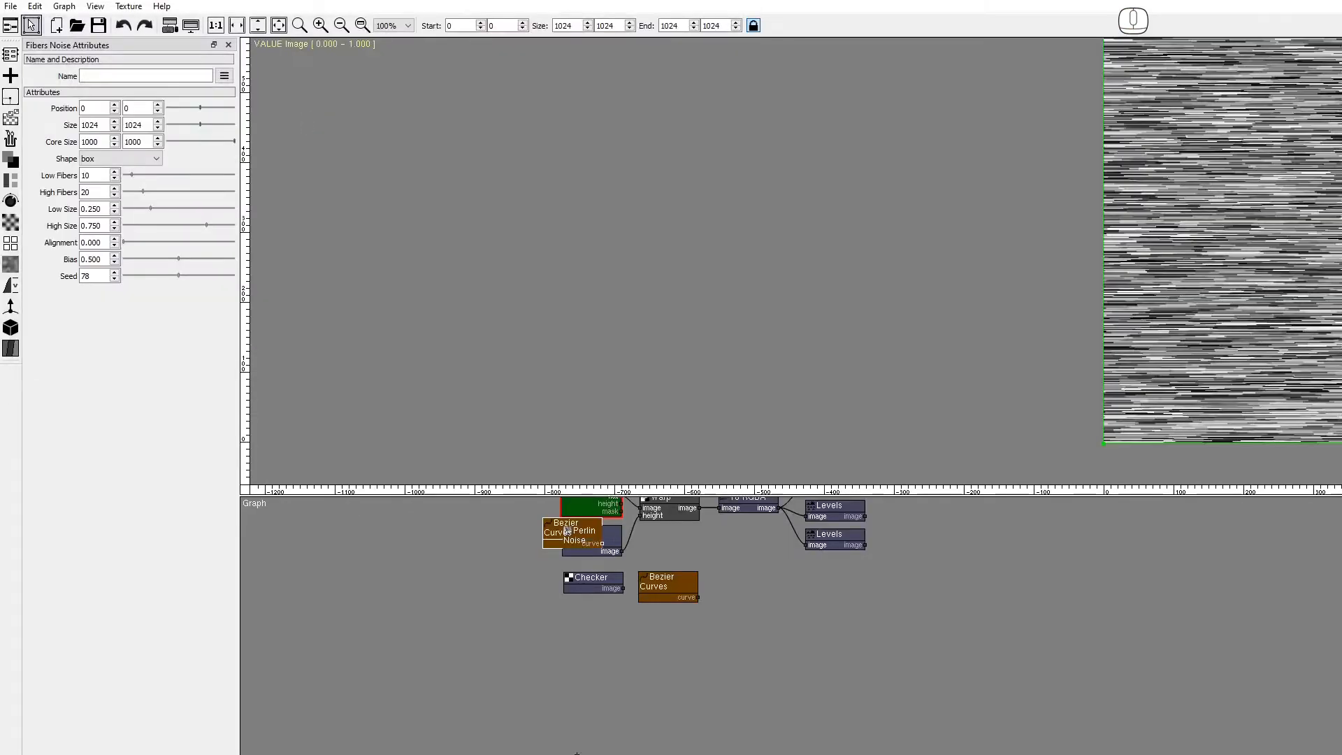
Step: Delete the hand-drawn Bezier Curves node and put the merged Bezier Curves node in its place beside Checker
{"action": "left_click", "coordinate": [278, 25]}
{"action": "left_click_drag", "start_coordinate": [554, 536], "coordinate": [647, 628]}
{"action": "left_click", "coordinate": [607, 584]}
{"action": "left_click", "coordinate": [645, 624]}
{"action": "left_click_drag", "start_coordinate": [538, 393], "coordinate": [678, 255], "text": "alt"}
{"action": "left_click_drag", "start_coordinate": [759, 549], "coordinate": [535, 606], "text": "alt"}
{"action": "left_click", "coordinate": [439, 651]}
{"action": "key", "text": "Delete"}
{"action": "left_click_drag", "start_coordinate": [443, 685], "coordinate": [444, 646]}
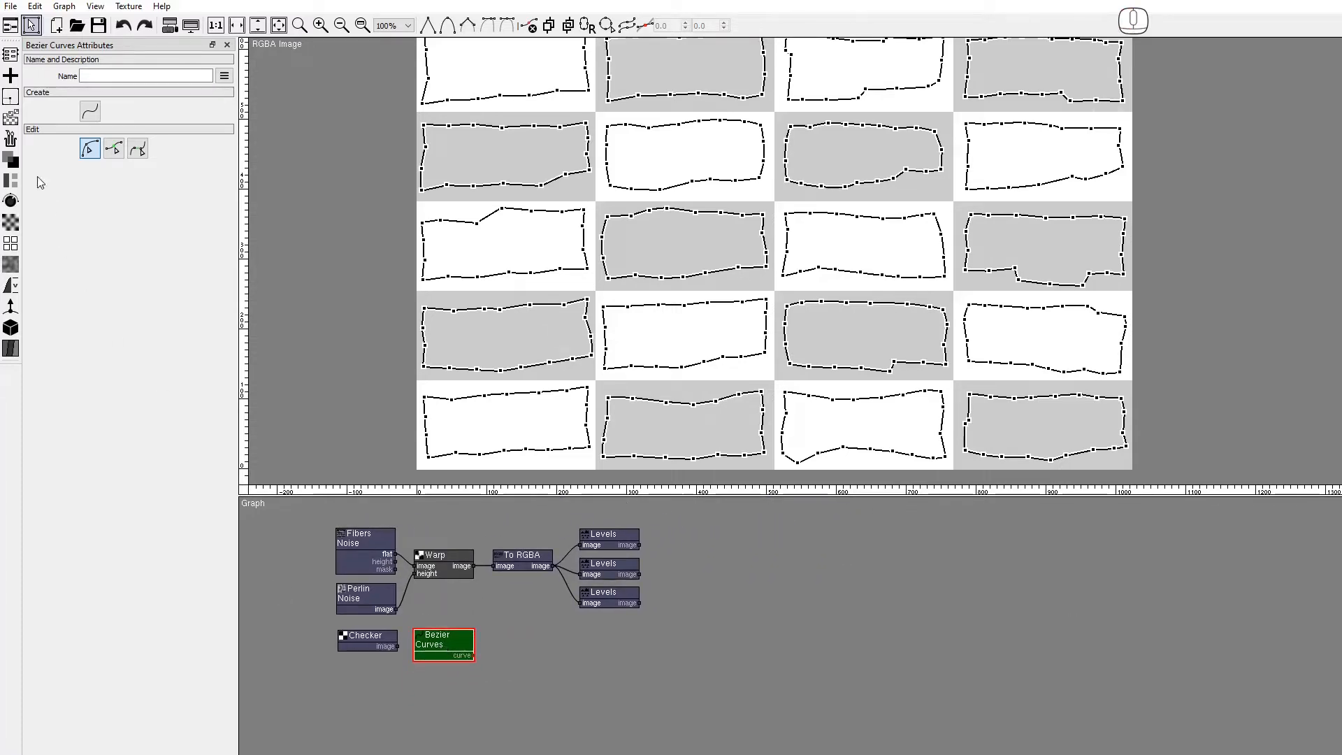
Step: Add a Curve Color node fed by Bezier Curves with a white stroke, and move the Checker node row lower in the graph
{"action": "left_click", "coordinate": [10, 138]}
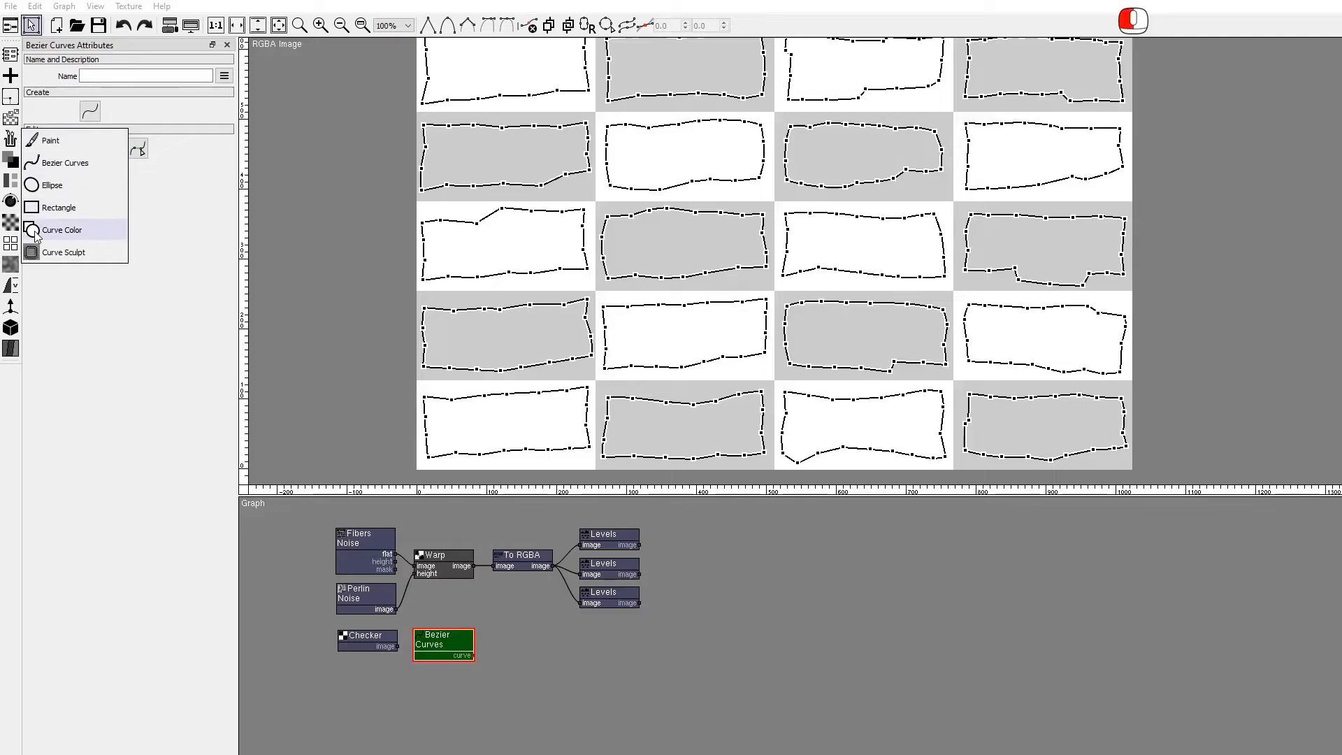
{"action": "left_click", "coordinate": [61, 230]}
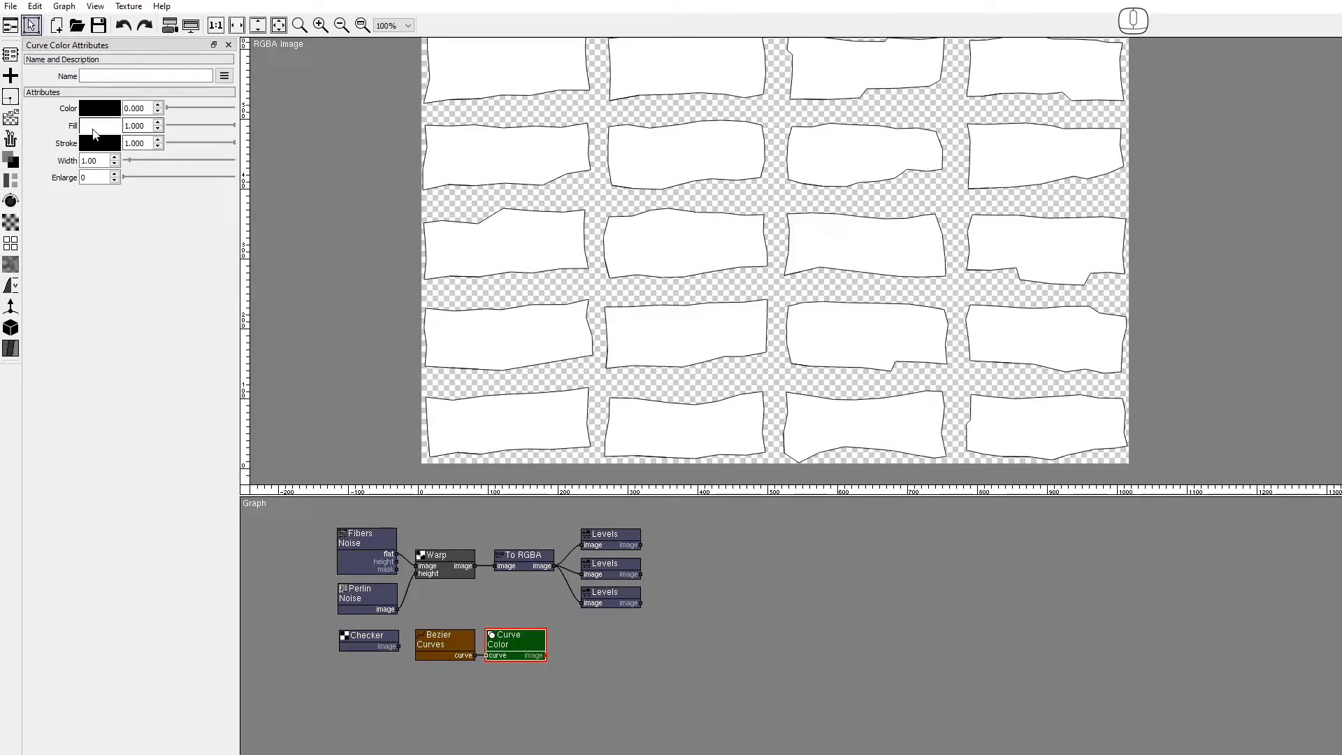
{"action": "left_click_drag", "start_coordinate": [101, 147], "coordinate": [100, 145]}
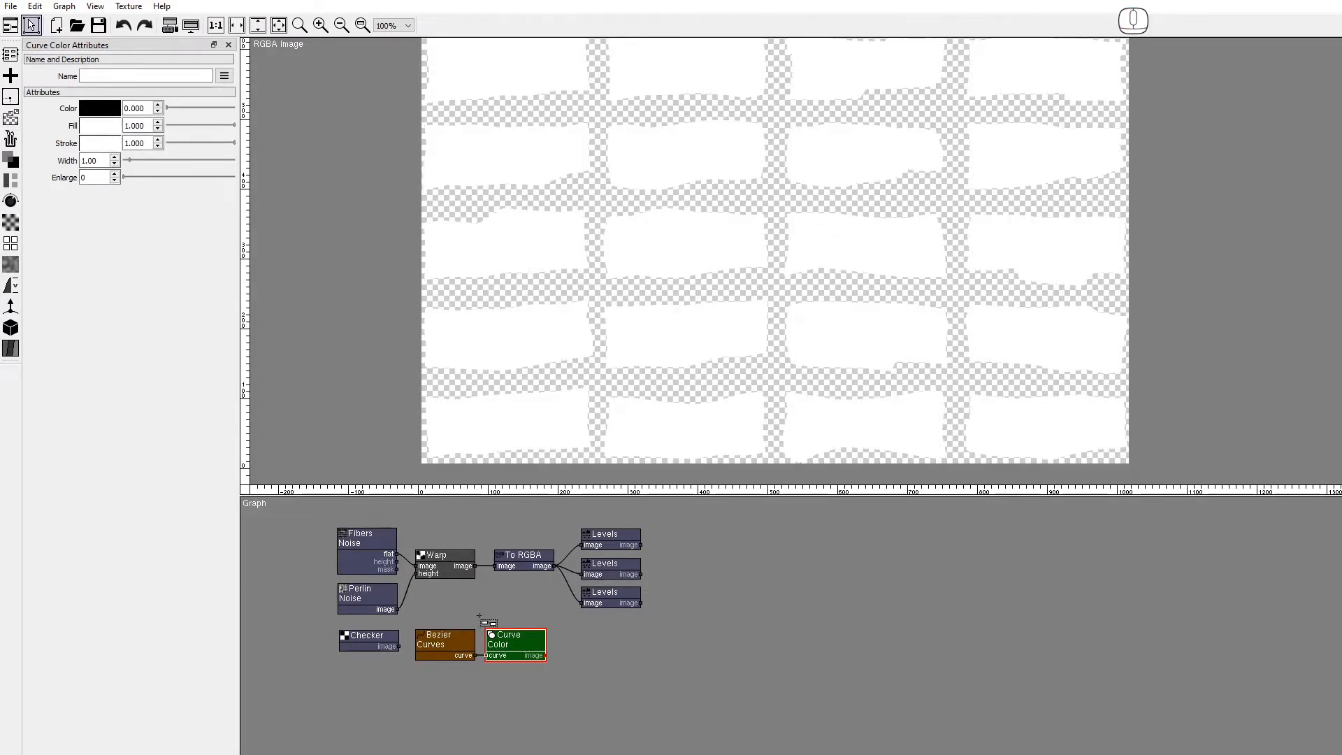
{"action": "left_click_drag", "start_coordinate": [530, 691], "coordinate": [377, 666]}
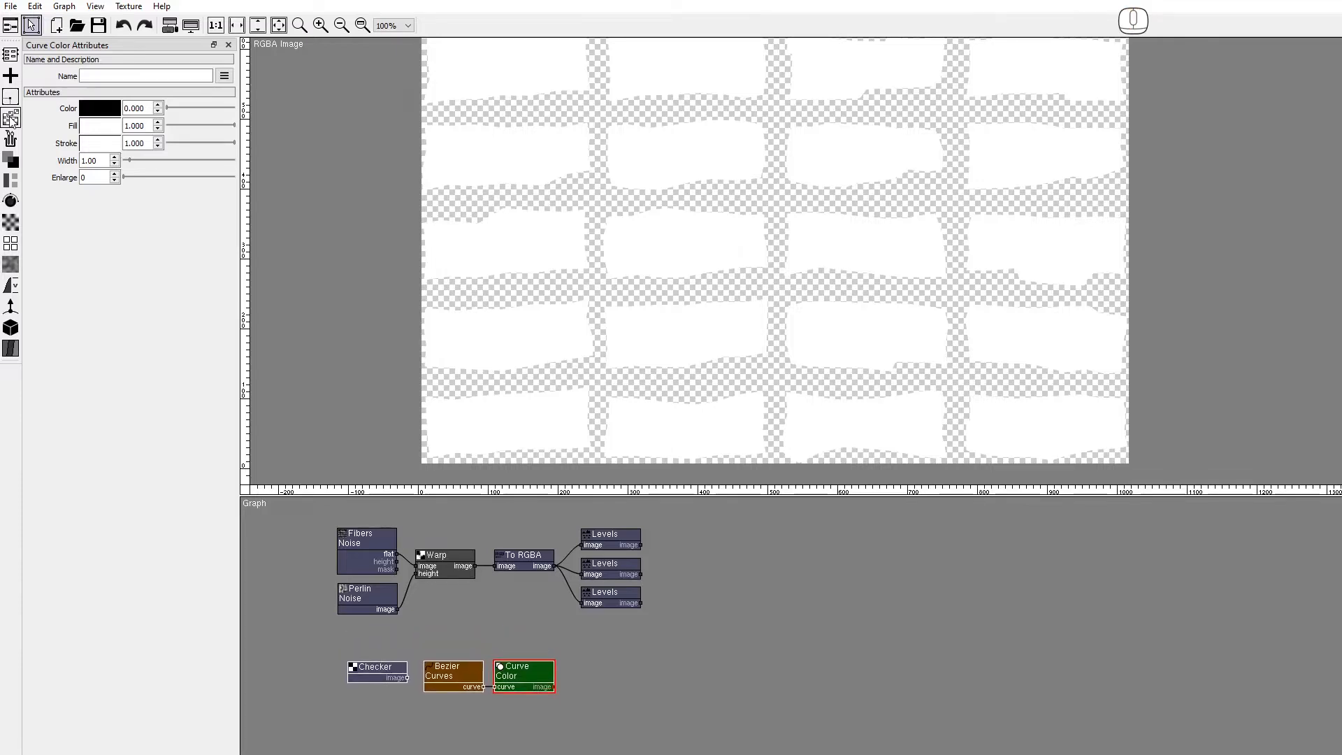
Step: Add a Constant node above Curve Color, sized 1024 by 1024 and colored opaque black
{"action": "left_click", "coordinate": [11, 117]}
{"action": "left_click_drag", "start_coordinate": [32, 137], "coordinate": [497, 629]}
{"action": "double_click", "coordinate": [91, 124]}
{"action": "type", "text": "1024"}
{"action": "key", "text": "Tab"}
{"action": "type", "text": "1024"}
{"action": "left_click", "coordinate": [97, 159]}
{"action": "left_click", "coordinate": [823, 489]}
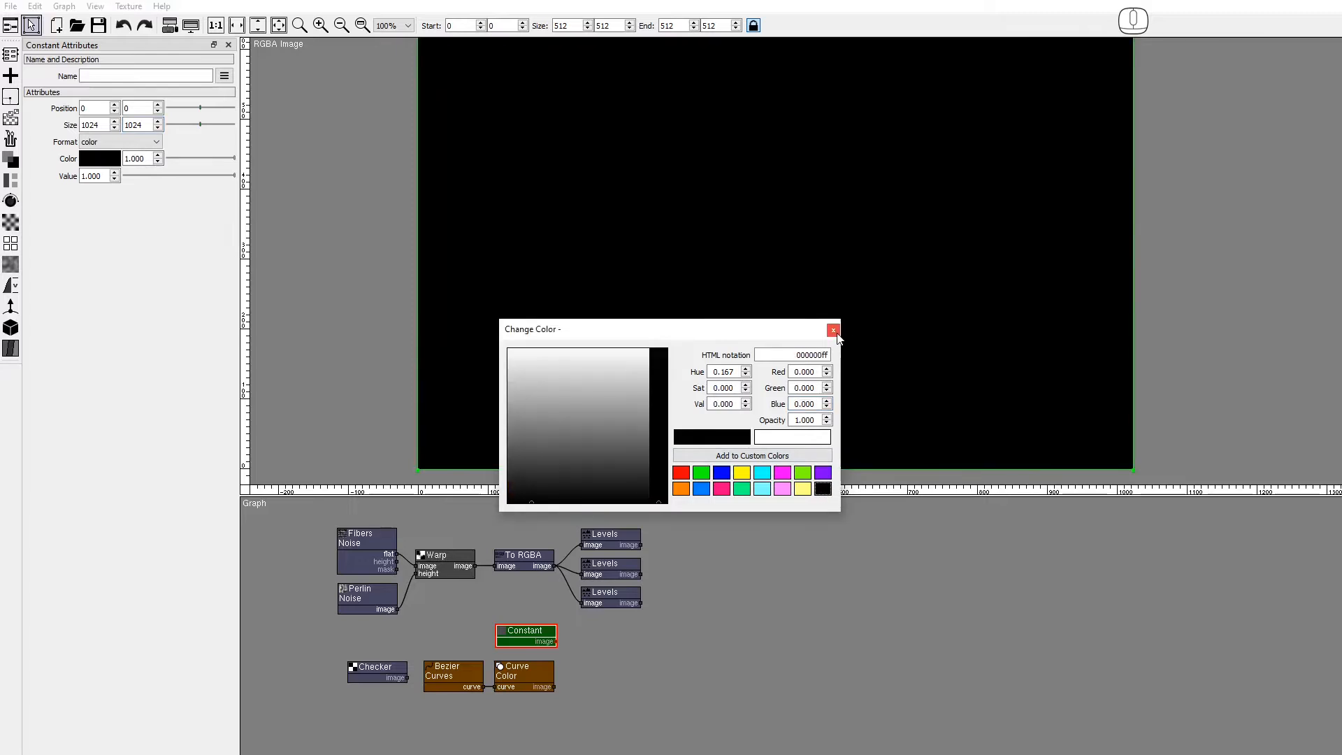
{"action": "left_click", "coordinate": [832, 329]}
Step: Add a Blend node that composites the Curve Color shapes over the black Constant
{"action": "left_click", "coordinate": [10, 162]}
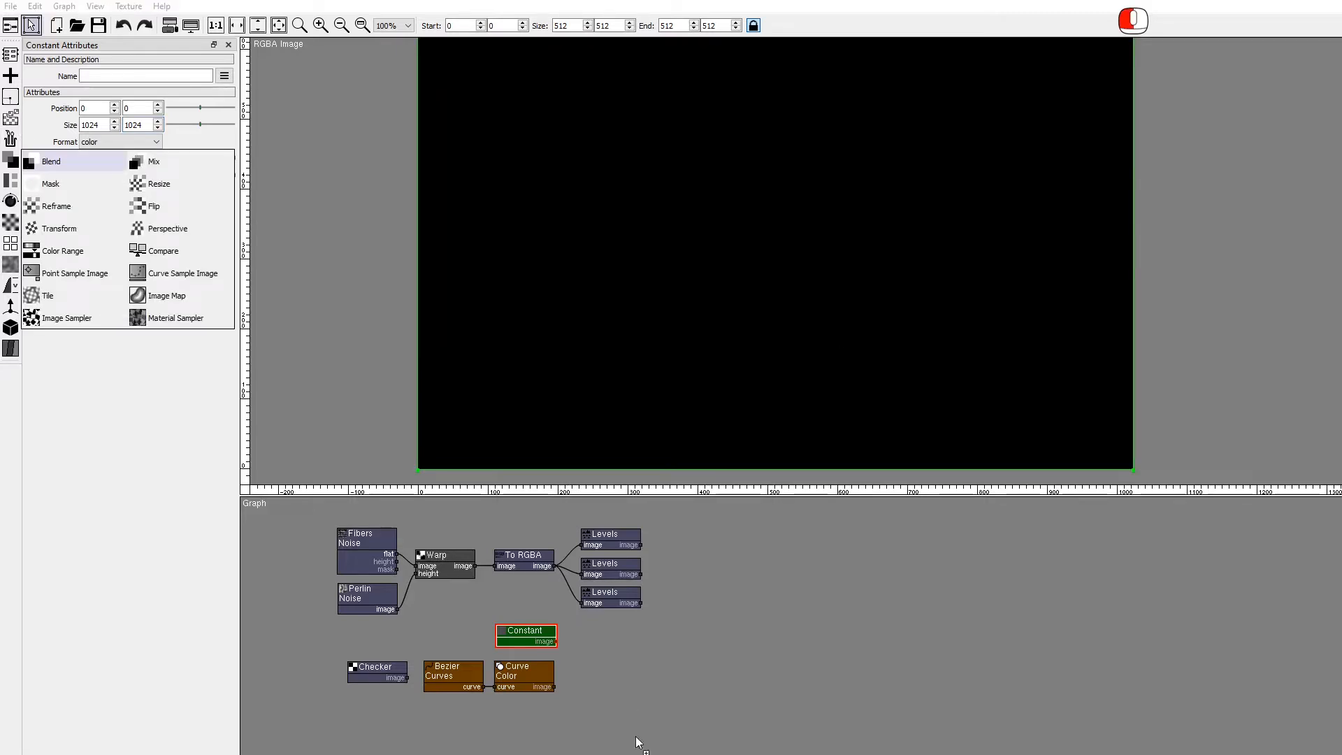
{"action": "left_click", "coordinate": [581, 639]}
{"action": "left_click_drag", "start_coordinate": [576, 663], "coordinate": [580, 662]}
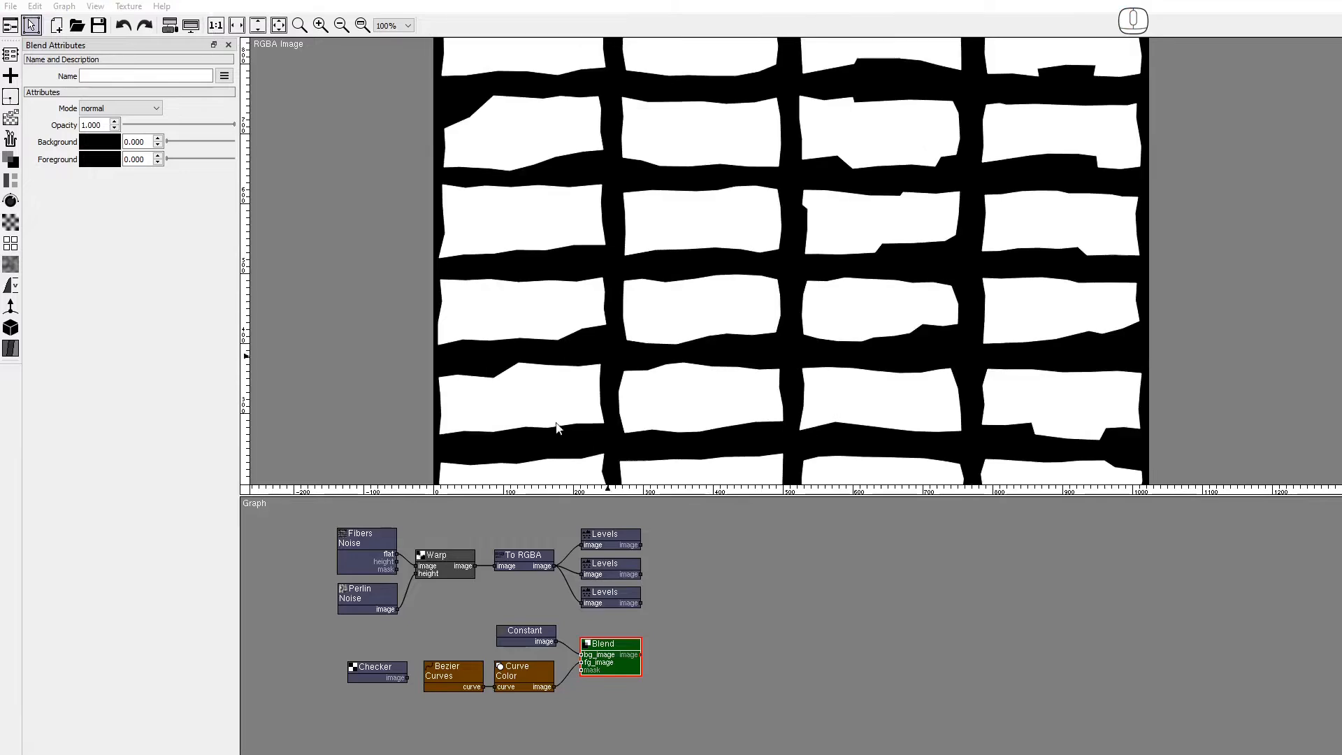
Step: Duplicate the Perlin Noise node below Blend and set its frequency to 8 by 8, octaves to 6 and seed to 43
{"action": "left_click_drag", "start_coordinate": [367, 600], "coordinate": [612, 710]}
{"action": "double_click", "coordinate": [606, 704]}
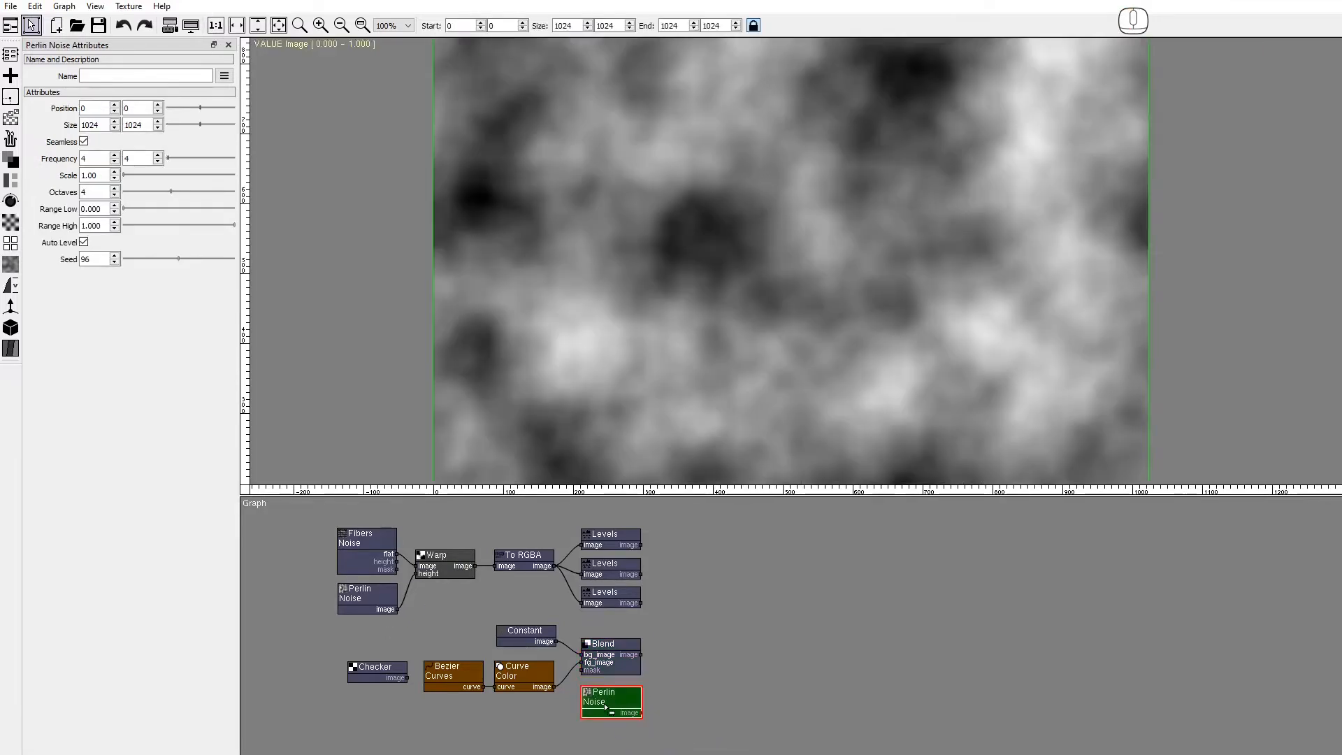
{"action": "left_click", "coordinate": [68, 160]}
{"action": "type", "text": "8"}
{"action": "key", "text": "Tab"}
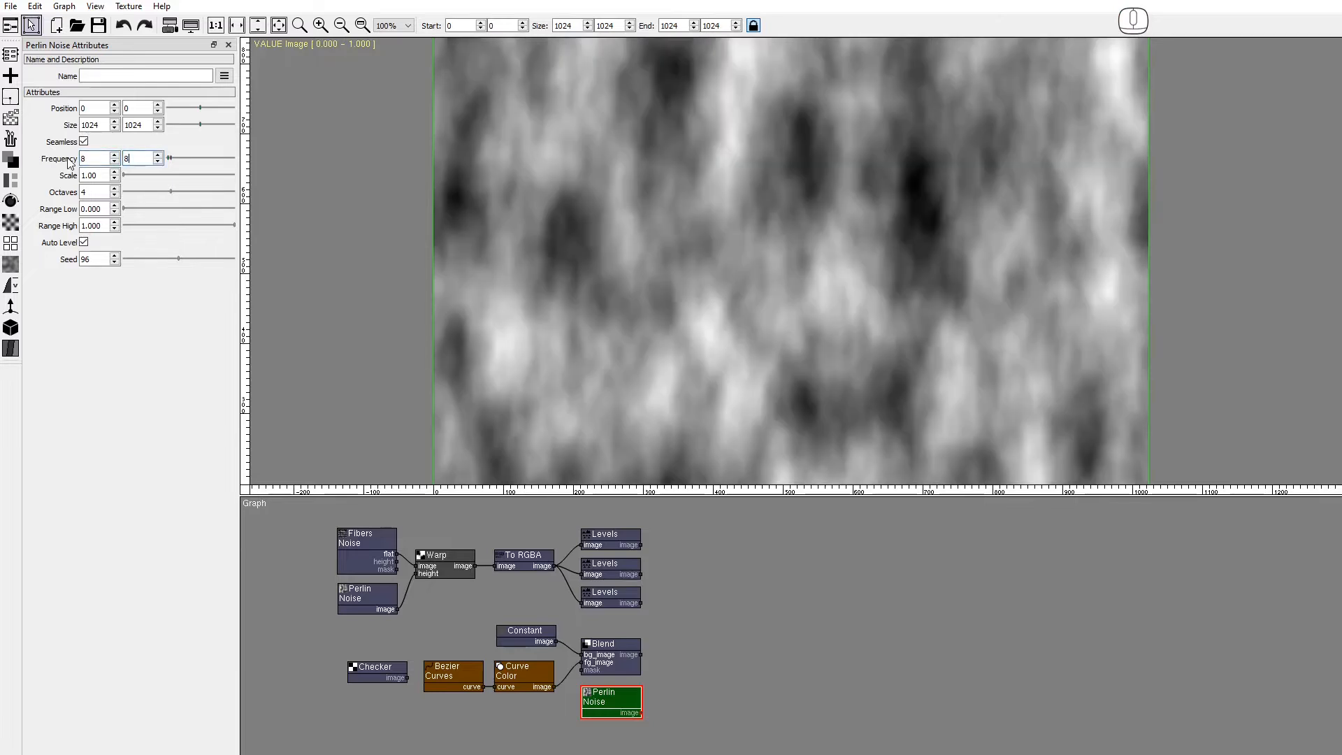
{"action": "type", "text": "8"}
{"action": "key", "text": "Tab"}
{"action": "key", "text": "Tab"}
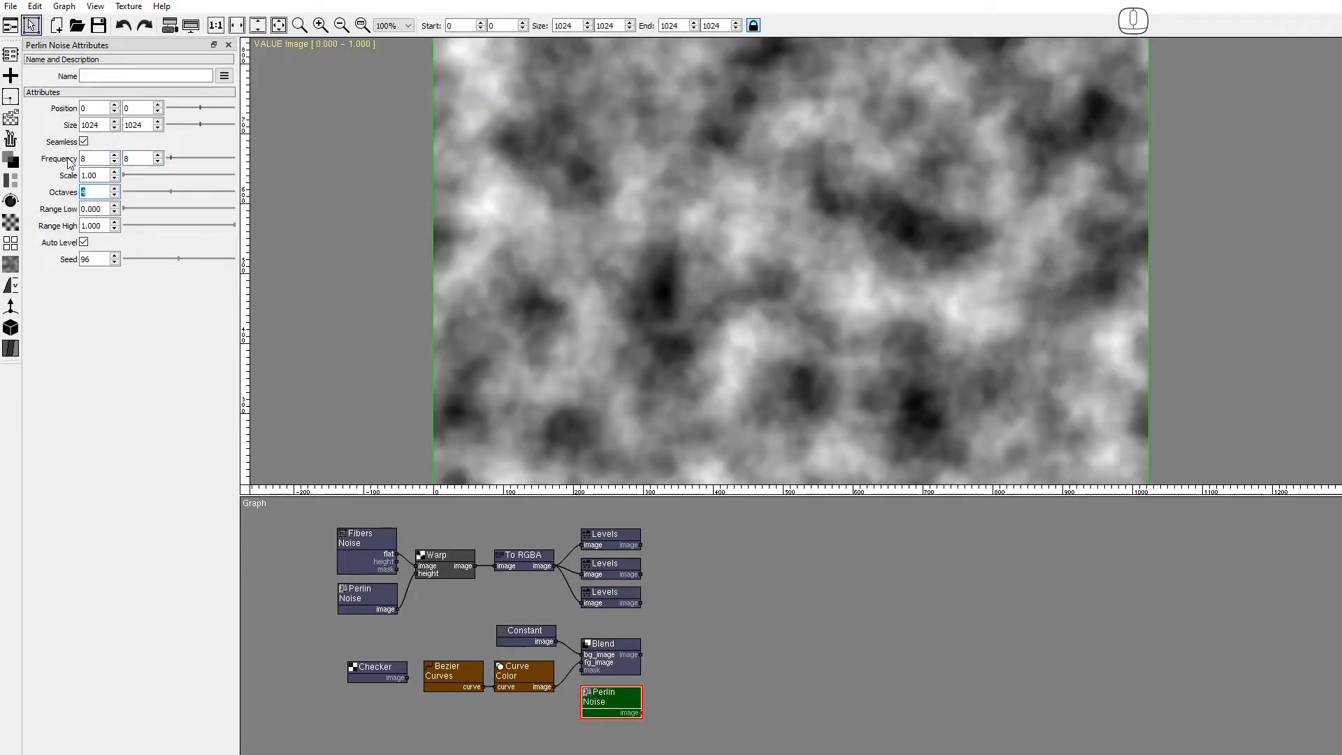
{"action": "left_click", "coordinate": [143, 259]}
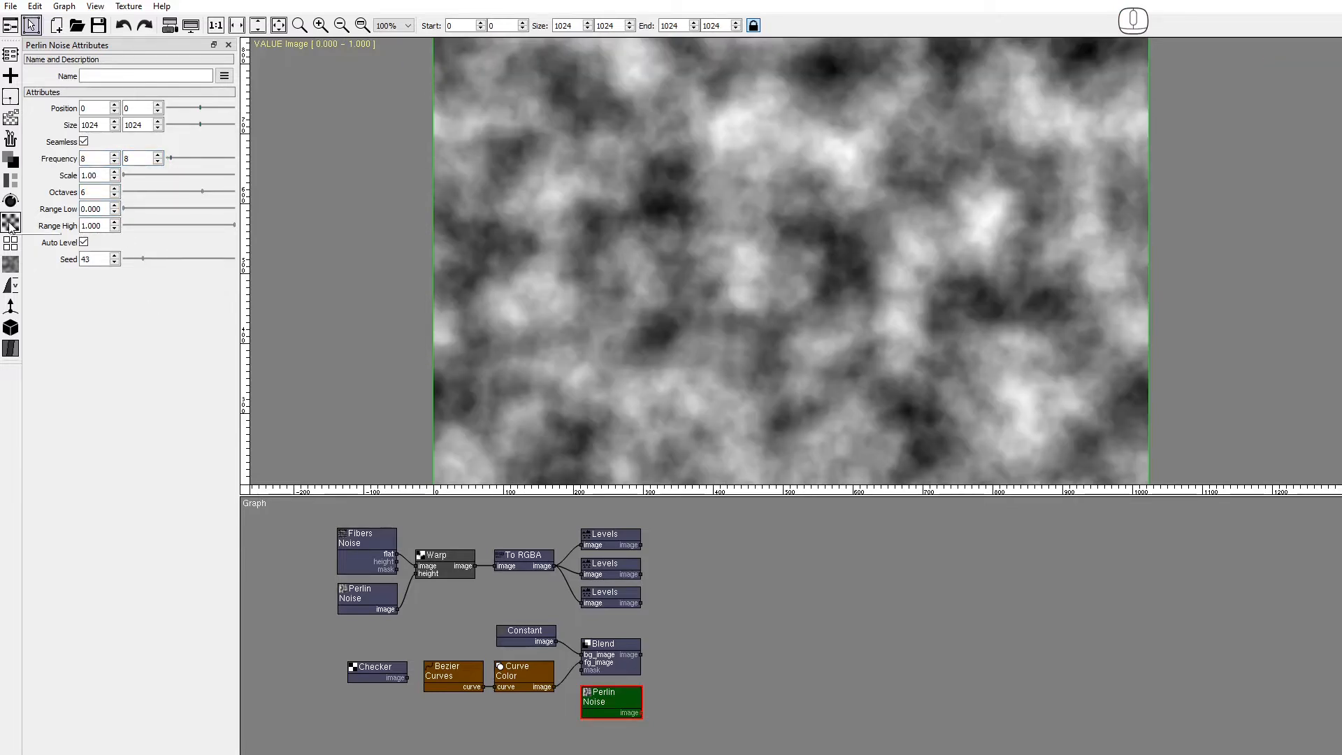
Step: Add a Warp node using the Blend as image and the duplicated Perlin Noise as height, with an amount of 4
{"action": "left_click", "coordinate": [11, 223]}
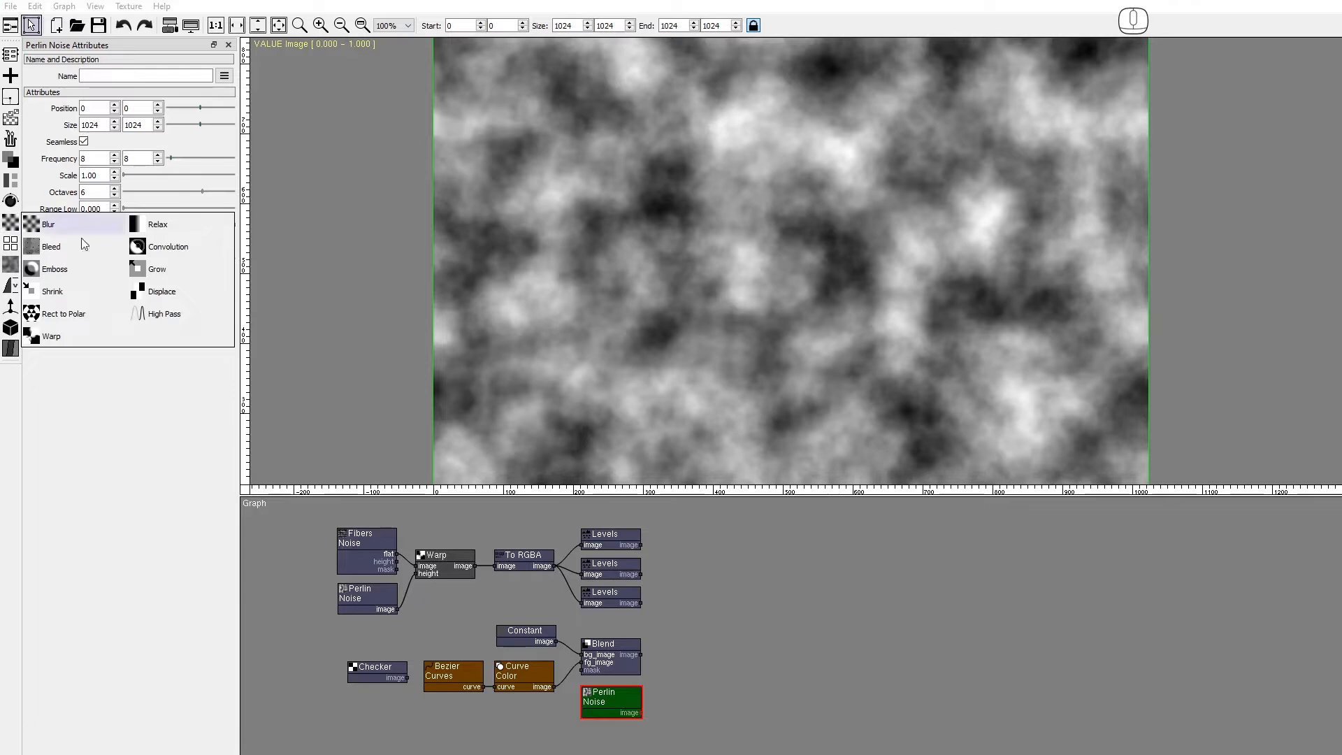
{"action": "left_click", "coordinate": [668, 651], "text": "shift"}
{"action": "left_click_drag", "start_coordinate": [662, 668], "coordinate": [666, 667]}
{"action": "left_click_drag", "start_coordinate": [639, 713], "coordinate": [699, 674]}
{"action": "double_click", "coordinate": [90, 108]}
{"action": "type", "text": "4"}
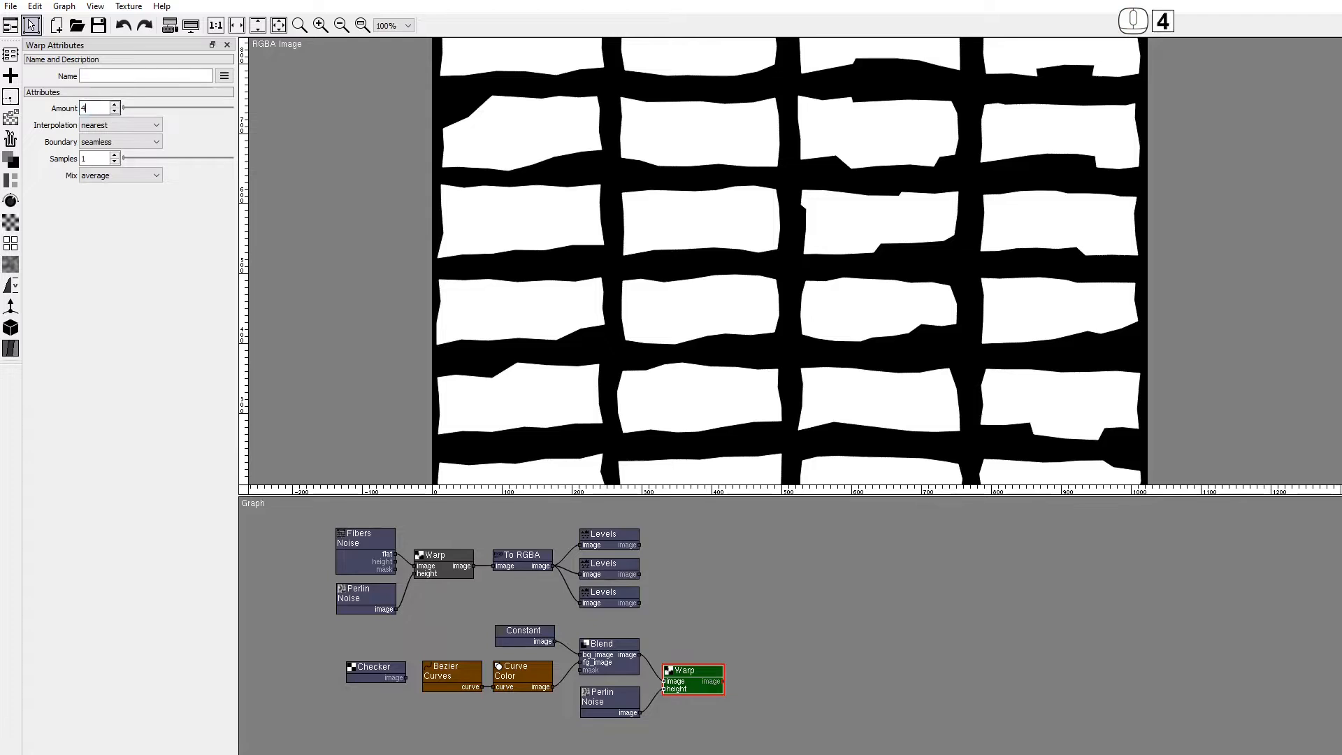
{"action": "key", "text": "Return"}
Step: Add a Blur node after the new Warp and set both its X and Y sizes to 4
{"action": "key", "text": "Tab"}
{"action": "type", "text": "Blur"}
{"action": "left_click", "coordinate": [761, 695]}
{"action": "left_click_drag", "start_coordinate": [761, 675], "coordinate": [759, 675]}
{"action": "double_click", "coordinate": [91, 124]}
{"action": "type", "text": "4"}
{"action": "key", "text": "Tab"}
{"action": "type", "text": "4"}
{"action": "key", "text": "Return"}
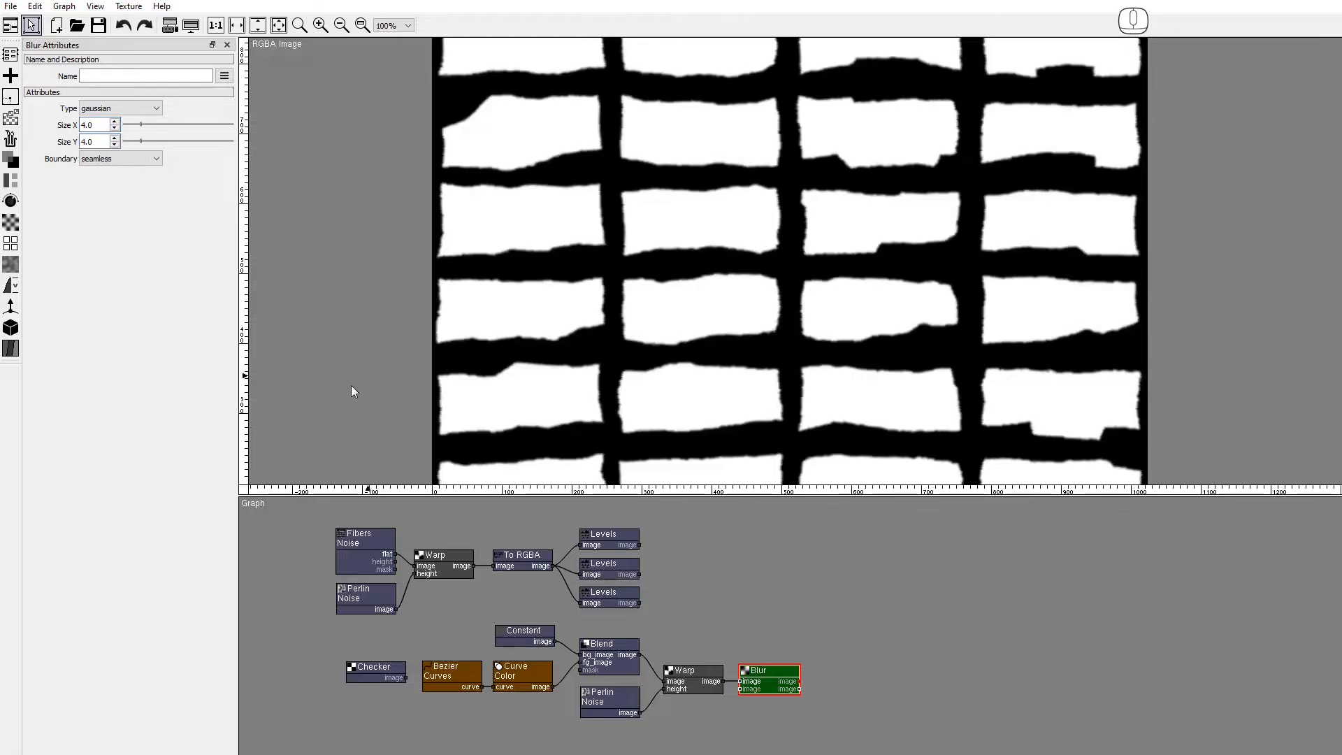
Step: Add a Convolution node fed by the lower Warp, using the edges_all filter at size 5
{"action": "left_click", "coordinate": [11, 223]}
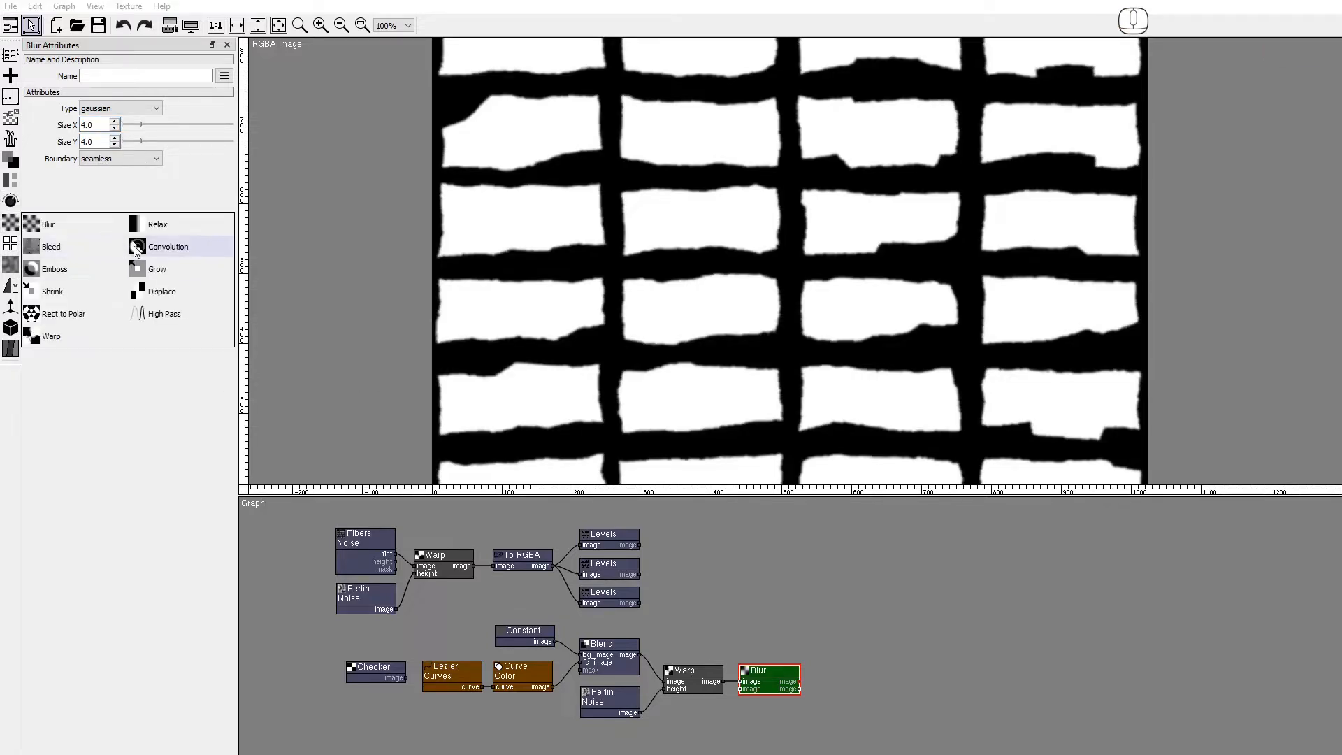
{"action": "left_click", "coordinate": [739, 707]}
{"action": "left_click_drag", "start_coordinate": [720, 681], "coordinate": [737, 721]}
{"action": "left_click", "coordinate": [120, 108]}
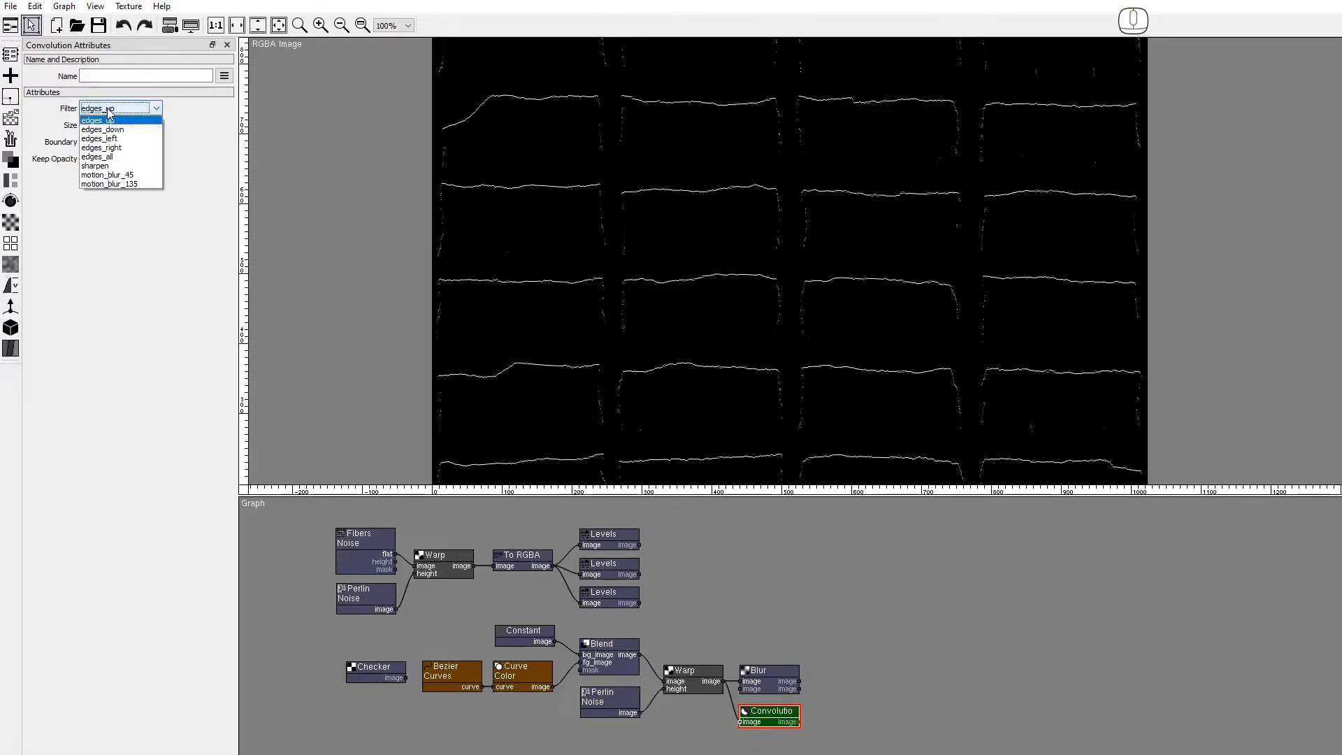
{"action": "left_click", "coordinate": [125, 156]}
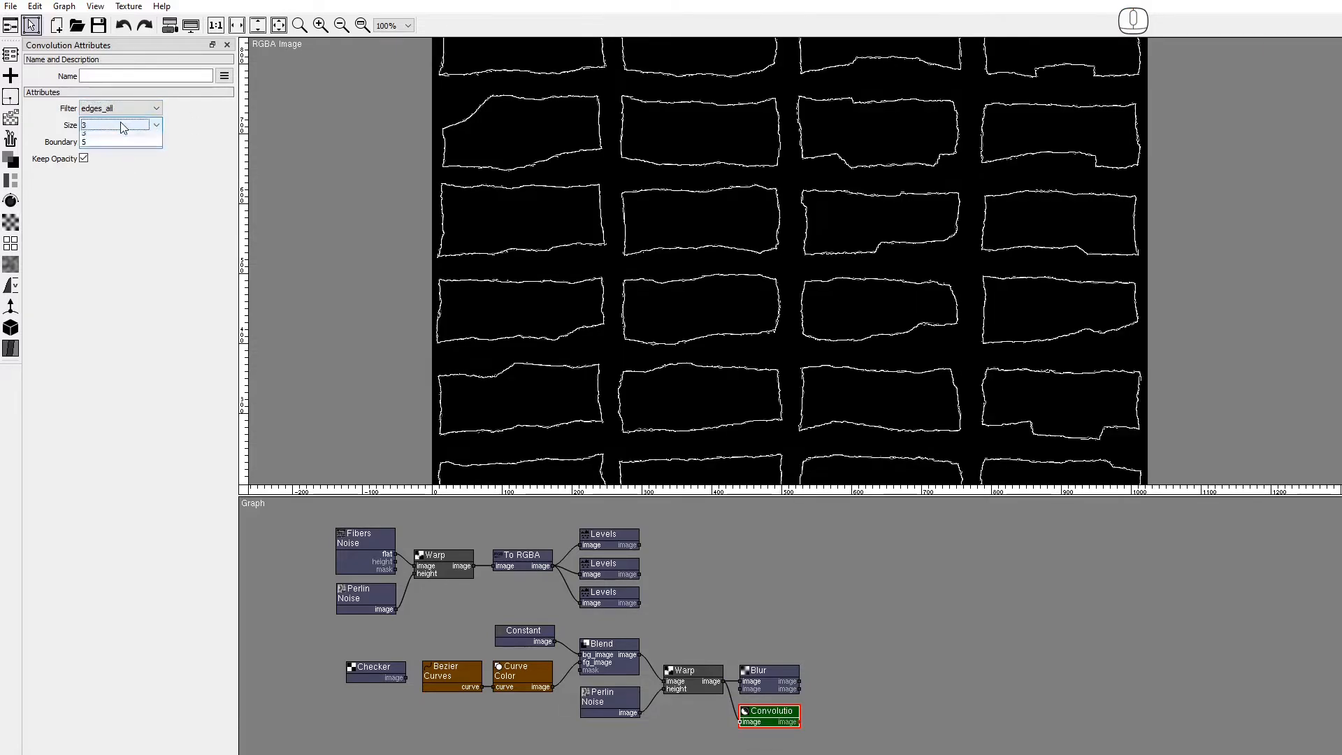
{"action": "left_click", "coordinate": [119, 141]}
Step: Add an Invert node after Convolution
{"action": "right_click", "coordinate": [817, 707]}
{"action": "type", "text": "in"}
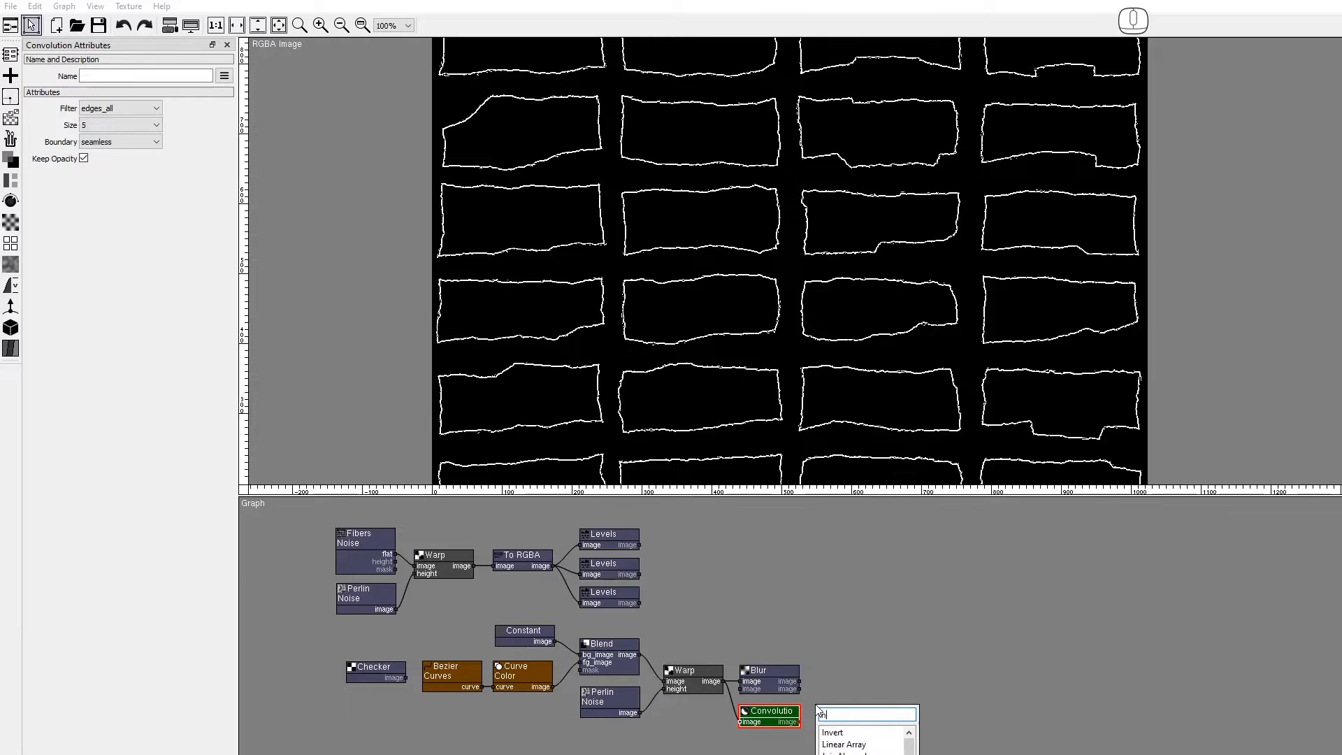
{"action": "left_click", "coordinate": [832, 732]}
Step: Add a Blur node after Invert and set both its X and Y sizes to 3
{"action": "right_click", "coordinate": [889, 707]}
{"action": "type", "text": "Blu"}
{"action": "left_click", "coordinate": [918, 745]}
{"action": "type", "text": "3"}
{"action": "key", "text": "Tab"}
{"action": "type", "text": "3"}
{"action": "key", "text": "Return"}
Step: Add a Blend node at the far end of the graph, with the first Levels as background and the inverted-edge Blur as foreground
{"action": "left_click", "coordinate": [8, 162]}
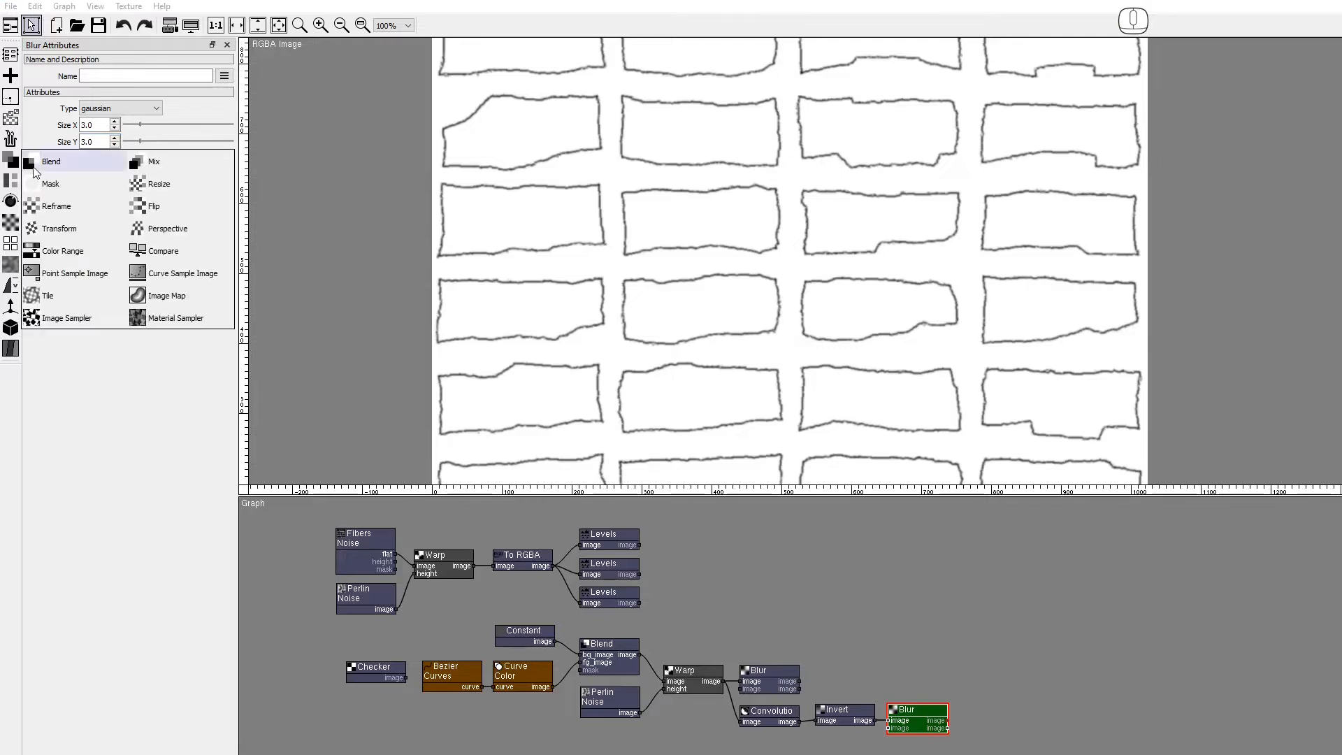
{"action": "left_click", "coordinate": [51, 162]}
{"action": "left_click", "coordinate": [682, 537]}
{"action": "left_click_drag", "start_coordinate": [640, 545], "coordinate": [683, 553]}
{"action": "left_click_drag", "start_coordinate": [706, 542], "coordinate": [1016, 534]}
{"action": "left_click_drag", "start_coordinate": [949, 721], "coordinate": [995, 553]}
Step: Set the new Blend to multiply mode with an opacity of 0.13
{"action": "left_click", "coordinate": [119, 108]}
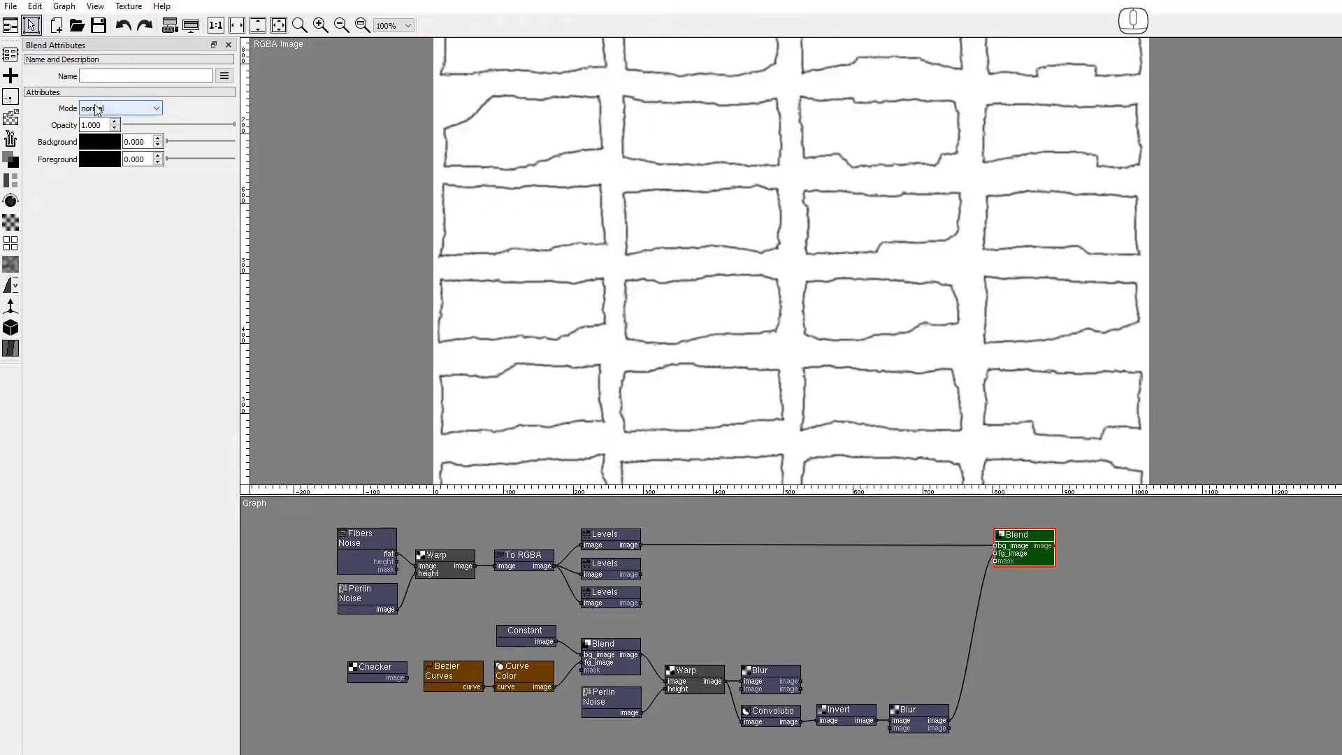
{"action": "left_click", "coordinate": [95, 130]}
{"action": "double_click", "coordinate": [105, 126]}
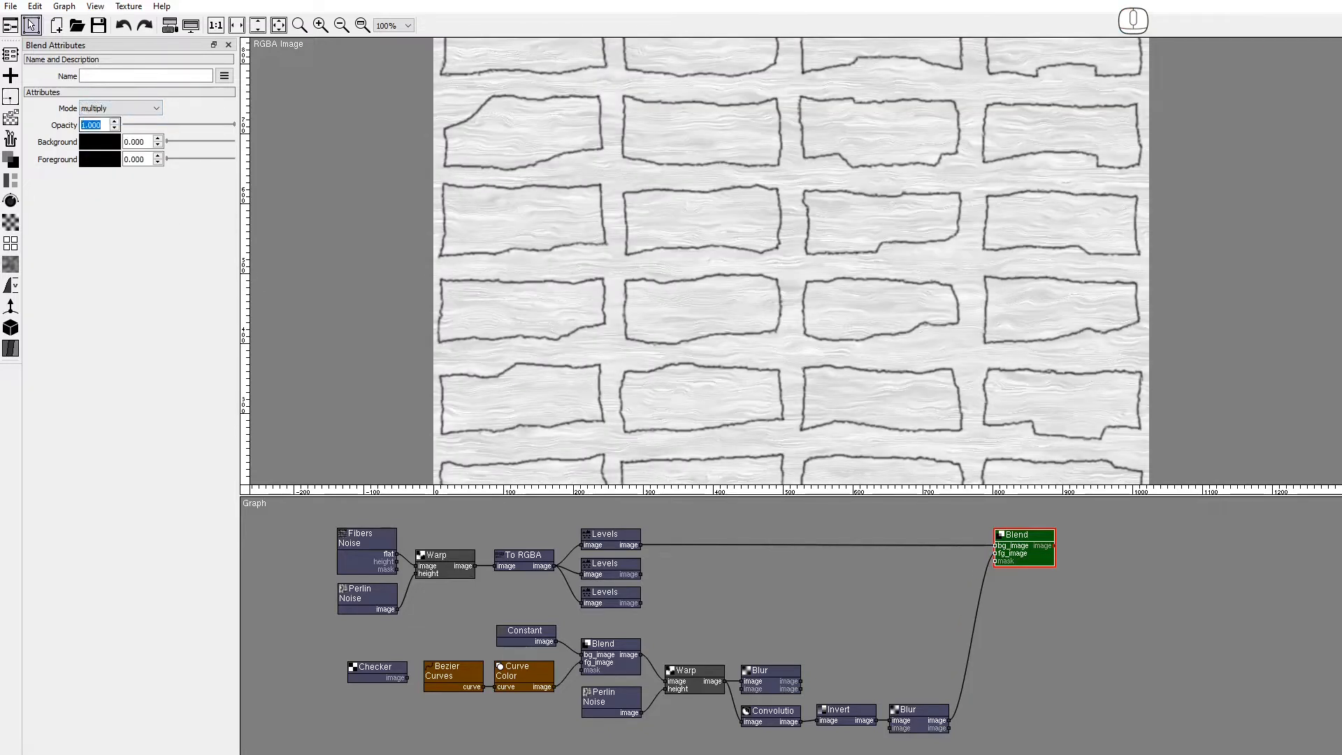
Step: Duplicate the multiply Blend twice, feed the copies' backgrounds from the second and third Levels, and set the last copy's opacity to 1
{"action": "left_click_drag", "start_coordinate": [1023, 546], "coordinate": [1024, 593], "text": "shift"}
{"action": "left_click_drag", "start_coordinate": [640, 573], "coordinate": [1039, 642]}
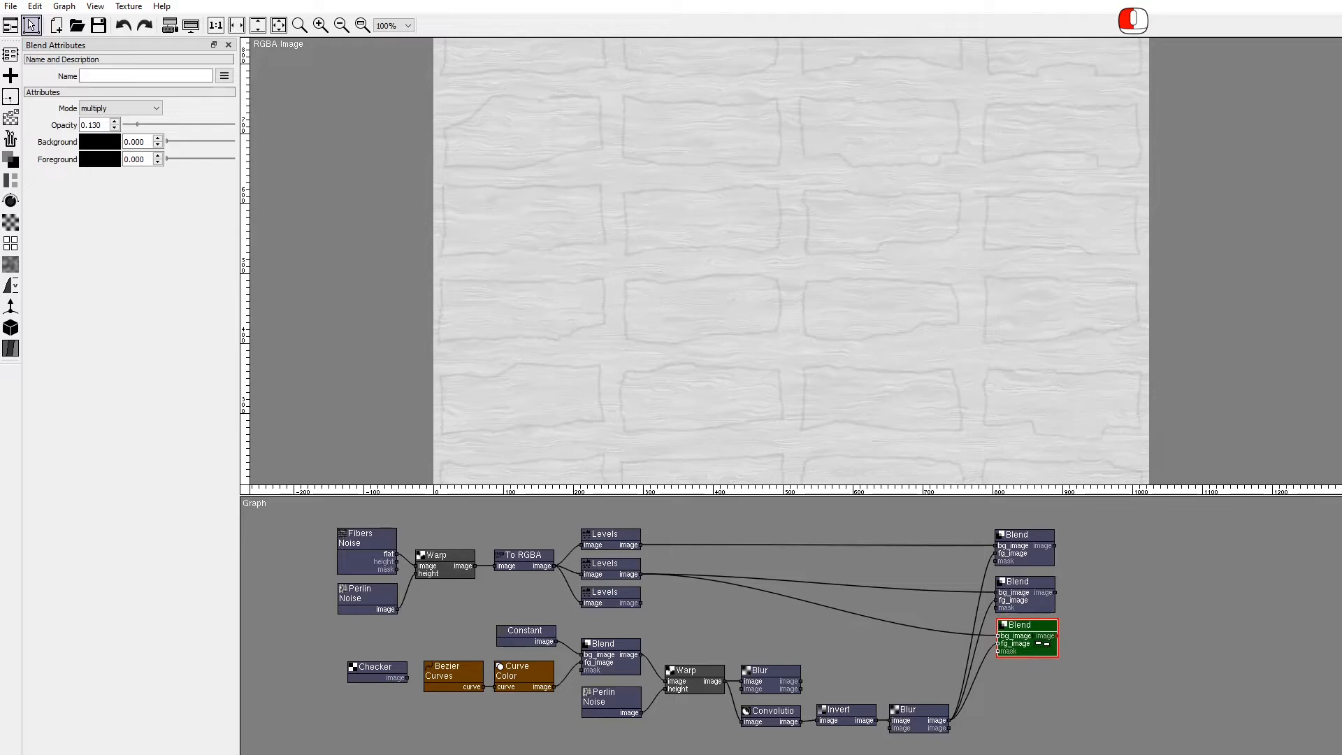
{"action": "left_click_drag", "start_coordinate": [643, 603], "coordinate": [999, 636]}
{"action": "left_click_drag", "start_coordinate": [105, 125], "coordinate": [22, 124]}
{"action": "type", "text": "1"}
{"action": "key", "text": "Return"}
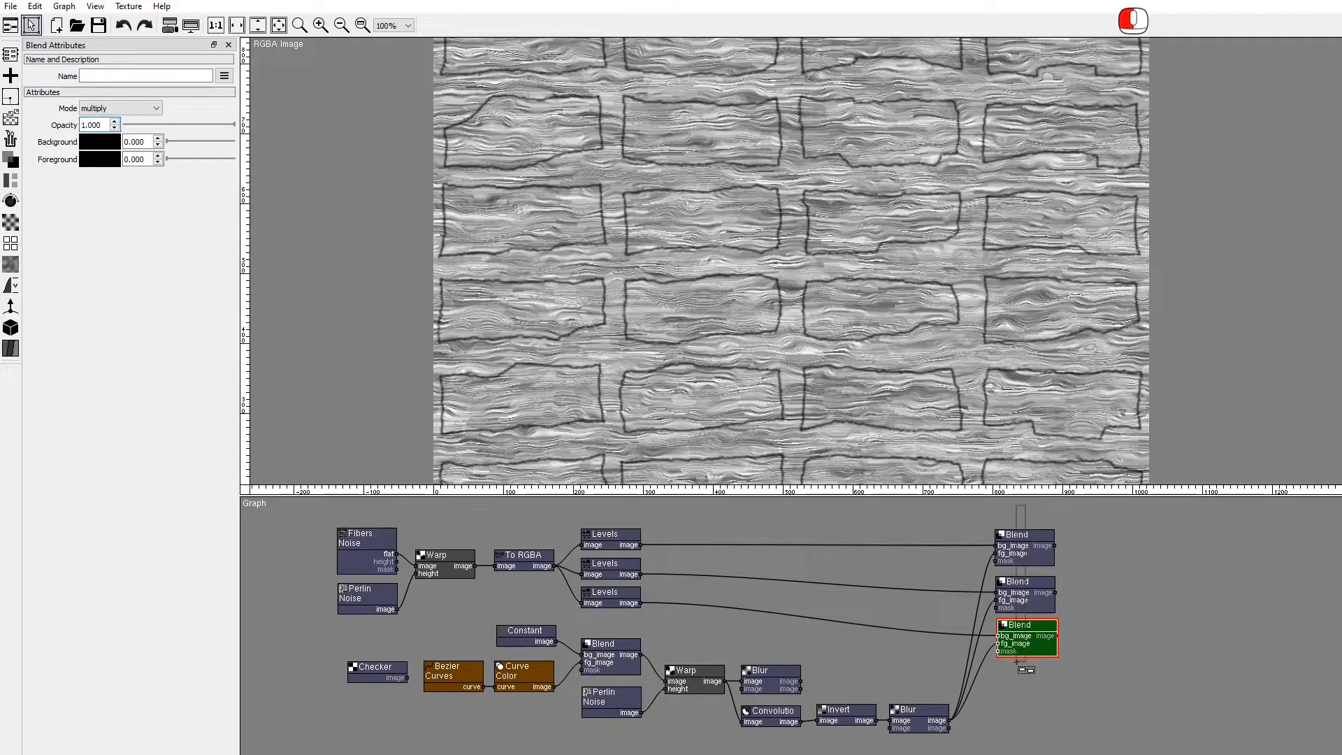
Step: Add a Mask node after the first multiply Blend, using the size 4 Blur as its mask
{"action": "left_click", "coordinate": [909, 721]}
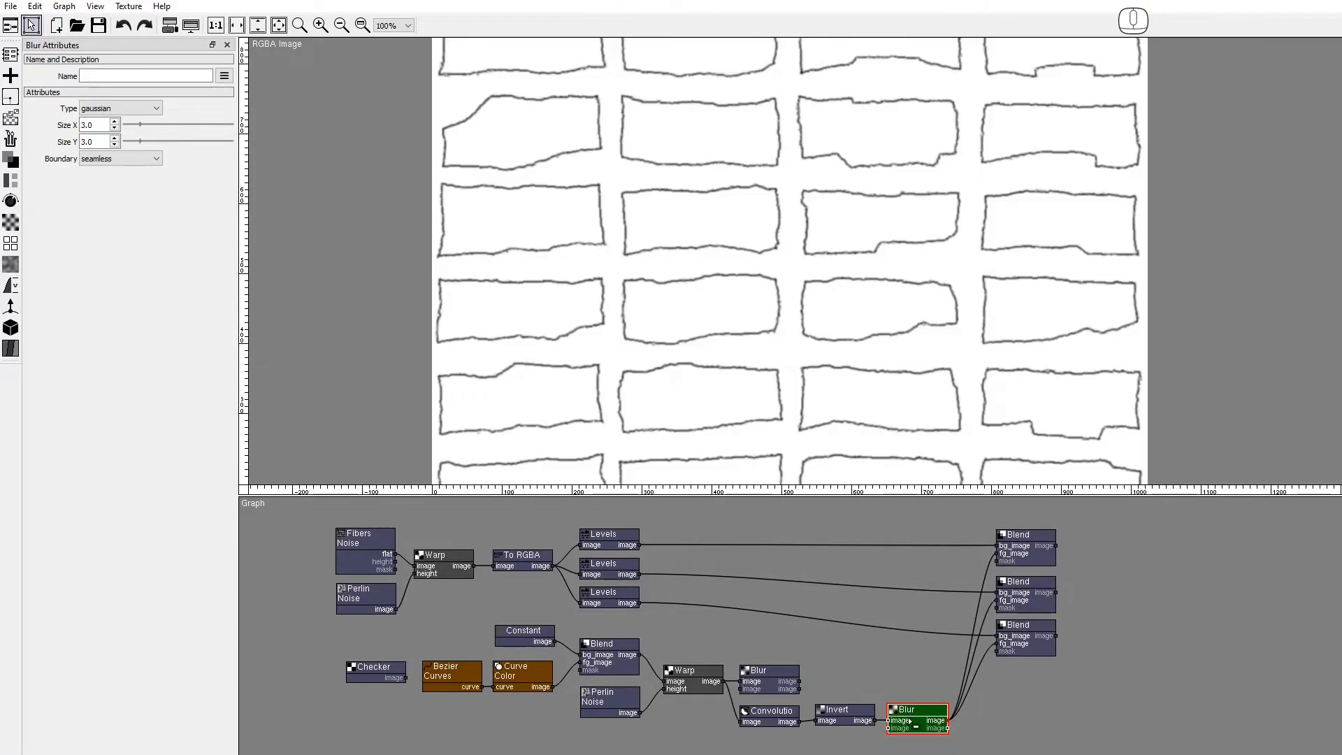
{"action": "left_click", "coordinate": [1021, 536]}
{"action": "left_click", "coordinate": [769, 678]}
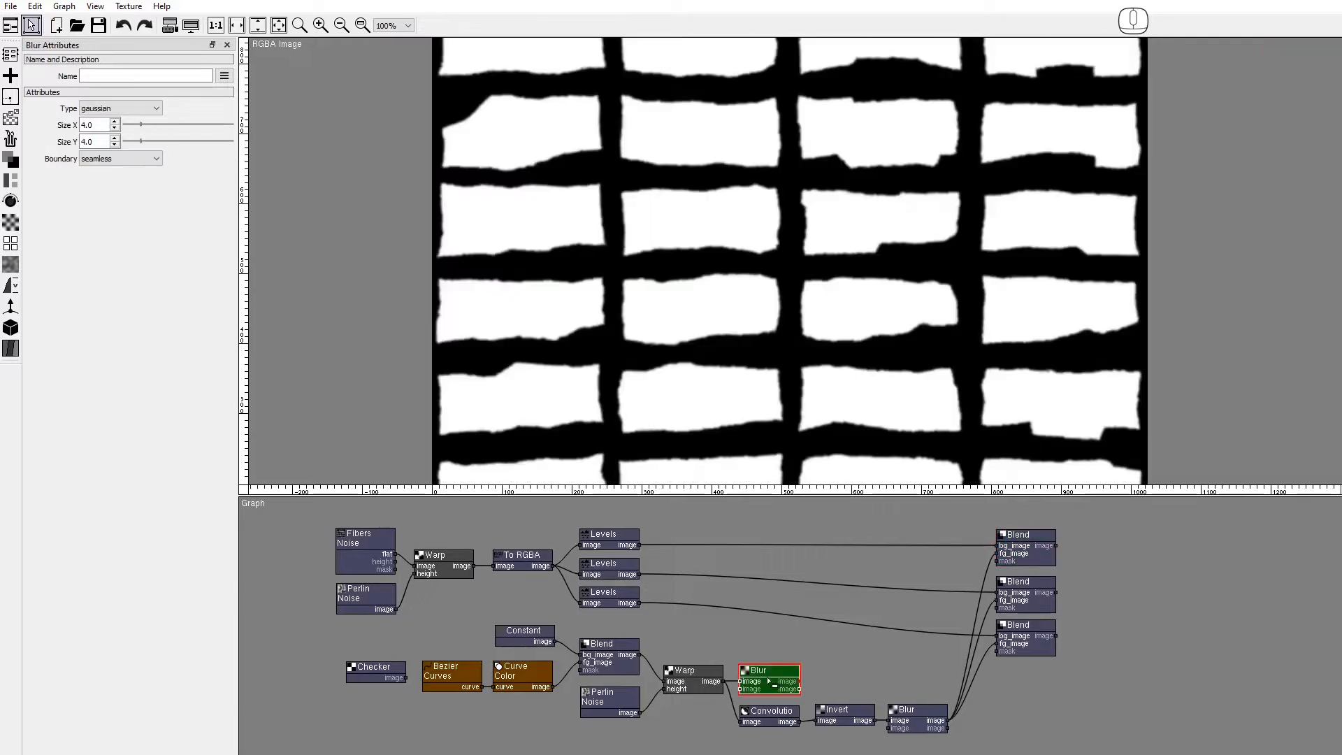
{"action": "left_click", "coordinate": [1024, 553]}
{"action": "right_click", "coordinate": [1077, 538]}
{"action": "type", "text": "ma"}
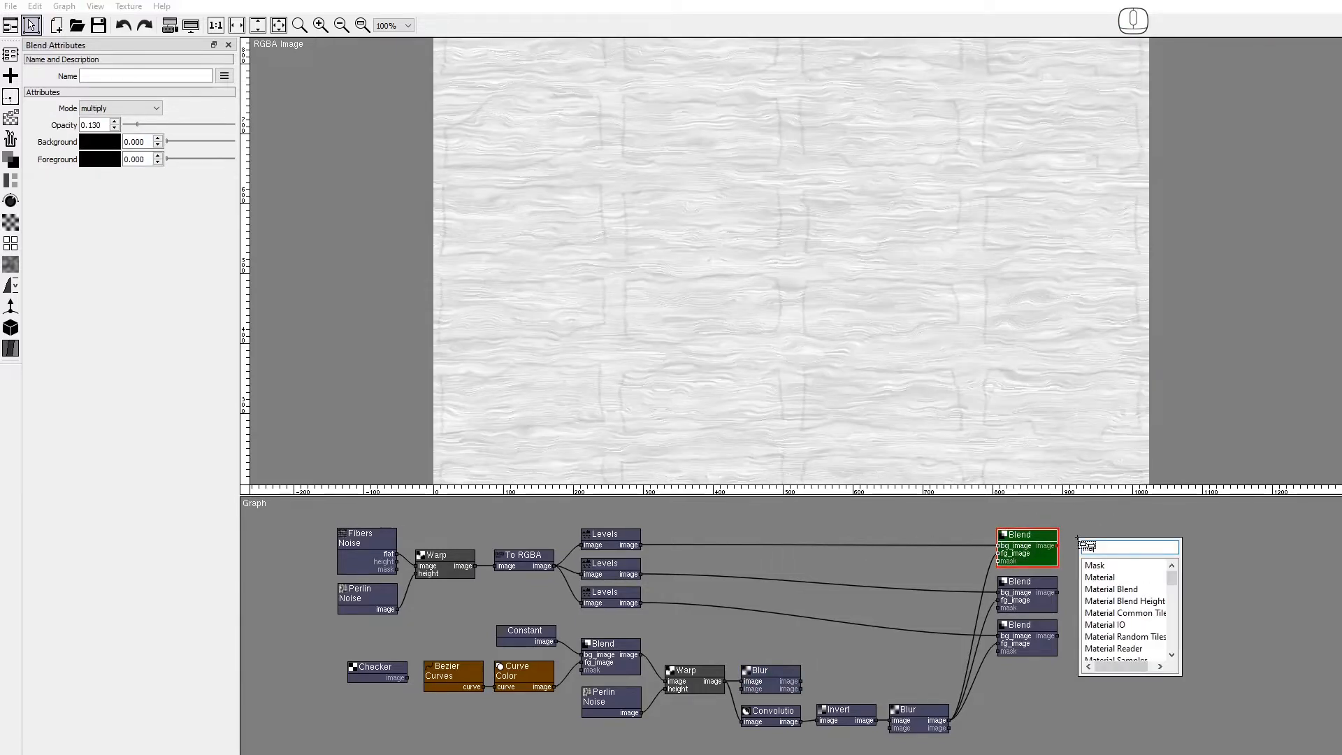
{"action": "left_click", "coordinate": [1096, 567]}
{"action": "left_click_drag", "start_coordinate": [1101, 558], "coordinate": [1105, 547]}
{"action": "left_click_drag", "start_coordinate": [800, 681], "coordinate": [1083, 553]}
Step: Add a Mask node after the second multiply Blend and connect the size 4 Blur as its mask
{"action": "left_click", "coordinate": [1041, 597]}
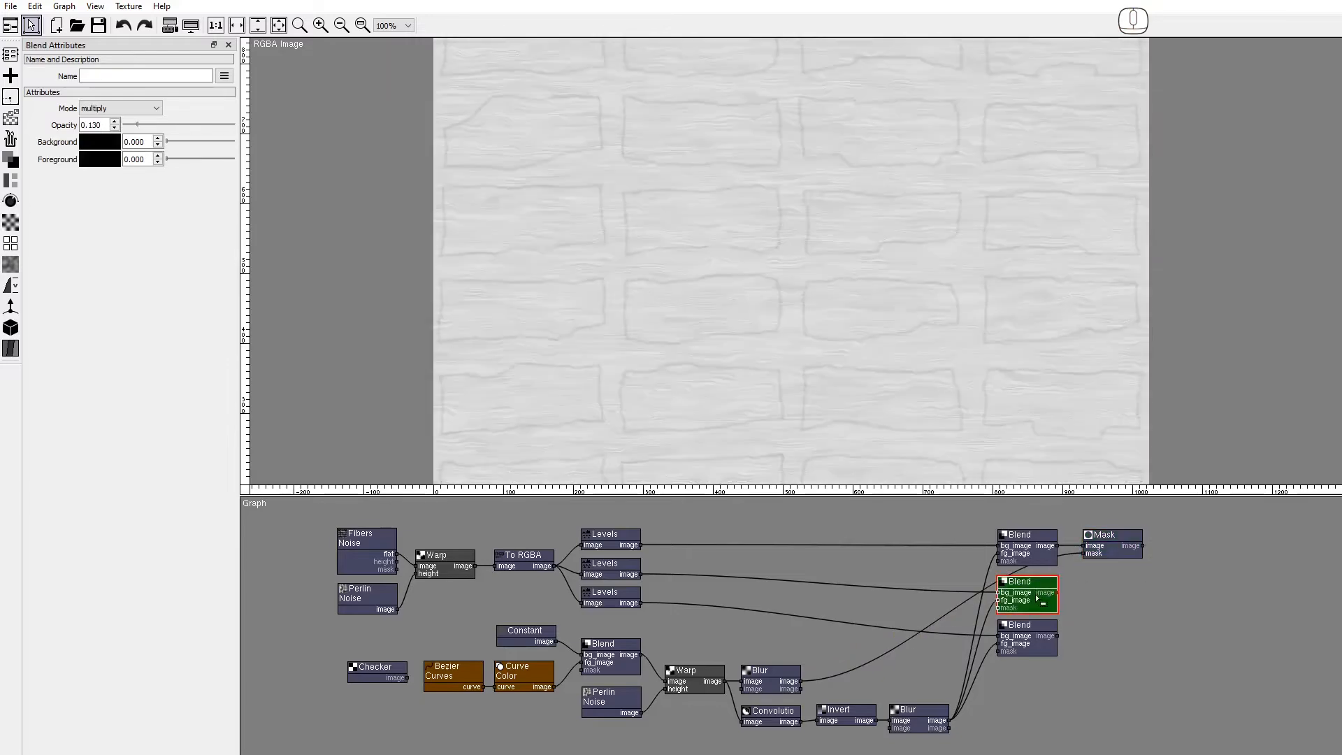
{"action": "right_click", "coordinate": [1091, 593]}
{"action": "type", "text": "ma"}
{"action": "left_click", "coordinate": [1106, 612]}
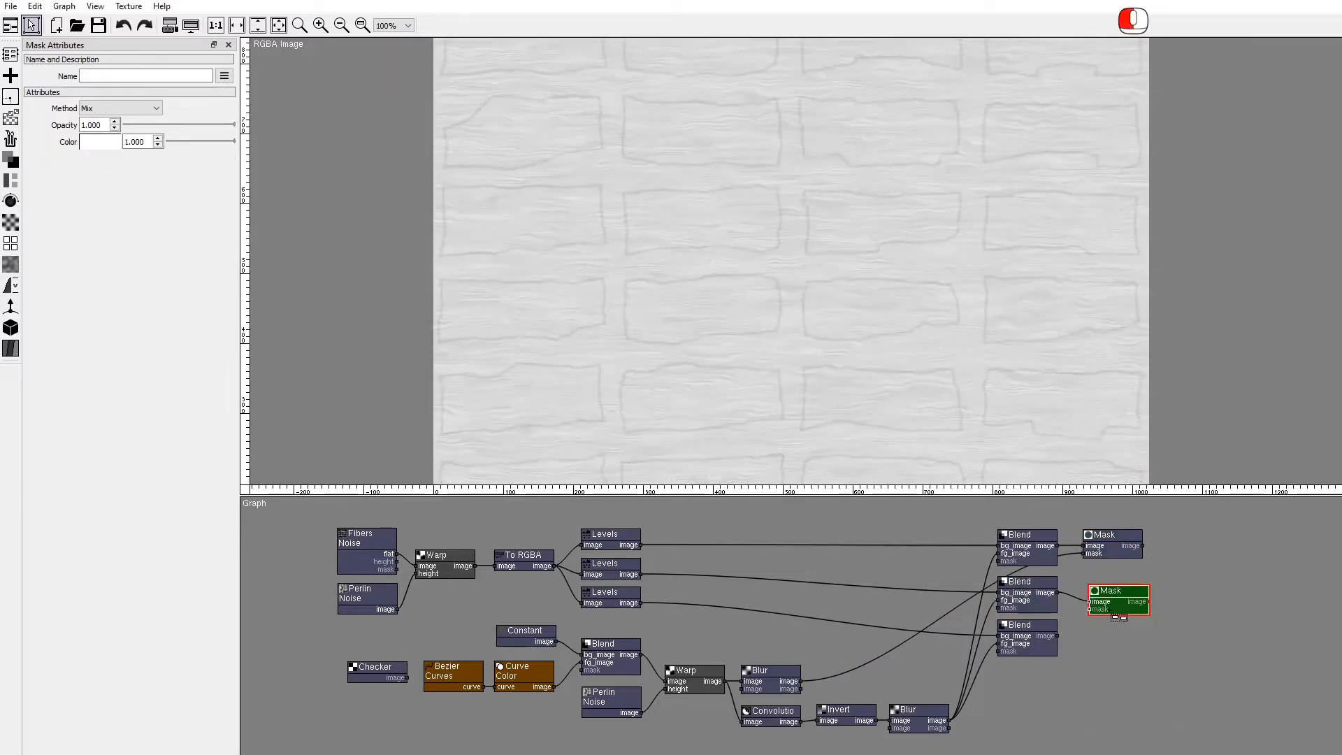
{"action": "left_click_drag", "start_coordinate": [810, 691], "coordinate": [1088, 599]}
Step: Add a Mask node after the third multiply Blend and connect the size 4 Blur as its mask
{"action": "left_click", "coordinate": [1027, 636]}
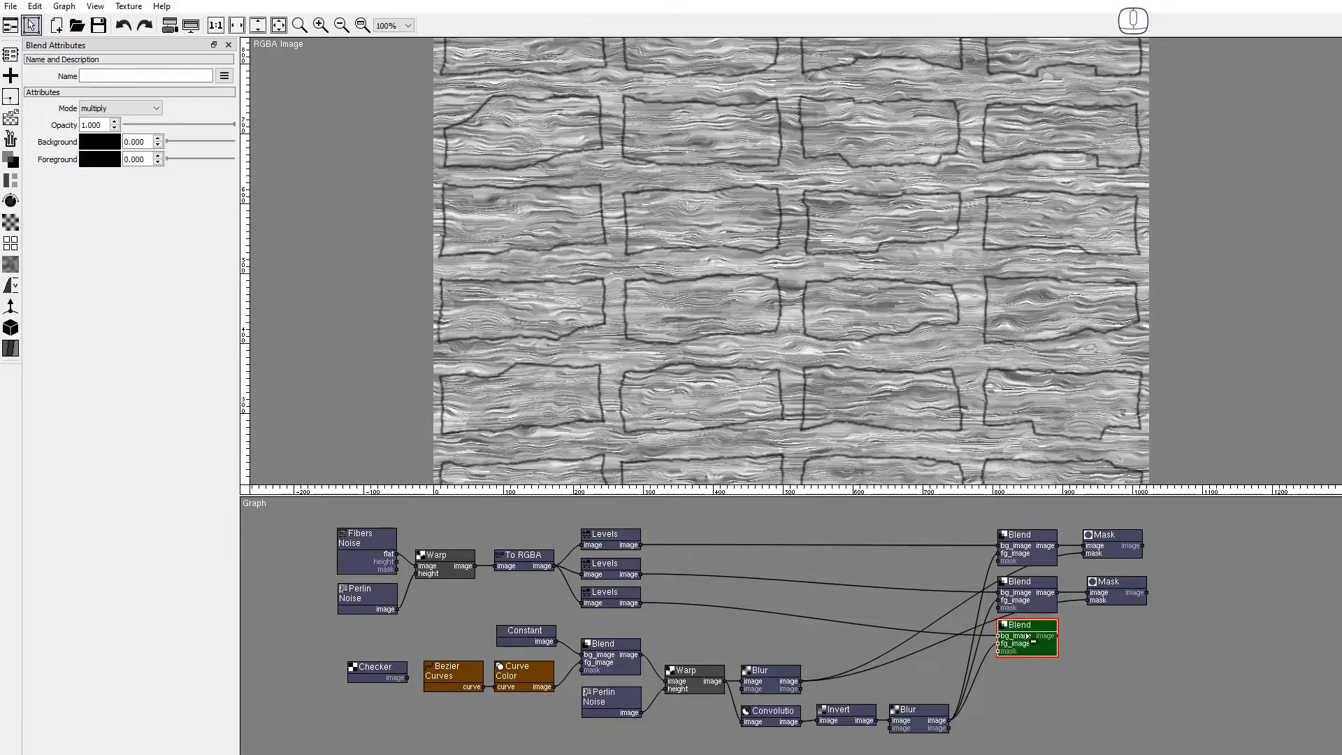
{"action": "right_click", "coordinate": [1088, 637]}
{"action": "type", "text": "ma"}
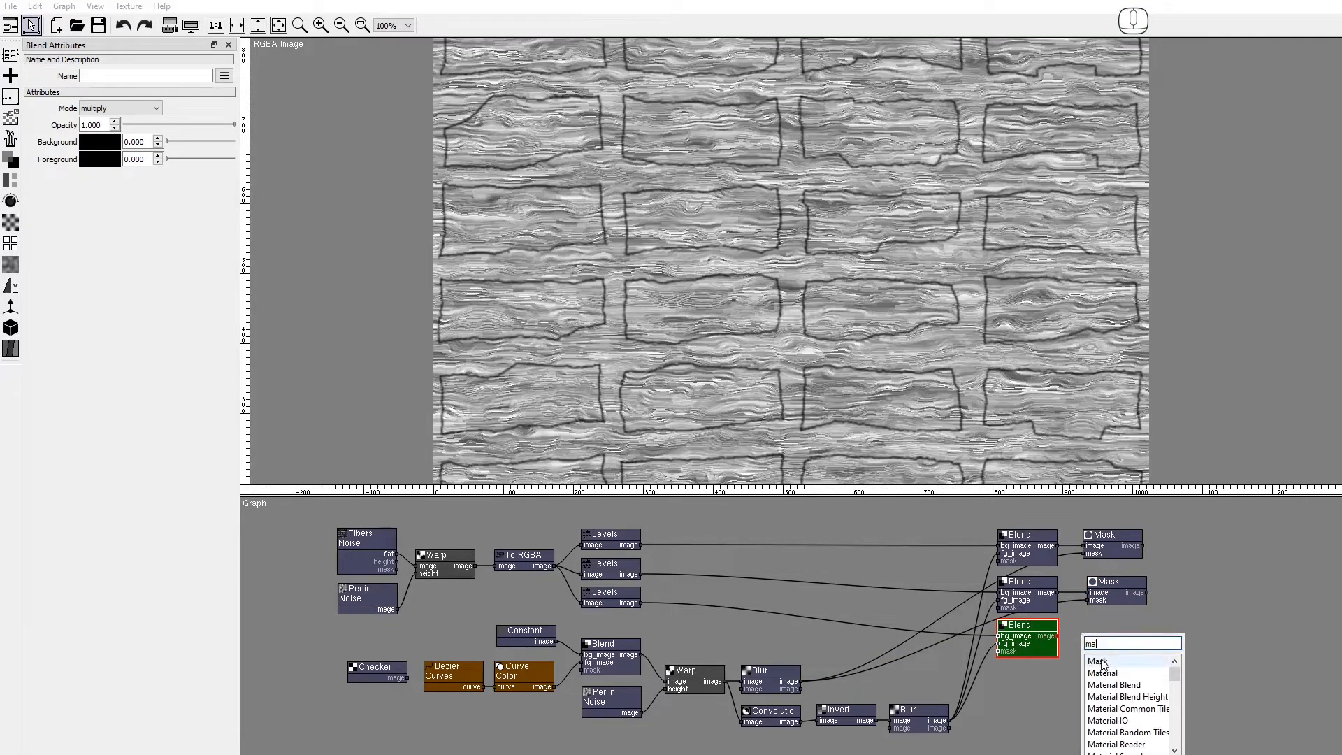
{"action": "left_click", "coordinate": [1111, 644]}
{"action": "left_click_drag", "start_coordinate": [1111, 642], "coordinate": [1111, 631]}
{"action": "left_click_drag", "start_coordinate": [800, 681], "coordinate": [1084, 644]}
Step: Align the three Mask nodes in a column and duplicate the whole node network
{"action": "left_click_drag", "start_coordinate": [1167, 668], "coordinate": [1087, 512]}
{"action": "key", "text": "v"}
{"action": "left_click", "coordinate": [1142, 658]}
{"action": "left_click_drag", "start_coordinate": [319, 513], "coordinate": [1190, 745]}
{"action": "left_click_drag", "start_coordinate": [366, 569], "coordinate": [431, 504]}
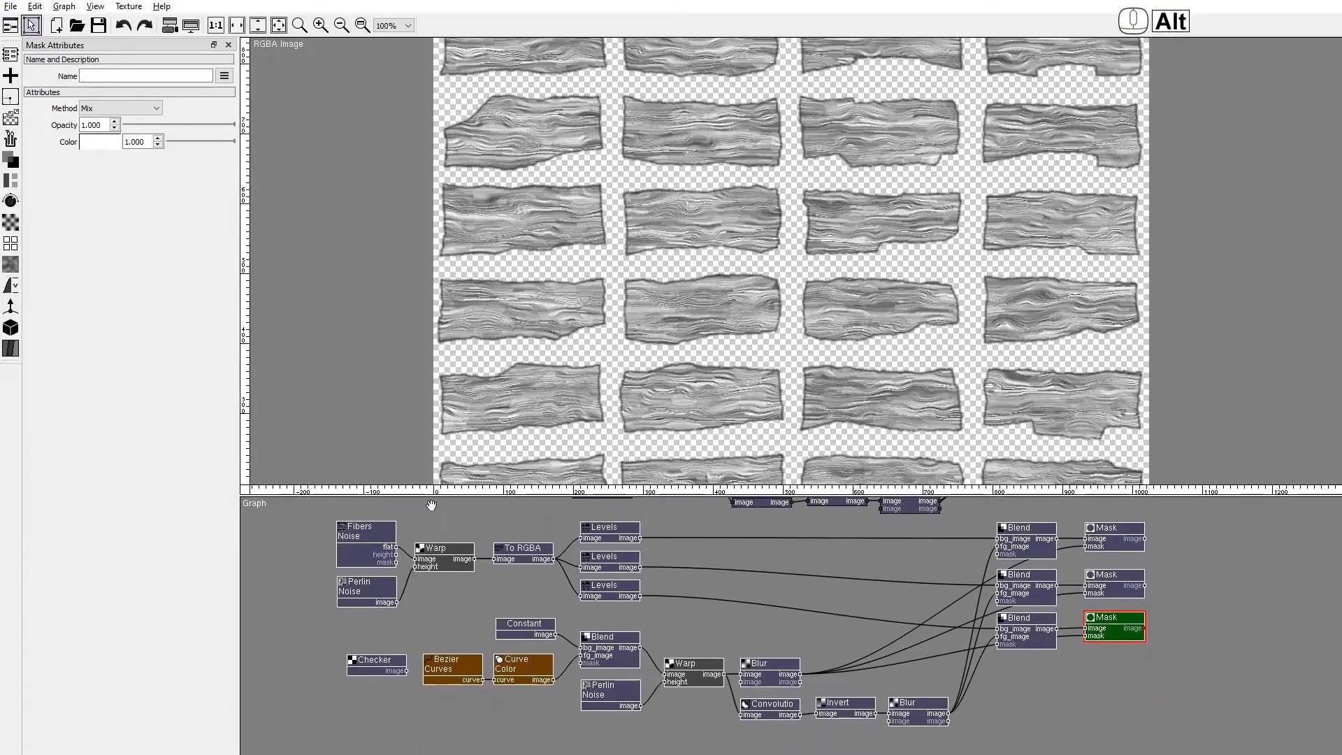
Step: Set the Checker size to 512 by 512 and both cell heights to 64
{"action": "left_click", "coordinate": [378, 672]}
{"action": "double_click", "coordinate": [104, 126]}
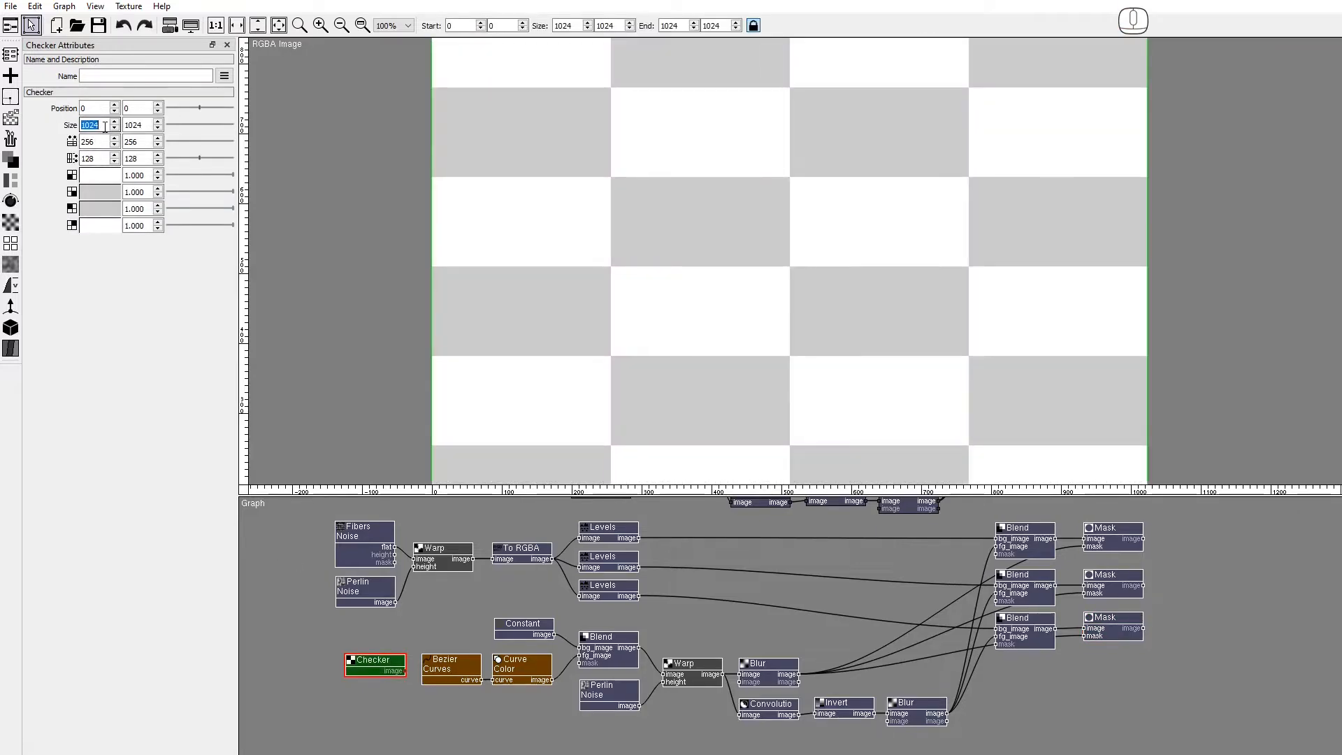
{"action": "type", "text": "512"}
{"action": "key", "text": "Tab"}
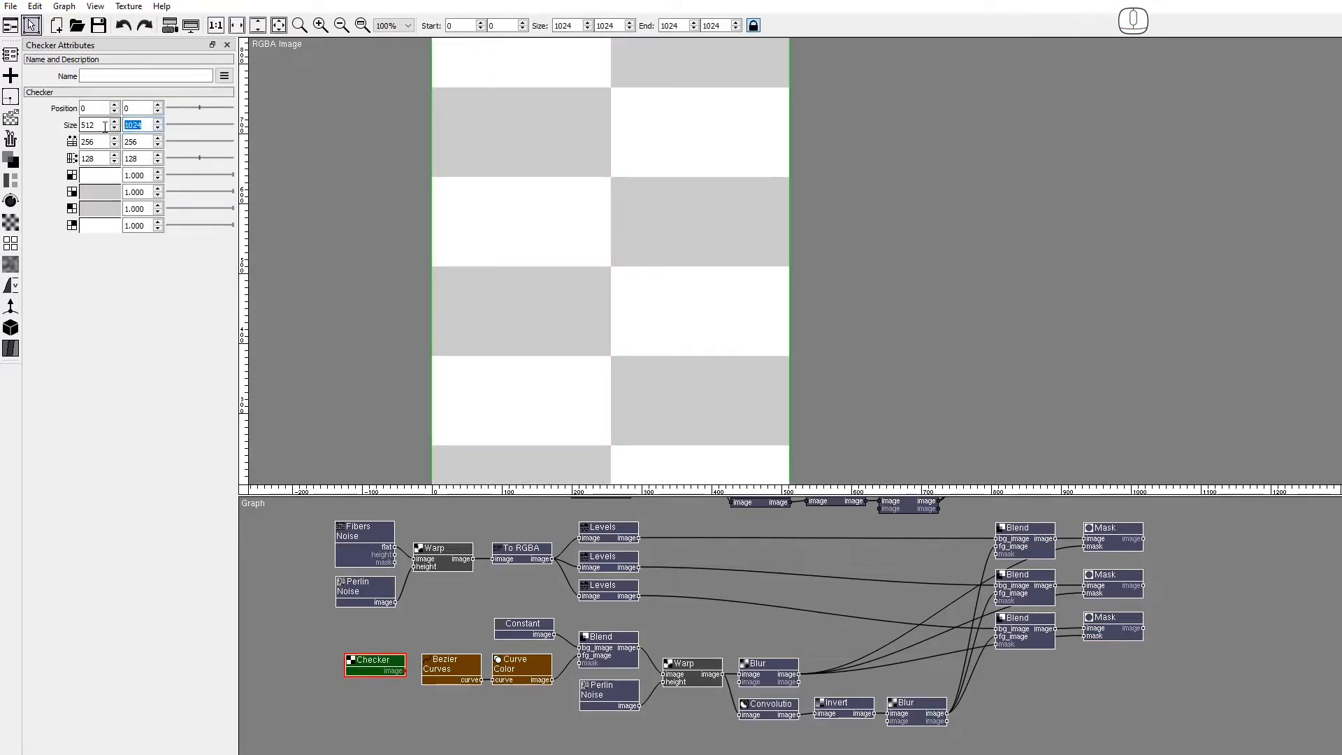
{"action": "type", "text": "512"}
{"action": "key", "text": "Tab"}
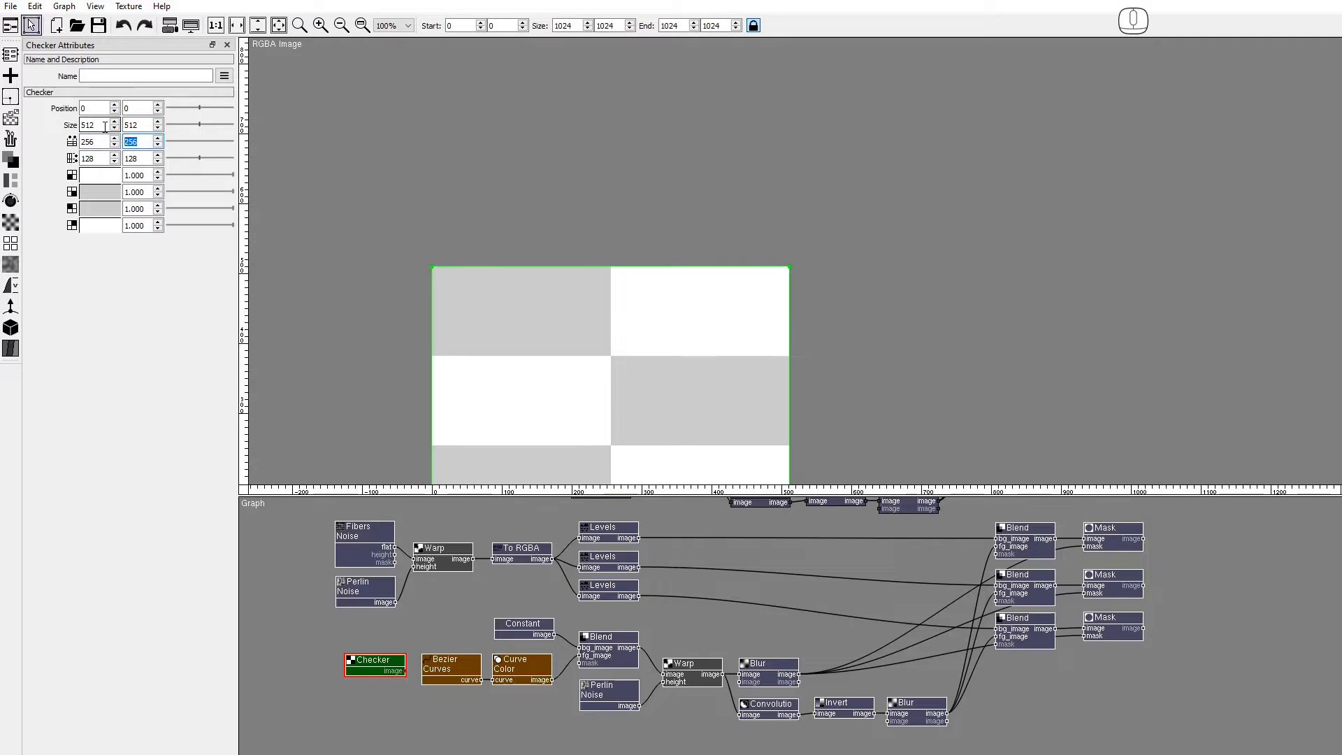
{"action": "double_click", "coordinate": [102, 155]}
{"action": "type", "text": "64"}
{"action": "key", "text": "Tab"}
{"action": "type", "text": "64"}
{"action": "key", "text": "Tab"}
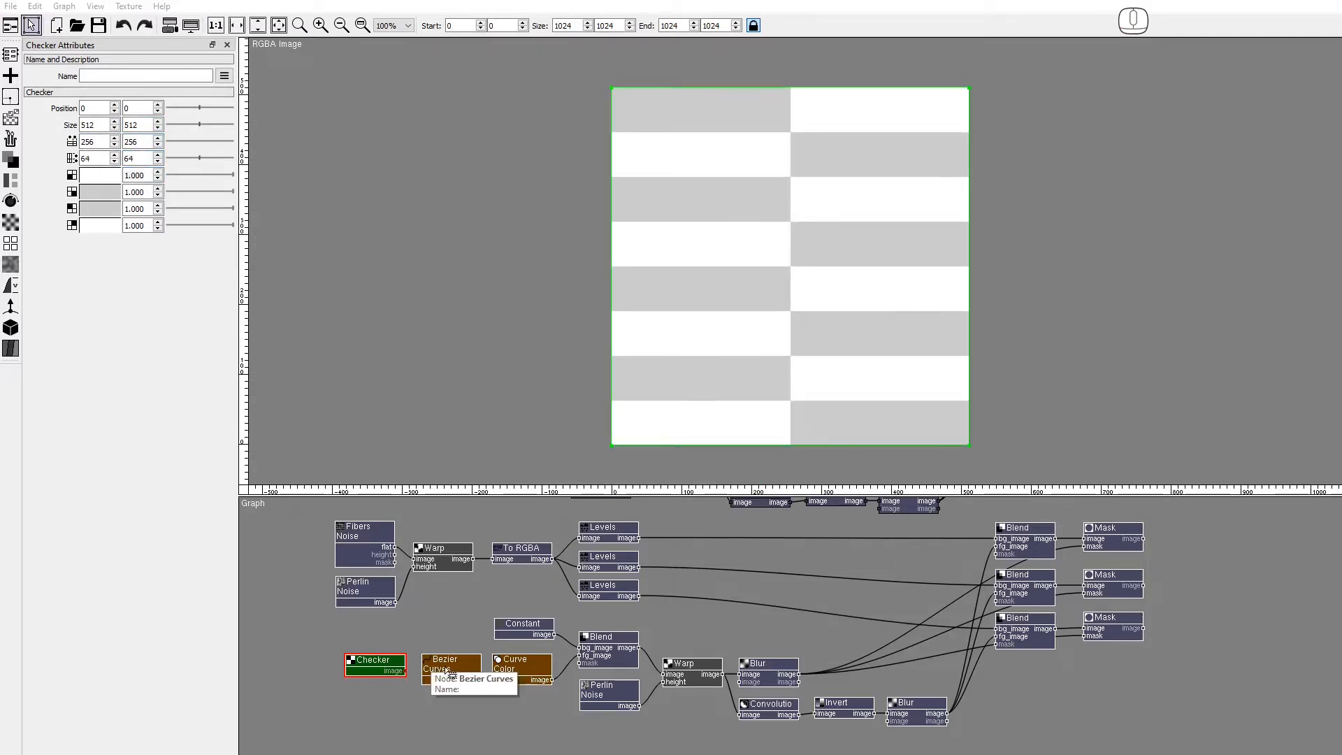
Step: Delete the Bezier Curves node feeding Curve Color and add a new empty Bezier Curves node in its place
{"action": "left_click", "coordinate": [449, 669]}
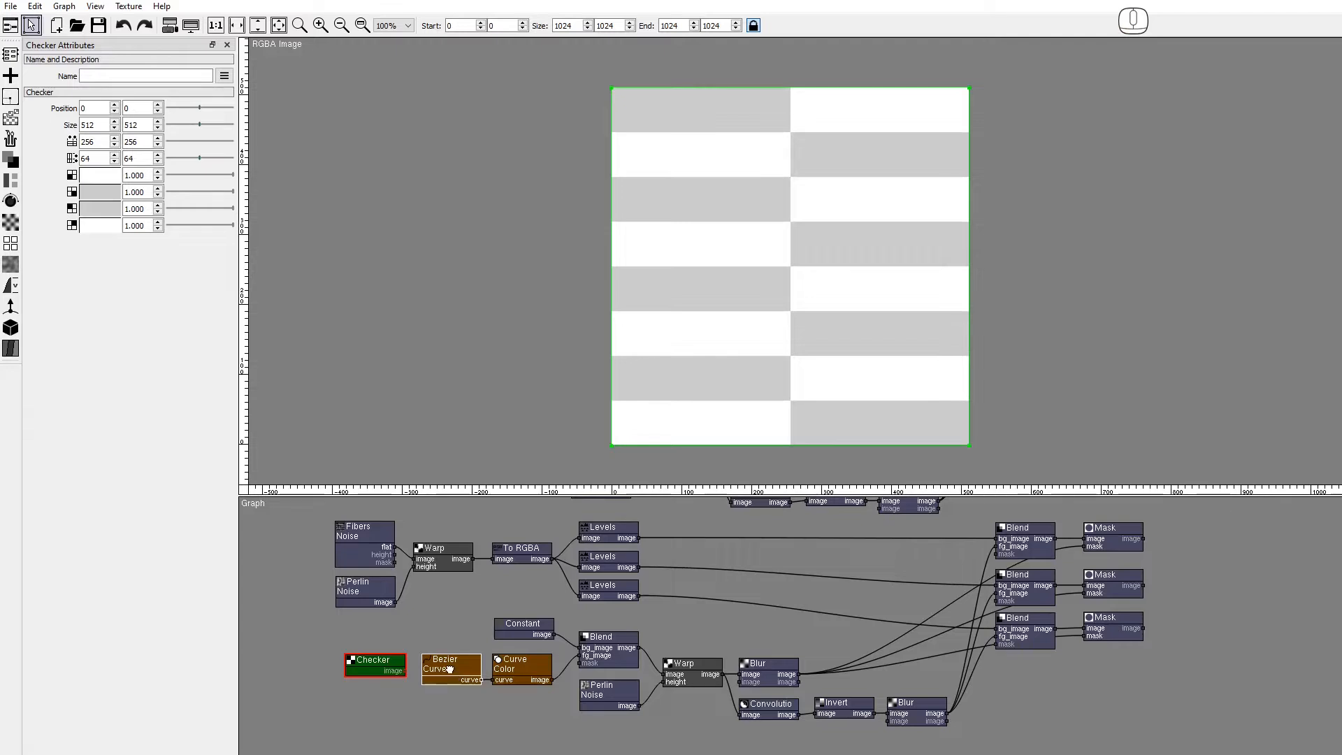
{"action": "key", "text": "Delete"}
{"action": "right_click", "coordinate": [421, 662]}
{"action": "type", "text": "Bez"}
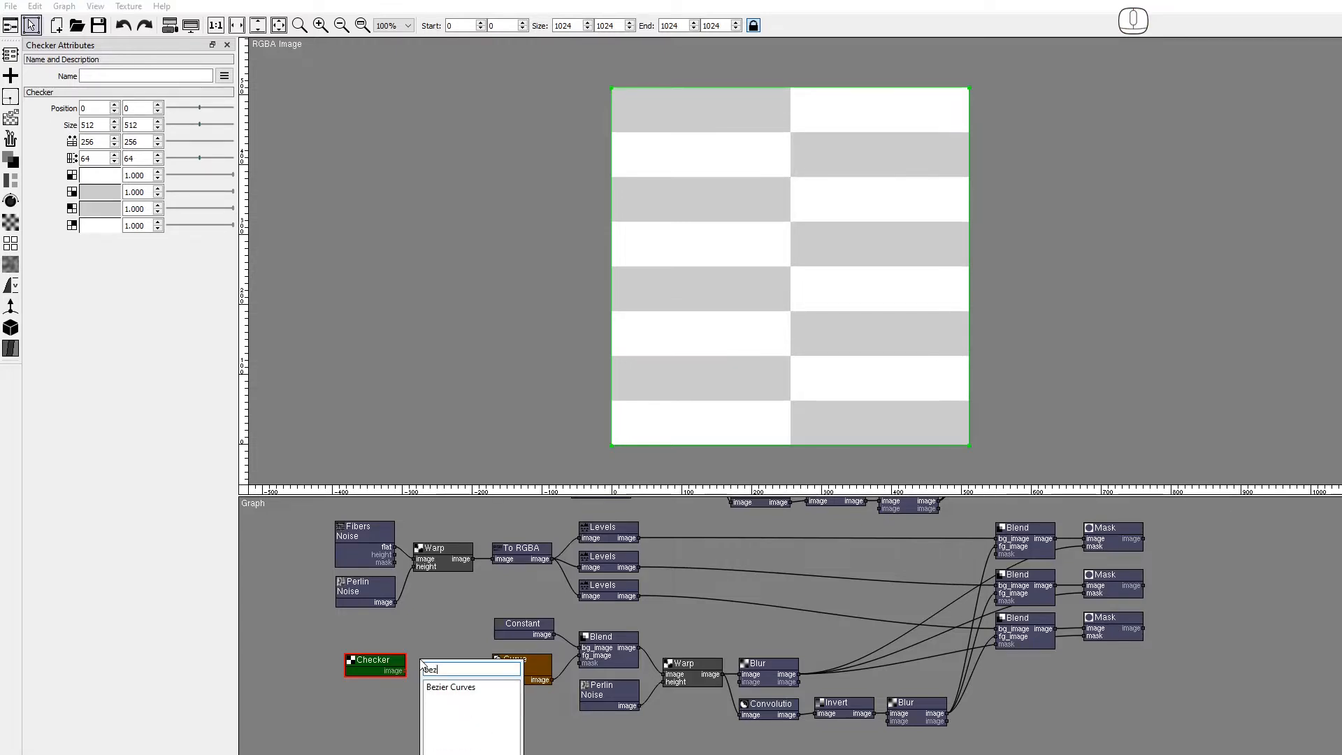
{"action": "left_click", "coordinate": [447, 686]}
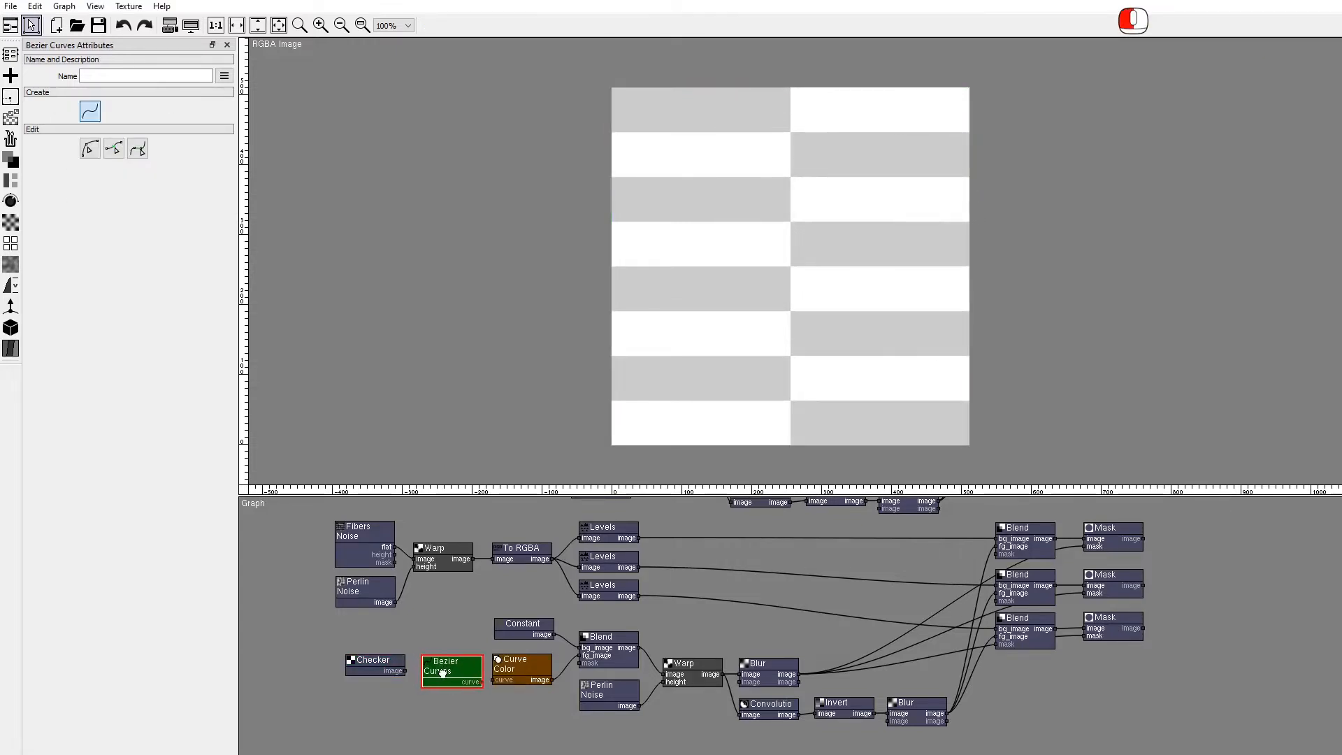
Step: Draw a closed four-cornered strand outline inside the white checker cell at the image origin
{"action": "left_click", "coordinate": [320, 25]}
{"action": "left_click", "coordinate": [320, 25]}
{"action": "left_click_drag", "start_coordinate": [530, 307], "coordinate": [858, 0]}
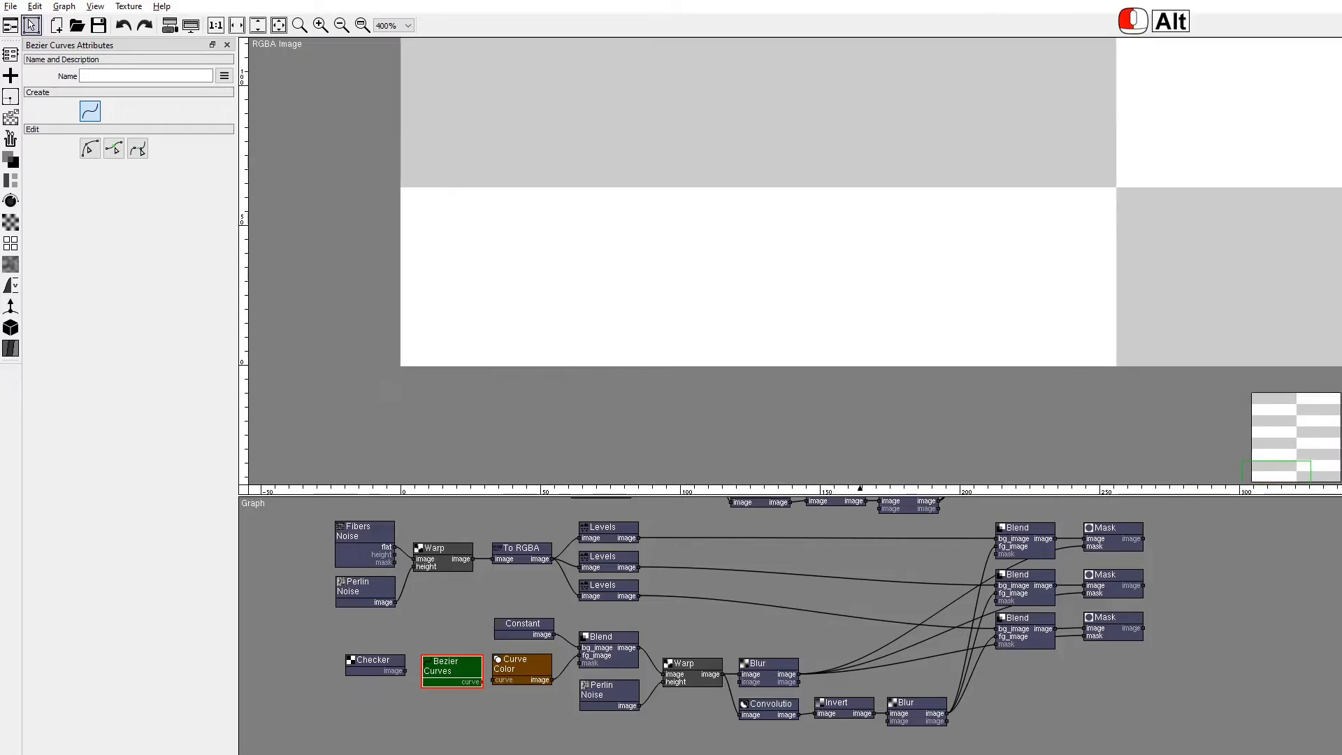
{"action": "left_click", "coordinate": [428, 327]}
{"action": "left_click", "coordinate": [420, 211]}
{"action": "left_click", "coordinate": [1082, 226]}
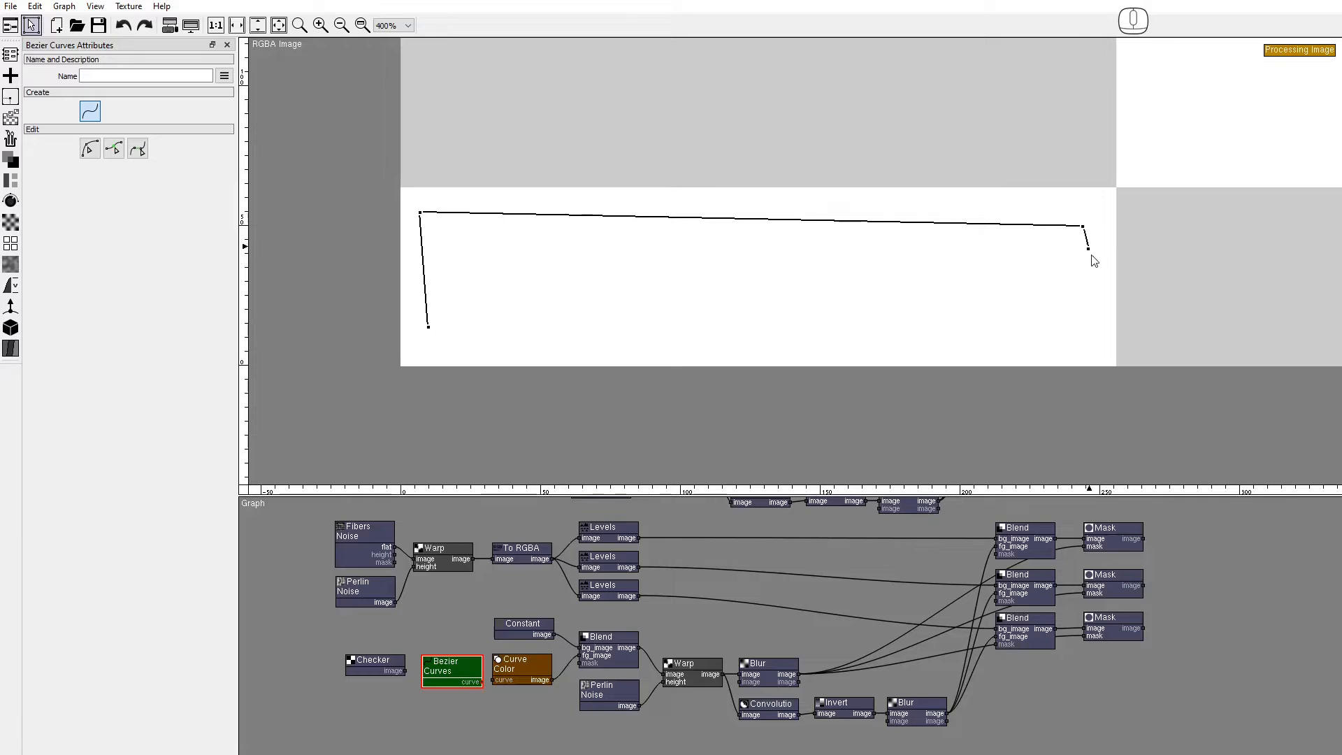
{"action": "left_click", "coordinate": [1091, 299]}
{"action": "left_click", "coordinate": [428, 328]}
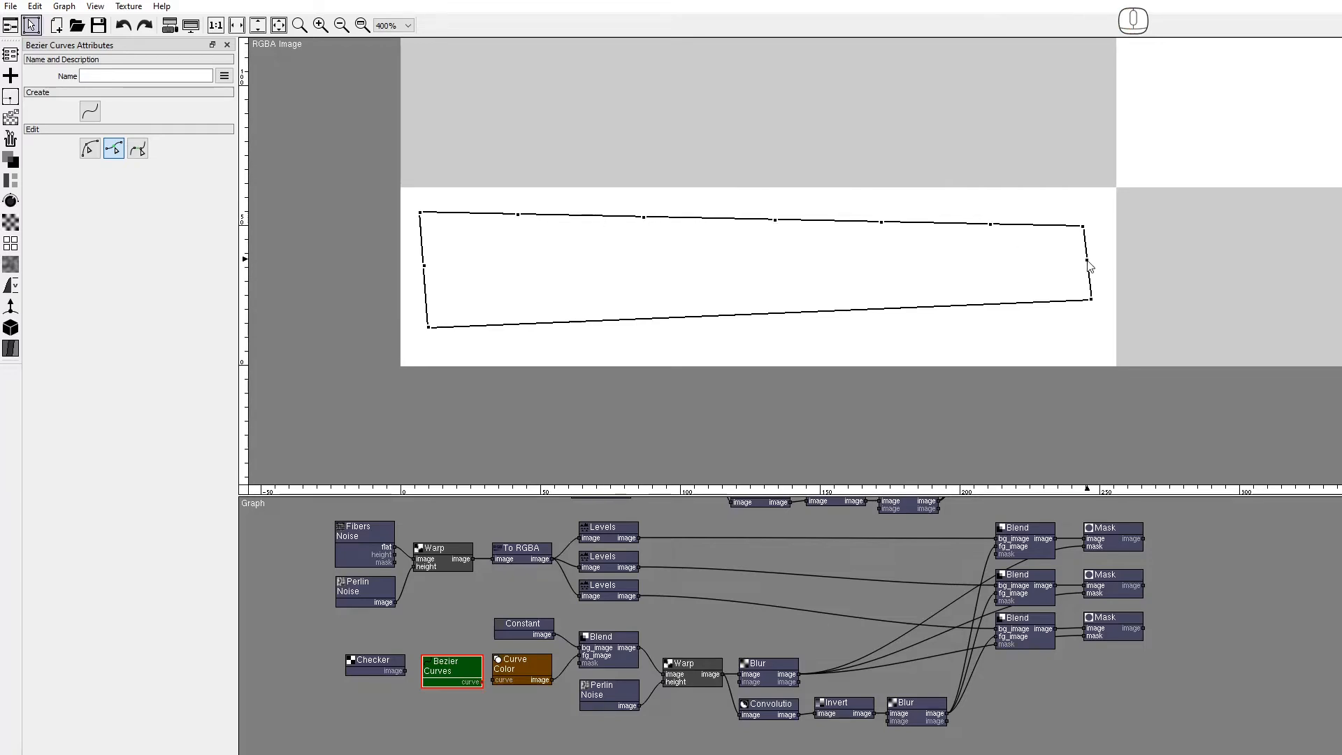
Step: Insert extra points along the strand outline's edges and convert all its points to corners
{"action": "left_click", "coordinate": [845, 310]}
{"action": "left_click", "coordinate": [94, 155]}
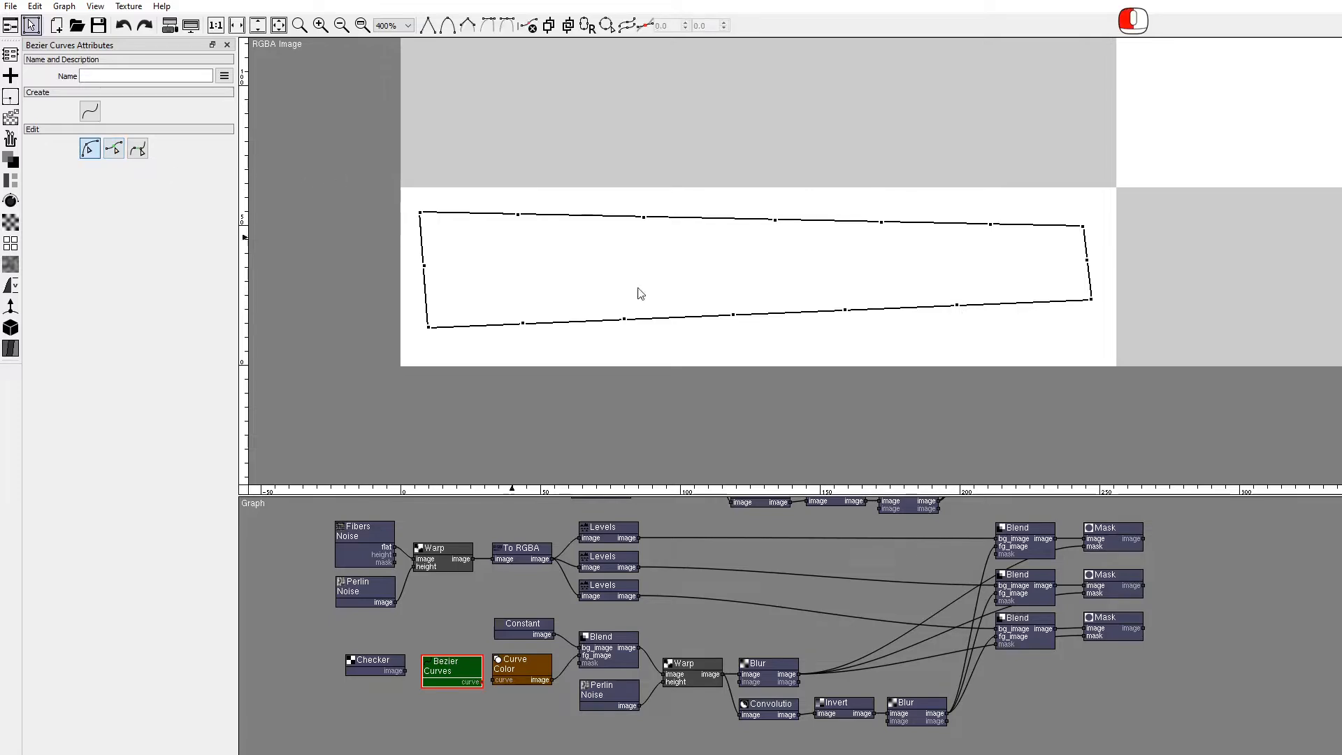
{"action": "left_click", "coordinate": [429, 28]}
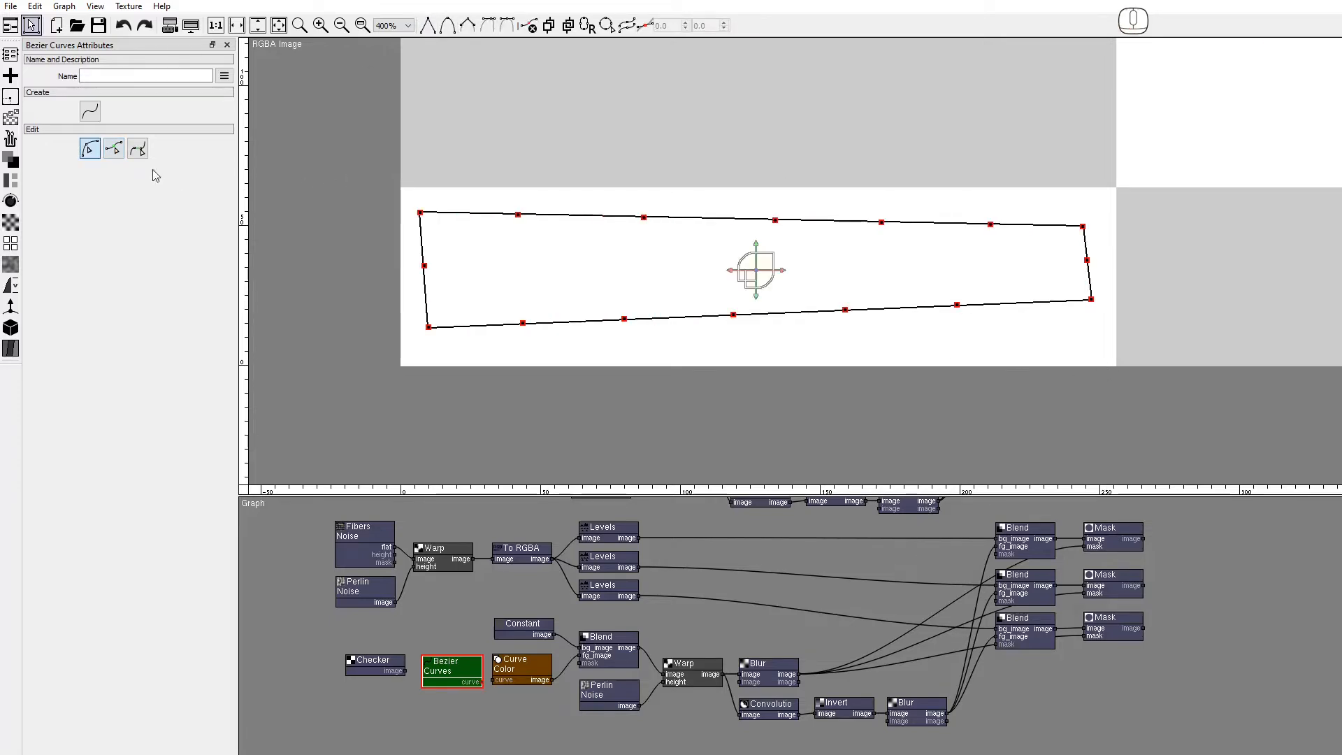
Step: Reshape the strand outline by notching its short ends and offsetting the upper edge points into an uneven wave
{"action": "left_click", "coordinate": [436, 291]}
{"action": "left_click_drag", "start_coordinate": [424, 266], "coordinate": [439, 275]}
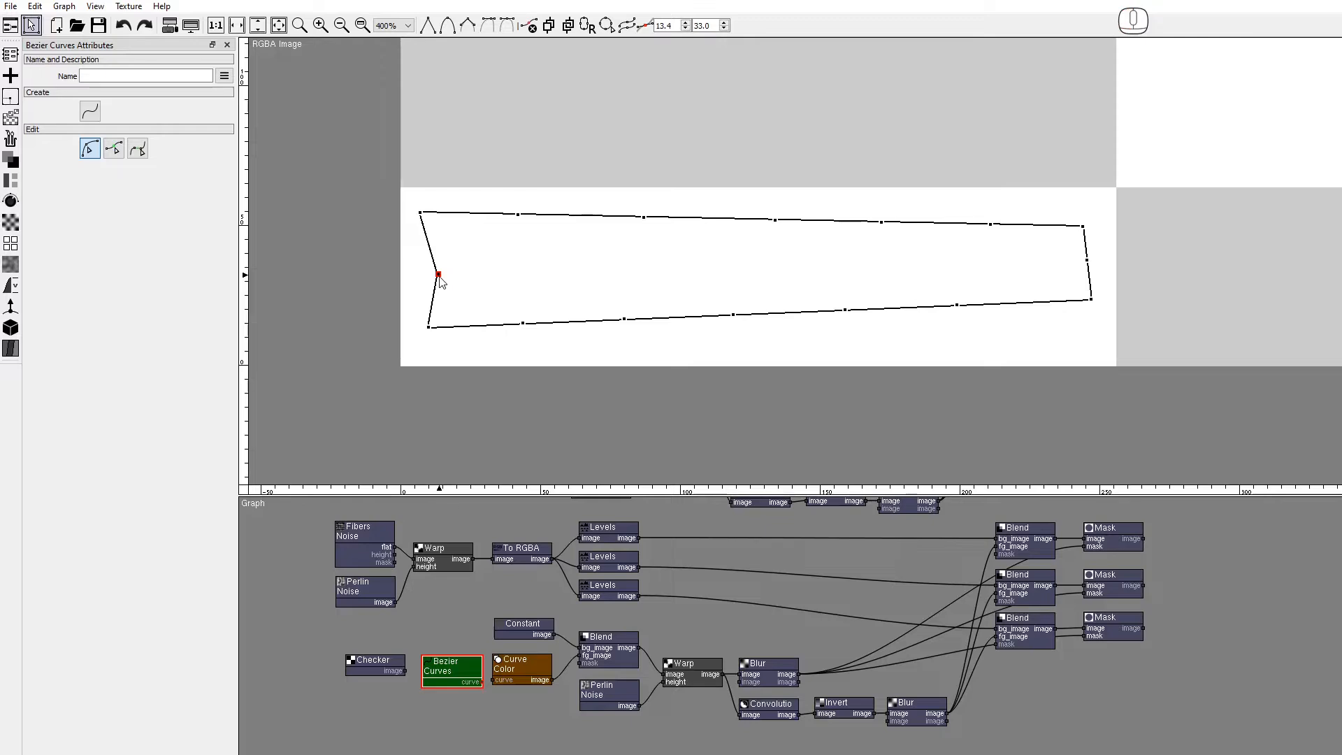
{"action": "left_click_drag", "start_coordinate": [518, 214], "coordinate": [529, 228]}
{"action": "left_click_drag", "start_coordinate": [644, 218], "coordinate": [646, 225]}
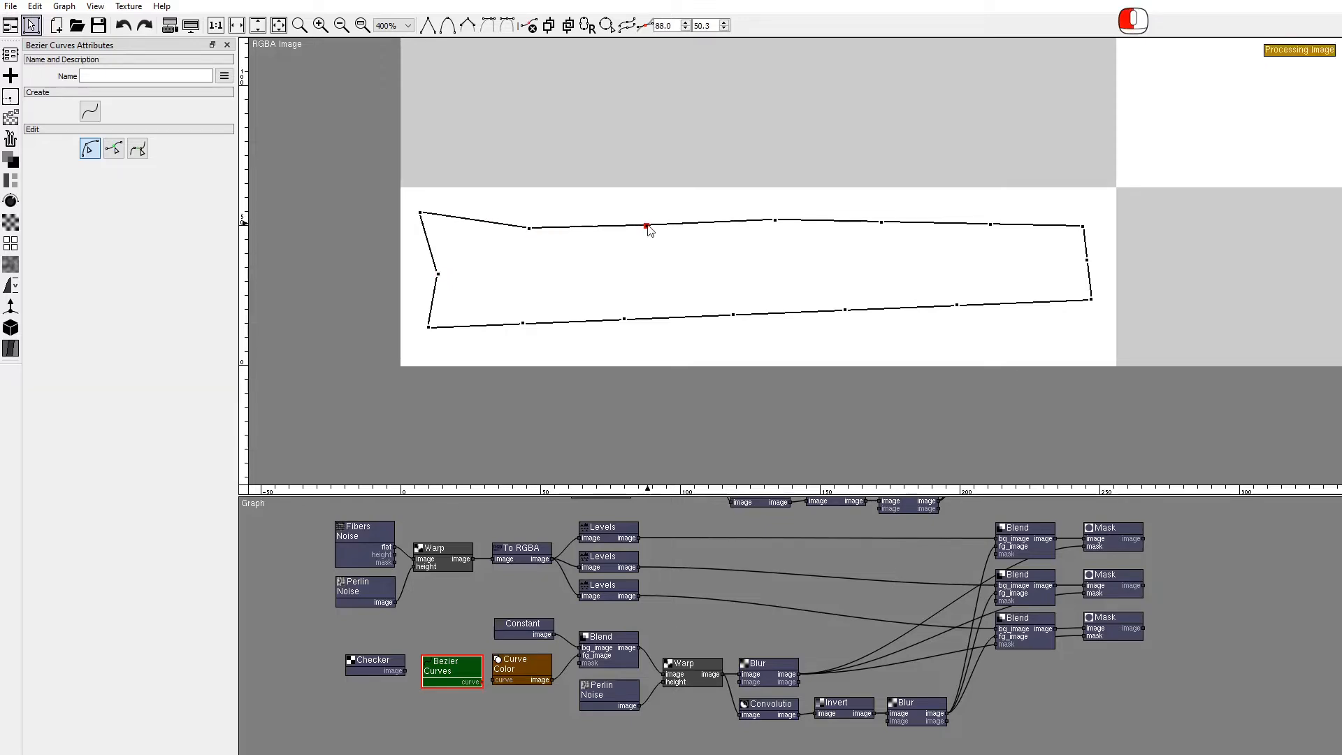
{"action": "left_click_drag", "start_coordinate": [774, 220], "coordinate": [779, 214]}
{"action": "left_click_drag", "start_coordinate": [882, 222], "coordinate": [909, 209]}
{"action": "left_click_drag", "start_coordinate": [992, 225], "coordinate": [1093, 226]}
{"action": "left_click_drag", "start_coordinate": [1090, 299], "coordinate": [1097, 299]}
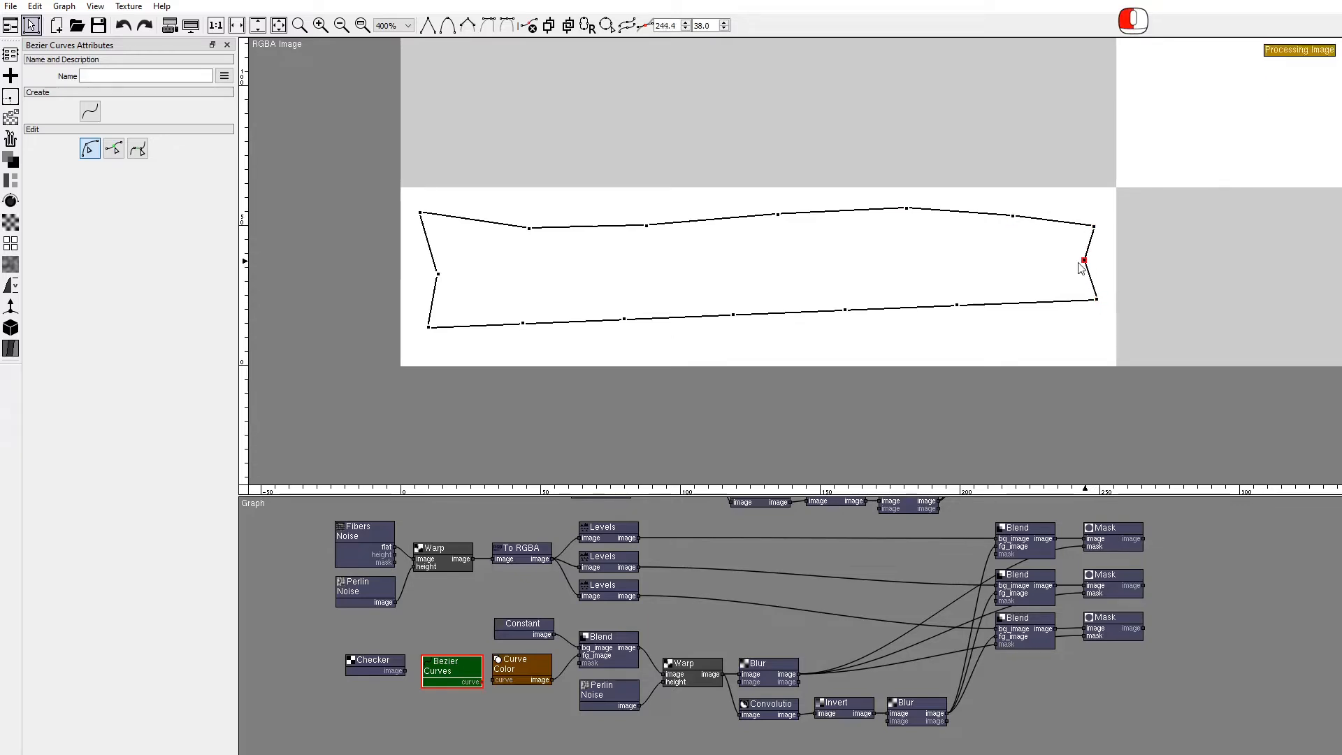
Step: Offset the points along the strand outline's lower edge to form an uneven wavy contour
{"action": "left_click_drag", "start_coordinate": [954, 305], "coordinate": [957, 293]}
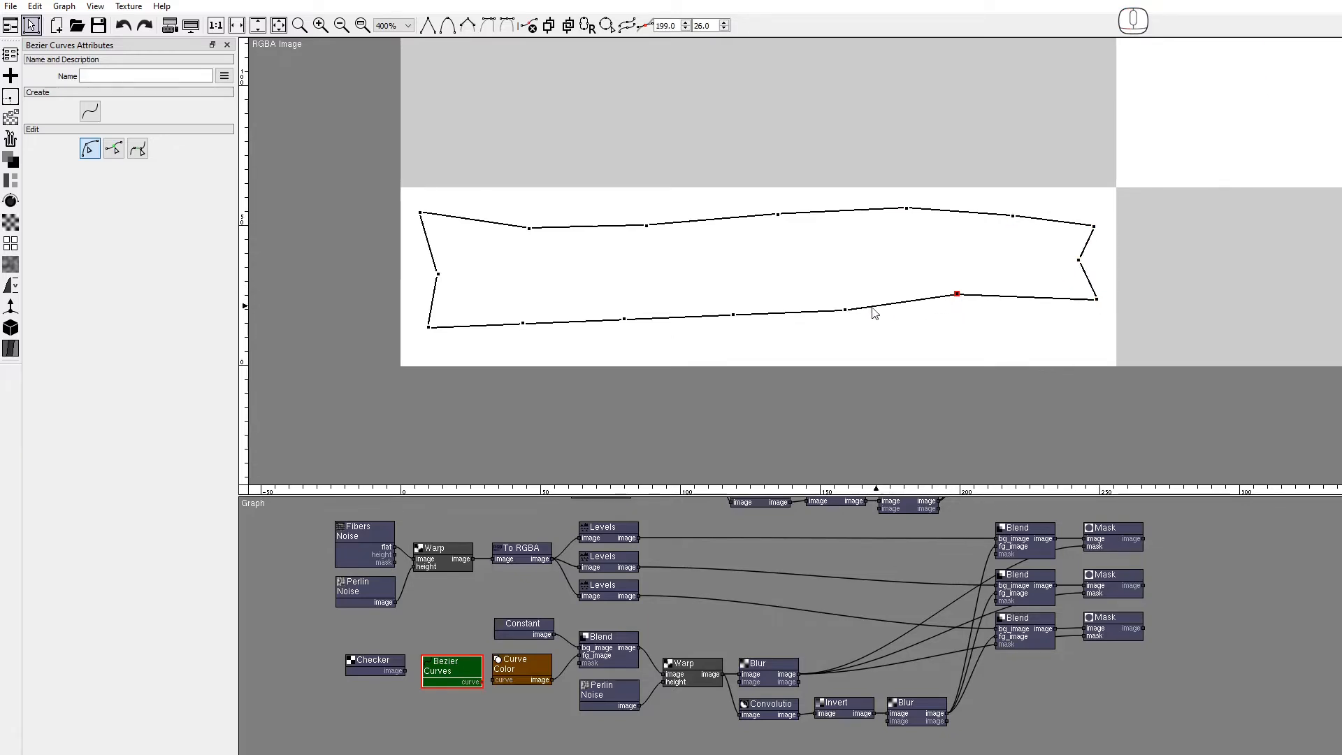
{"action": "left_click_drag", "start_coordinate": [846, 309], "coordinate": [839, 290]}
{"action": "left_click_drag", "start_coordinate": [735, 315], "coordinate": [729, 323]}
{"action": "left_click_drag", "start_coordinate": [625, 322], "coordinate": [623, 342]}
{"action": "left_click_drag", "start_coordinate": [525, 325], "coordinate": [512, 341]}
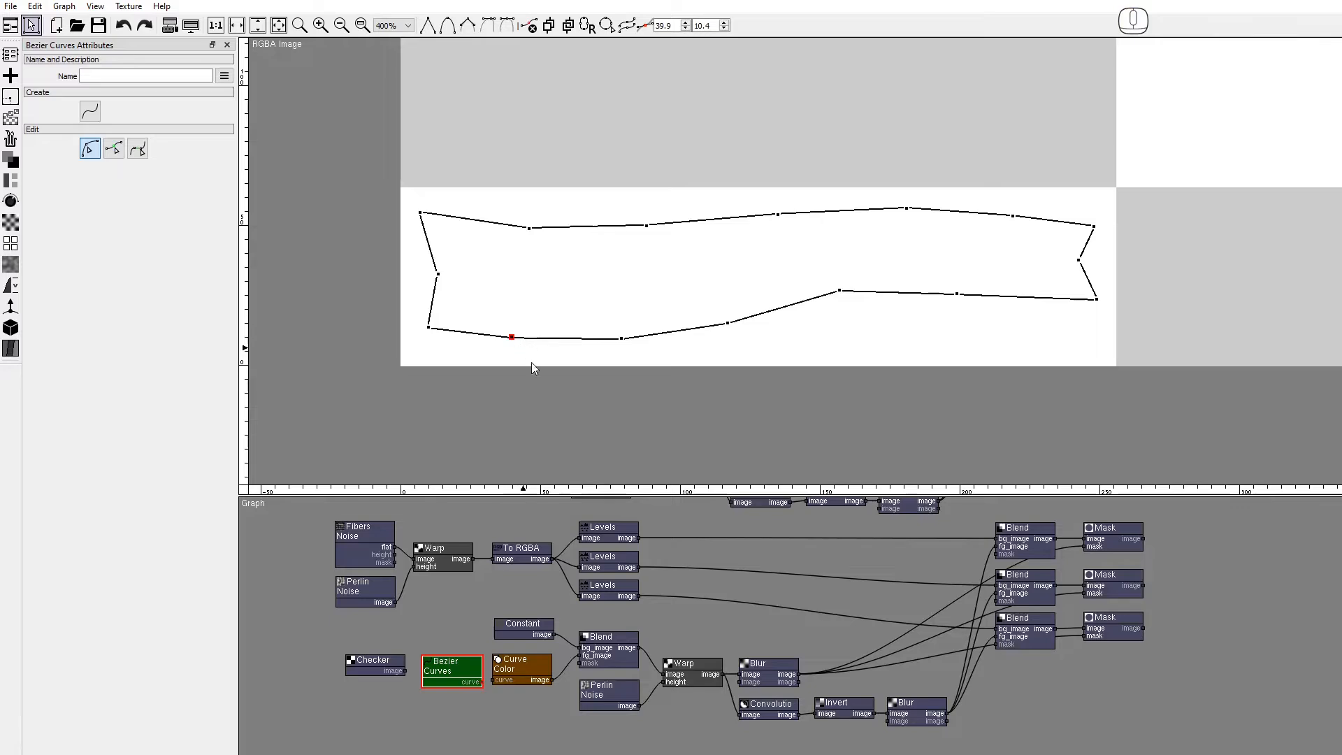
Step: Merge the project bezier_narrow.pxf from the PXFs folder into the current project
{"action": "left_click", "coordinate": [11, 7]}
{"action": "left_click", "coordinate": [44, 61]}
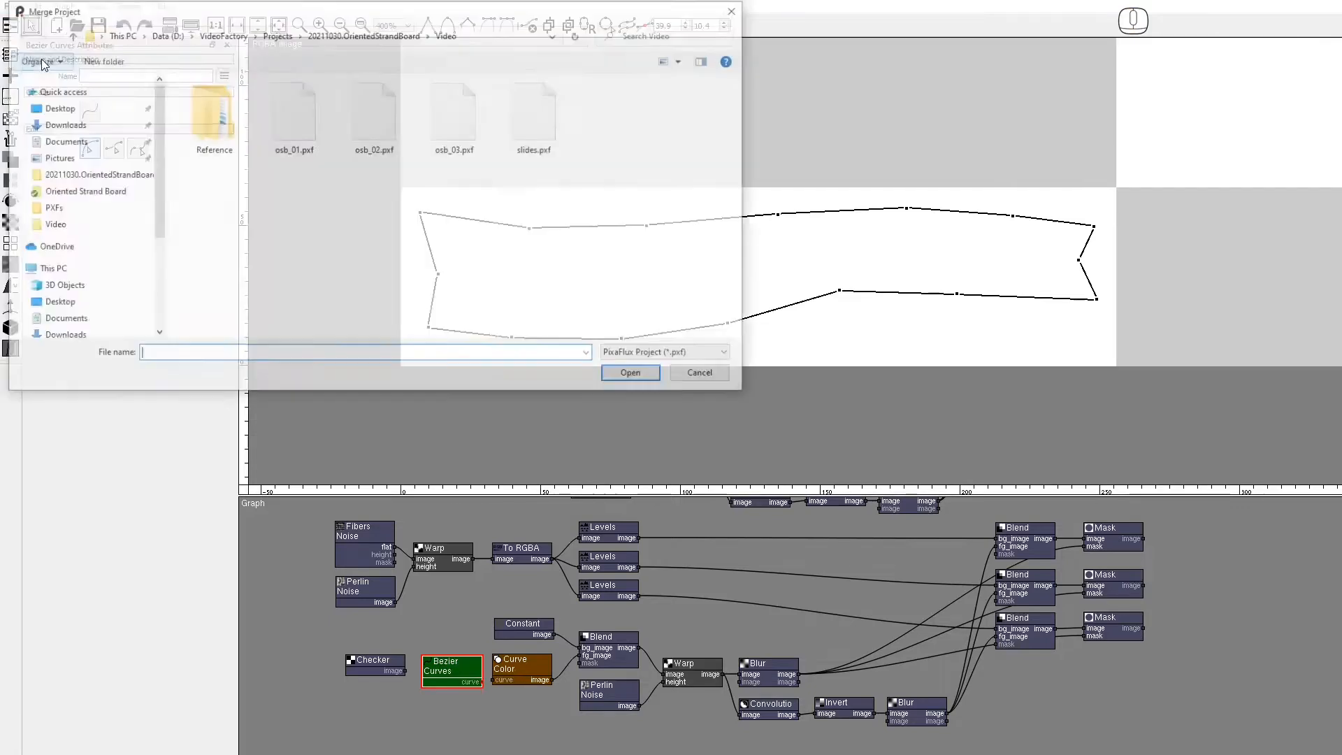
{"action": "left_click", "coordinate": [363, 34]}
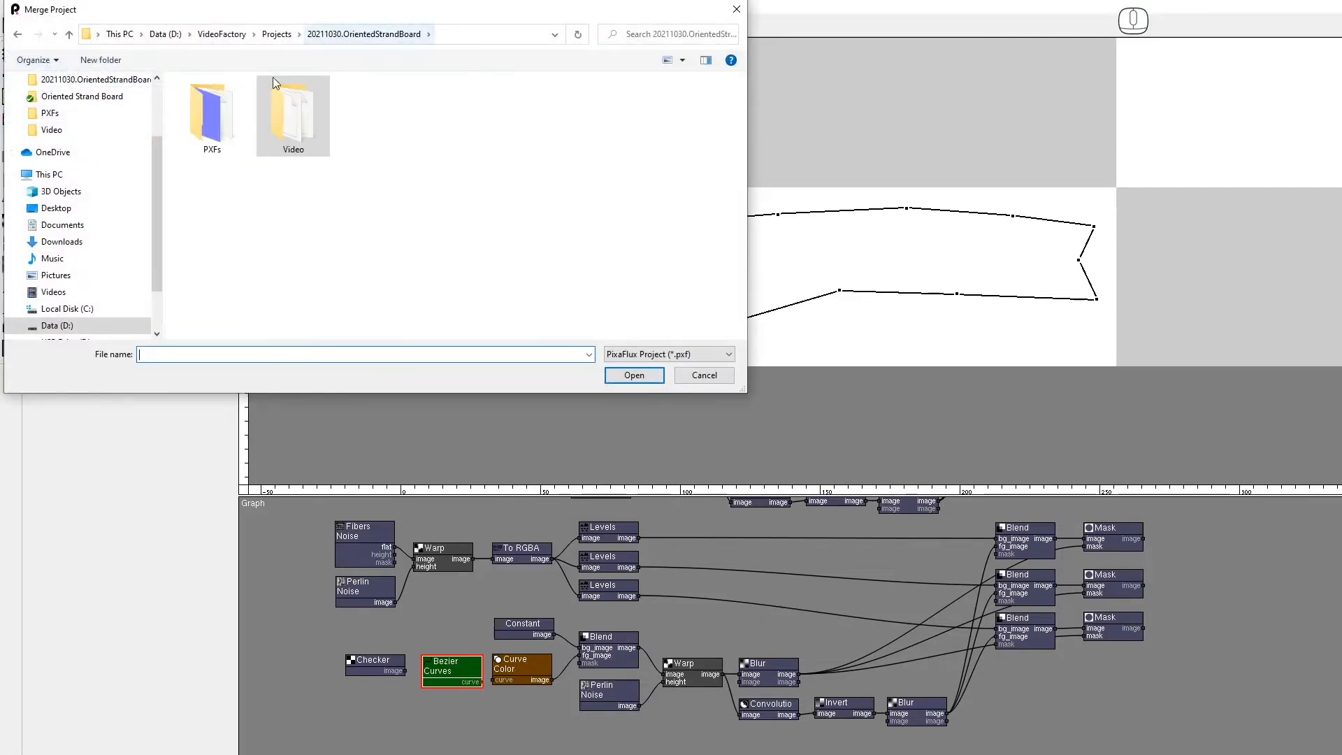
{"action": "double_click", "coordinate": [211, 111]}
{"action": "left_click", "coordinate": [208, 139]}
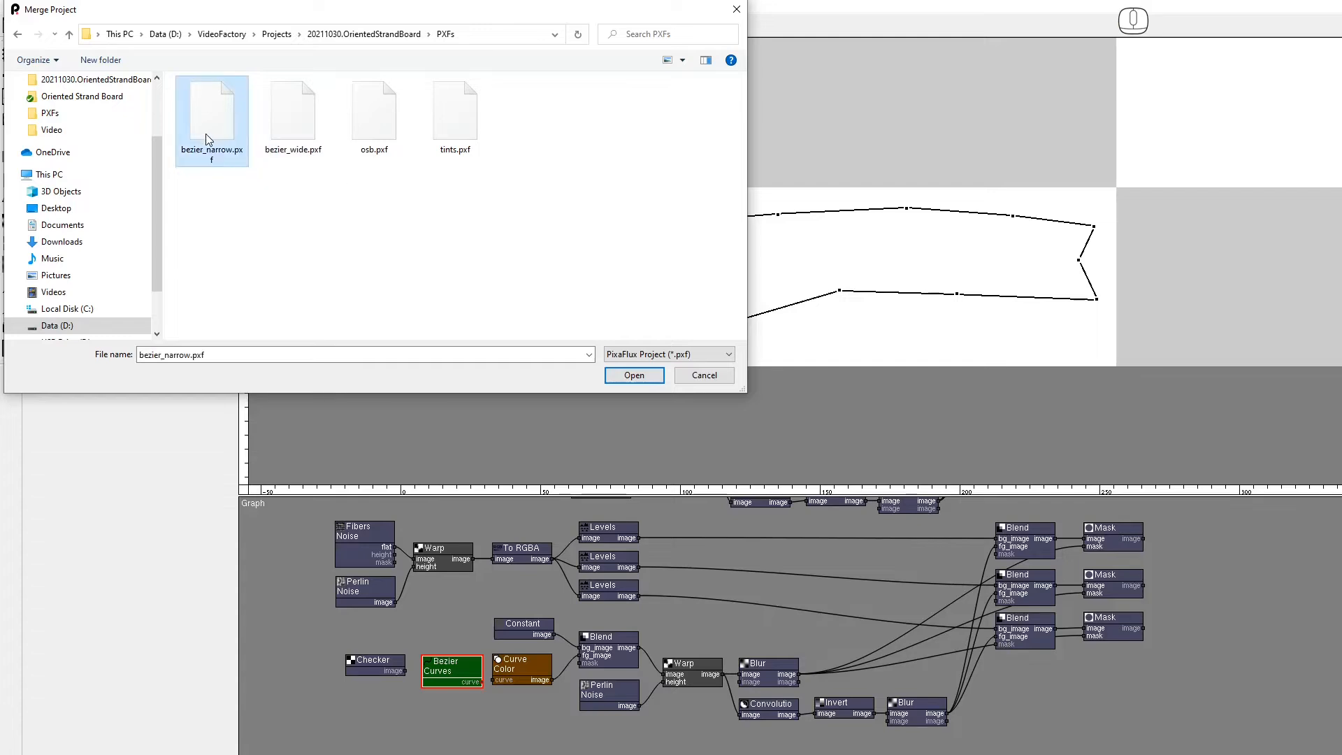
{"action": "double_click", "coordinate": [208, 139]}
Step: Replace the hand-drawn Bezier Curves node with the merged one and connect it to Curve Color
{"action": "left_click_drag", "start_coordinate": [797, 651], "coordinate": [593, 475], "text": "alt"}
{"action": "left_click_drag", "start_coordinate": [348, 647], "coordinate": [461, 701]}
{"action": "left_click", "coordinate": [407, 646]}
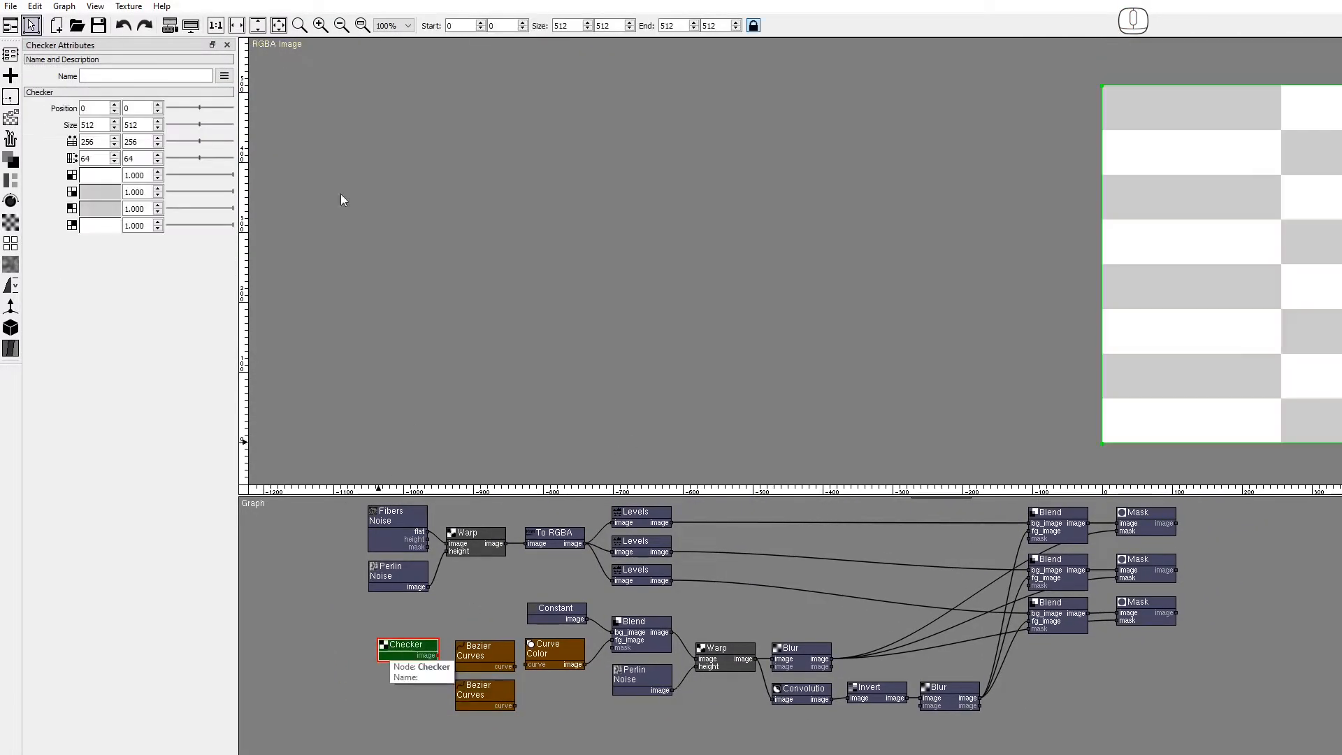
{"action": "left_click", "coordinate": [230, 26]}
{"action": "left_click", "coordinate": [480, 697]}
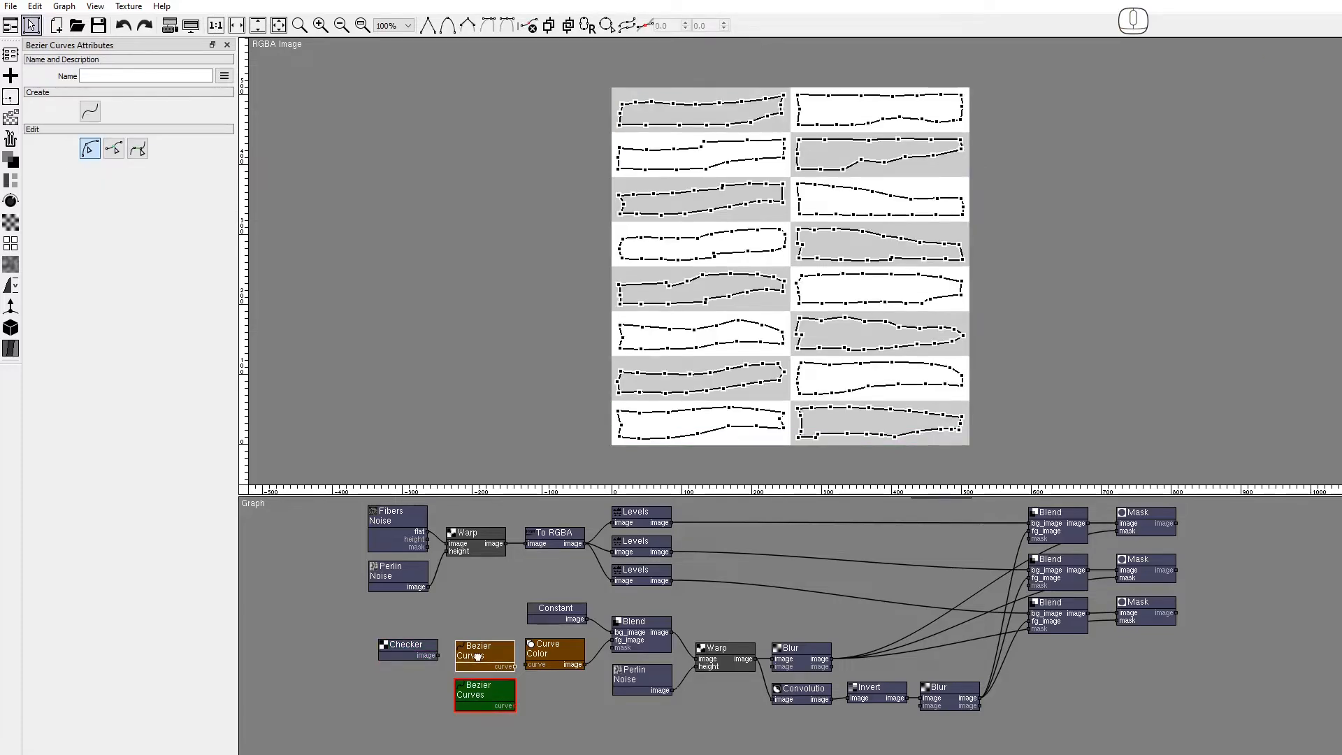
{"action": "left_click_drag", "start_coordinate": [480, 695], "coordinate": [526, 665]}
{"action": "left_click", "coordinate": [549, 656]}
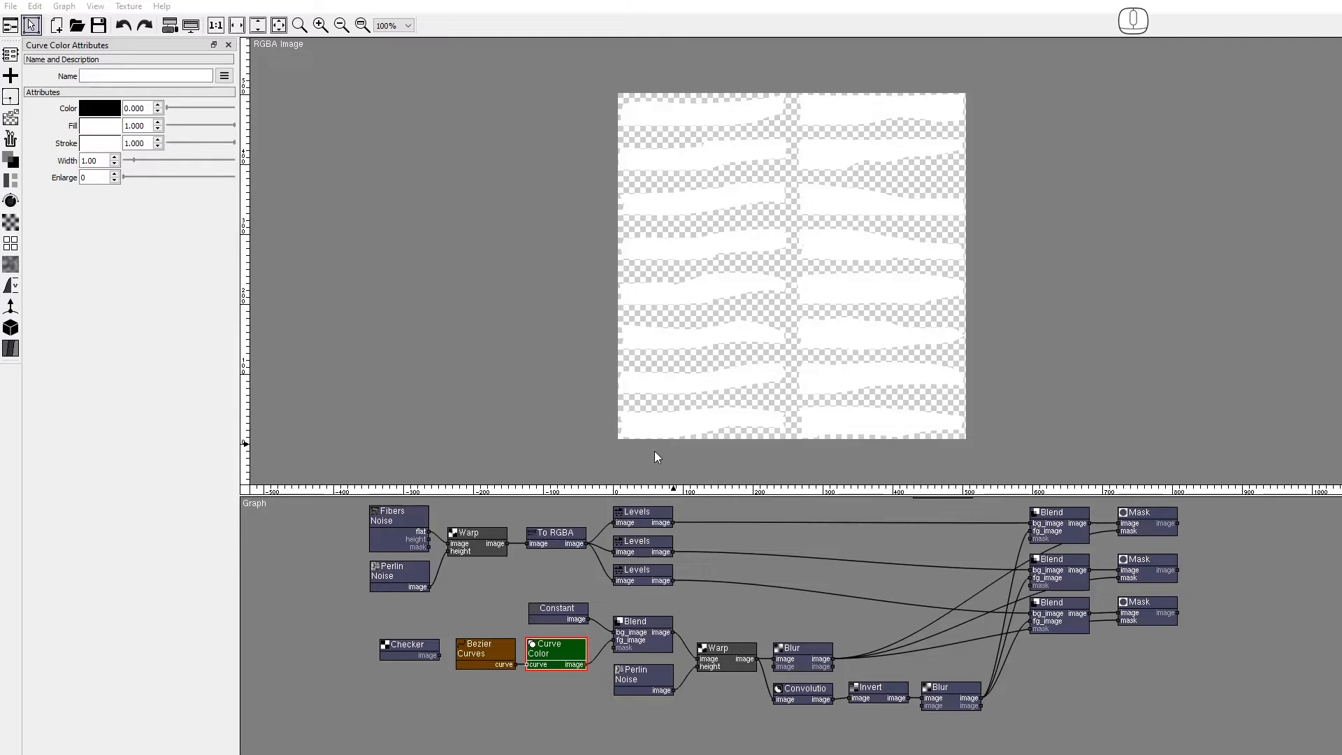
Step: Set the Fibers Noise size to 512 by 512, its core size to 500 by 500 and its seed to 112
{"action": "left_click", "coordinate": [406, 533]}
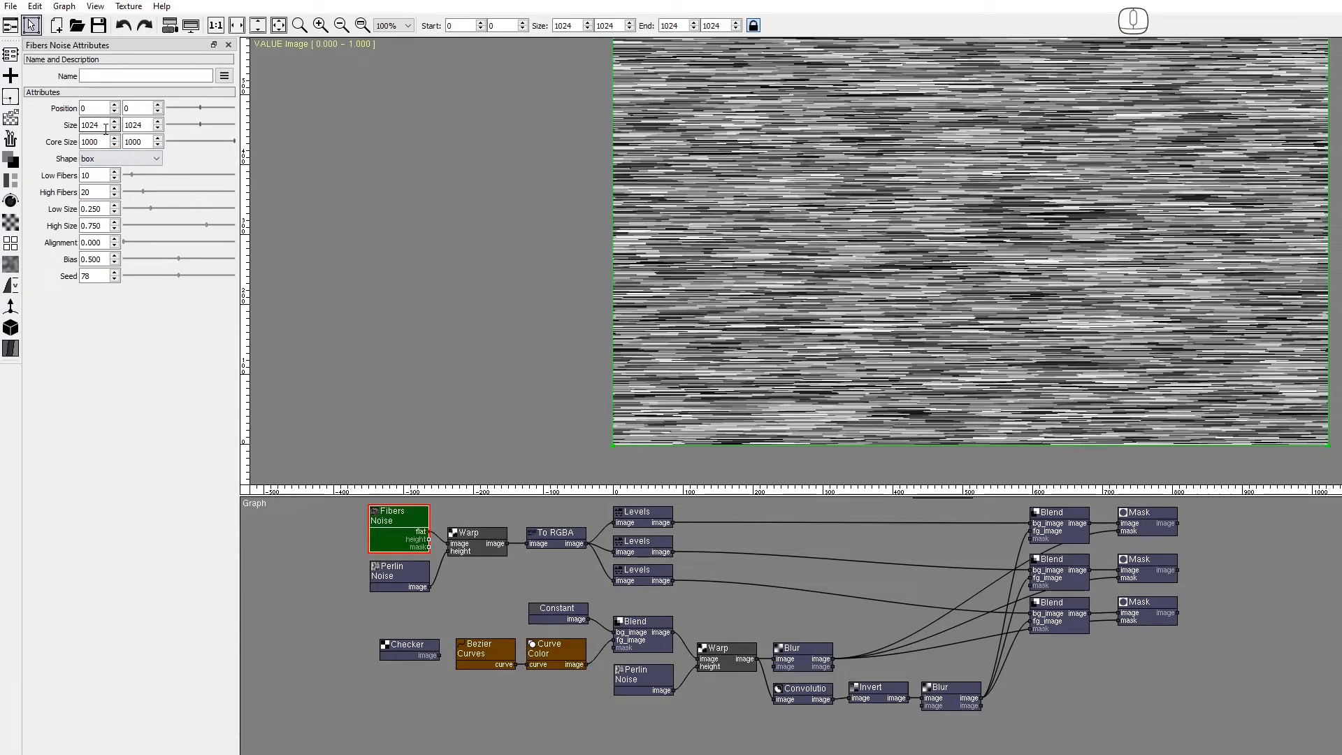
{"action": "type", "text": "512"}
{"action": "key", "text": "Tab"}
{"action": "type", "text": "512"}
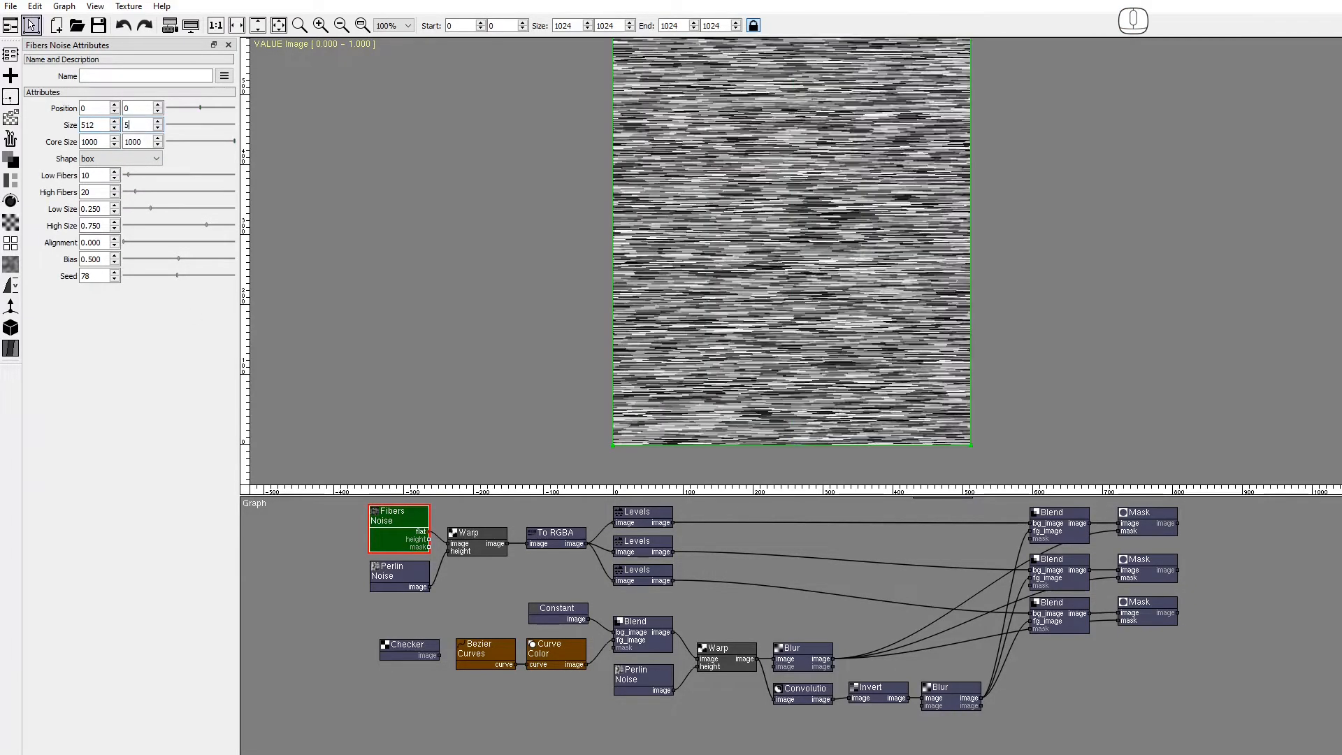
{"action": "key", "text": "Return"}
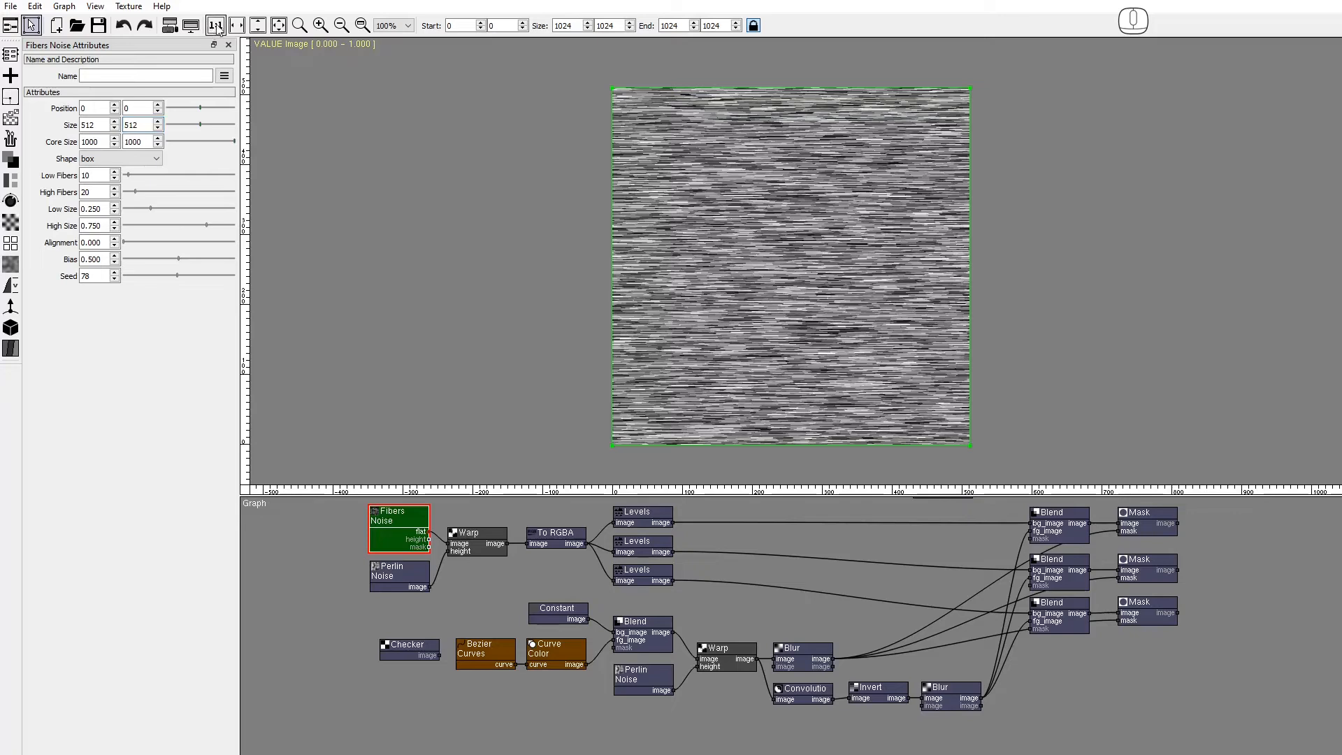
{"action": "type", "text": "500"}
{"action": "key", "text": "Tab"}
{"action": "type", "text": "500"}
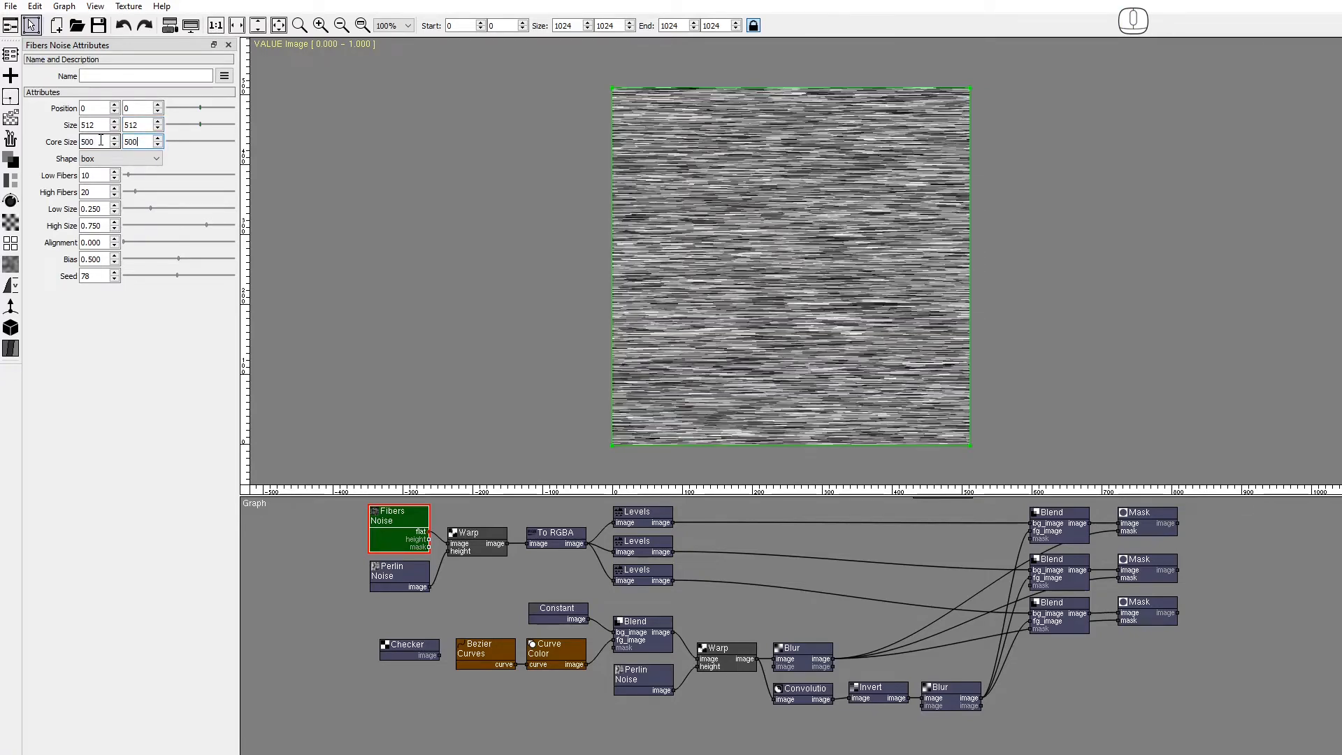
{"action": "left_click", "coordinate": [200, 275]}
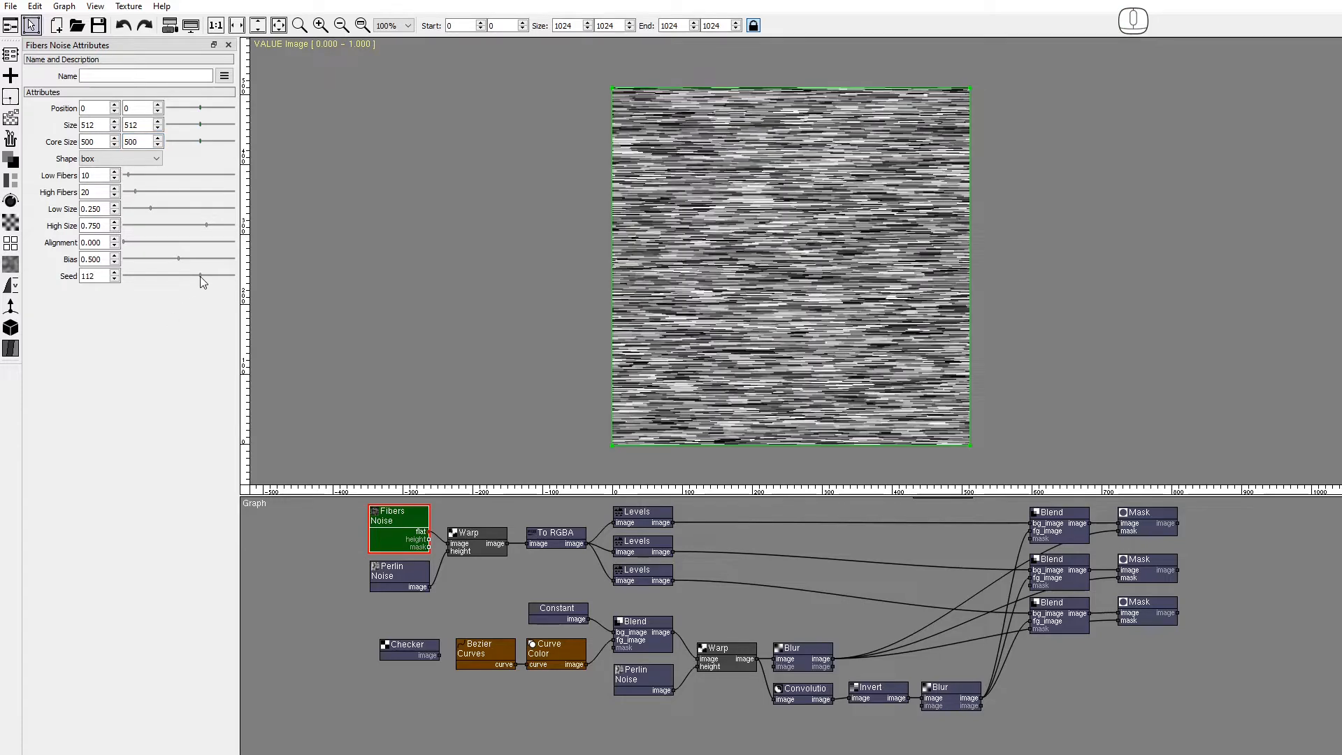
Step: Set the Perlin Noise feeding the fiber Warp to size 512 by 512, frequency 2 by 2 and seed 52
{"action": "left_click", "coordinate": [399, 583]}
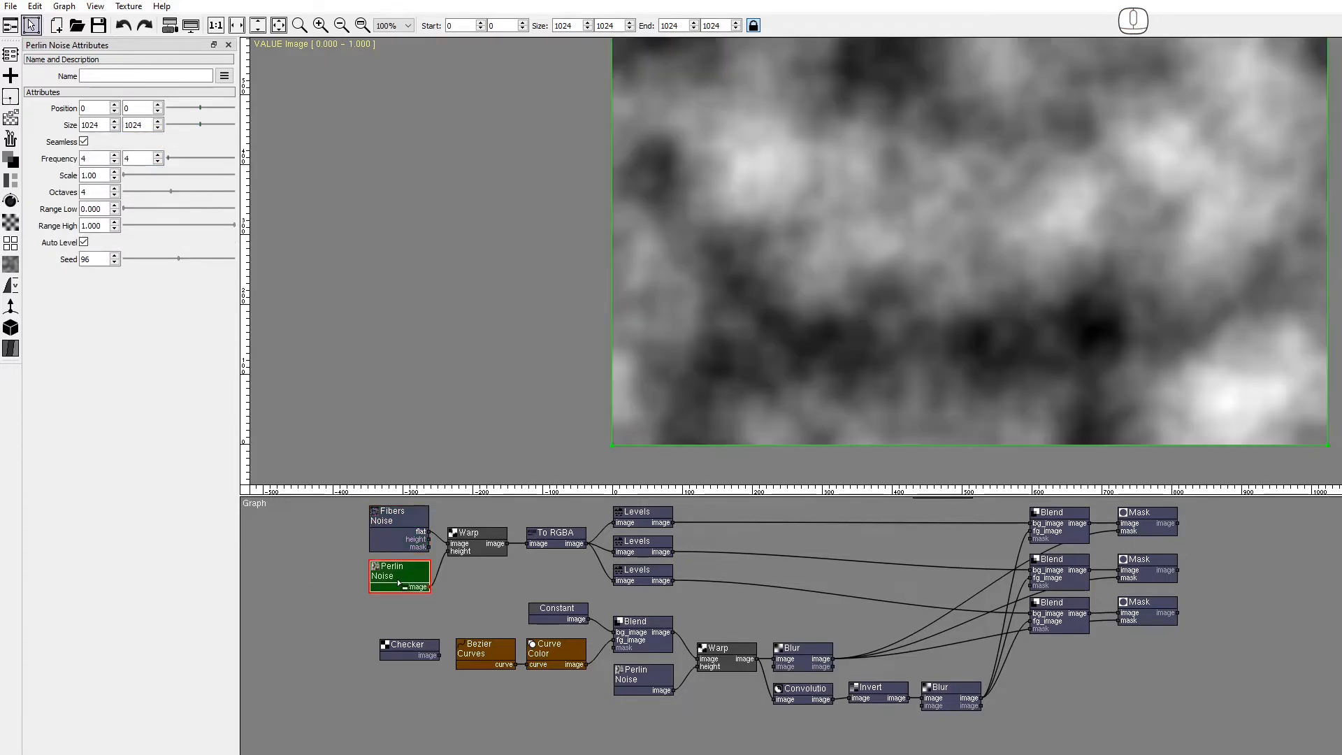
{"action": "type", "text": "512"}
{"action": "key", "text": "Tab"}
{"action": "key", "text": "Tab"}
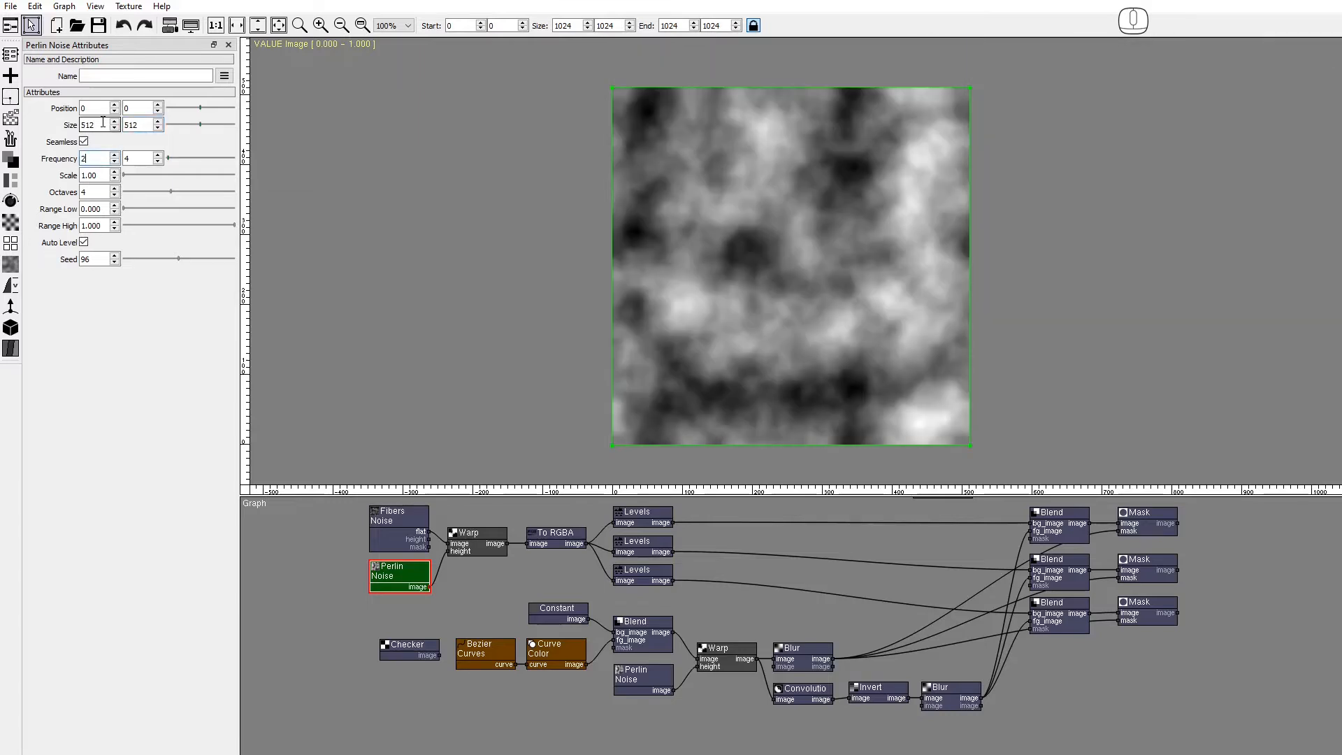
{"action": "key", "text": "Tab"}
{"action": "type", "text": "2"}
{"action": "key", "text": "Tab"}
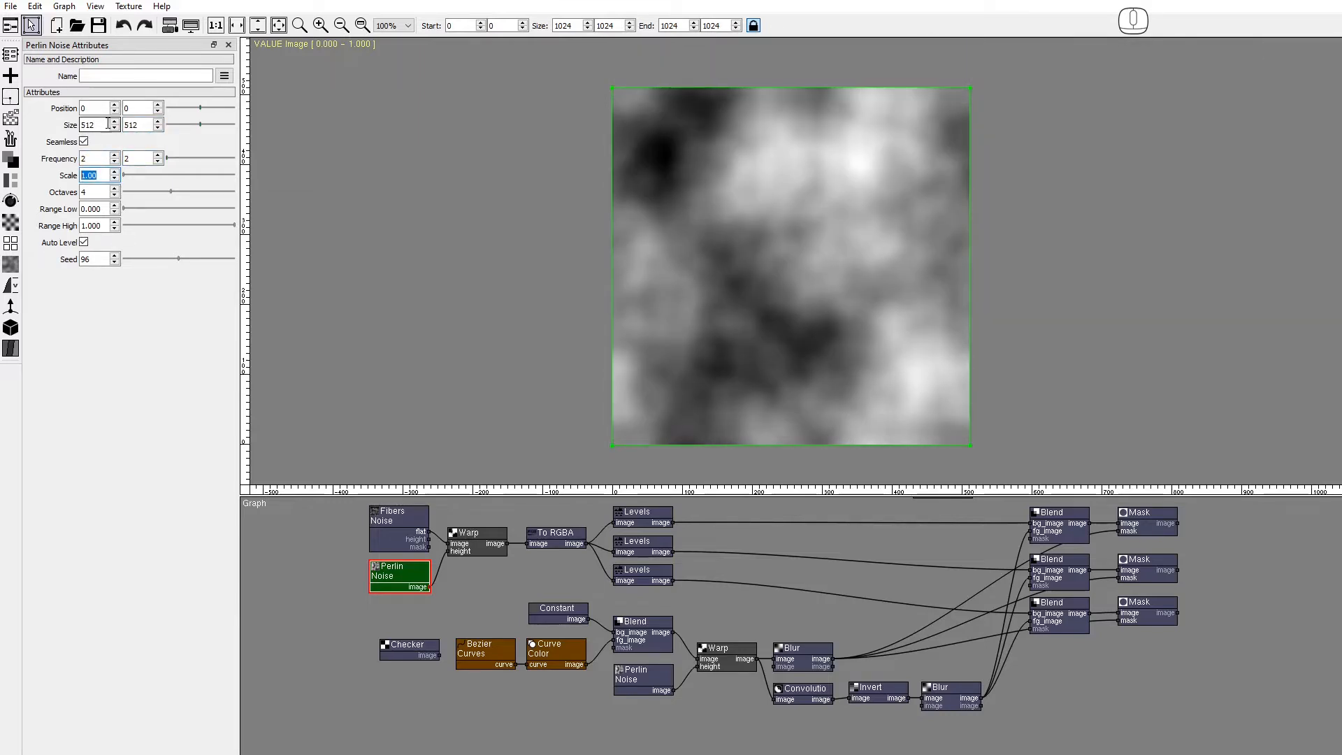
{"action": "left_click", "coordinate": [149, 258]}
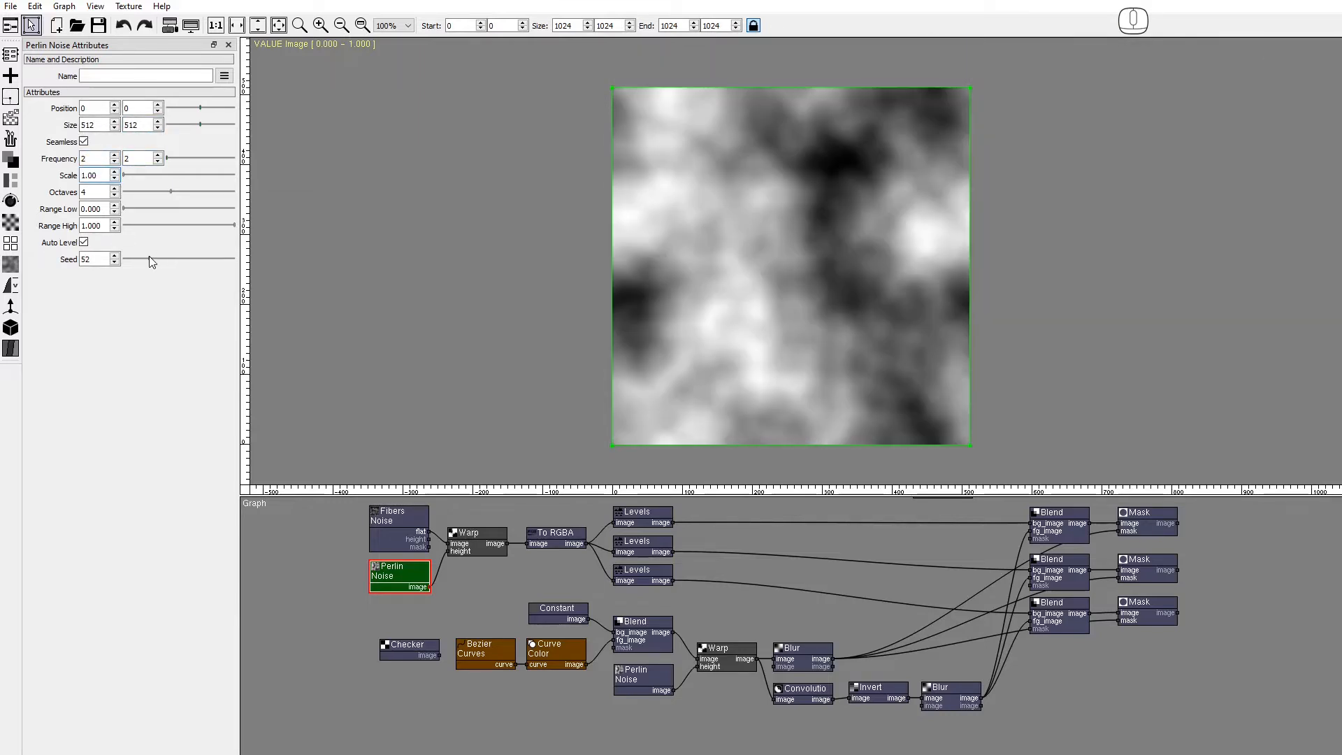
Step: Check the Warp, To RGBA and Levels previews in the duplicated network, and set the size of its Constant node to 512 by 512
{"action": "left_click", "coordinate": [485, 548]}
{"action": "left_click", "coordinate": [556, 538]}
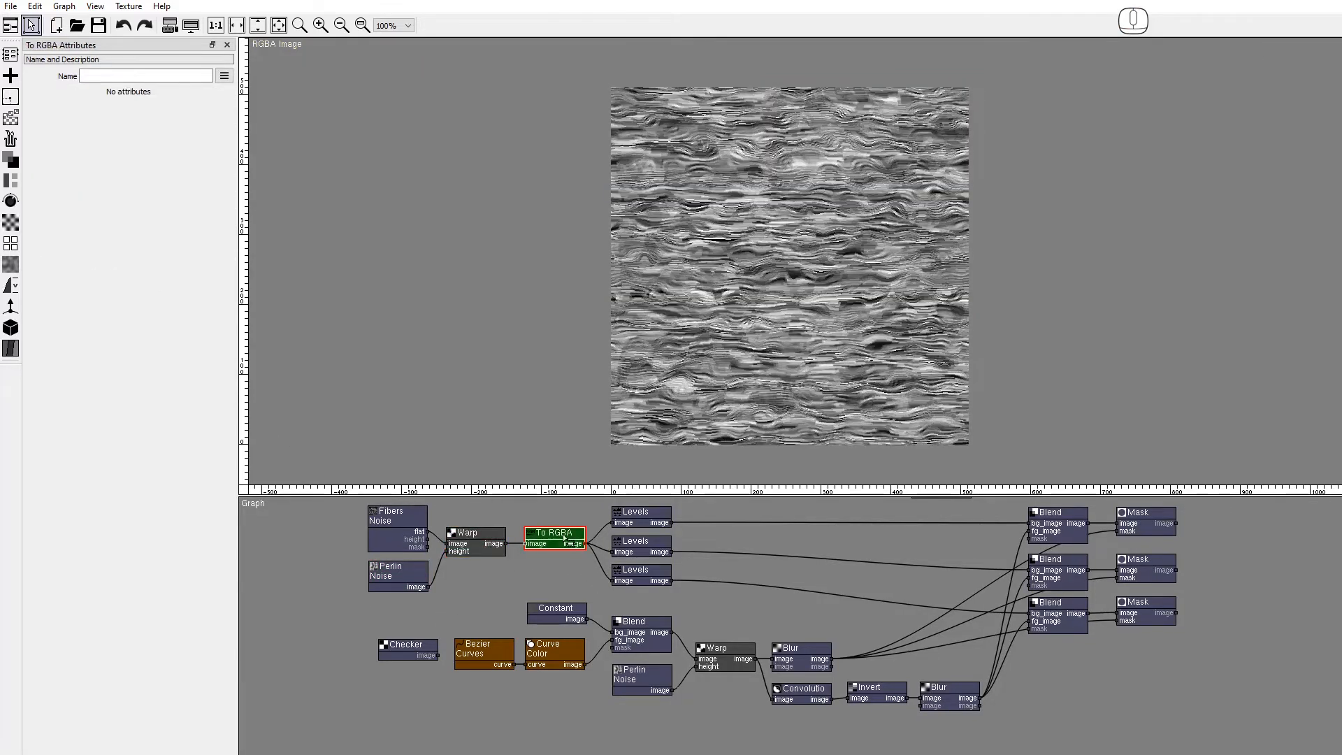
{"action": "left_click", "coordinate": [636, 517]}
{"action": "left_click", "coordinate": [637, 552]}
{"action": "left_click", "coordinate": [637, 580]}
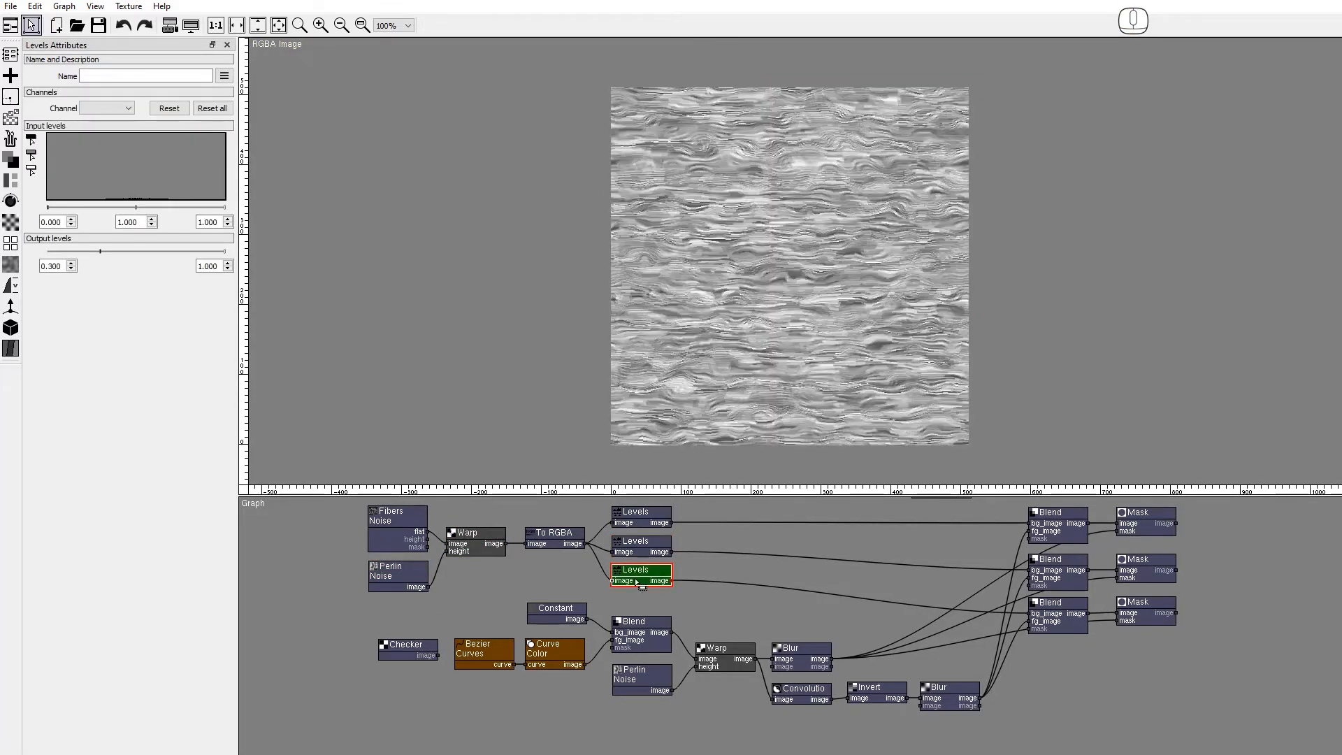
{"action": "left_click", "coordinate": [569, 619]}
{"action": "double_click", "coordinate": [91, 125]}
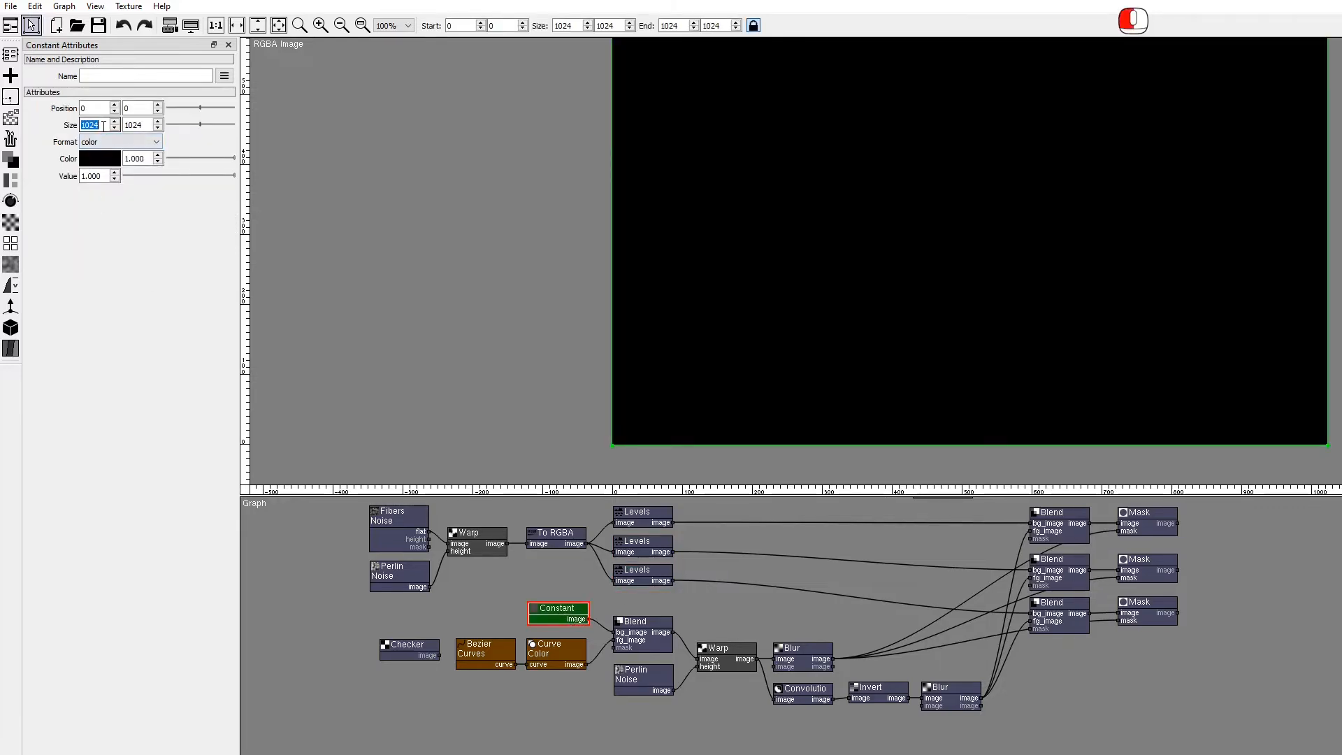
{"action": "type", "text": "512"}
{"action": "key", "text": "Tab"}
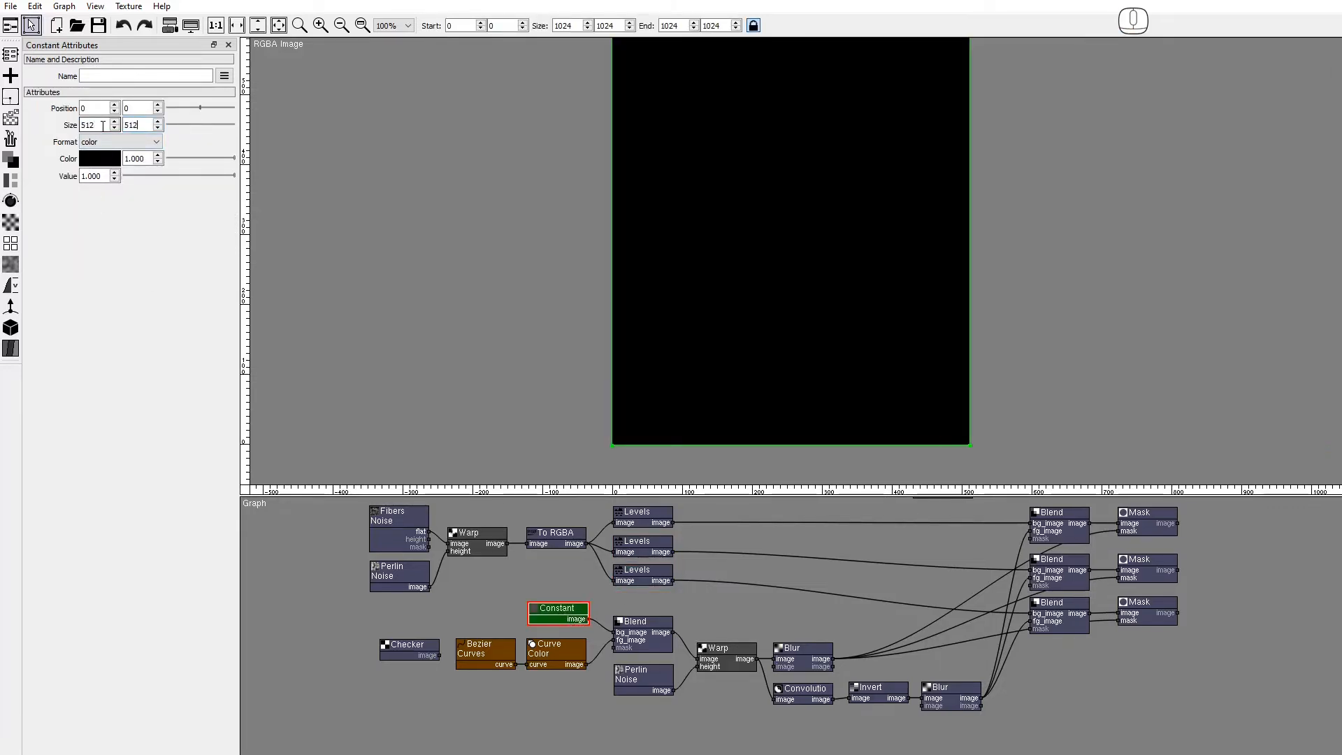
{"action": "type", "text": "512"}
{"action": "key", "text": "Return"}
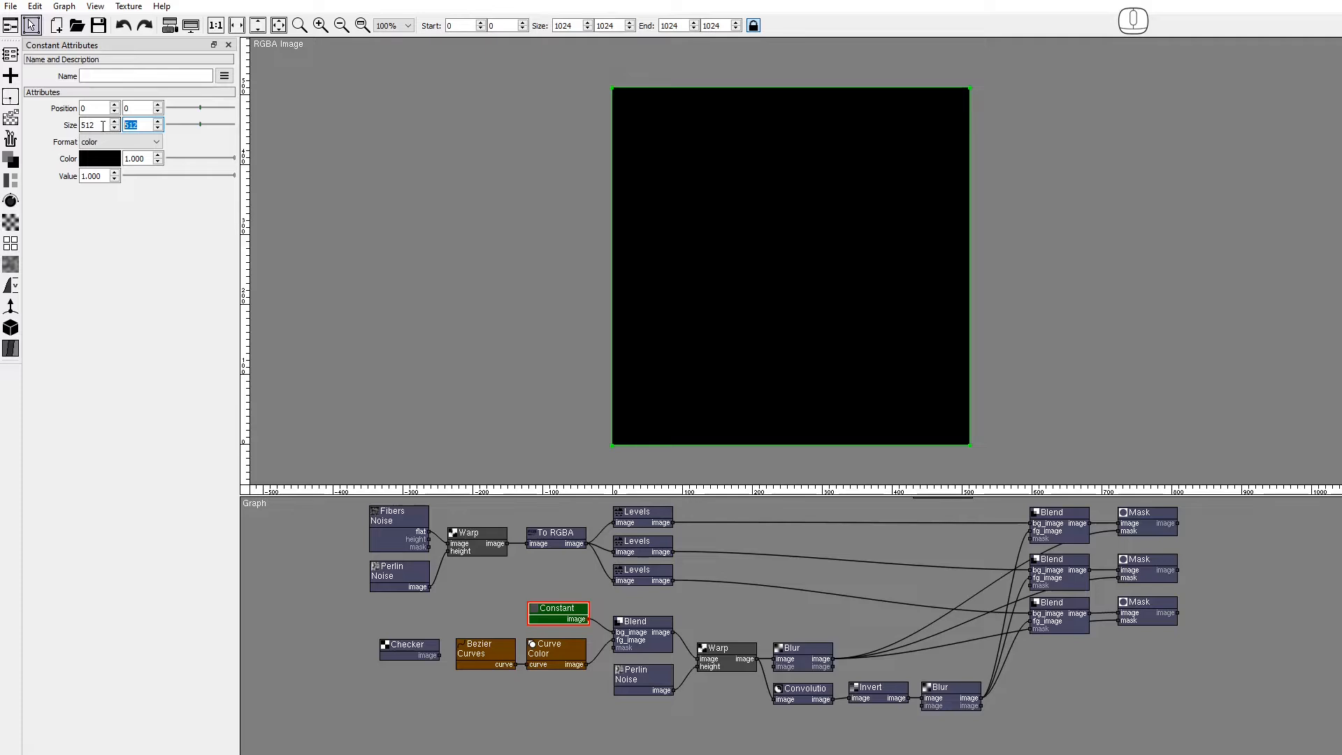
Step: Set the Perlin Noise feeding the strand-shape Warp to size 512 by 512, frequency 4 by 4 and seed 126
{"action": "left_click", "coordinate": [637, 640]}
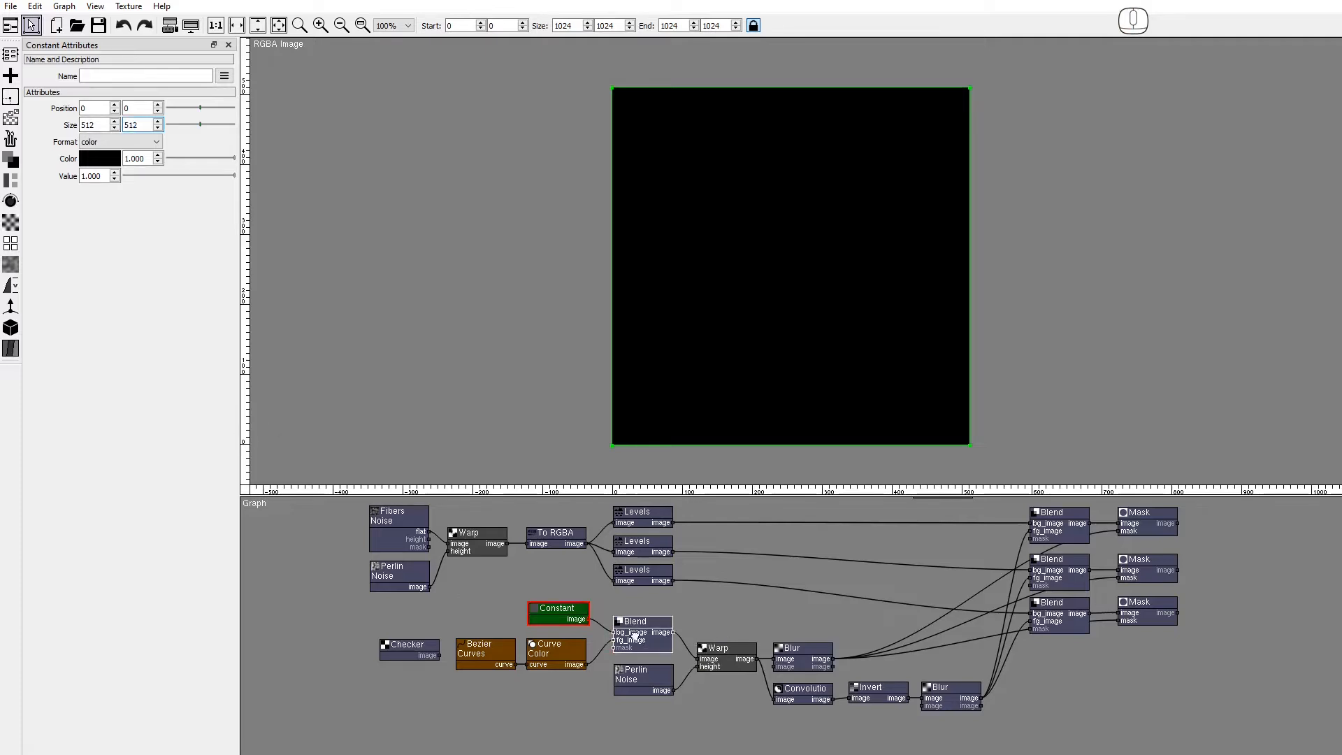
{"action": "left_click", "coordinate": [638, 687]}
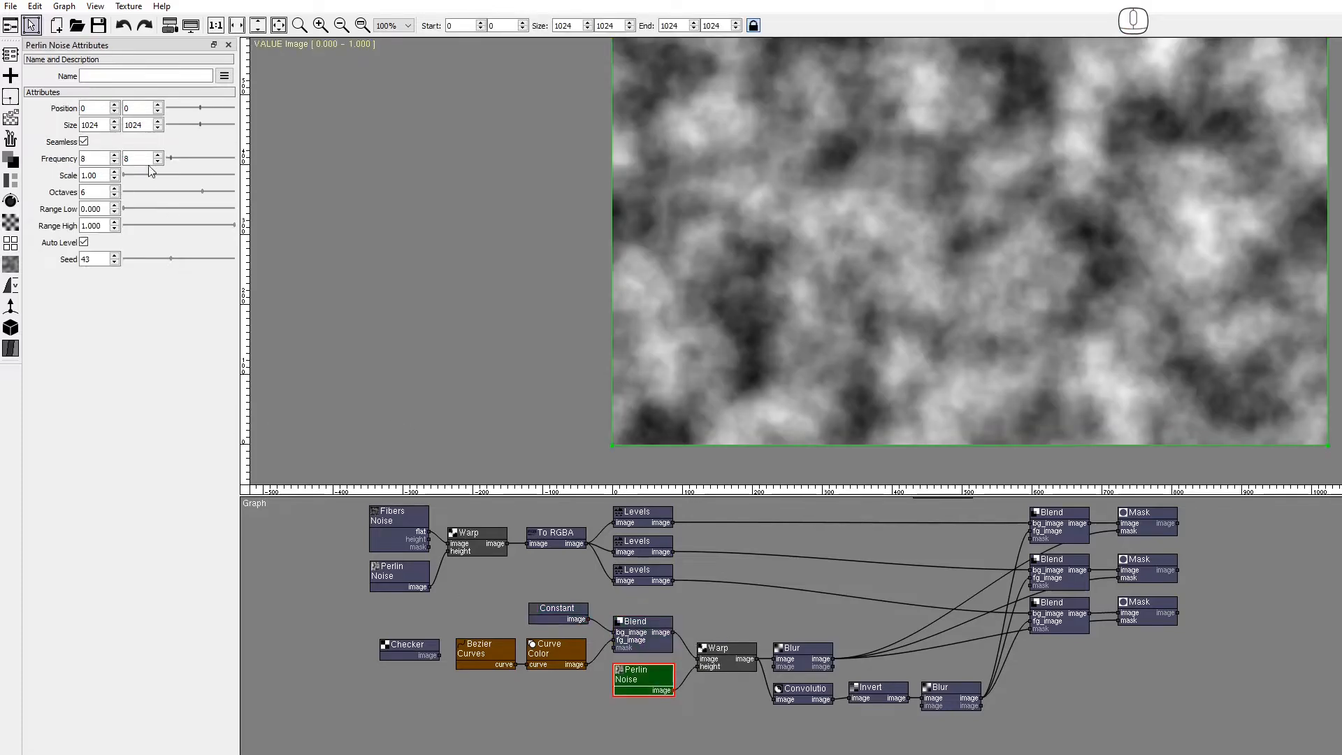
{"action": "type", "text": "512"}
{"action": "key", "text": "Tab"}
{"action": "type", "text": "512"}
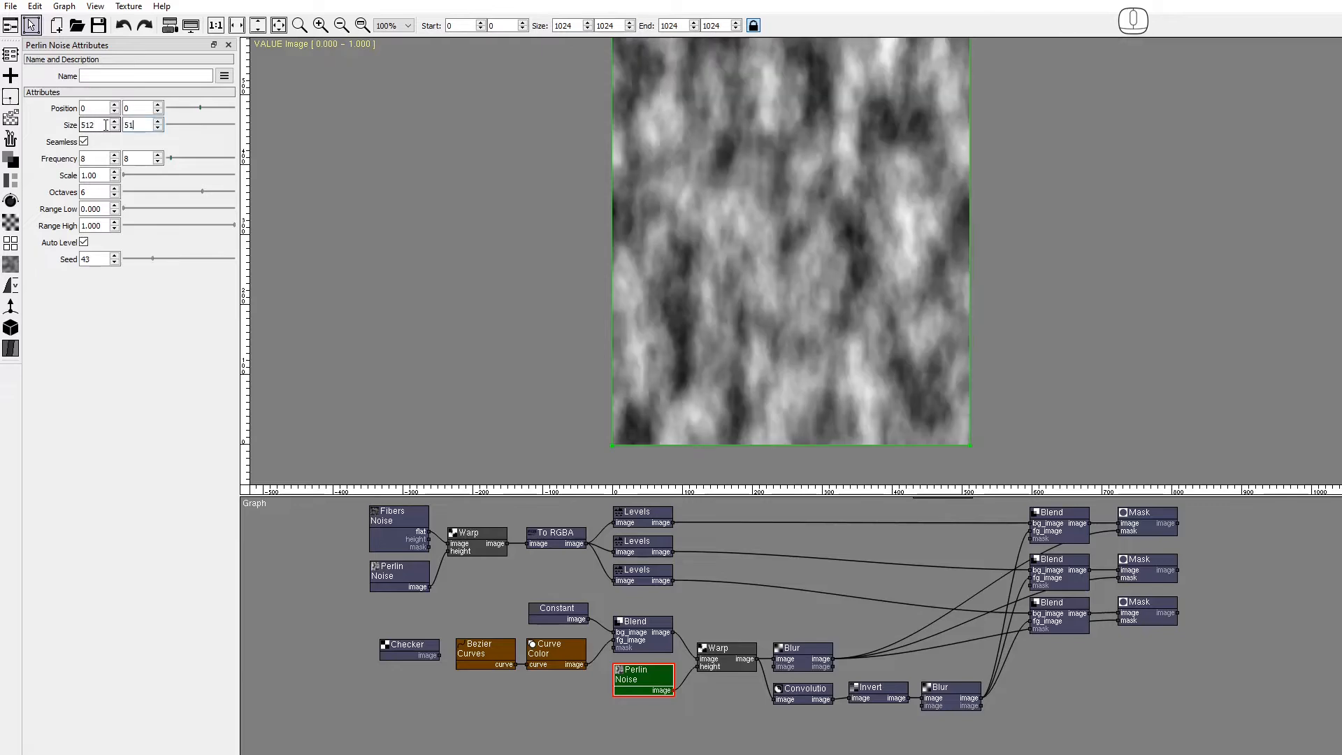
{"action": "key", "text": "Return"}
{"action": "type", "text": "4"}
{"action": "key", "text": "Tab"}
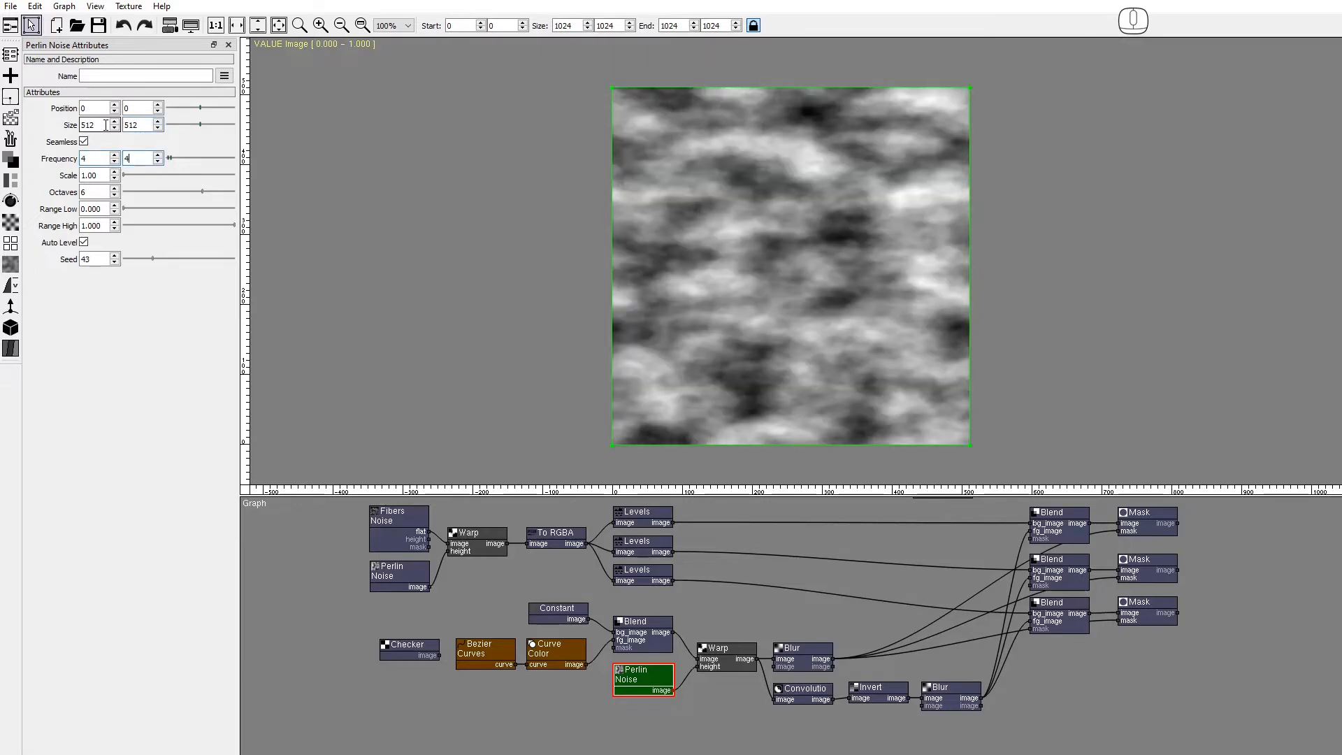
{"action": "type", "text": "4"}
{"action": "key", "text": "Tab"}
{"action": "left_click", "coordinate": [211, 258]}
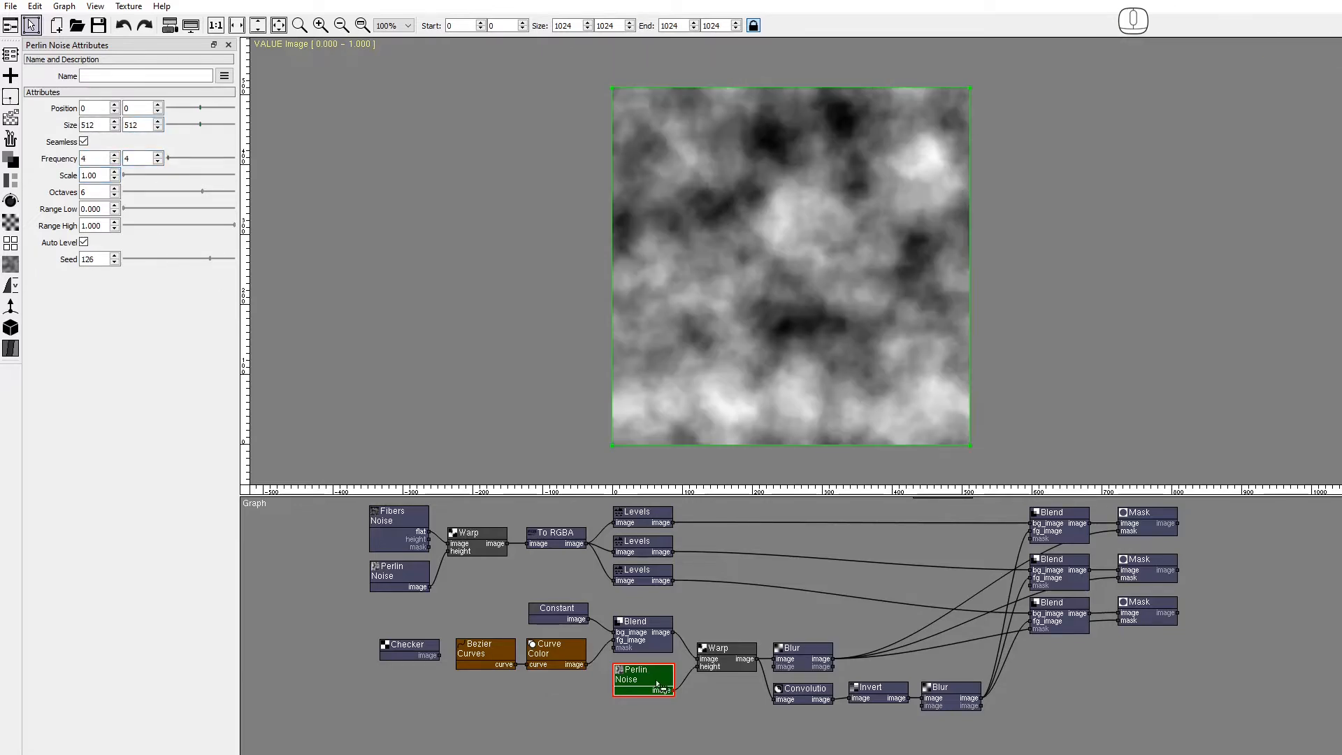
Step: Examine the previews of the remaining narrow-strand nodes, from the shape Warp and edge-outline chain through the Blend and Mask outputs
{"action": "left_click", "coordinate": [733, 665]}
{"action": "left_click", "coordinate": [788, 662]}
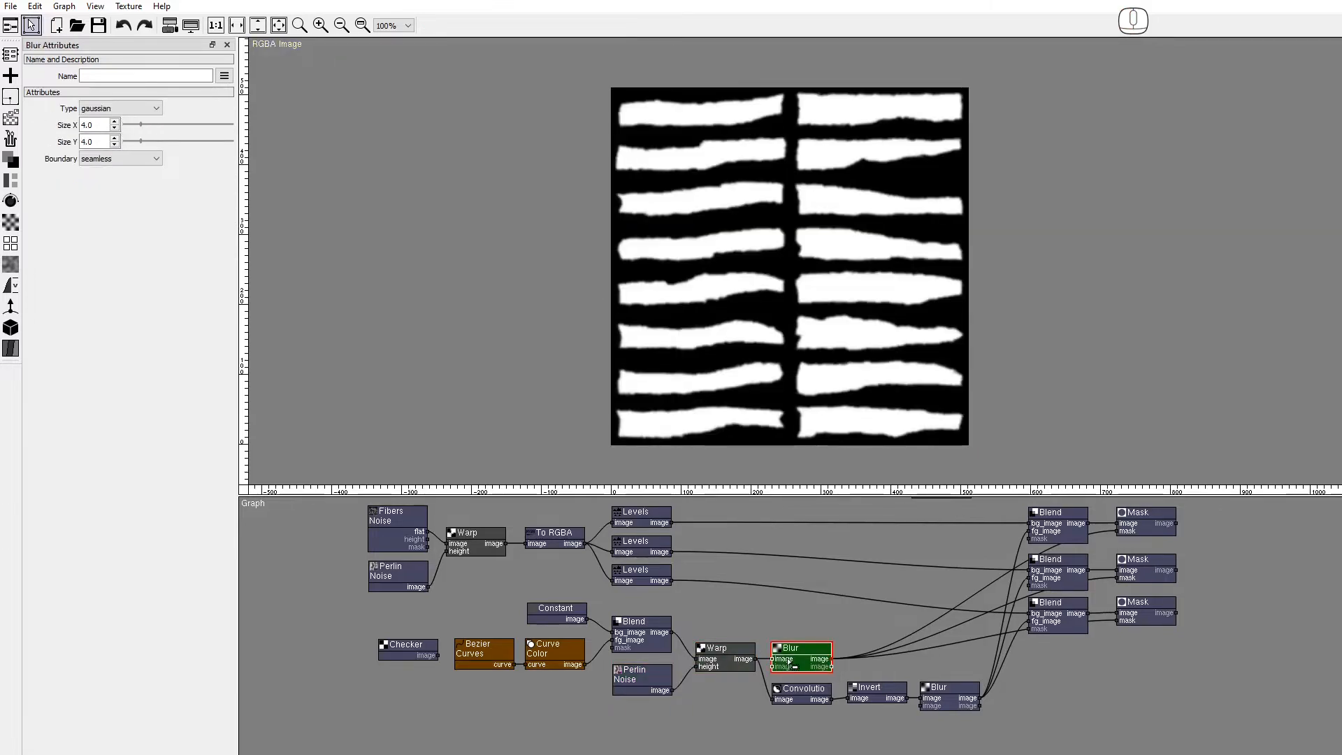
{"action": "left_click", "coordinate": [811, 699]}
{"action": "left_click", "coordinate": [875, 695]}
{"action": "left_click", "coordinate": [936, 699]}
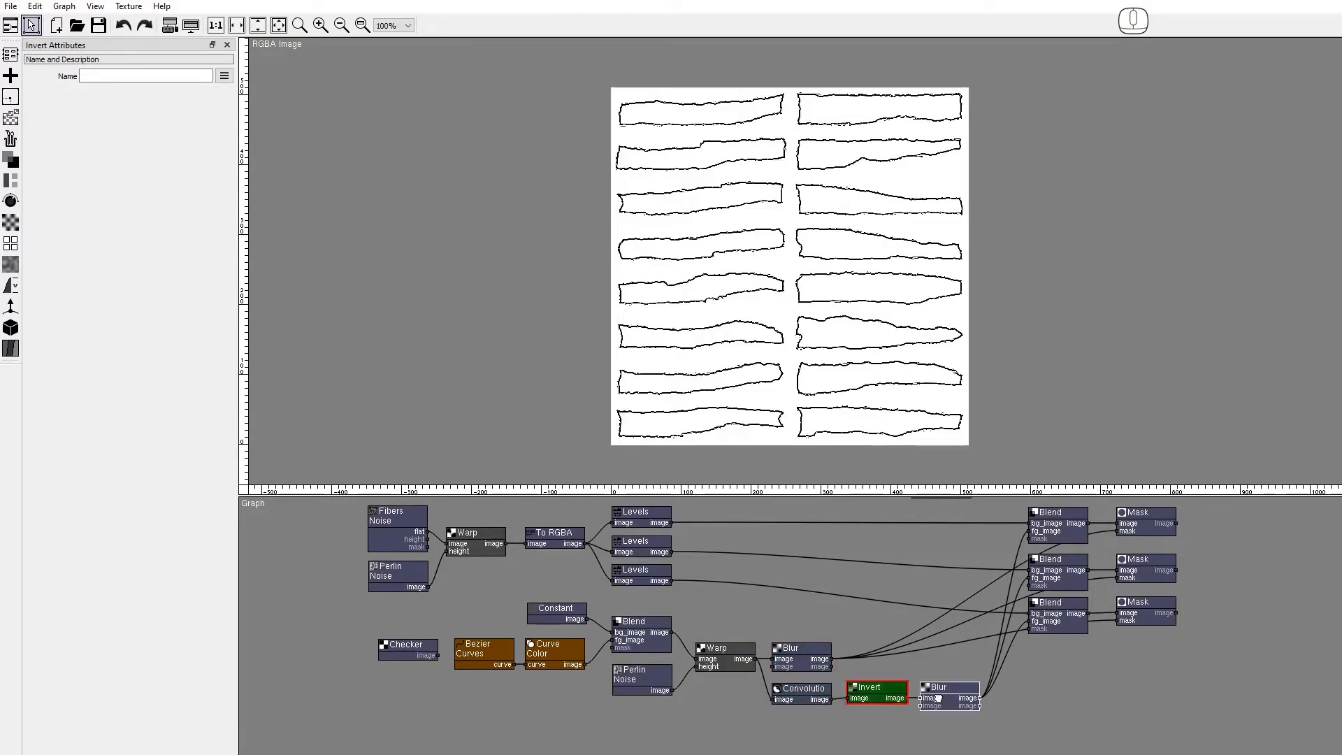
{"action": "left_click", "coordinate": [1052, 526]}
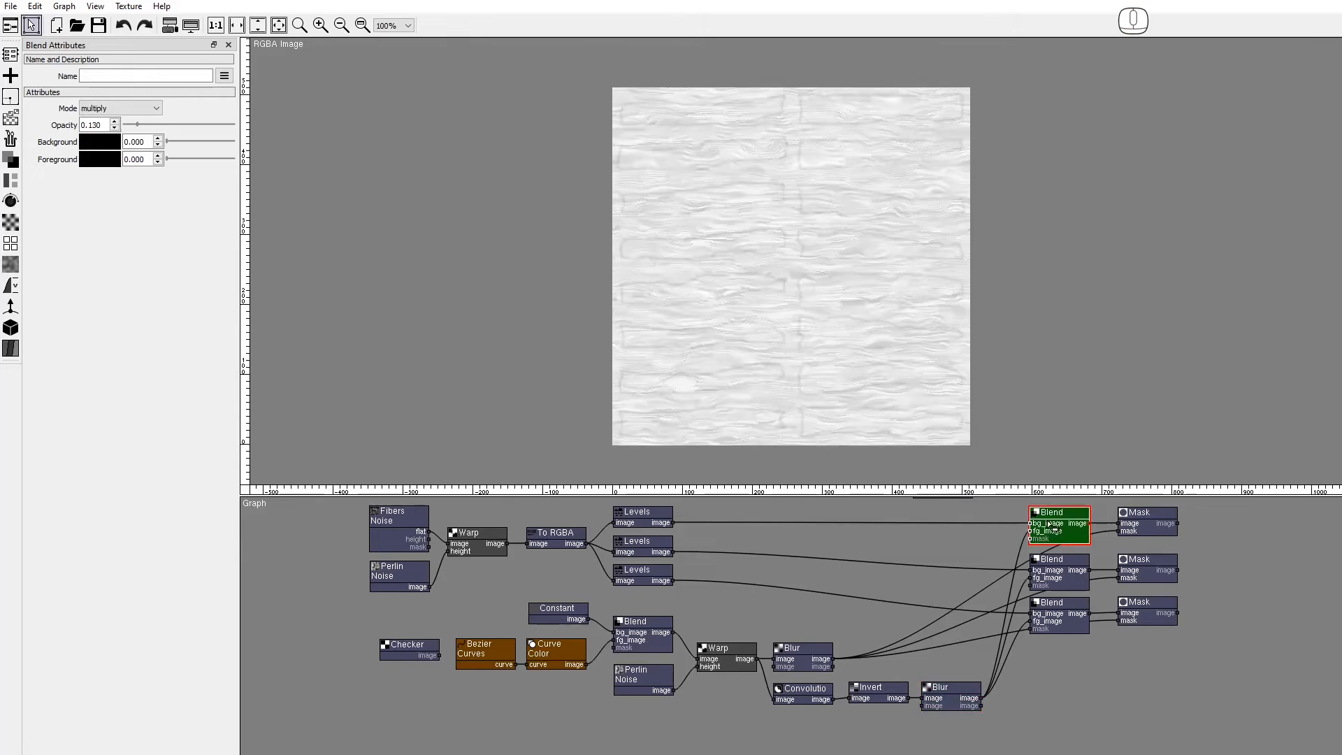
{"action": "left_click", "coordinate": [1158, 519]}
{"action": "left_click", "coordinate": [1058, 569]}
{"action": "left_click", "coordinate": [1150, 569]}
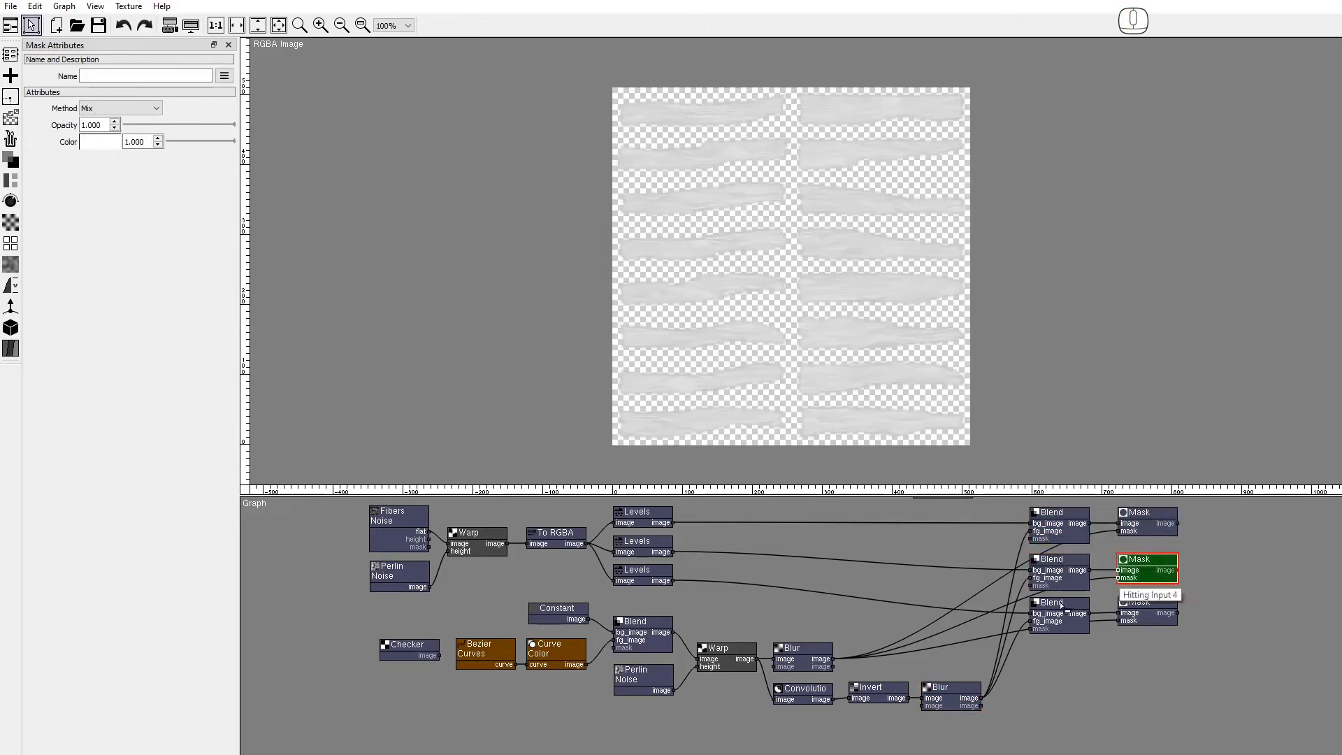
{"action": "left_click", "coordinate": [1059, 614]}
{"action": "left_click", "coordinate": [1147, 613]}
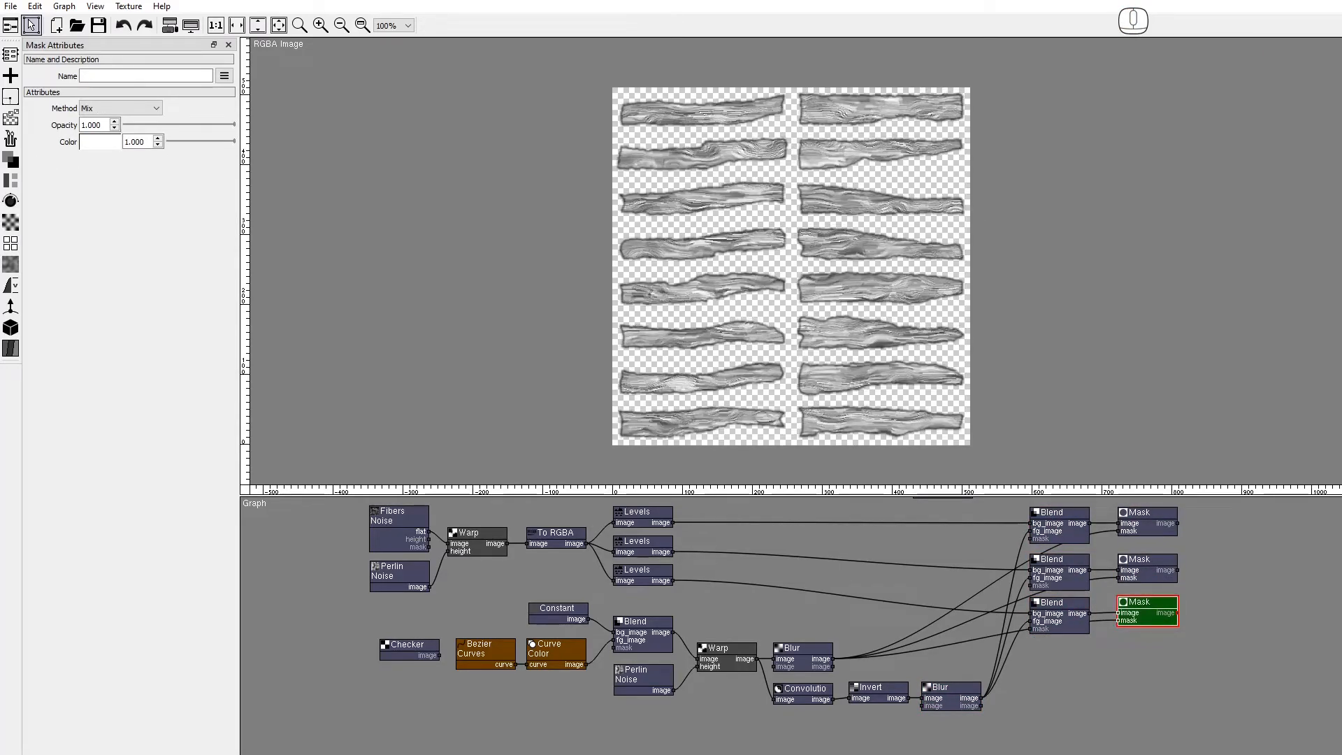
Step: Compare the first Mask output of the wide-strand network with the first Mask output of the narrow-strand network
{"action": "left_click_drag", "start_coordinate": [816, 594], "coordinate": [738, 617]}
{"action": "left_click", "coordinate": [1082, 548]}
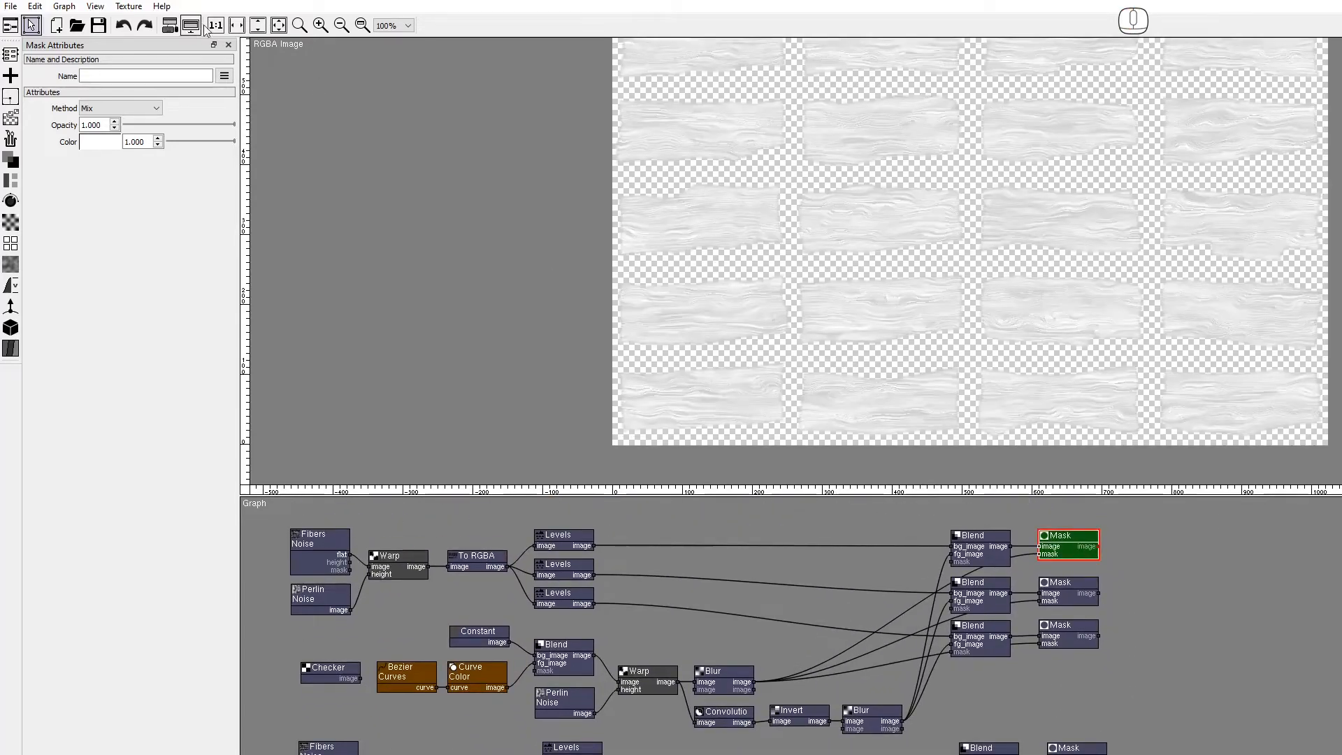
{"action": "left_click_drag", "start_coordinate": [1012, 710], "coordinate": [1013, 634]}
{"action": "left_click", "coordinate": [1065, 678]}
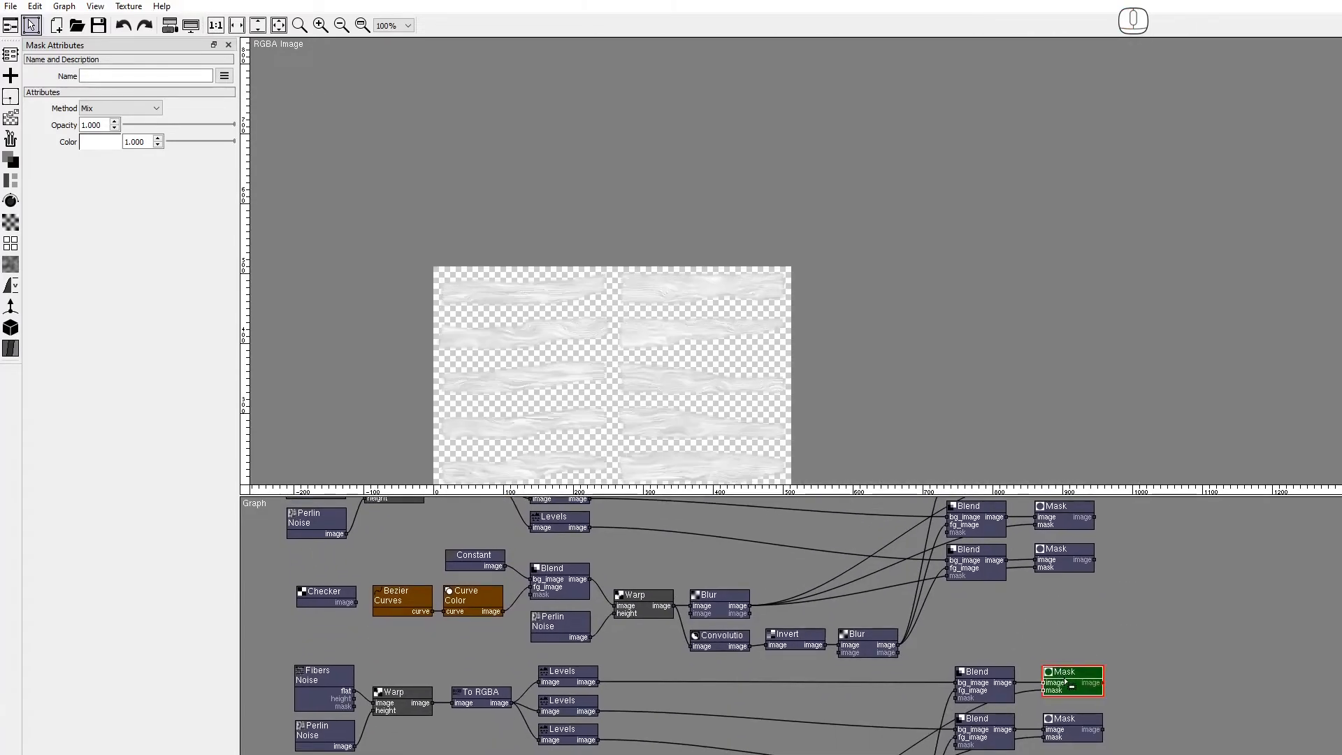
{"action": "left_click", "coordinate": [320, 25]}
{"action": "left_click_drag", "start_coordinate": [1192, 548], "coordinate": [1186, 629]}
Step: Add a Sprite It node fed by the wide-strand network's first Mask and load Collage2.dll as its script
{"action": "left_click", "coordinate": [1053, 561]}
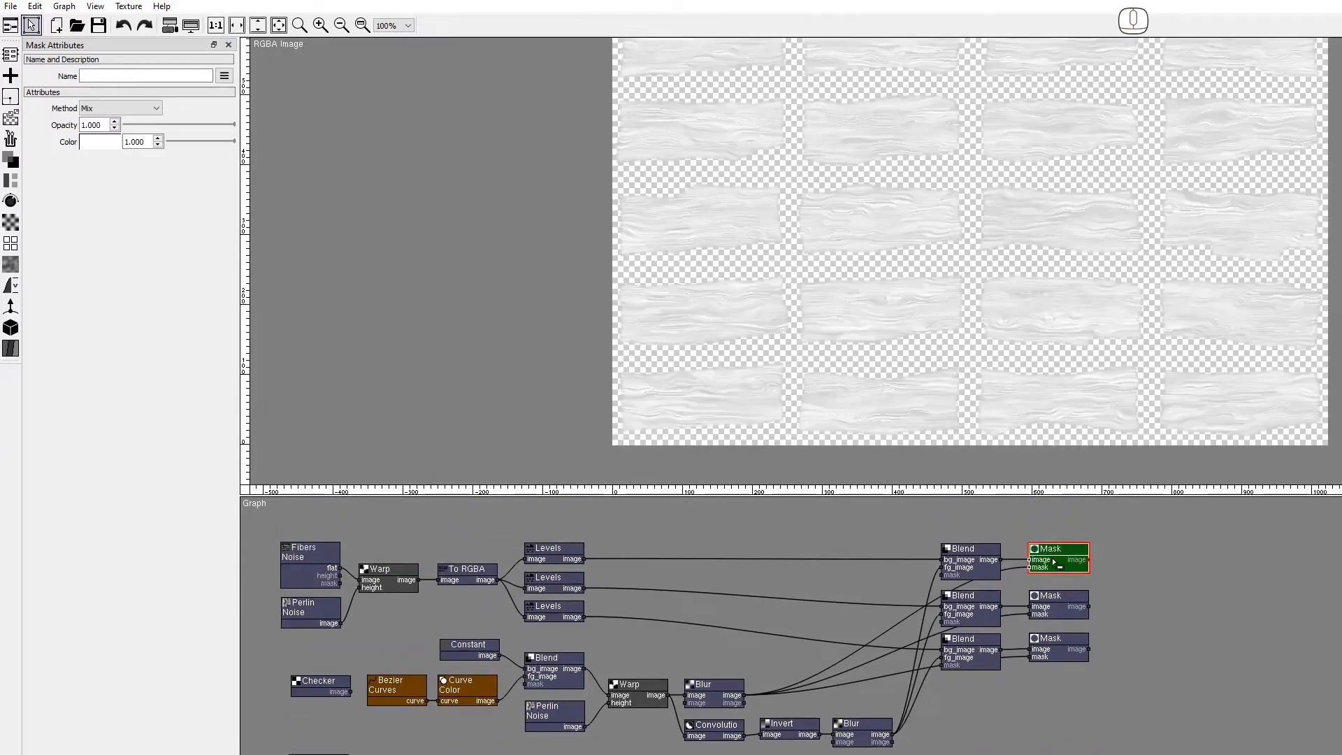
{"action": "left_click", "coordinate": [10, 242]}
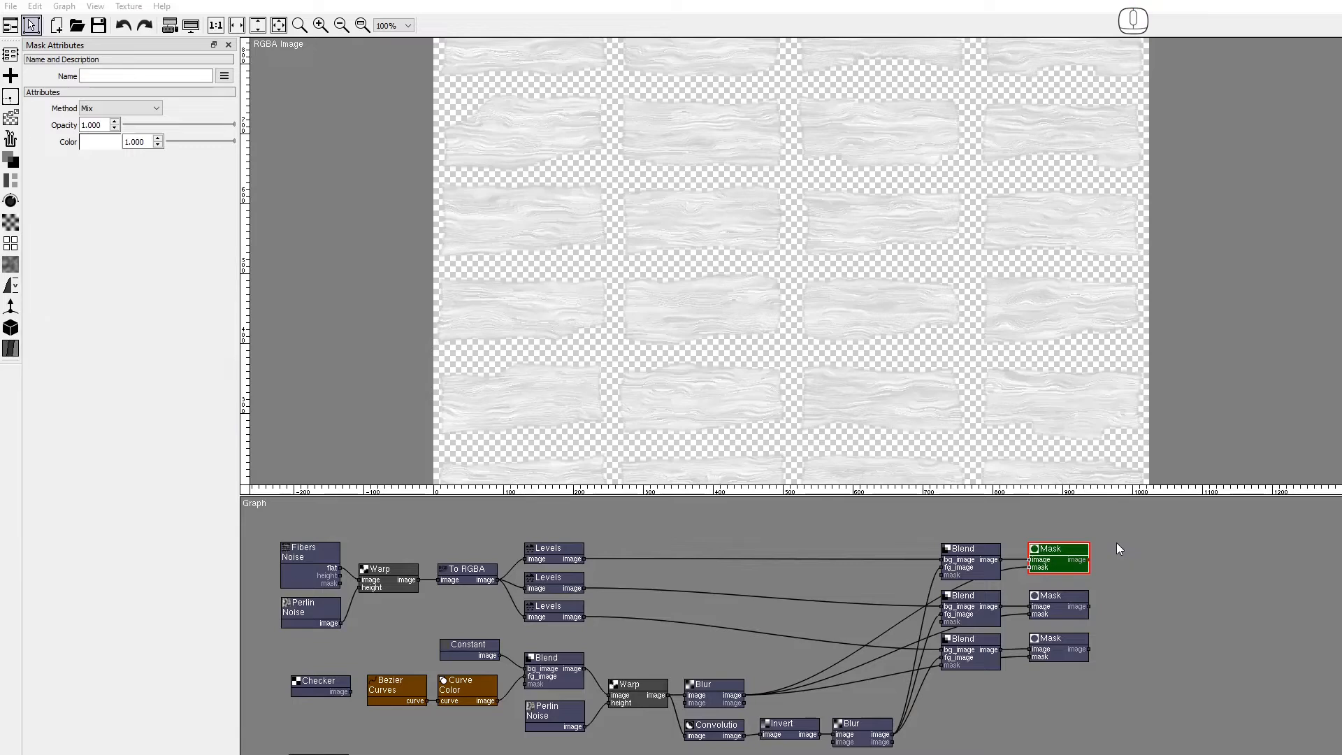
{"action": "left_click", "coordinate": [1118, 545]}
{"action": "left_click", "coordinate": [132, 141]}
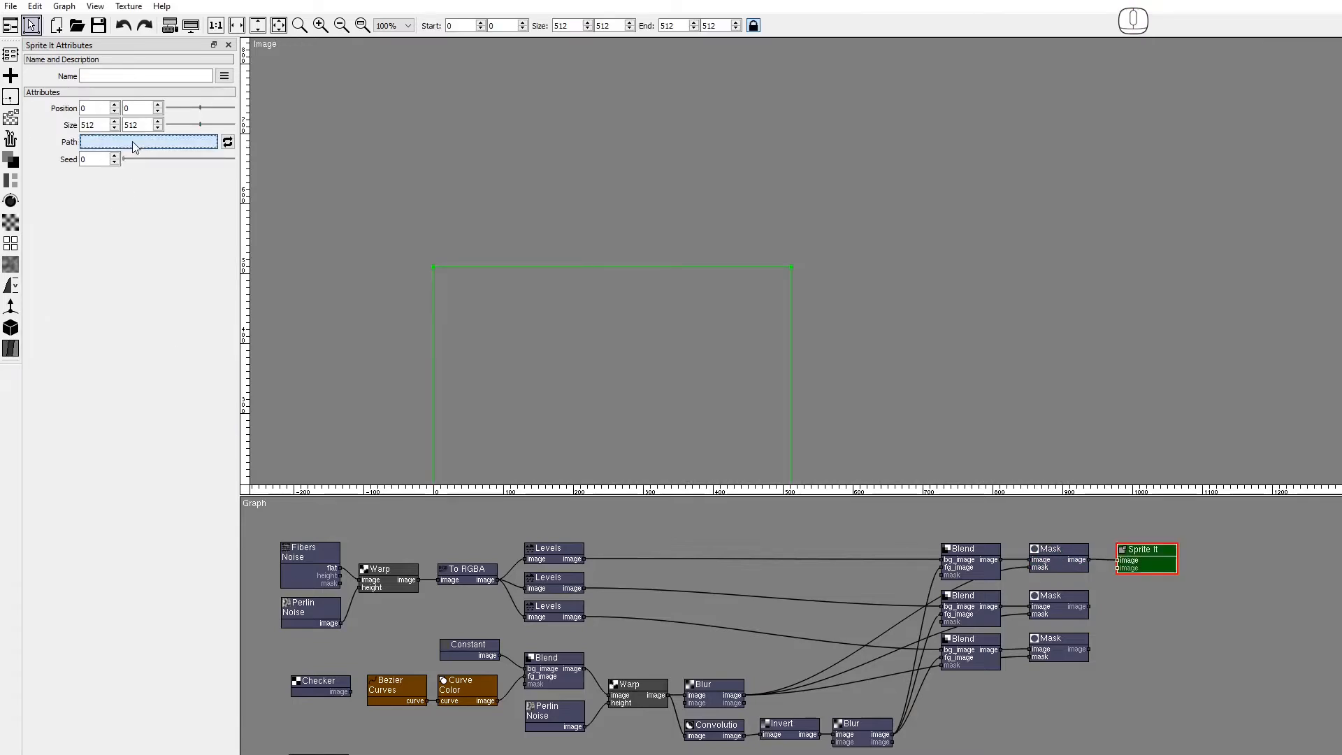
{"action": "left_click", "coordinate": [669, 355]}
{"action": "left_click", "coordinate": [660, 381]}
{"action": "left_click", "coordinate": [224, 115]}
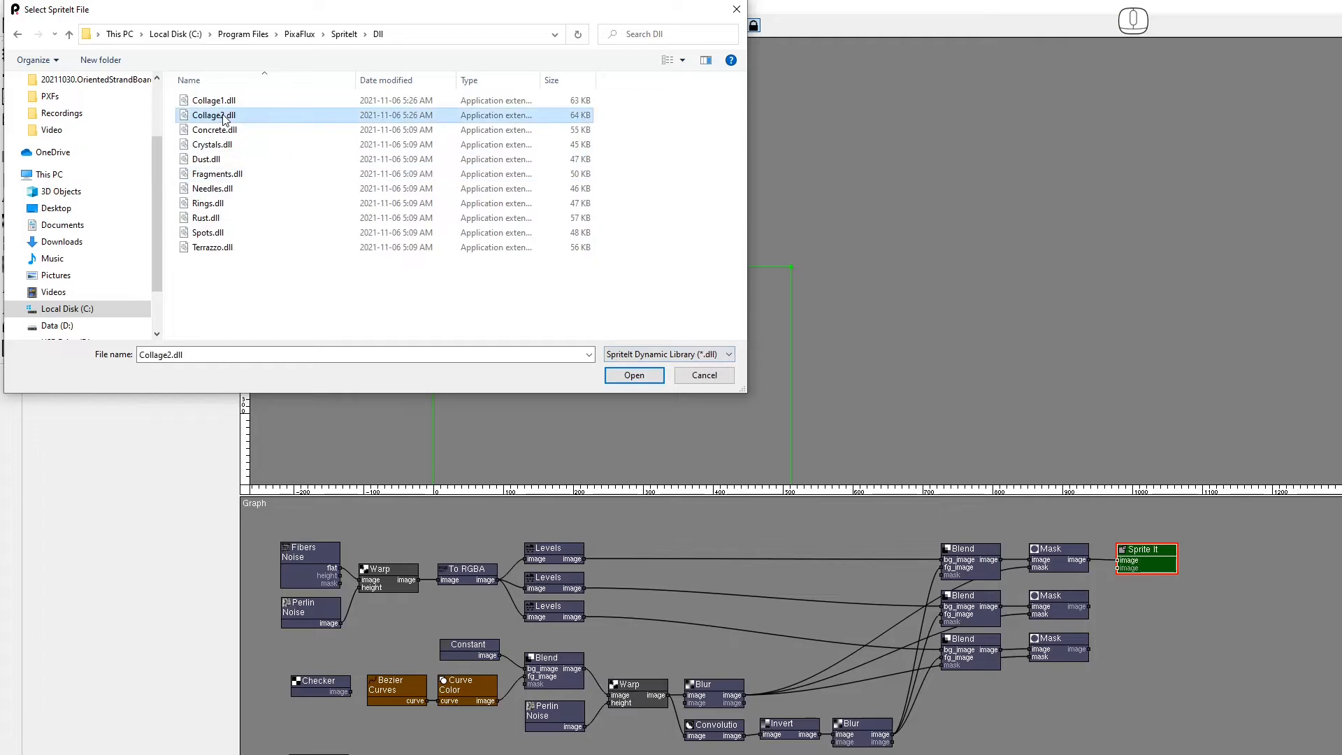
{"action": "left_click", "coordinate": [634, 374]}
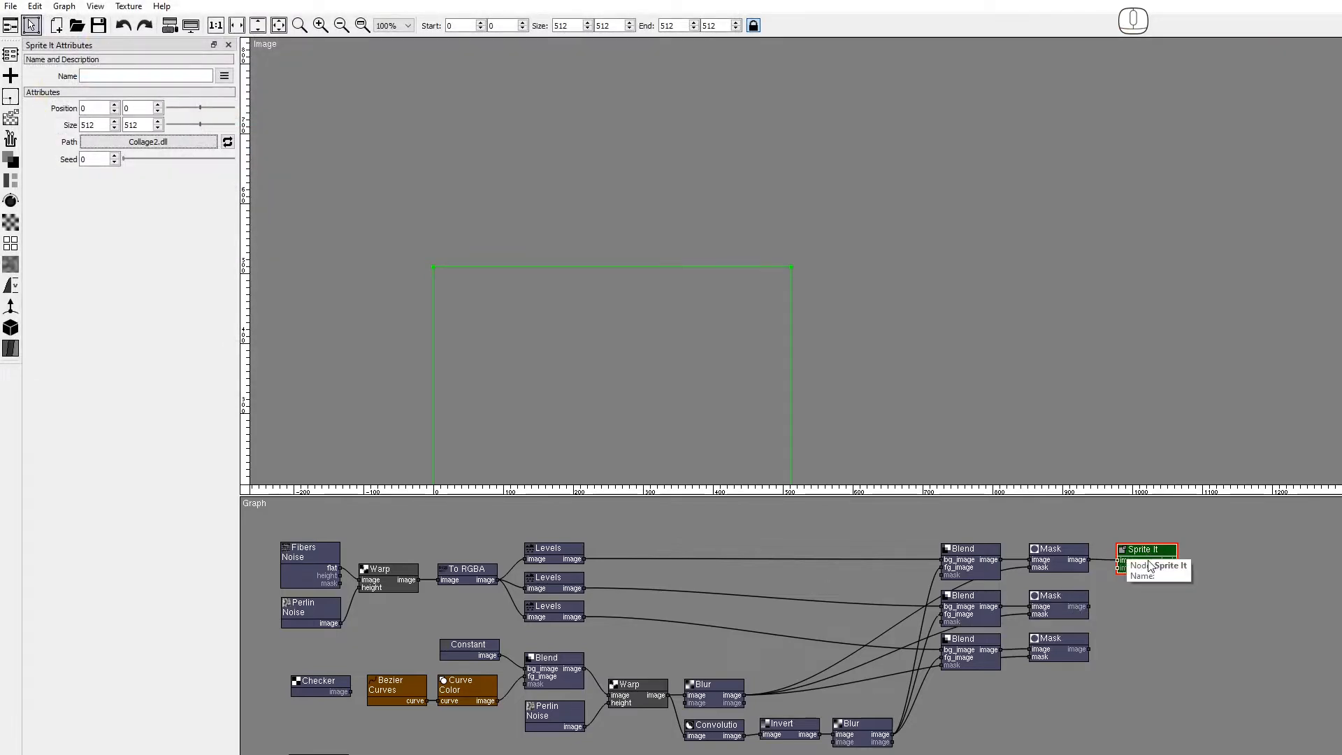
Step: Set the Sprite It size to 2048 by 2048 and connect the narrow-strand network's first Mask to its second image input
{"action": "left_click", "coordinate": [1148, 561]}
{"action": "double_click", "coordinate": [92, 125]}
{"action": "type", "text": "2048"}
{"action": "key", "text": "Tab"}
{"action": "type", "text": "2048"}
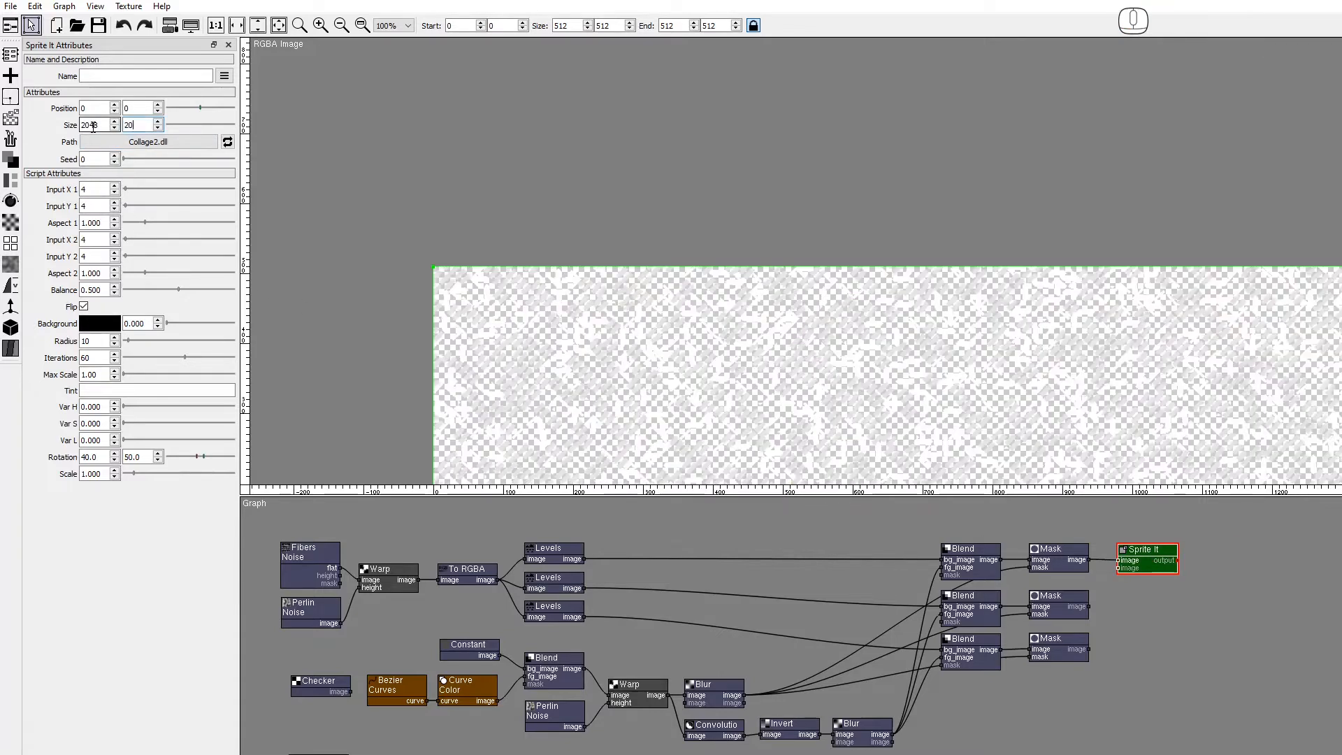
{"action": "key", "text": "Return"}
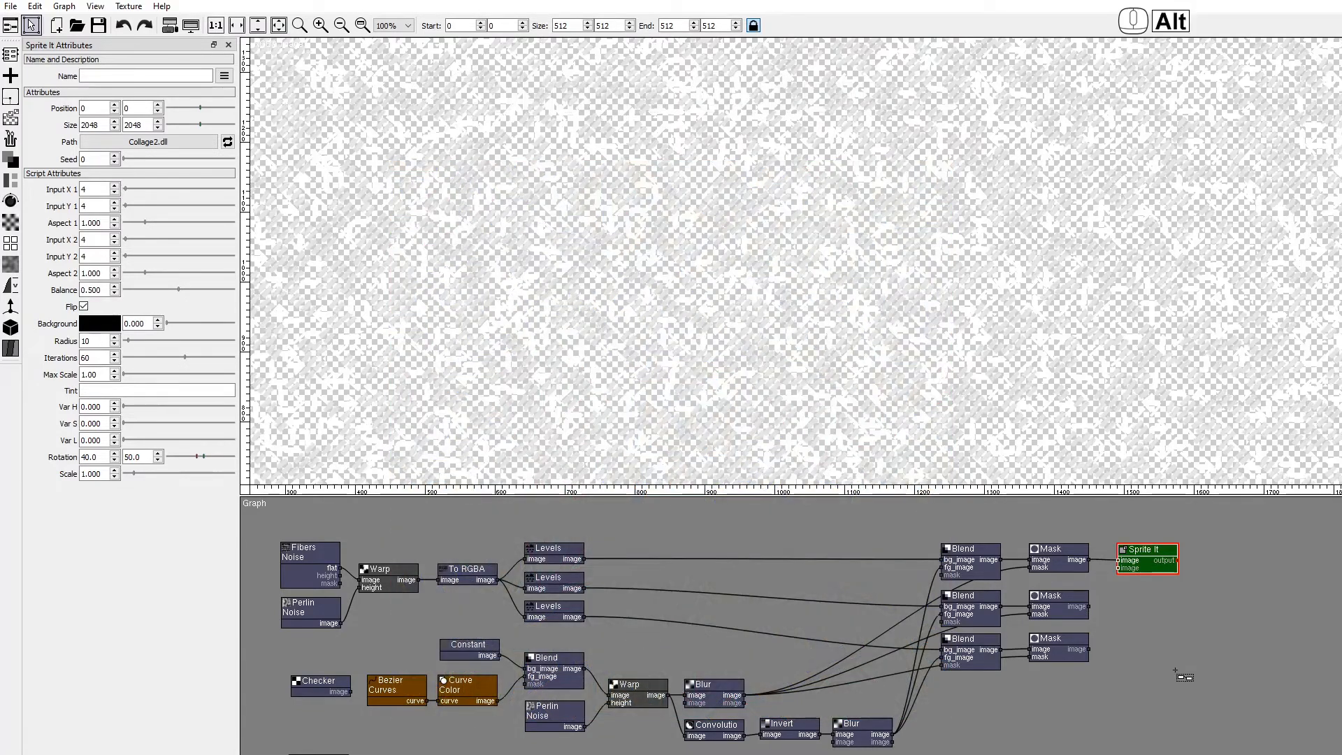
{"action": "left_click_drag", "start_coordinate": [1183, 674], "coordinate": [1164, 639]}
{"action": "left_click_drag", "start_coordinate": [1090, 745], "coordinate": [1113, 541]}
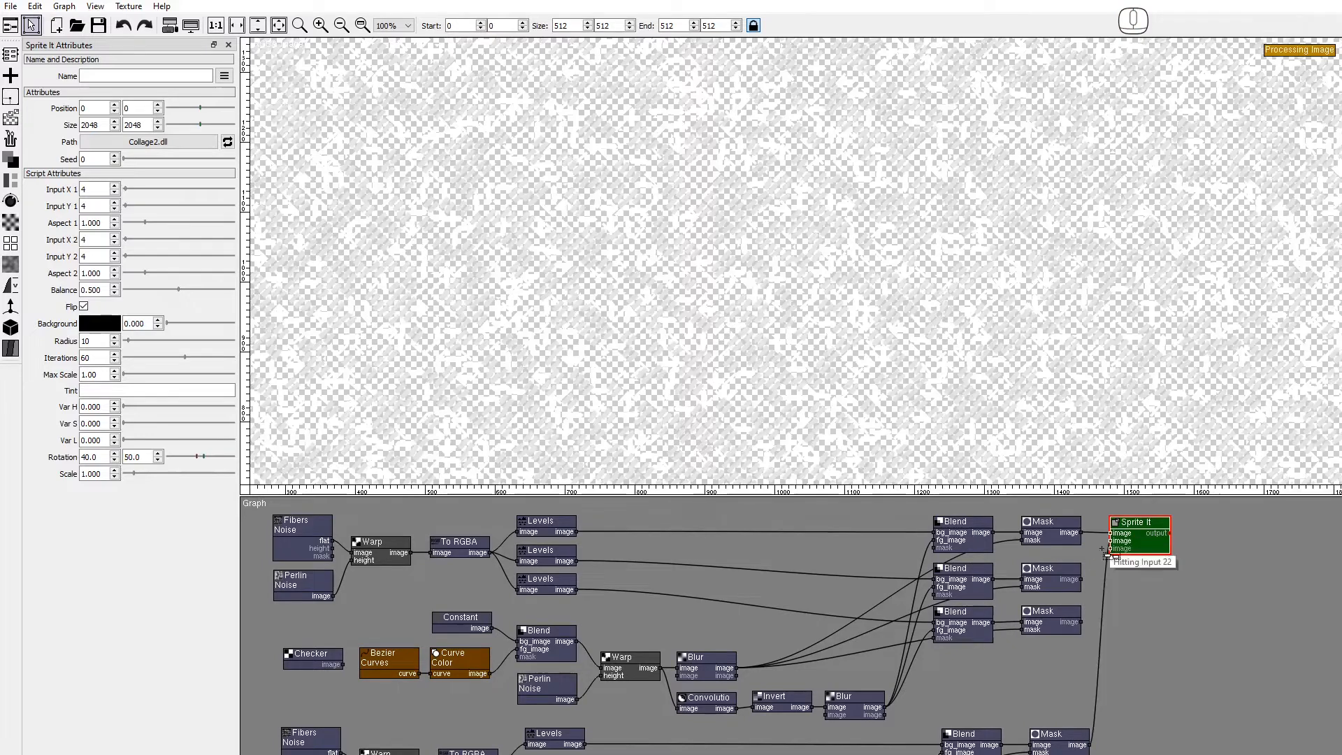
Step: Set the Sprite It background color to red 0.549, green 0.349, blue 0.18 and its opacity to 1.000
{"action": "left_click", "coordinate": [100, 323]}
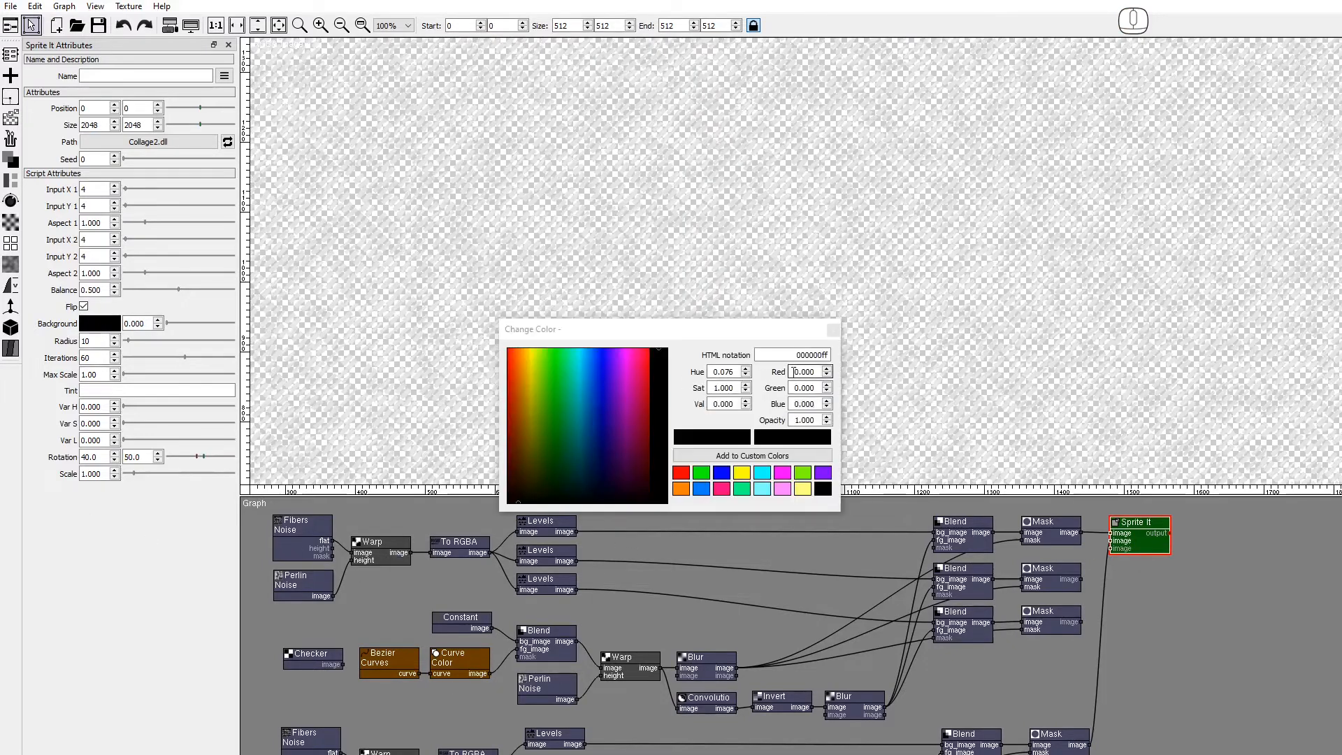
{"action": "type", "text": ".549"}
{"action": "key", "text": "Tab"}
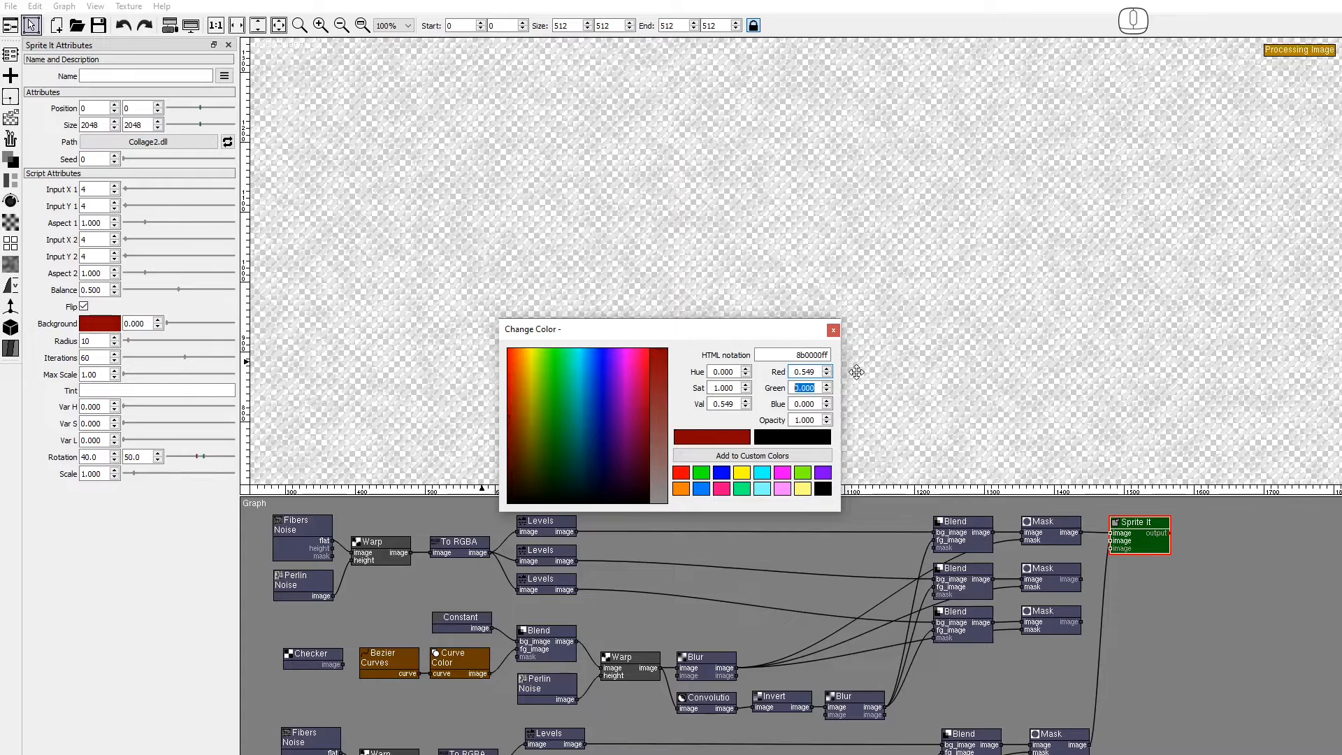
{"action": "type", "text": ".349"}
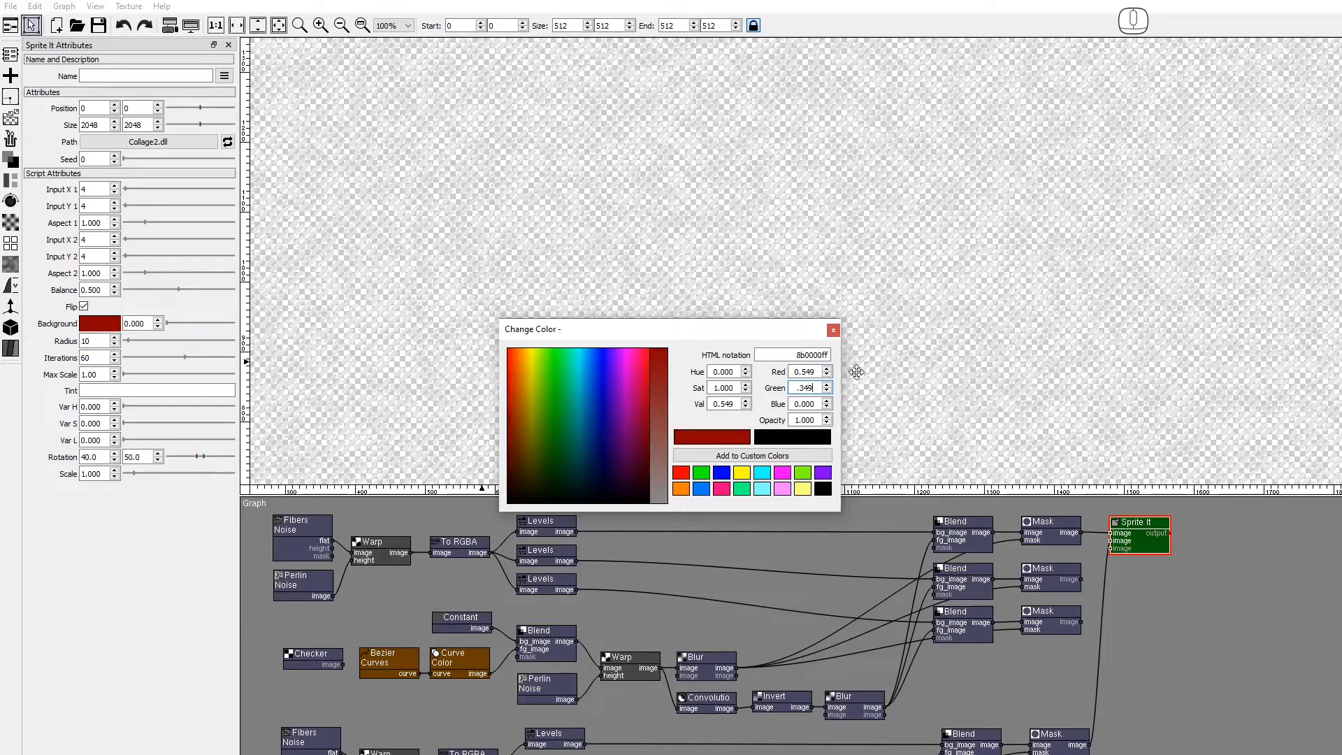
{"action": "key", "text": "Tab"}
{"action": "type", "text": ".18"}
{"action": "key", "text": "Return"}
{"action": "key", "text": "Escape"}
{"action": "left_click_drag", "start_coordinate": [169, 322], "coordinate": [254, 321]}
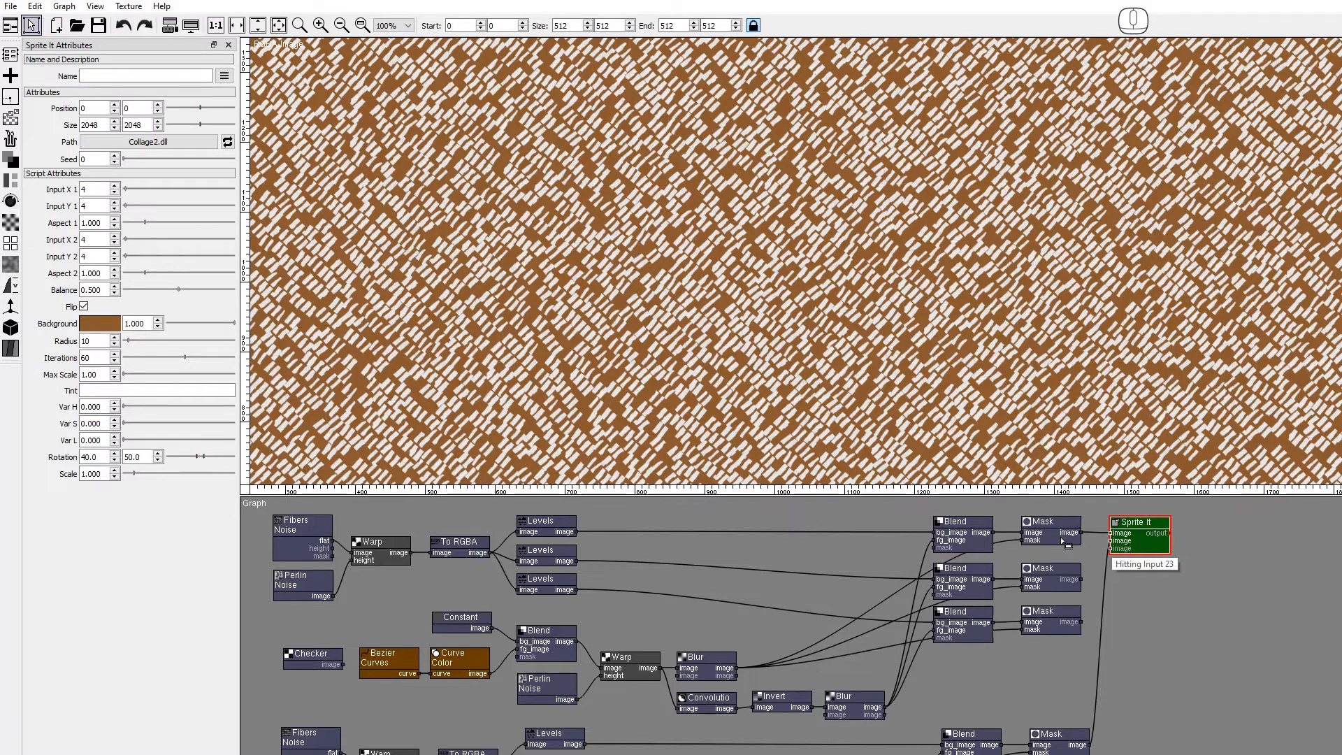
Step: Examine the strand rows and columns in the first Mask outputs of the wide-strand and narrow-strand networks
{"action": "left_click", "coordinate": [1062, 540]}
{"action": "left_click", "coordinate": [218, 26]}
{"action": "left_click", "coordinate": [341, 25]}
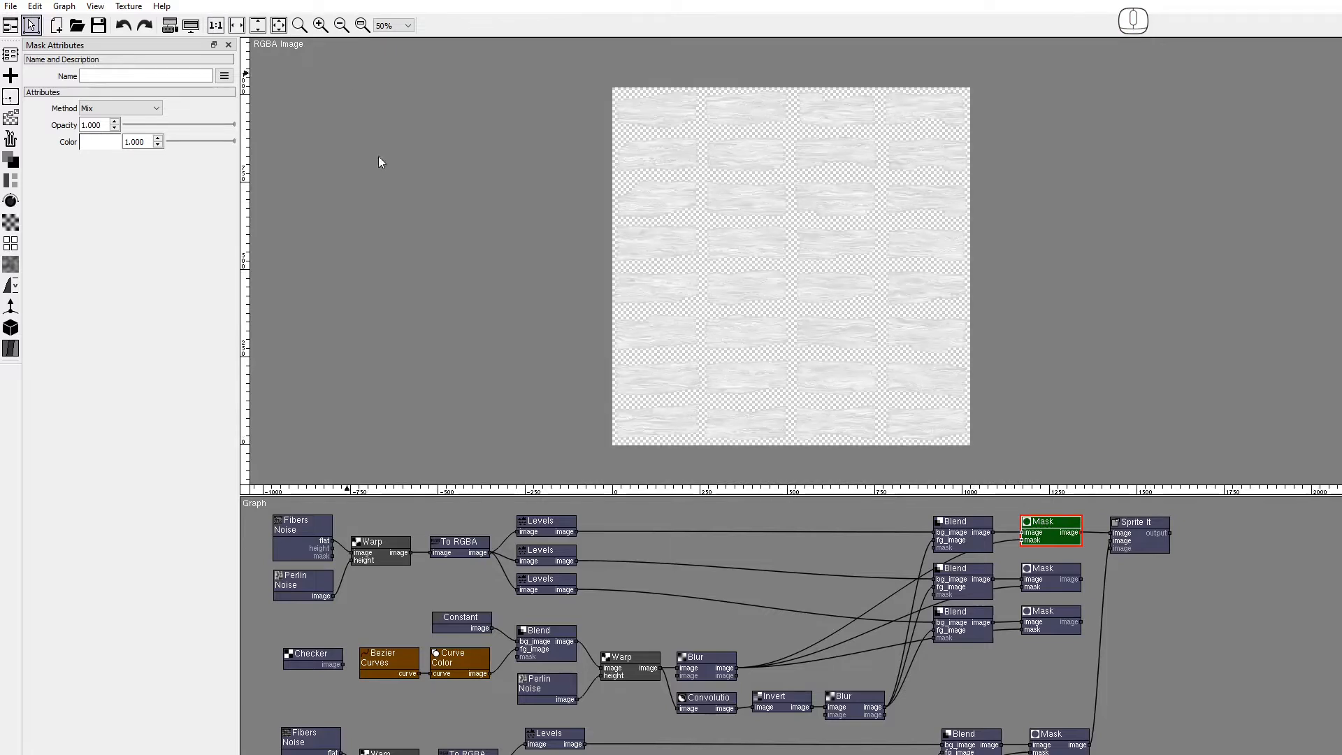
{"action": "left_click", "coordinate": [1055, 742]}
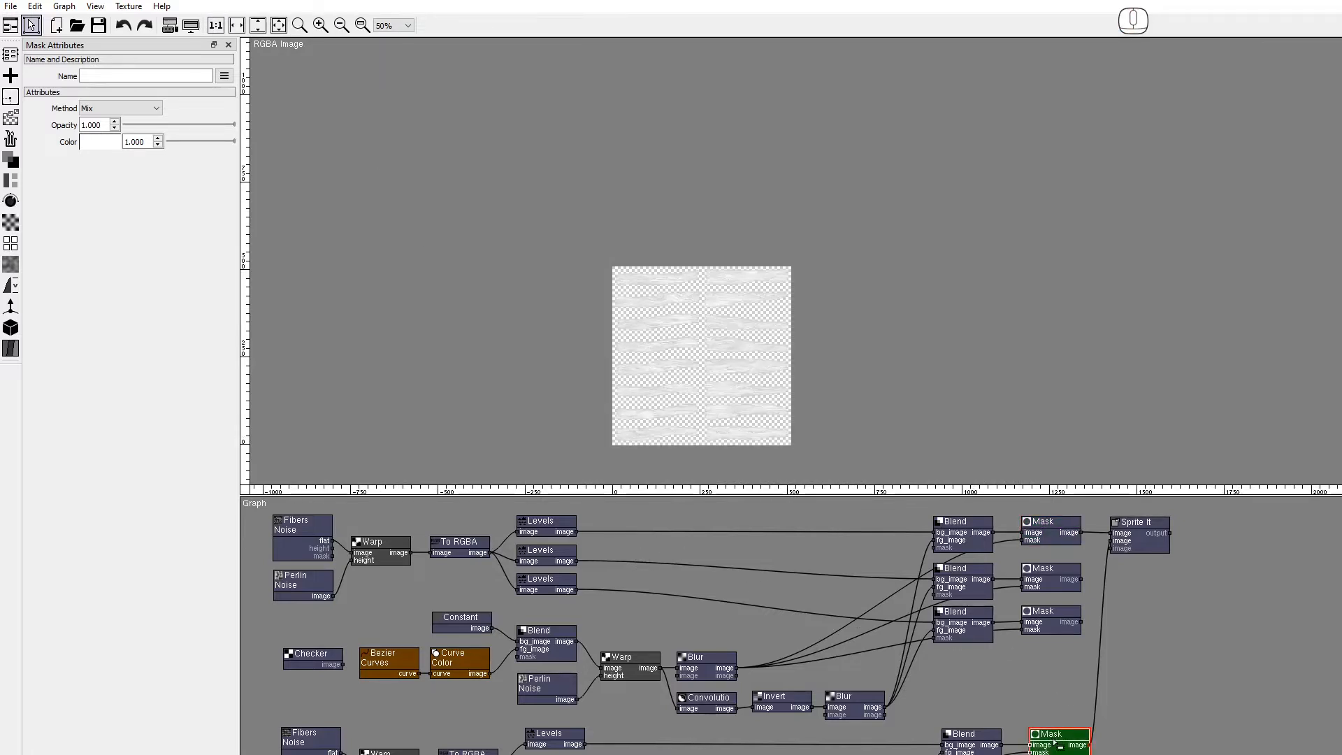
{"action": "left_click", "coordinate": [215, 25]}
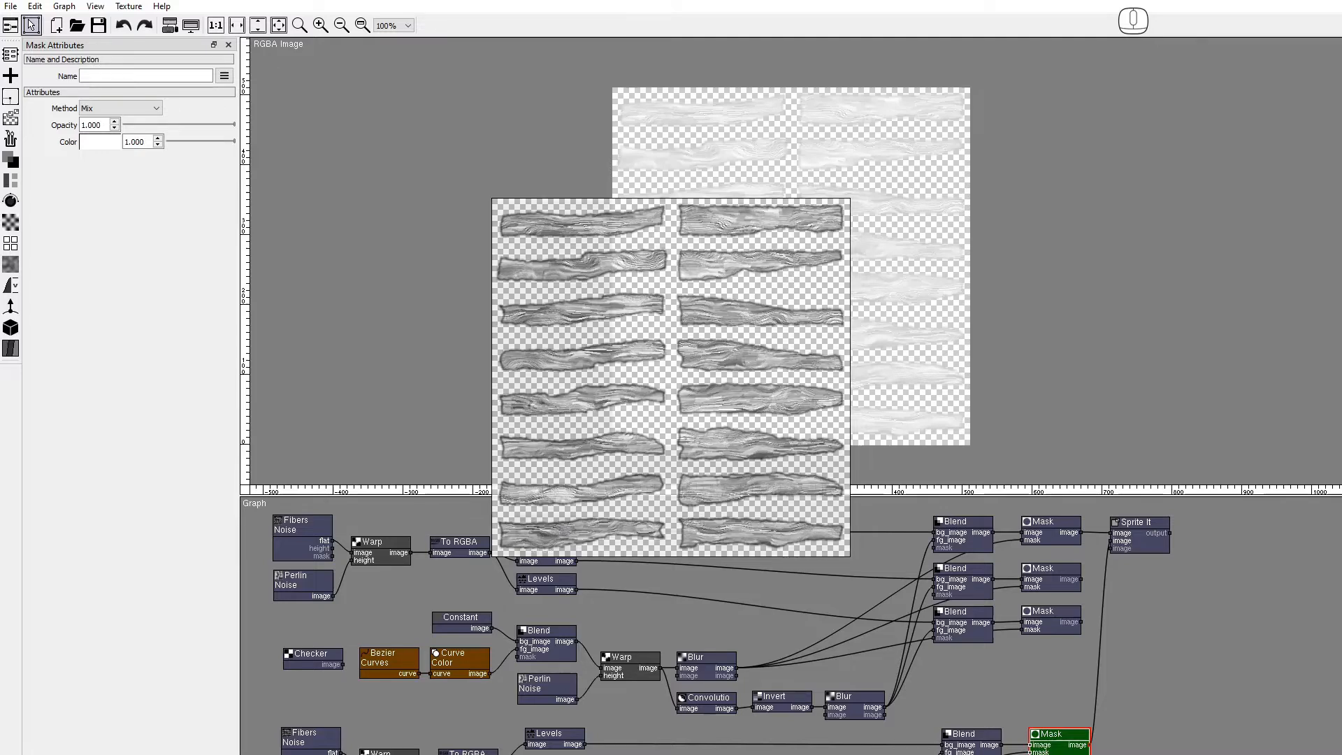
Step: Set Input Y 1 to 8 and Aspect 1 to 2.000 on the Sprite It node
{"action": "left_click", "coordinate": [1135, 533]}
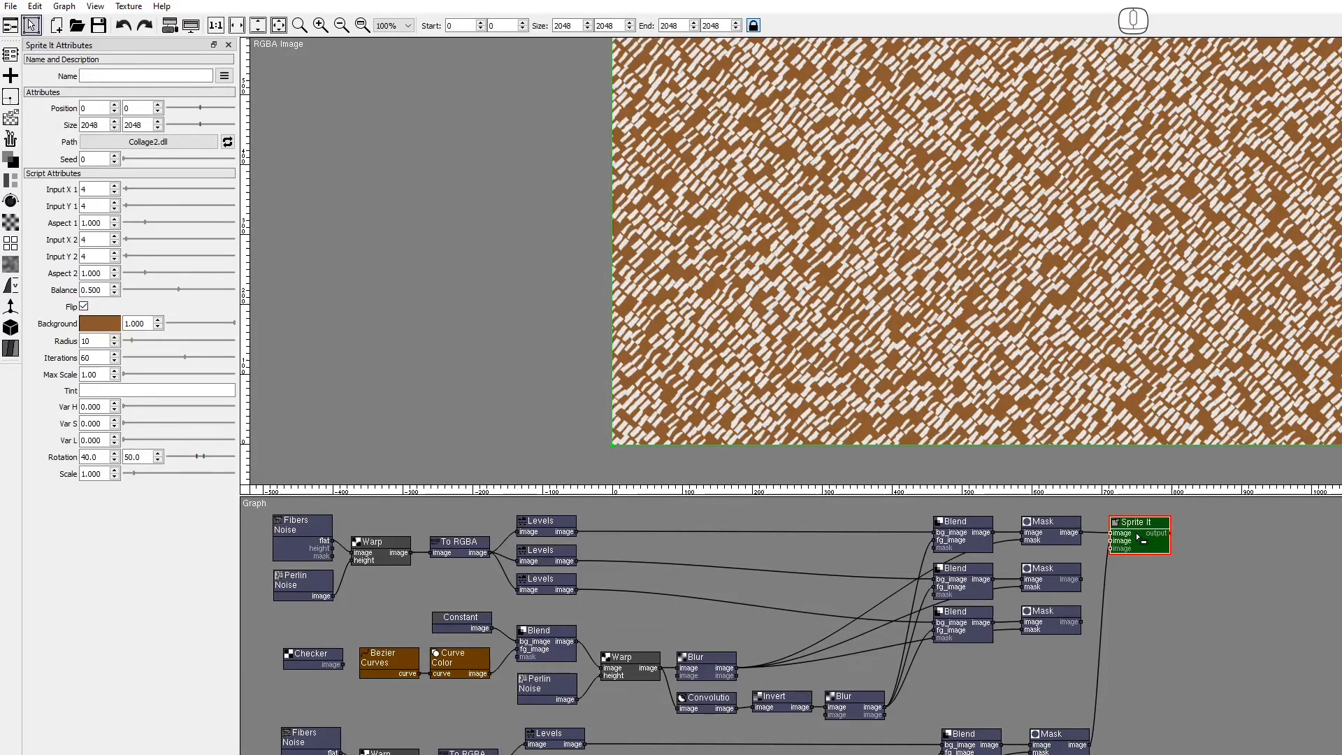
{"action": "double_click", "coordinate": [95, 210]}
{"action": "key", "text": "Tab"}
{"action": "type", "text": "2"}
{"action": "key", "text": "Tab"}
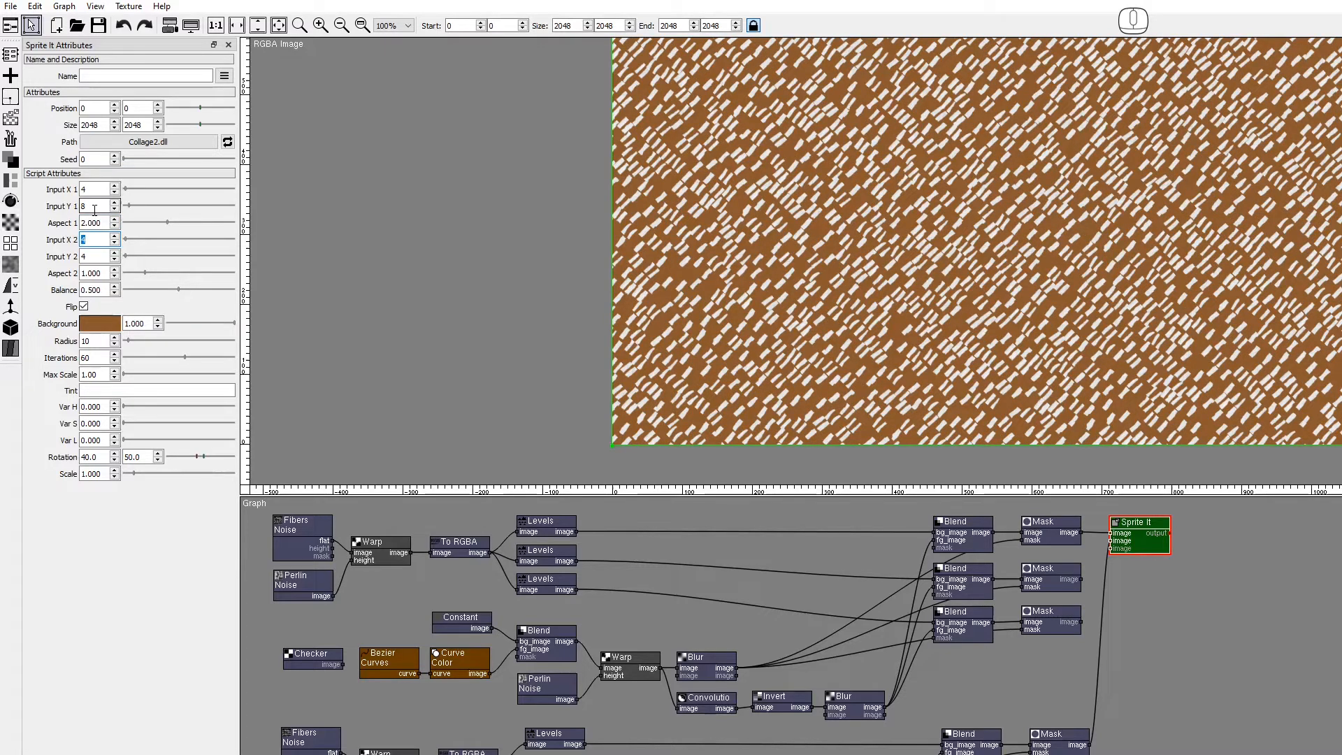
Step: Set the Sprite It node's Input X 2 to 2, Input Y 2 to 8 and Aspect 2 to 4.000
{"action": "type", "text": "2"}
{"action": "key", "text": "Tab"}
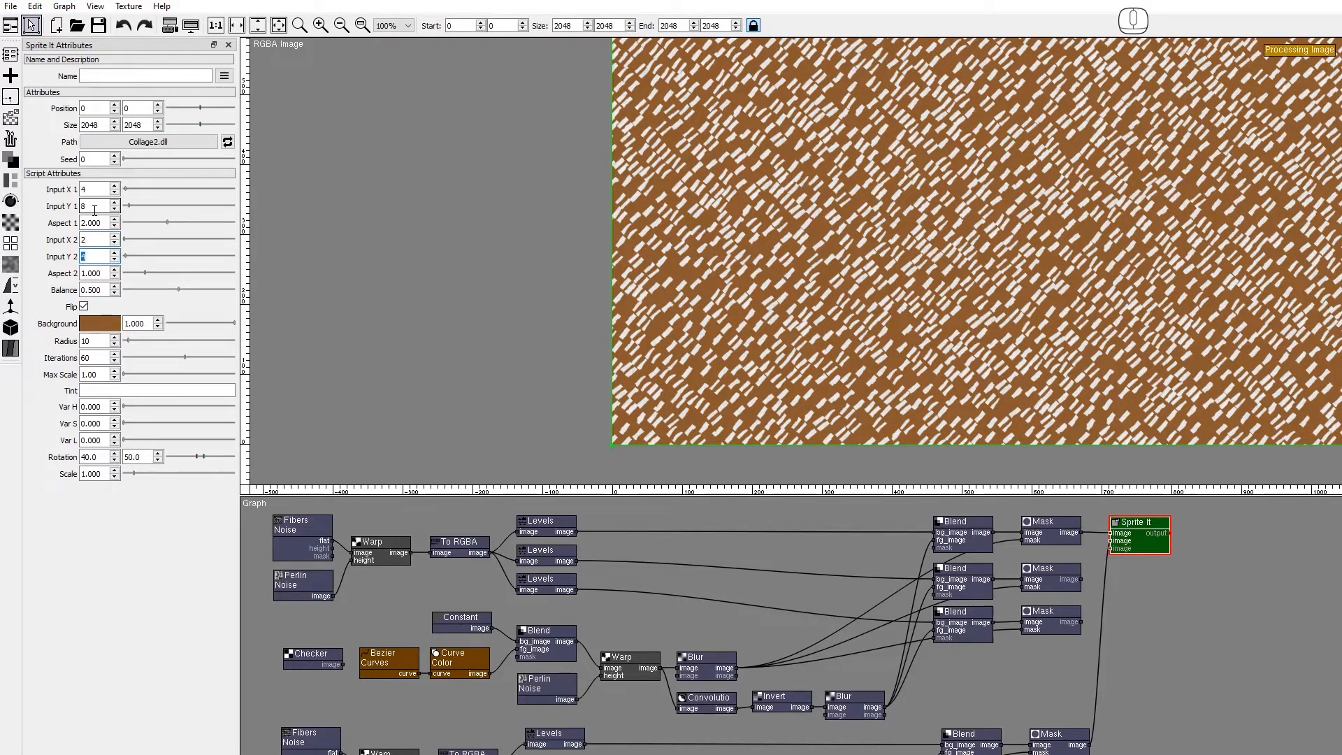
{"action": "type", "text": "8"}
{"action": "key", "text": "Tab"}
{"action": "type", "text": "4"}
{"action": "key", "text": "Tab"}
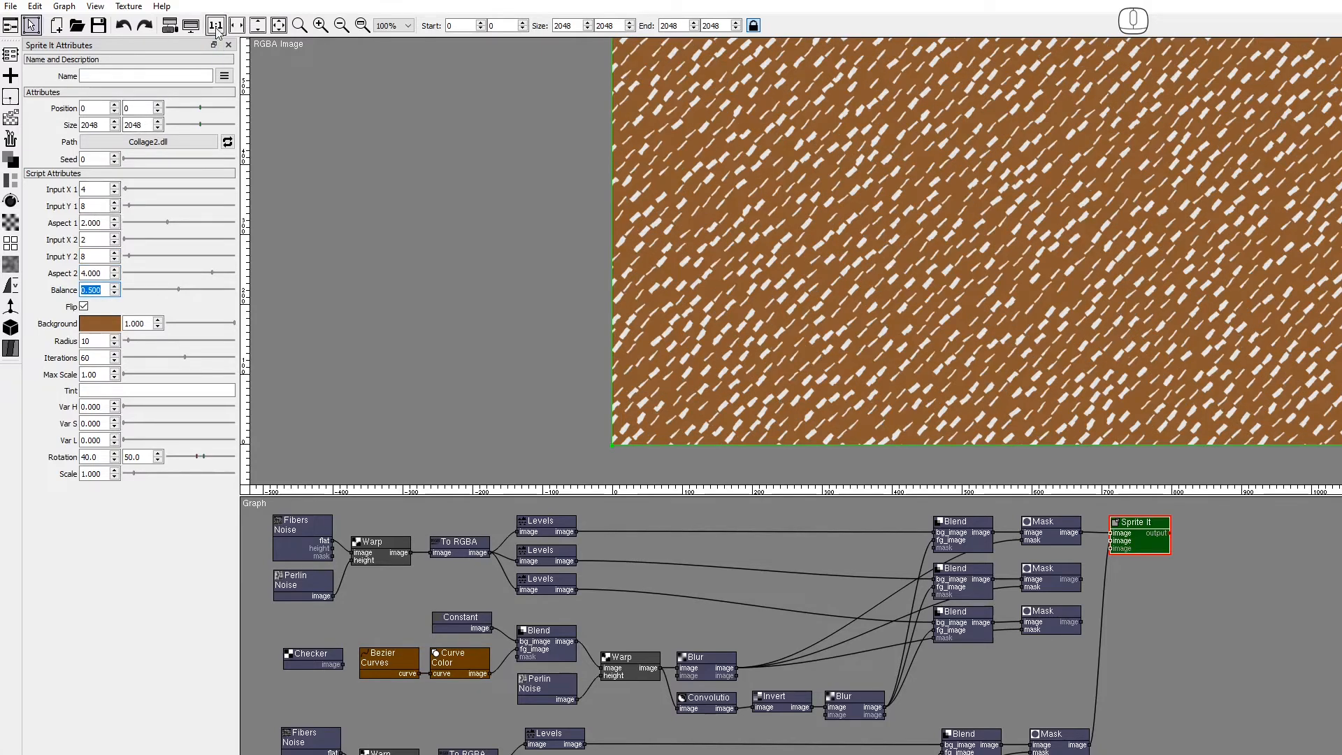
Step: Try Balance values of 0.151 and 0.881 on the Sprite It node, and set the Balance to 0.350
{"action": "left_click", "coordinate": [215, 26]}
{"action": "left_click", "coordinate": [320, 25]}
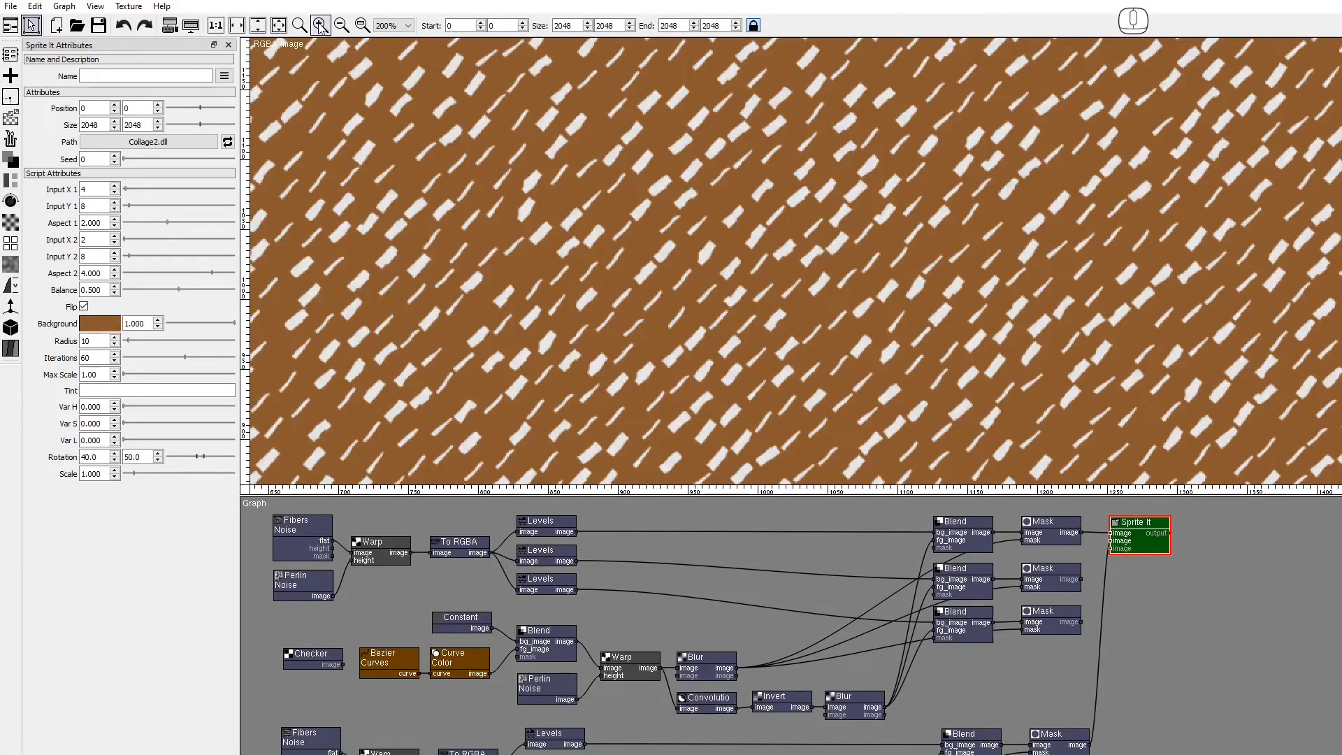
{"action": "left_click", "coordinate": [140, 290]}
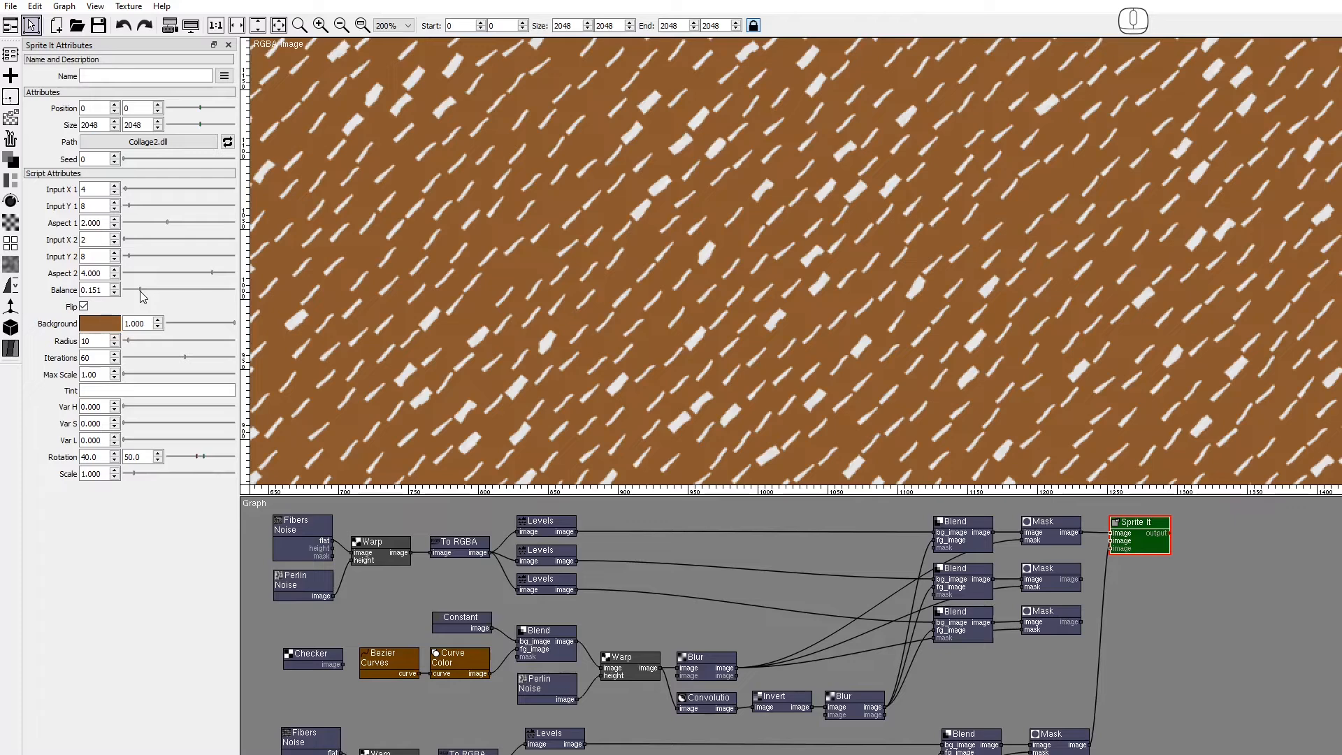
{"action": "left_click", "coordinate": [221, 290]}
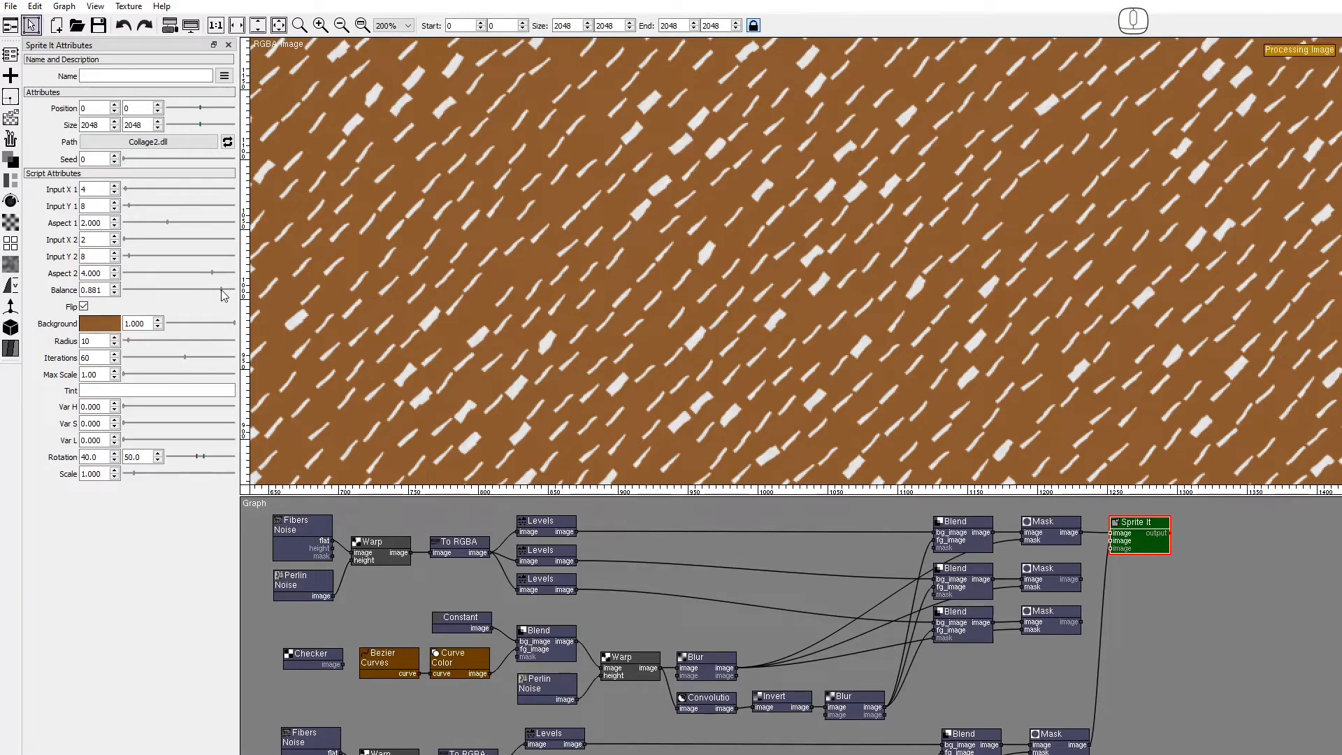
{"action": "double_click", "coordinate": [94, 289]}
{"action": "type", "text": "0.350"}
{"action": "key", "text": "Return"}
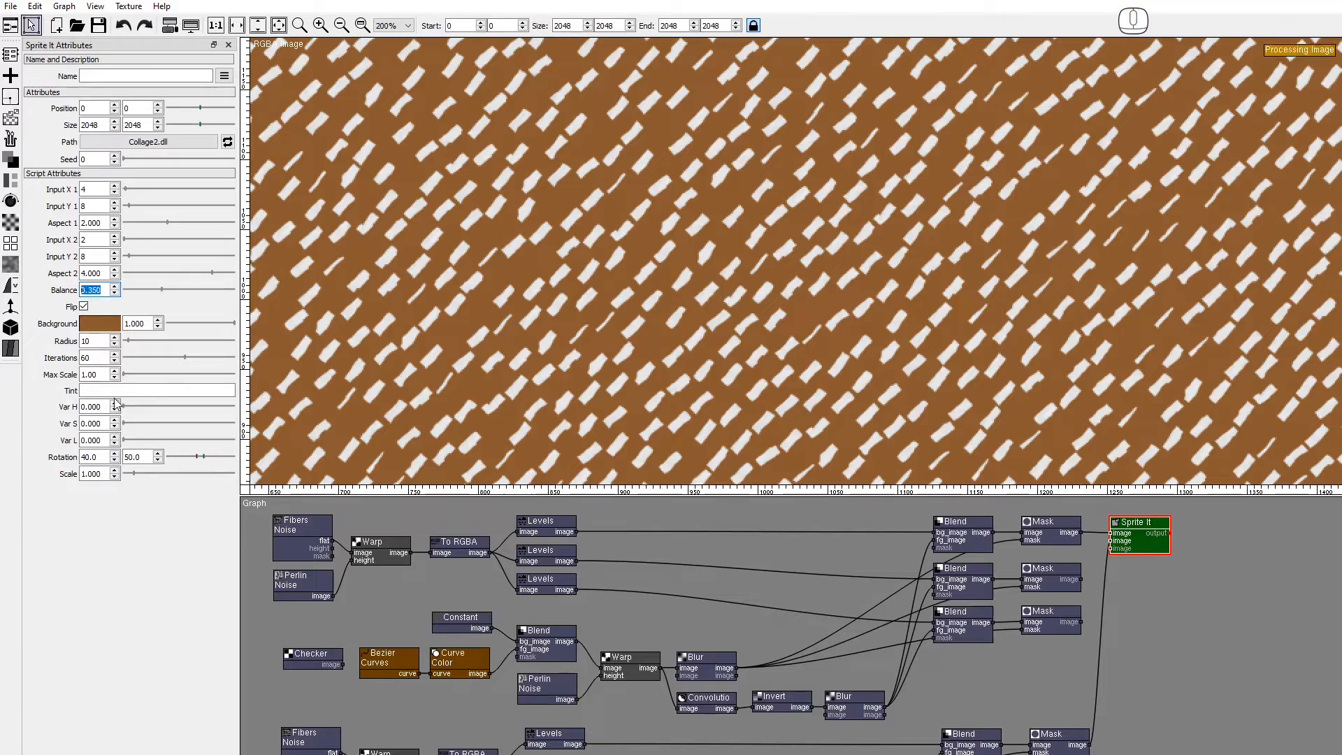
Step: Set the Sprite It node's Radius to 6
{"action": "double_click", "coordinate": [100, 343]}
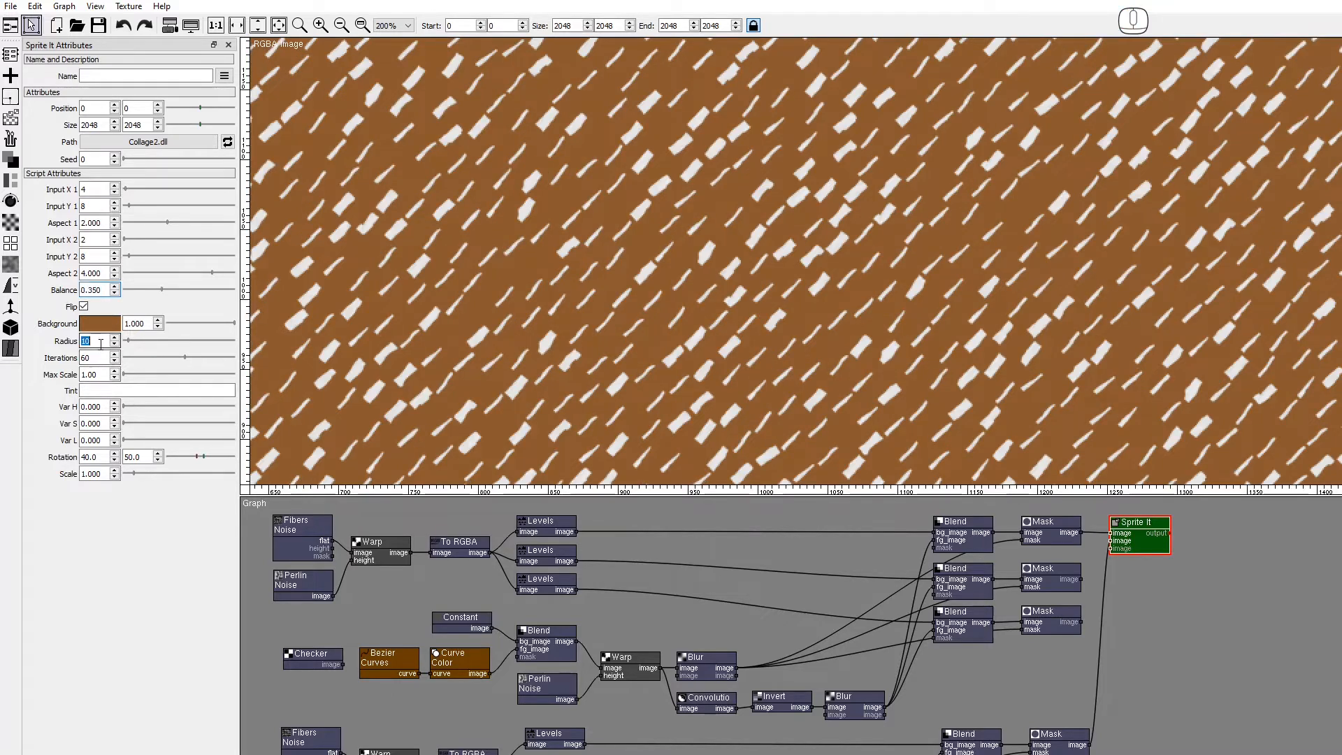
{"action": "type", "text": "6"}
{"action": "key", "text": "Return"}
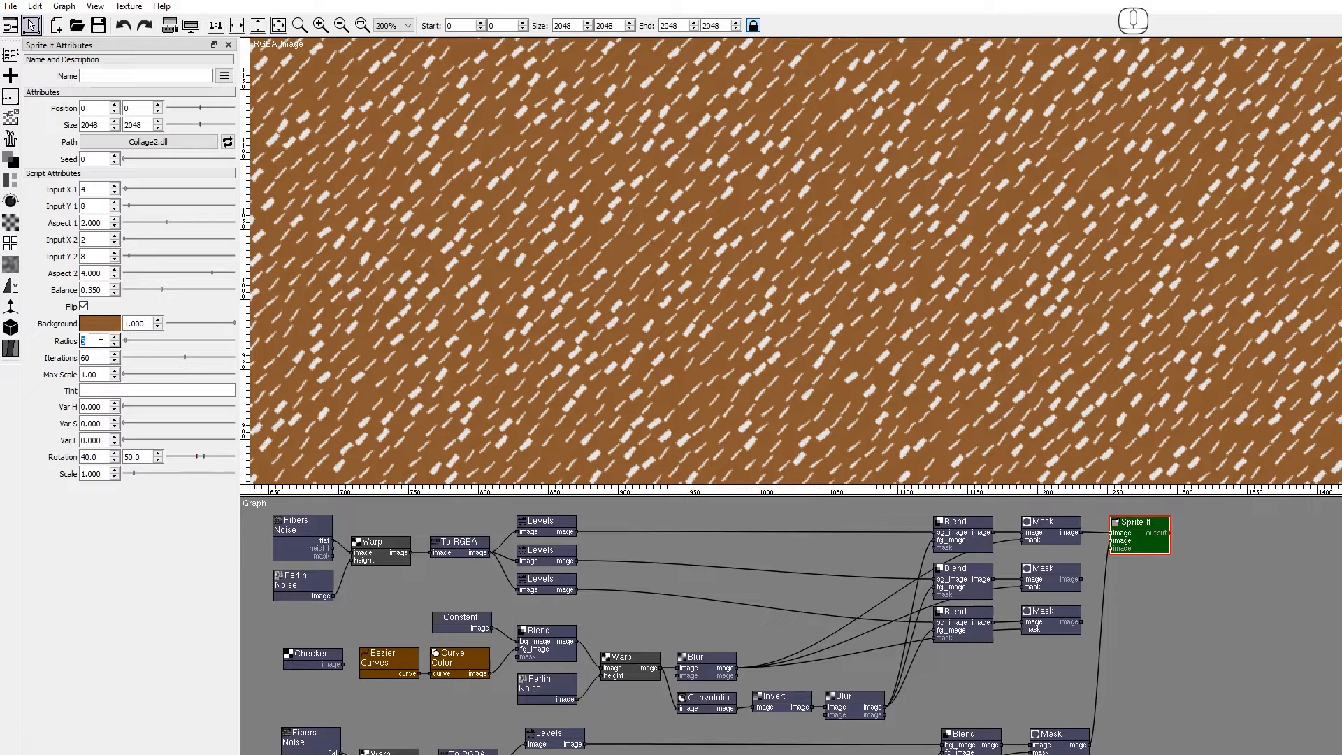
{"action": "type", "text": "6"}
Step: Set the Sprite It rotation range from -40.0 to 40.0 and its Scale to 6.000
{"action": "double_click", "coordinate": [94, 457]}
{"action": "key", "text": "BackSpace"}
{"action": "type", "text": "-40"}
{"action": "key", "text": "Tab"}
{"action": "type", "text": "40"}
{"action": "key", "text": "Tab"}
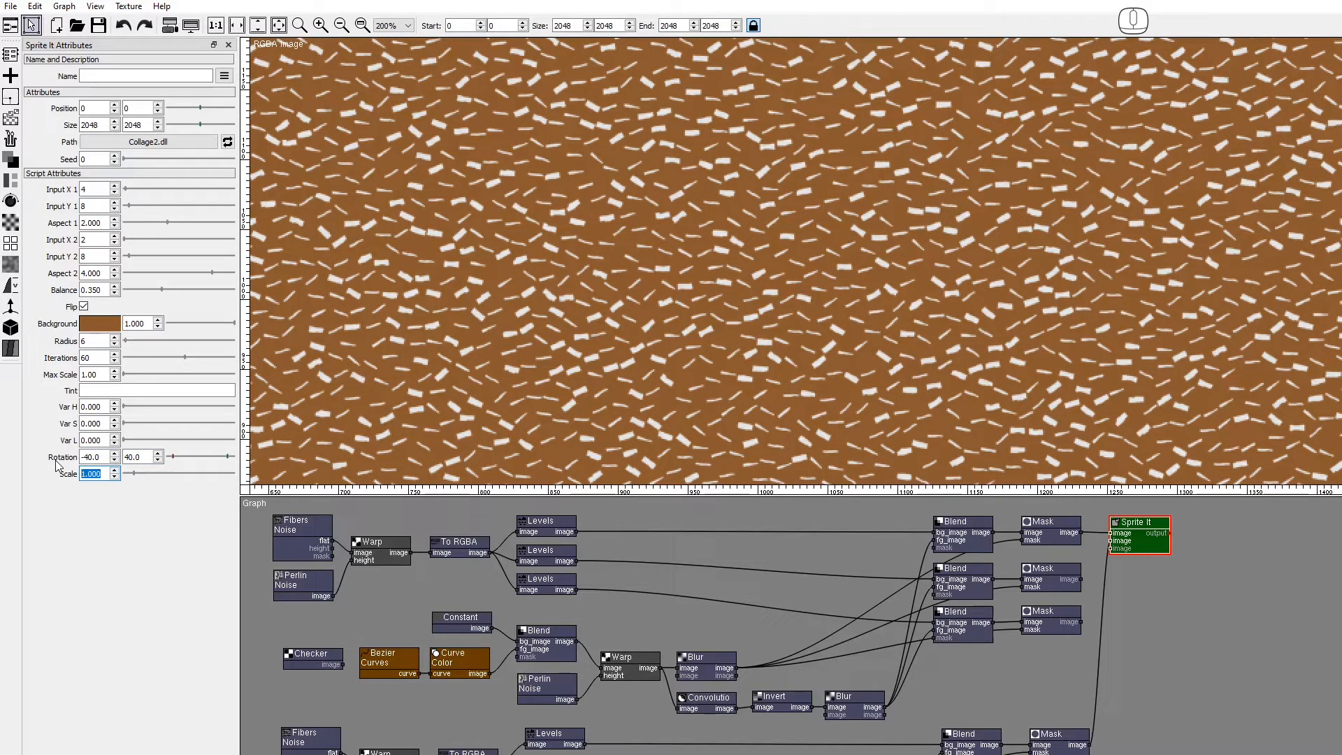
{"action": "type", "text": "6"}
{"action": "key", "text": "Return"}
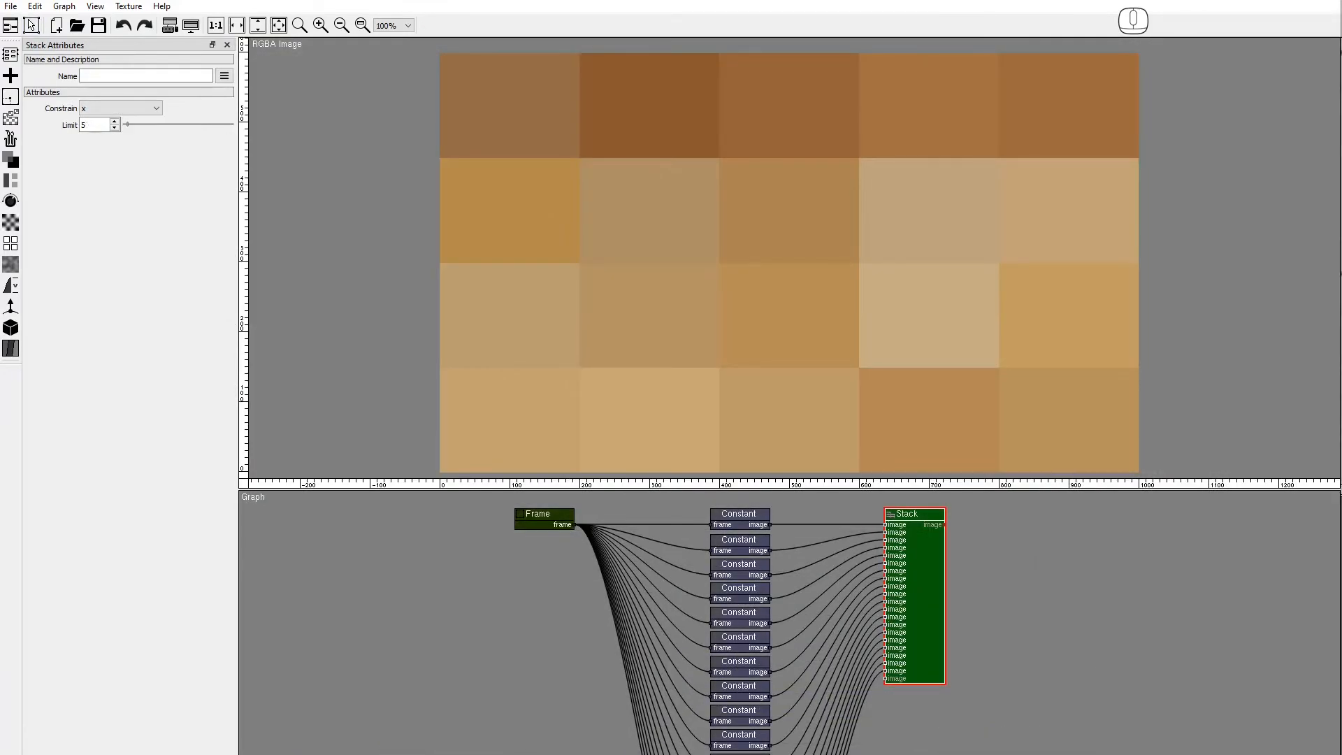
Step: Copy the first Constant node's HTML color c3a26fff into tints.txt in Notepad, followed by a comma
{"action": "left_click", "coordinate": [748, 520]}
{"action": "left_click", "coordinate": [100, 158]}
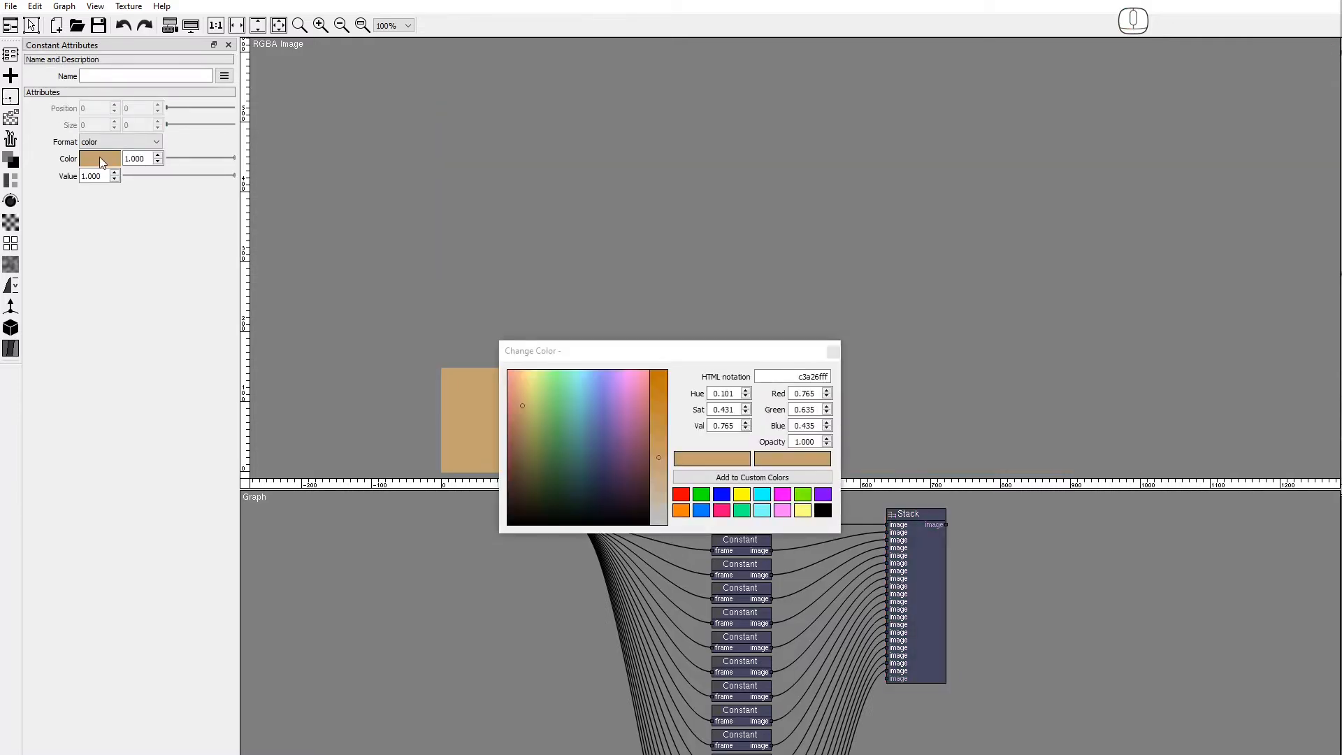
{"action": "double_click", "coordinate": [812, 376]}
{"action": "key", "text": "ctrl+c"}
{"action": "key", "text": "alt+Tab"}
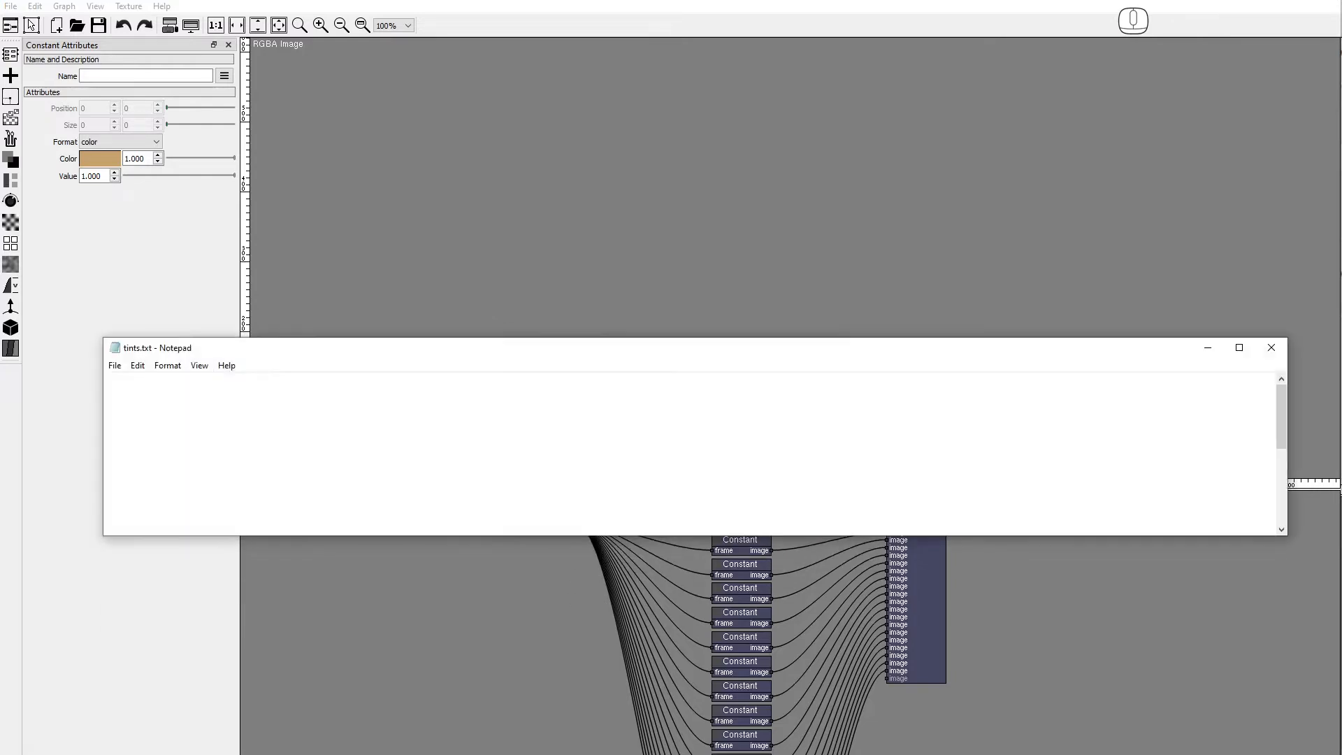
{"action": "key", "text": "ctrl+v"}
{"action": "type", "text": ","}
Step: Append the second Constant node's HTML color c8a774ff and a comma to tints.txt in Notepad
{"action": "left_click", "coordinate": [532, 580]}
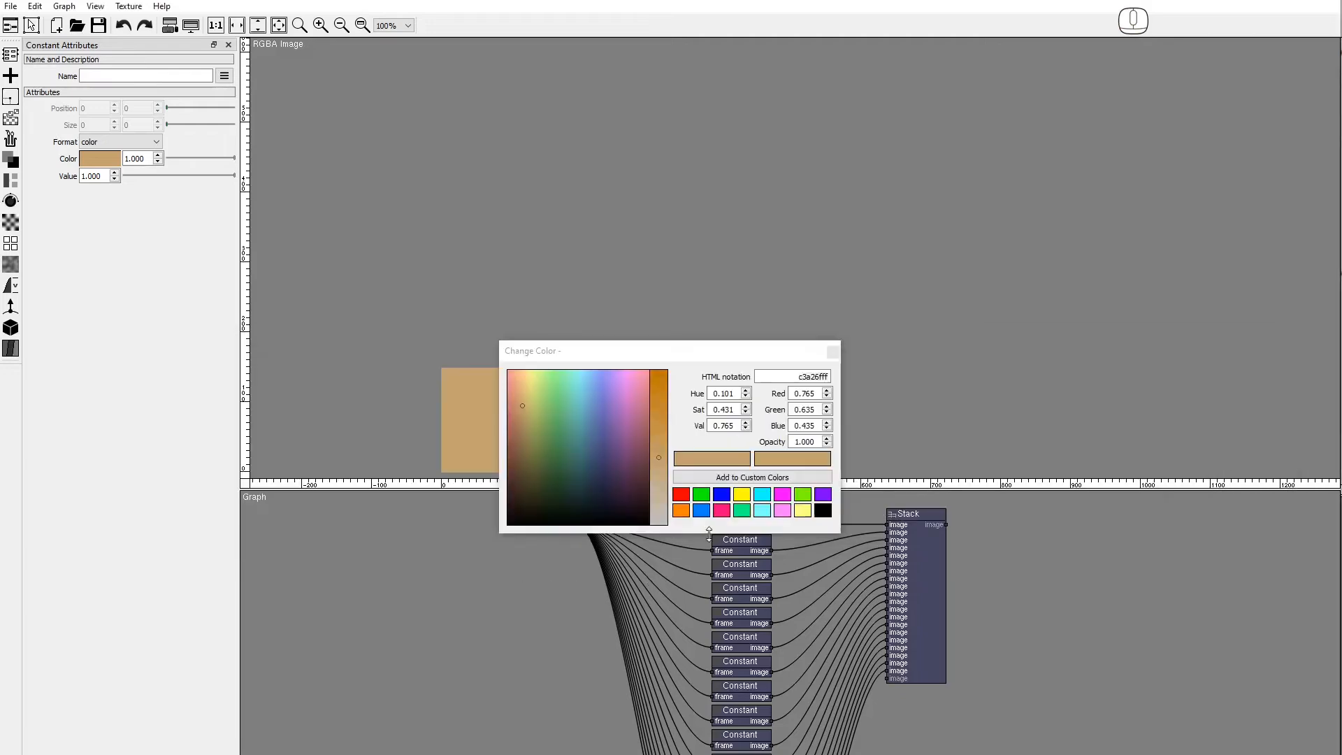
{"action": "left_click_drag", "start_coordinate": [705, 348], "coordinate": [1045, 262]}
{"action": "left_click", "coordinate": [748, 549]}
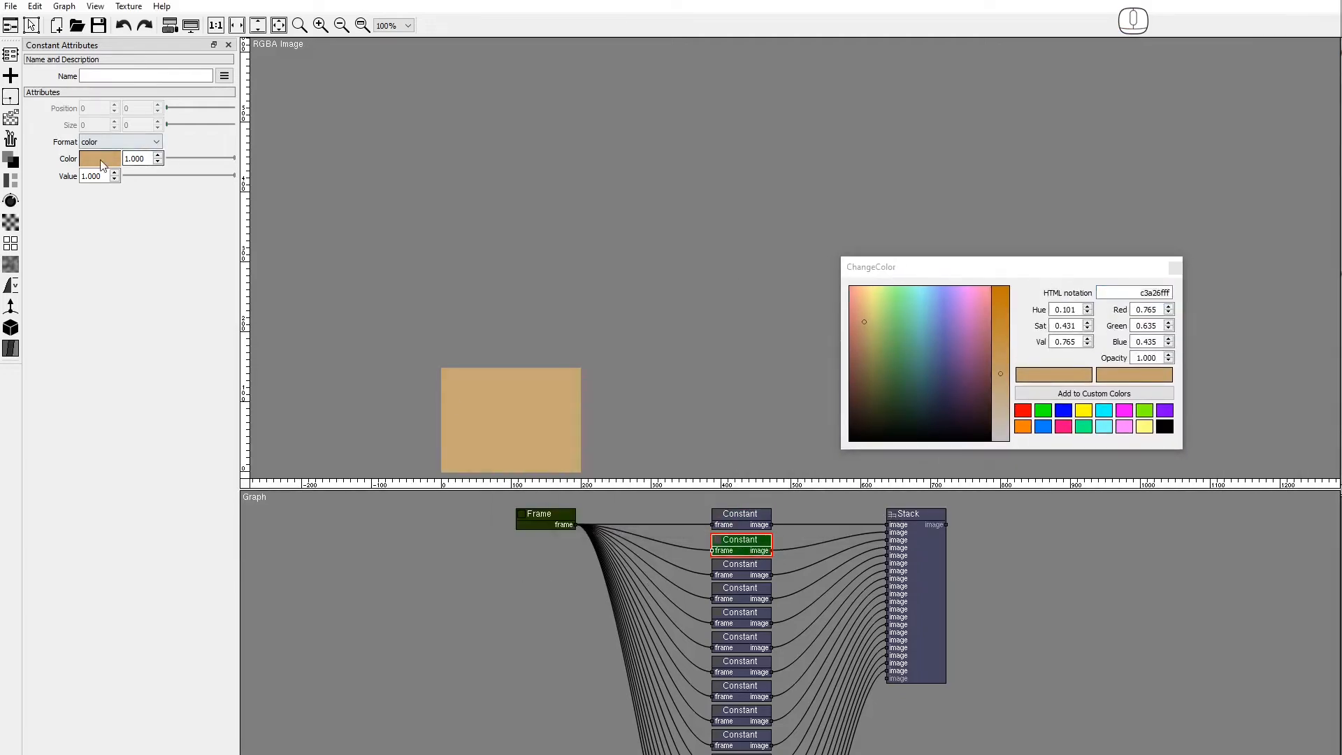
{"action": "double_click", "coordinate": [1153, 292]}
{"action": "key", "text": "ctrl+c"}
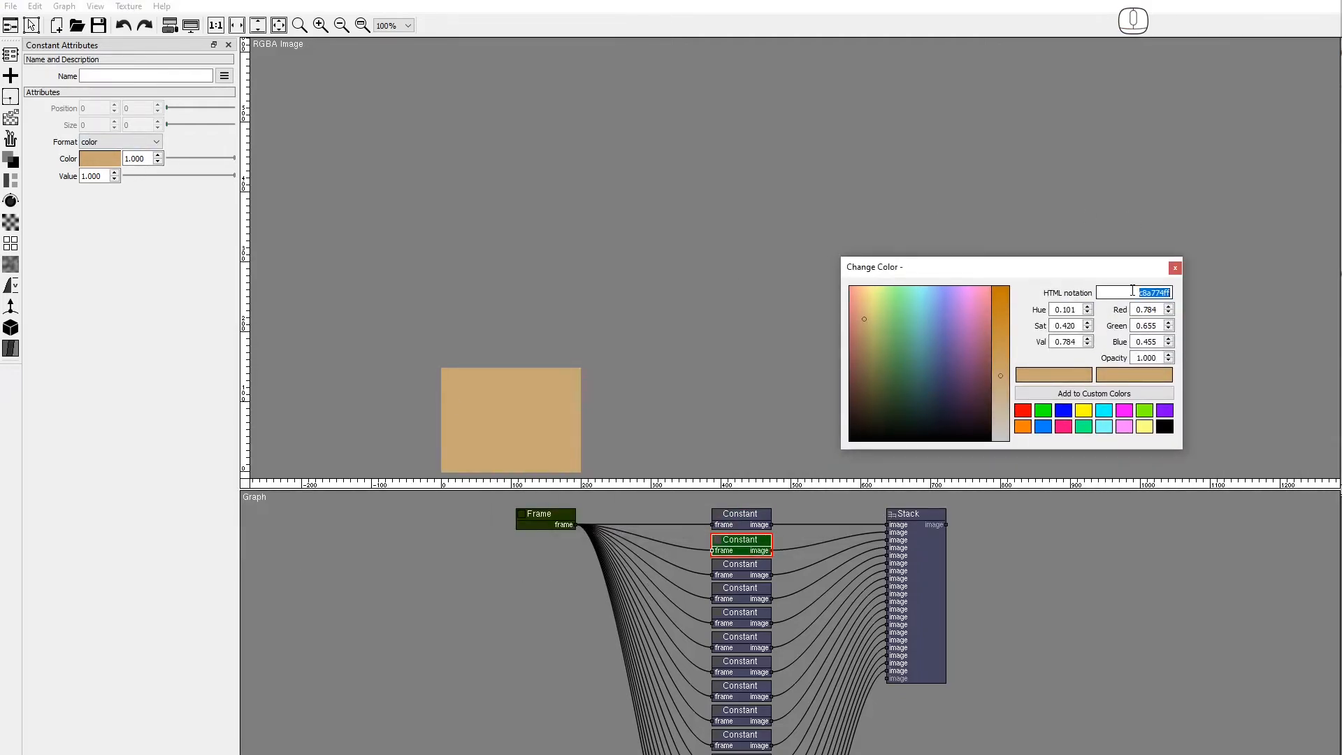
{"action": "key", "text": "alt+Tab"}
{"action": "key", "text": "ctrl+v"}
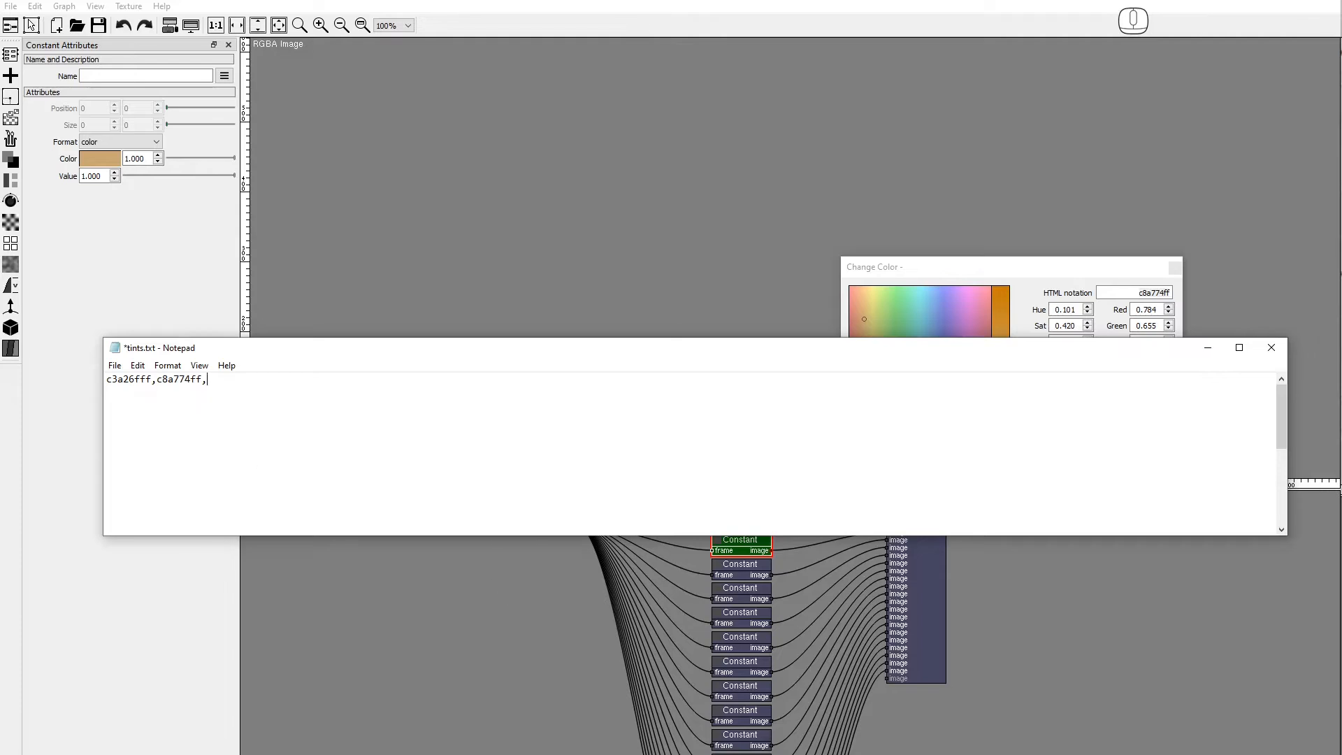
Step: Append the third Constant node's HTML color bc9b69ff and a comma to tints.txt in Notepad
{"action": "left_click", "coordinate": [745, 566]}
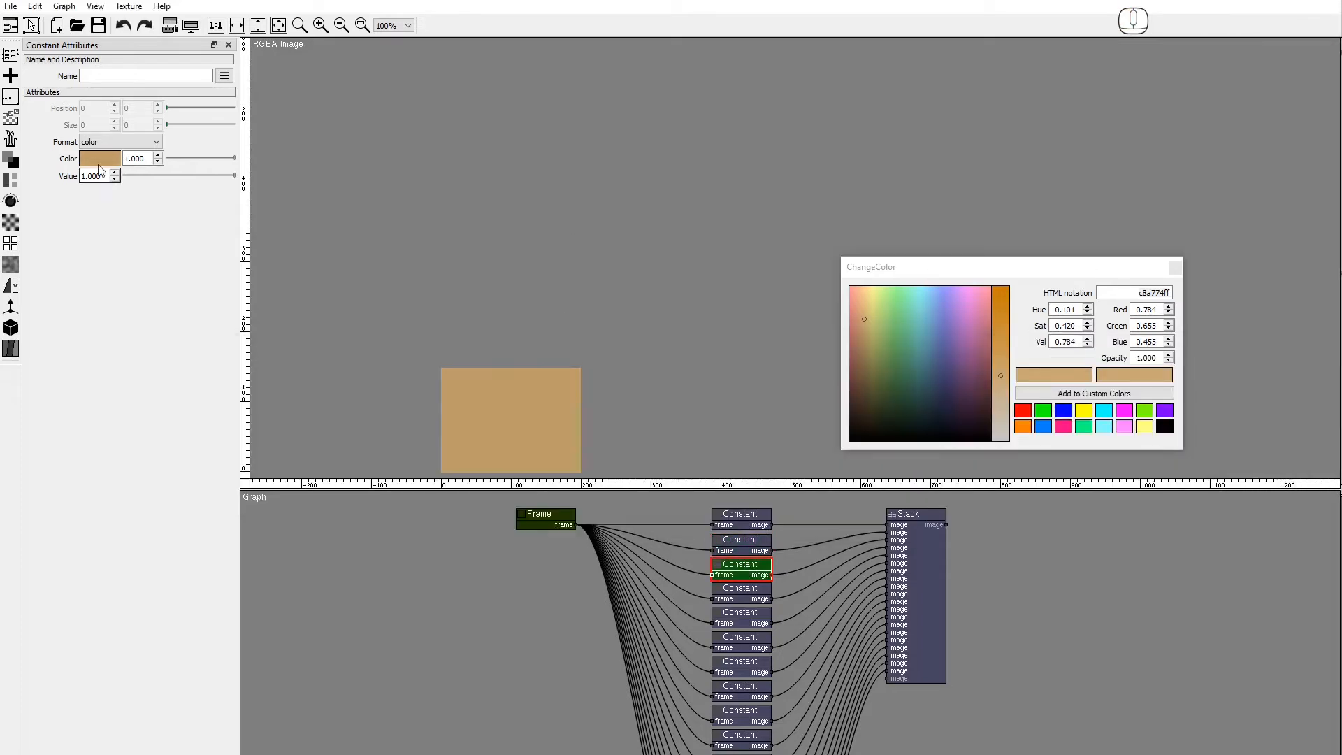
{"action": "left_click", "coordinate": [100, 159]}
{"action": "double_click", "coordinate": [1140, 292]}
{"action": "key", "text": "ctrl+c"}
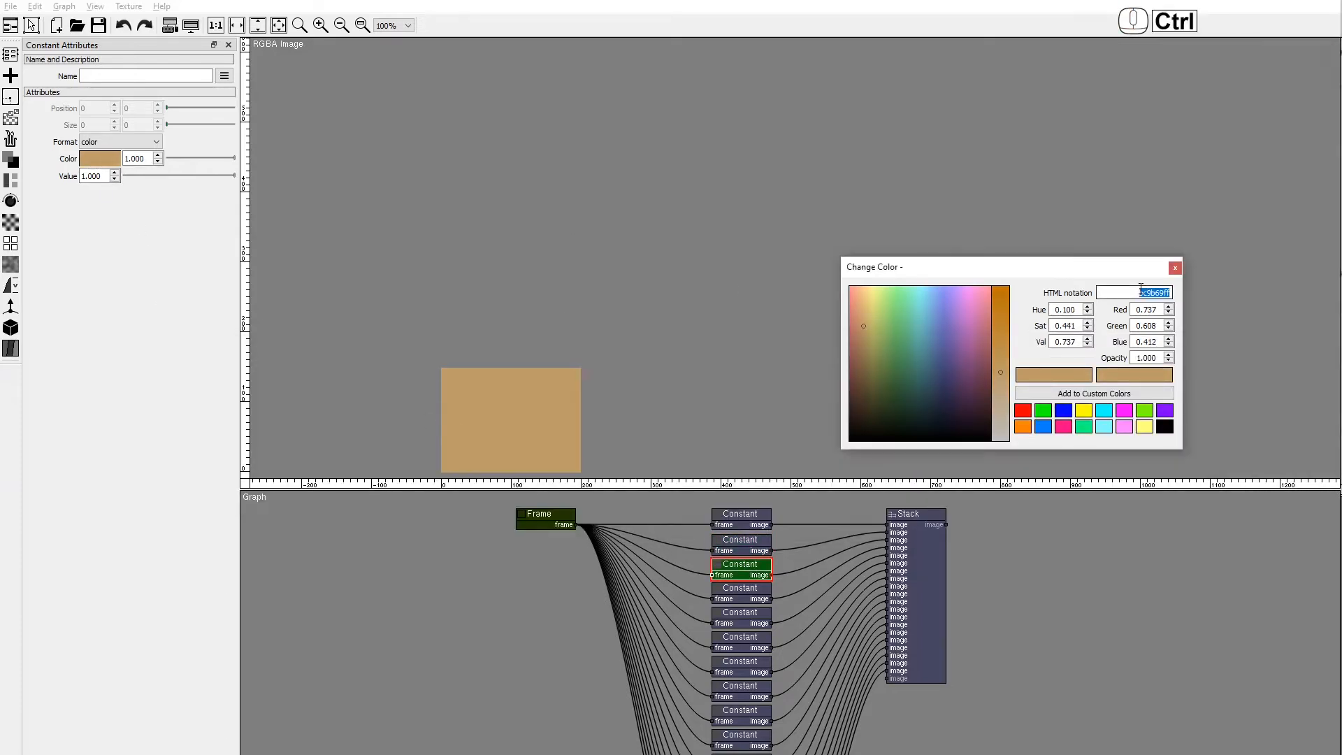
{"action": "key", "text": "alt+Tab"}
{"action": "key", "text": "ctrl+v"}
{"action": "type", "text": ","}
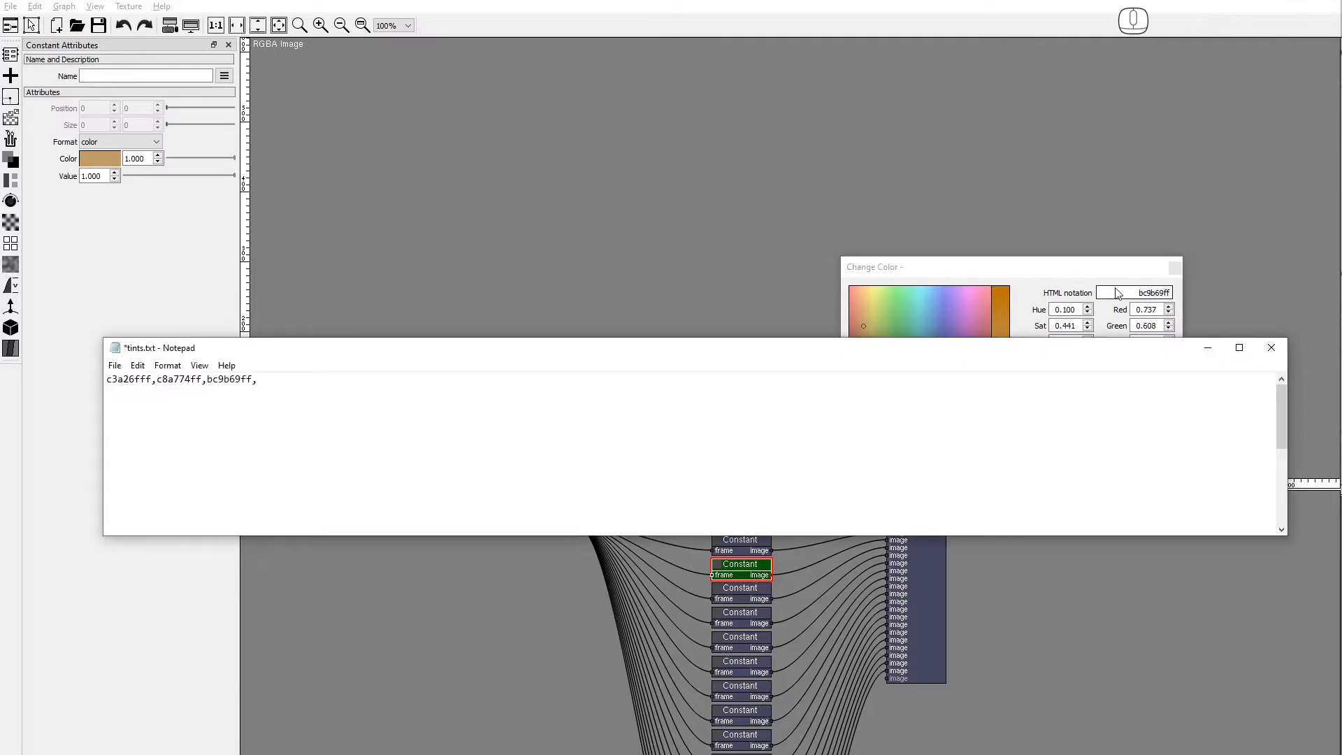
Step: Append the fourth Constant node's HTML color b58856ff to the list in tints.txt in Notepad
{"action": "left_click", "coordinate": [757, 594]}
{"action": "left_click", "coordinate": [103, 160]}
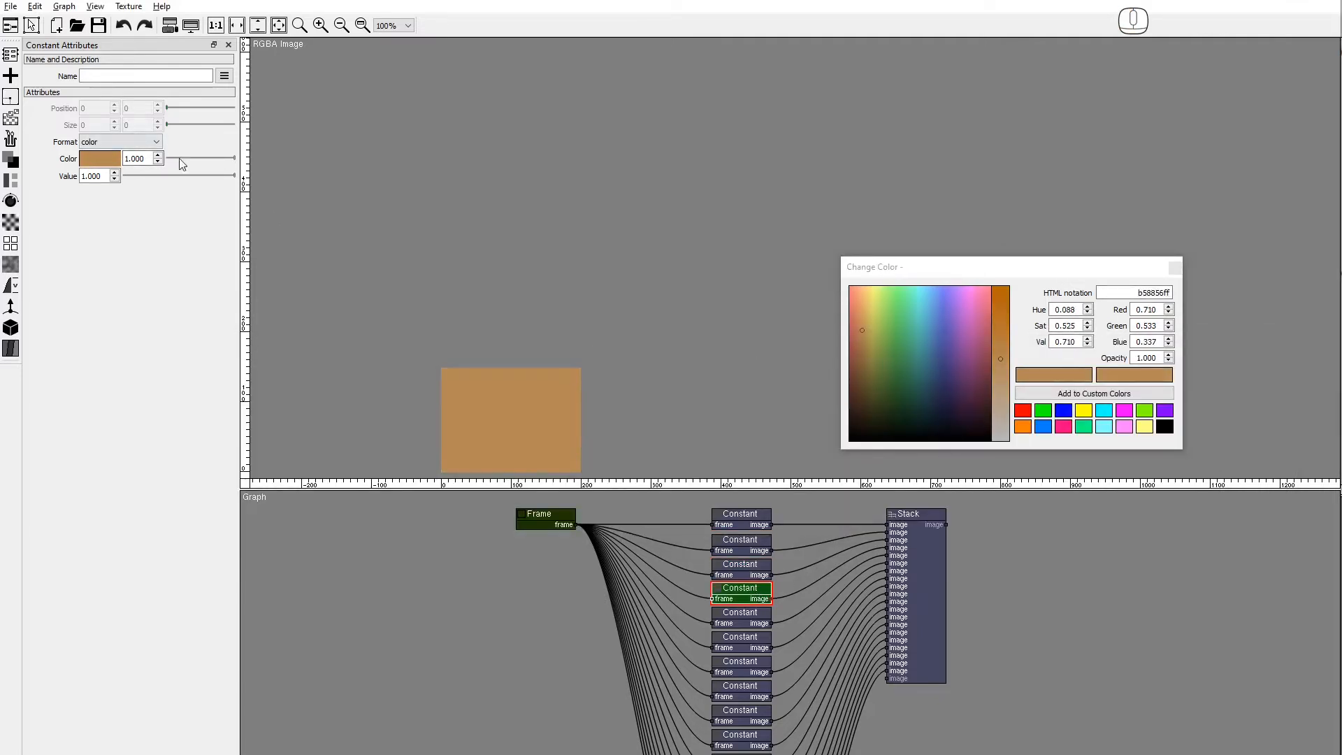
{"action": "double_click", "coordinate": [1124, 291]}
{"action": "key", "text": "ctrl+c"}
{"action": "key", "text": "alt+Tab"}
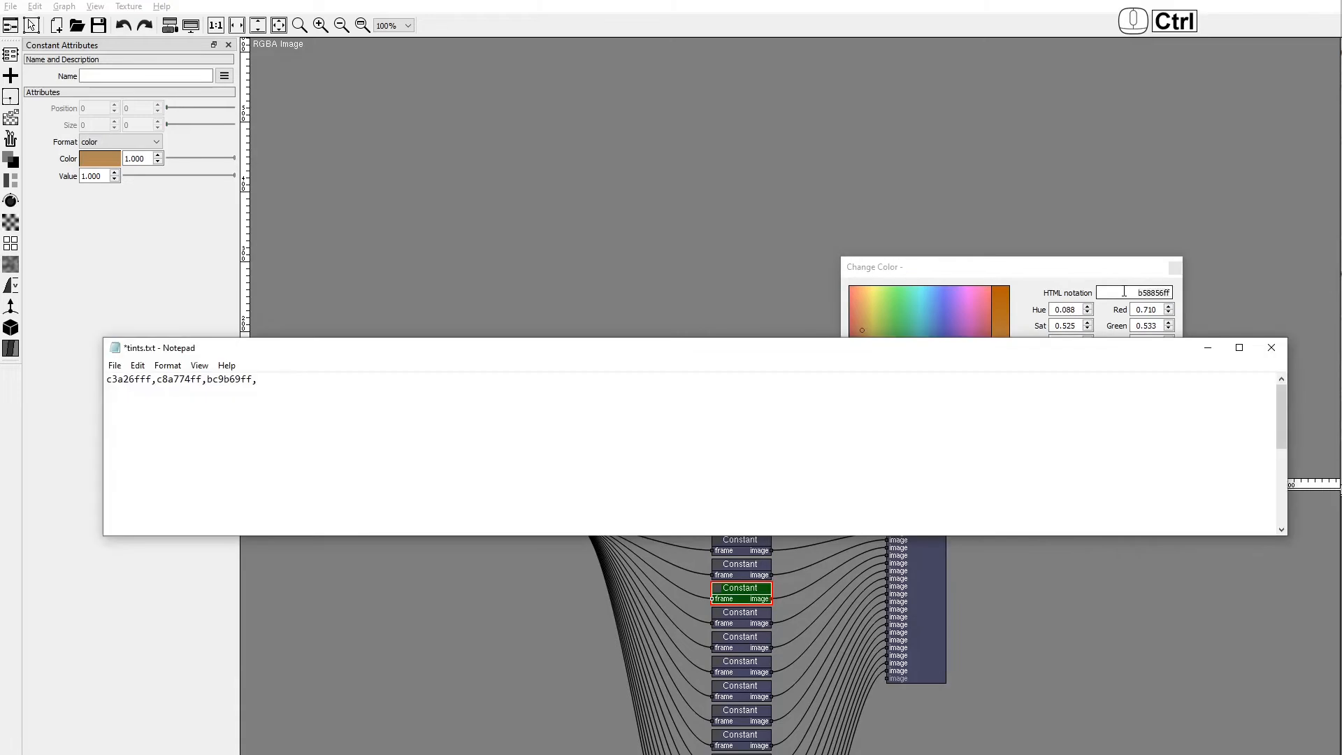
{"action": "key", "text": "ctrl+v"}
Step: Copy the four-color list c3a26fff,c8a774ff,bc9b69ff,b58856ff from tints.txt into the Sprite It node's Tint
{"action": "key", "text": "ctrl+a"}
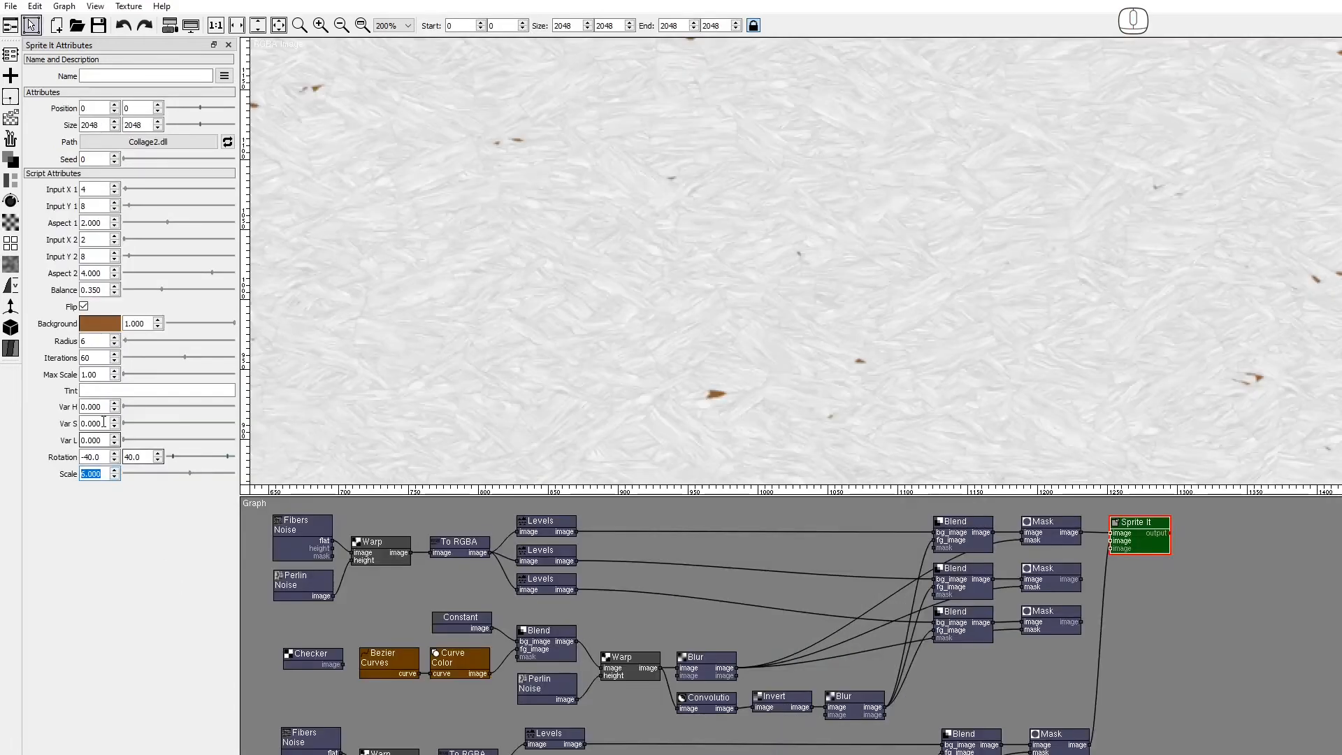
{"action": "left_click", "coordinate": [118, 392]}
{"action": "key", "text": "ctrl+v"}
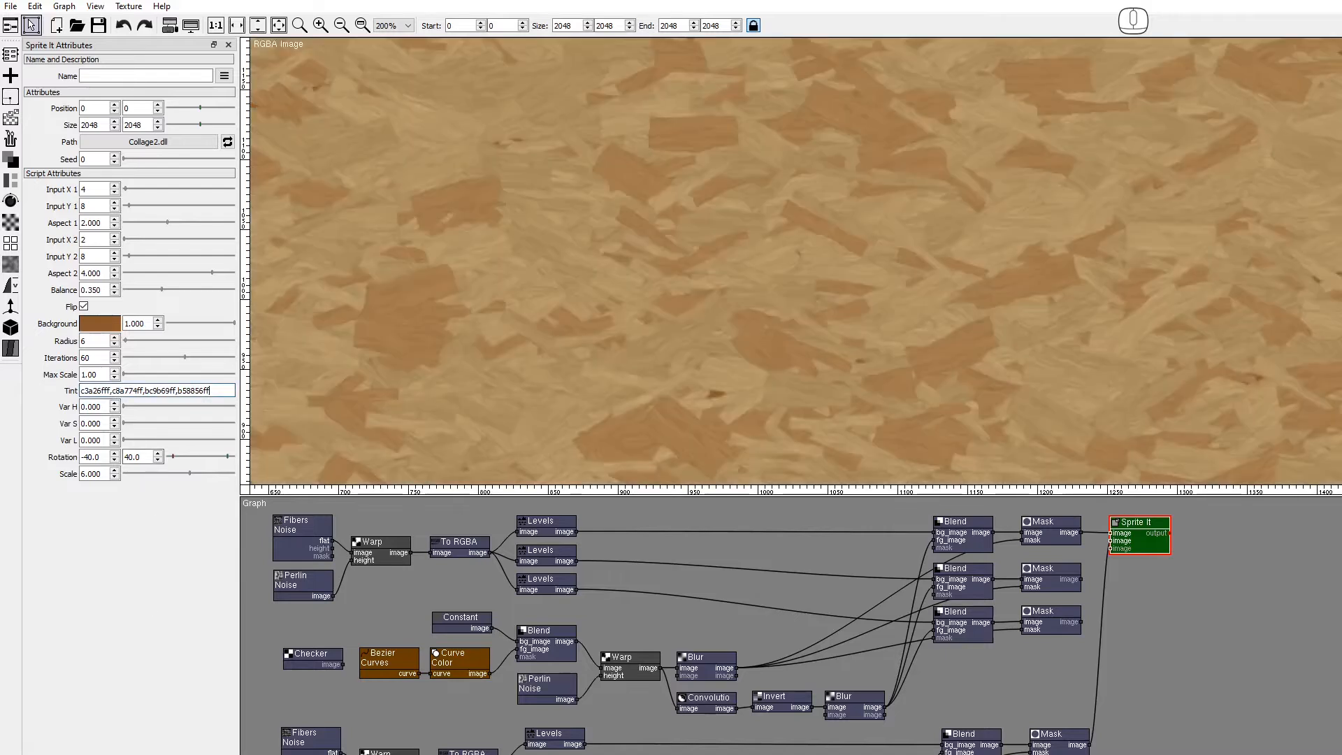
Step: Replace the Sprite It node's Tint with the full color list copied from Notepad, ending in 8c592eff,956338ff,a37143ff,9d6b3fff
{"action": "key", "text": "alt+Tab"}
{"action": "key", "text": "ctrl+v"}
{"action": "left_click_drag", "start_coordinate": [1094, 450], "coordinate": [250, 453]}
{"action": "left_click_drag", "start_coordinate": [105, 453], "coordinate": [105, 441]}
{"action": "key", "text": "ctrl+c"}
{"action": "left_click", "coordinate": [90, 643]}
{"action": "left_click", "coordinate": [234, 391]}
{"action": "key", "text": "ctrl+a"}
{"action": "key", "text": "ctrl+v"}
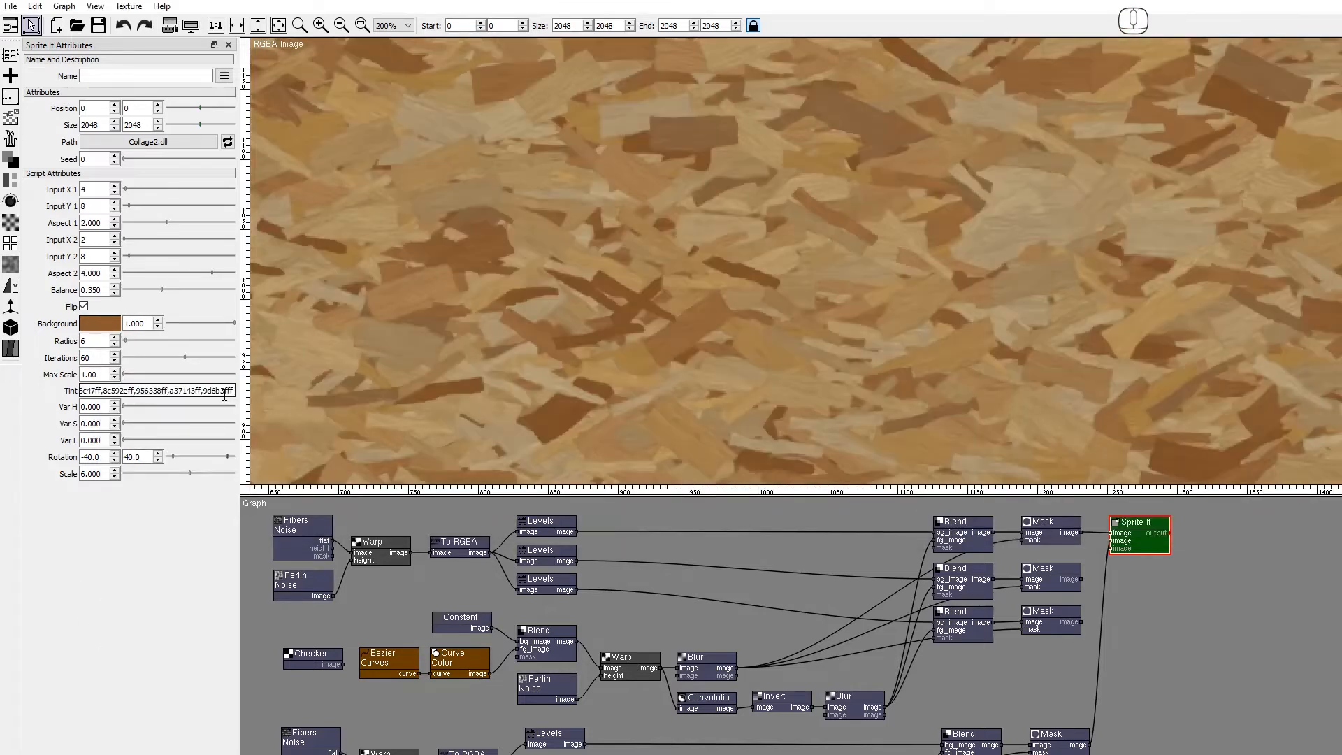
Step: Try a hue variation (Var H) of 0.100 on the Sprite It node, and reduce it to 0.010
{"action": "double_click", "coordinate": [94, 407]}
{"action": "type", "text": "0.1"}
{"action": "key", "text": "Return"}
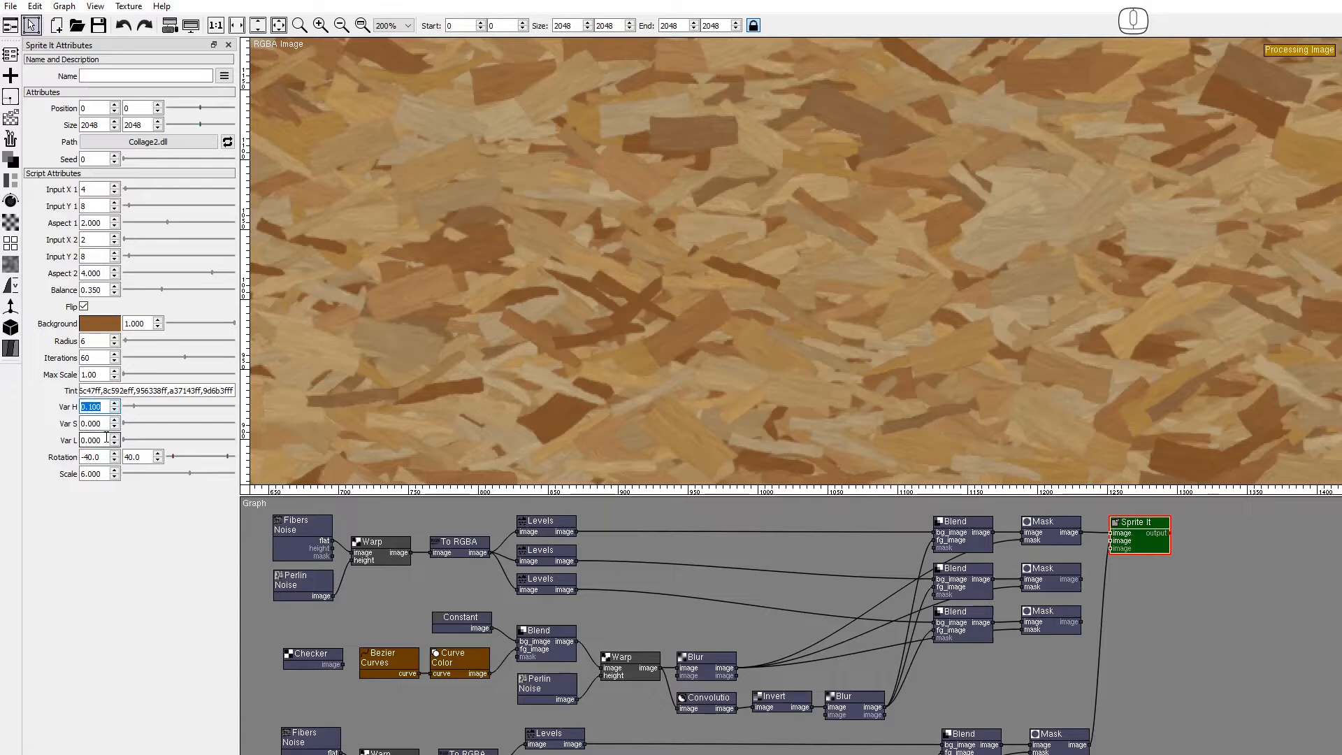
{"action": "type", "text": "0.01"}
{"action": "key", "text": "Return"}
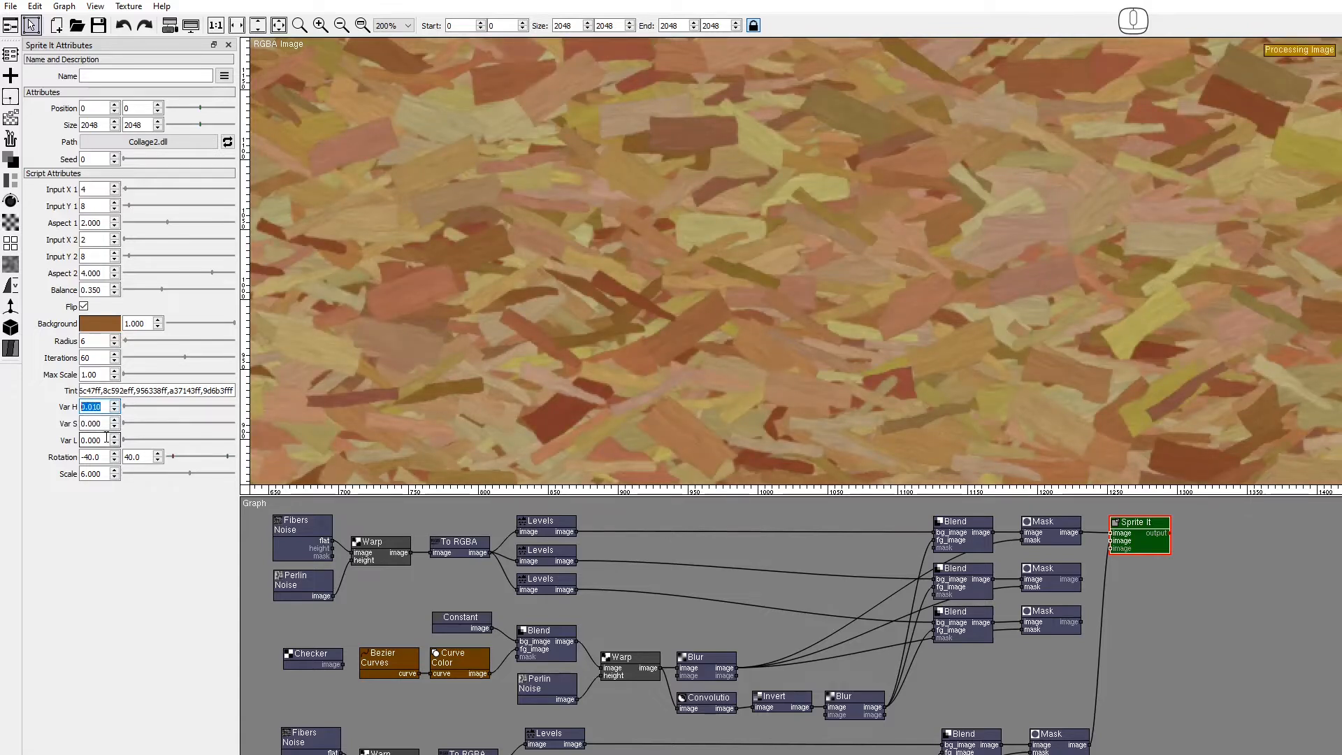
Step: Try a saturation variation (Var S) of 0.5 on the Sprite It node, and reduce it to 0.050
{"action": "double_click", "coordinate": [91, 423]}
{"action": "type", "text": "5"}
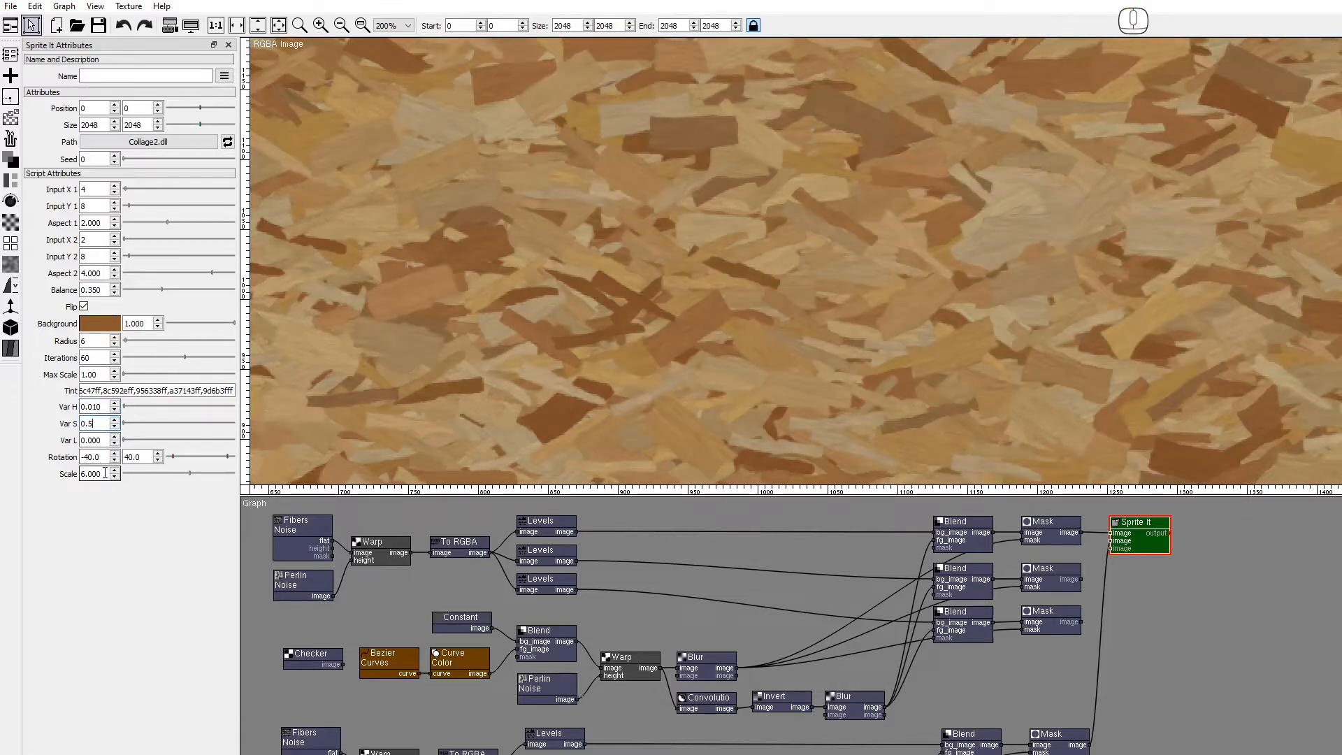
{"action": "key", "text": "Return"}
{"action": "type", "text": "0.04"}
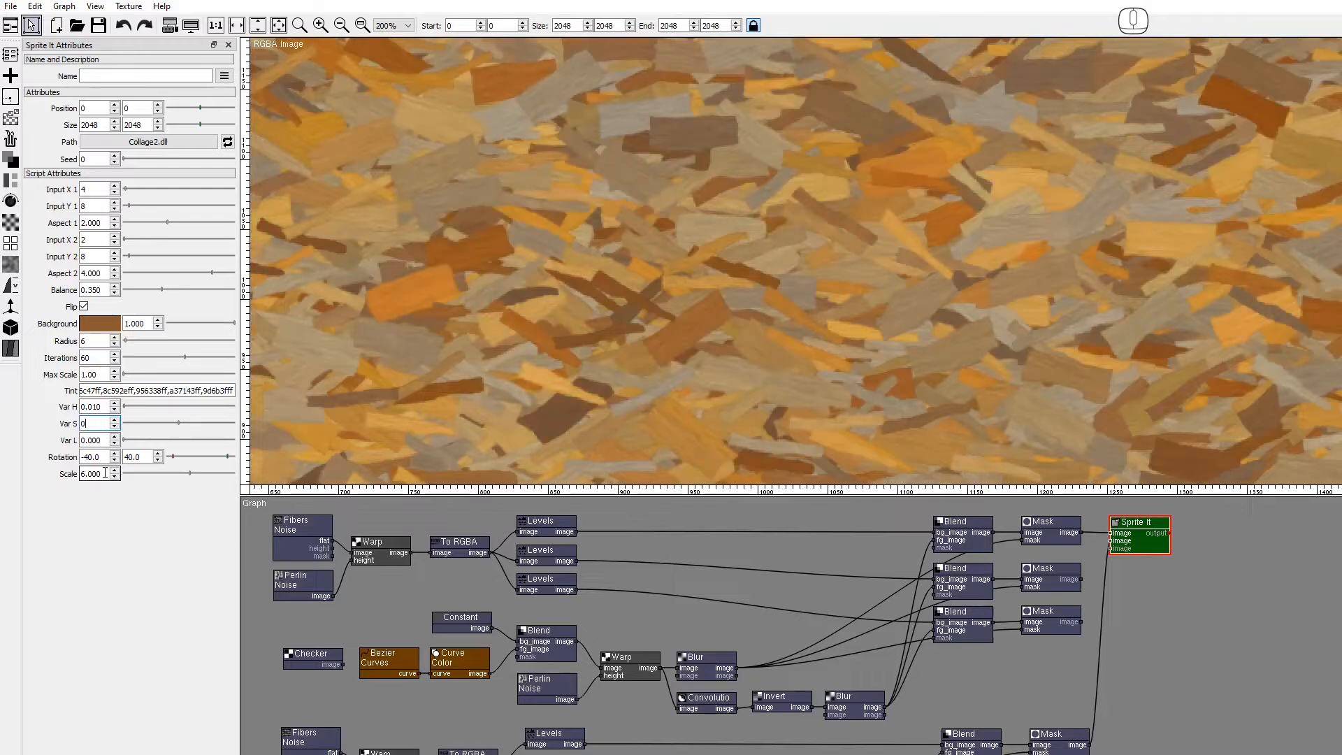
{"action": "key", "text": "Return"}
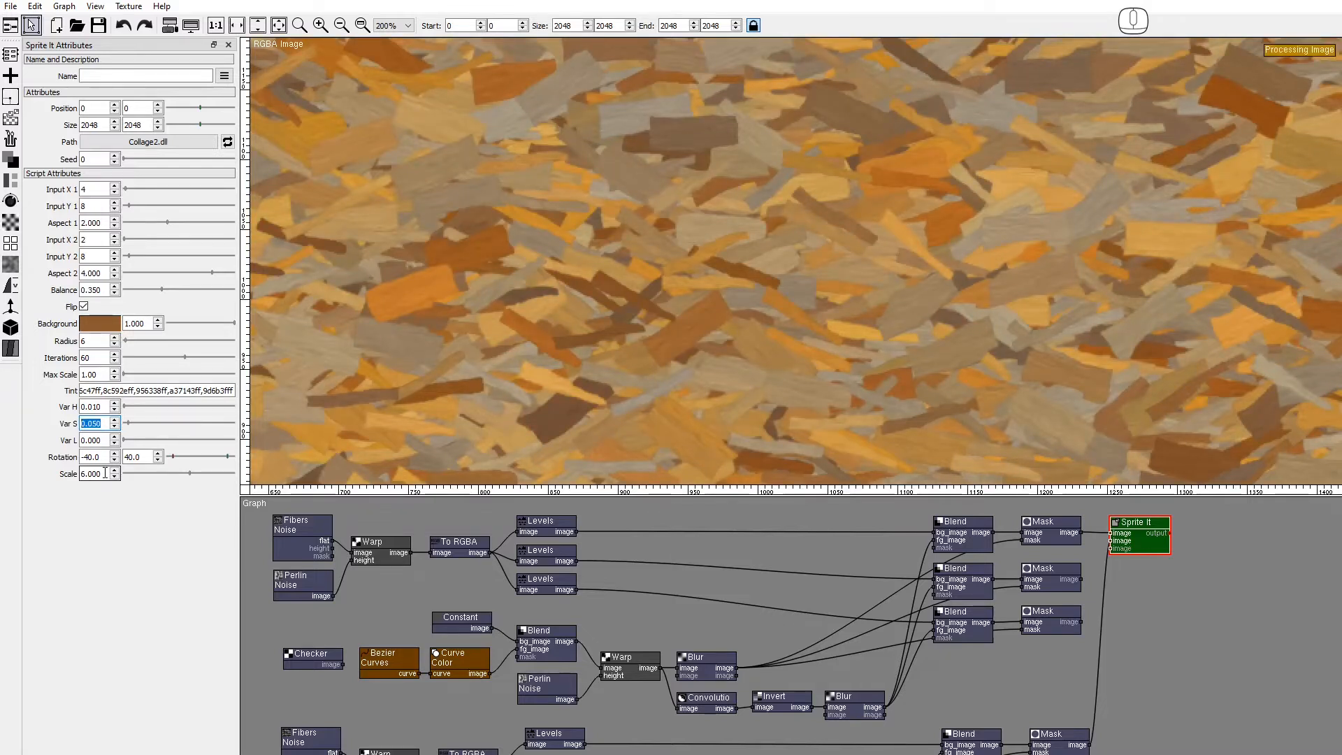
Step: Try a lightness variation (Var L) of 0.5 on the Sprite It node, and reduce it to 0.050
{"action": "left_click", "coordinate": [91, 439]}
{"action": "type", "text": "0.5"}
{"action": "key", "text": "Return"}
{"action": "type", "text": "0.05"}
{"action": "key", "text": "Return"}
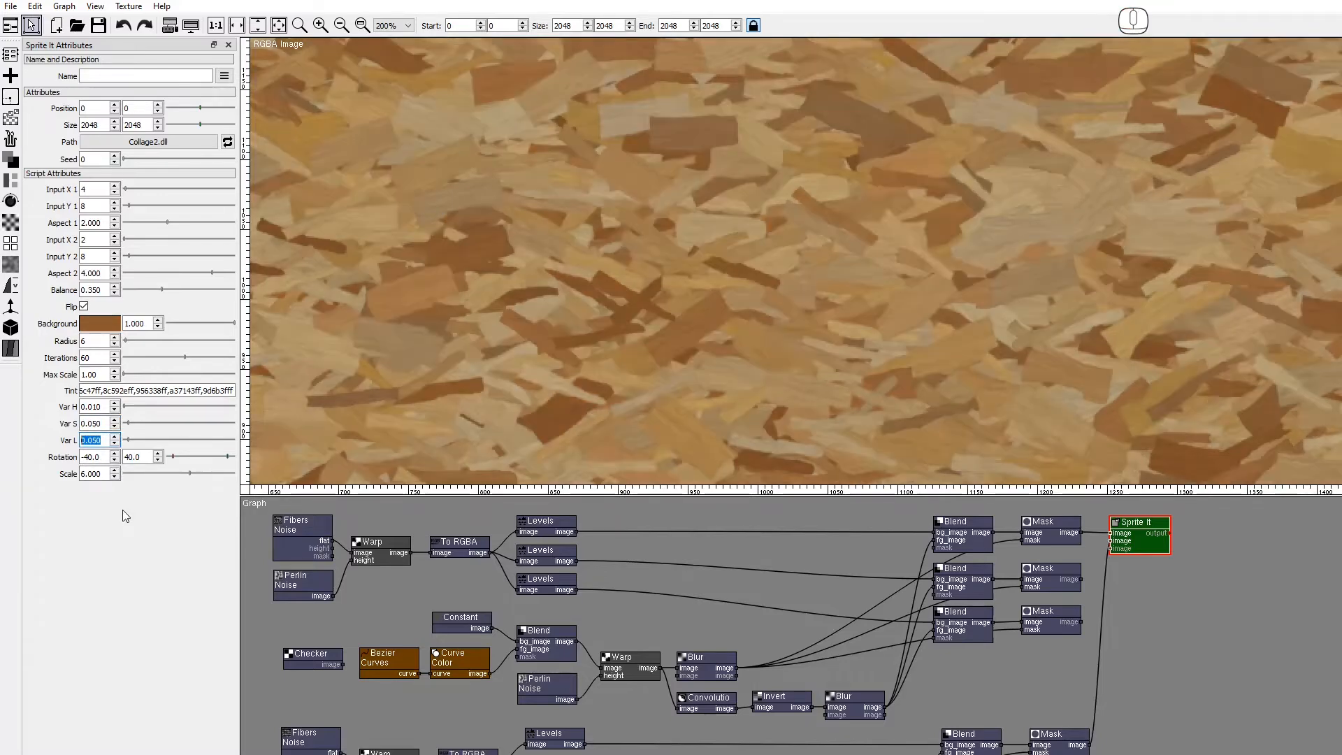
Step: Set the Sprite It node's Seed to 79
{"action": "left_click_drag", "start_coordinate": [489, 494], "coordinate": [489, 751]}
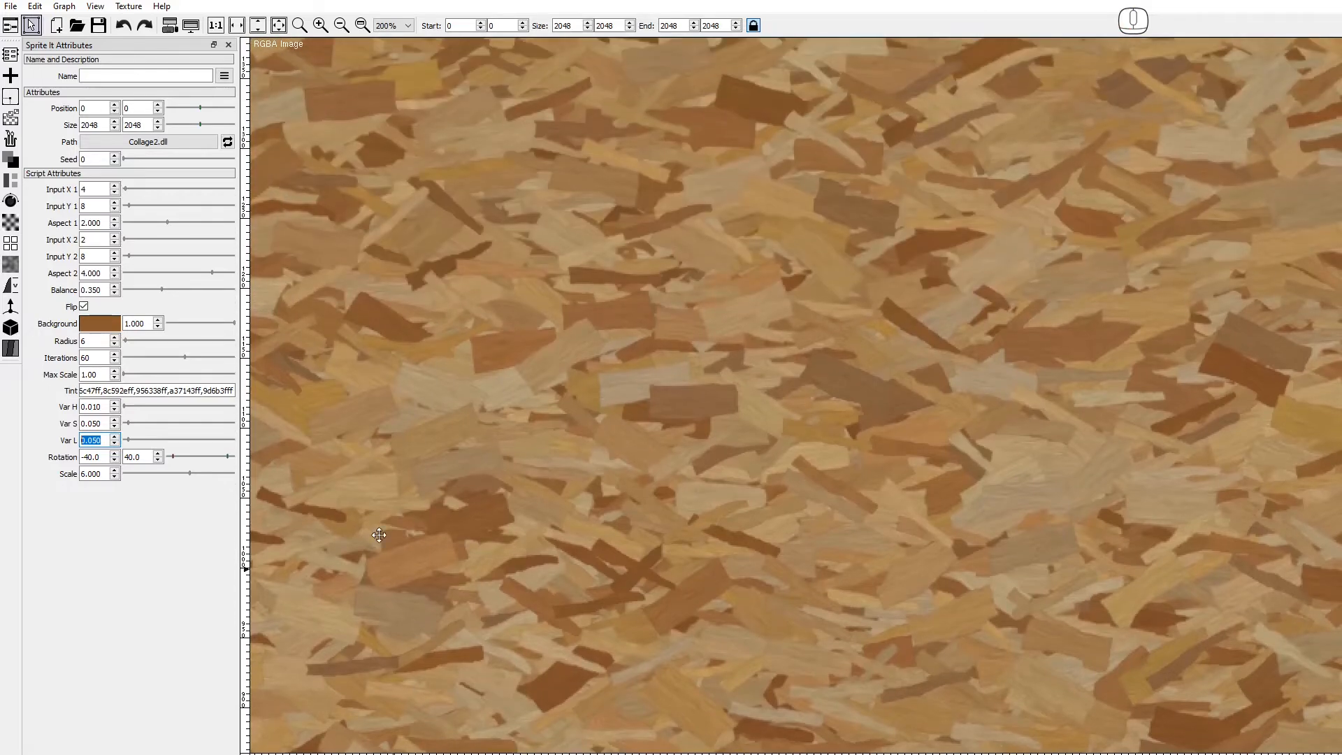
{"action": "left_click_drag", "start_coordinate": [389, 490], "coordinate": [209, 280]}
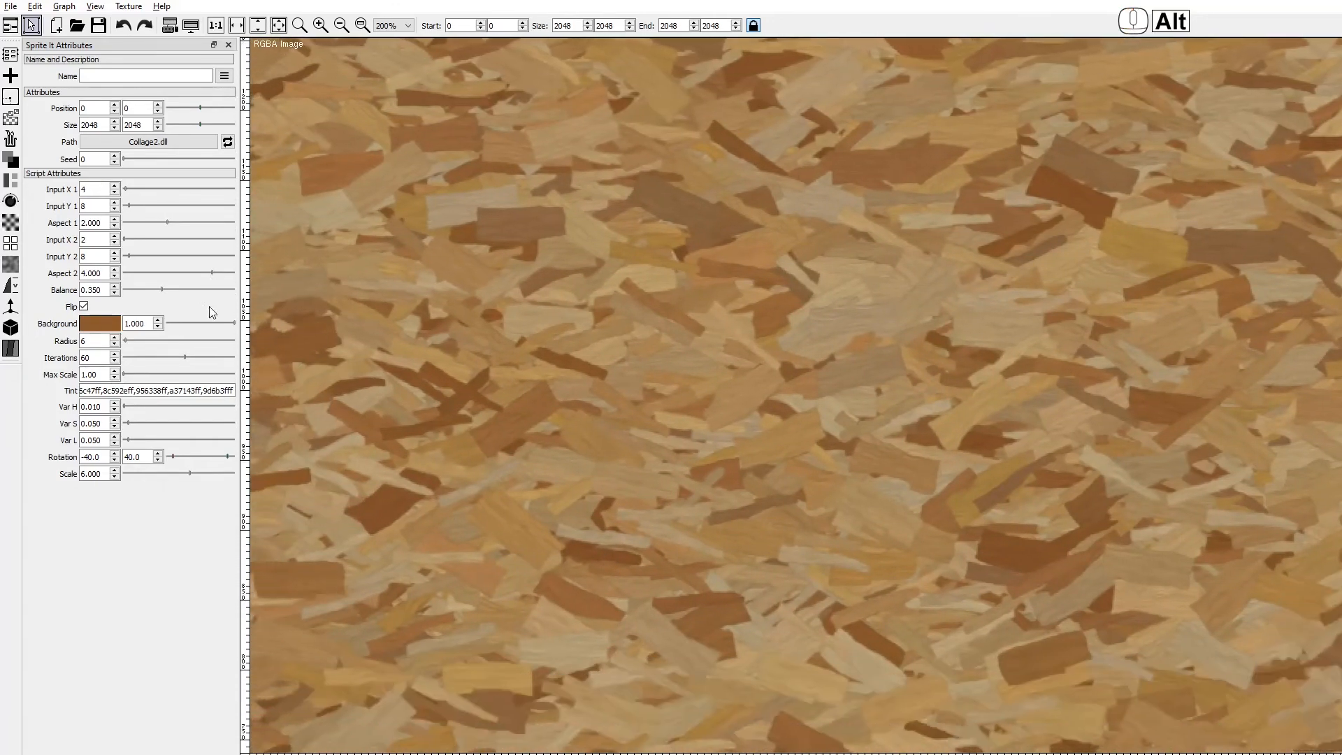
{"action": "left_click_drag", "start_coordinate": [247, 753], "coordinate": [247, 498]}
{"action": "left_click_drag", "start_coordinate": [142, 160], "coordinate": [177, 159]}
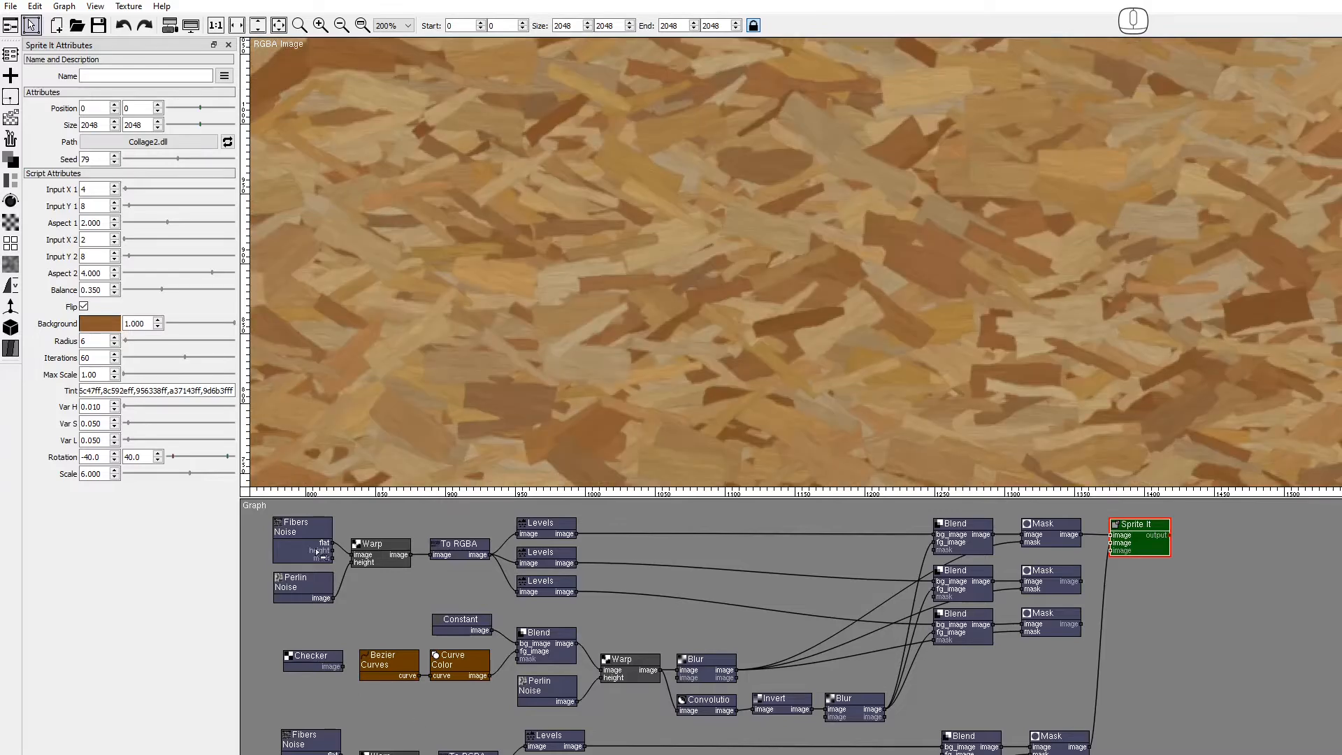
Step: Vary the seeds of the upper Fibers Noise, the Perlin Noise beneath it, and the Perlin Noise feeding the second Warp node
{"action": "left_click", "coordinate": [318, 551]}
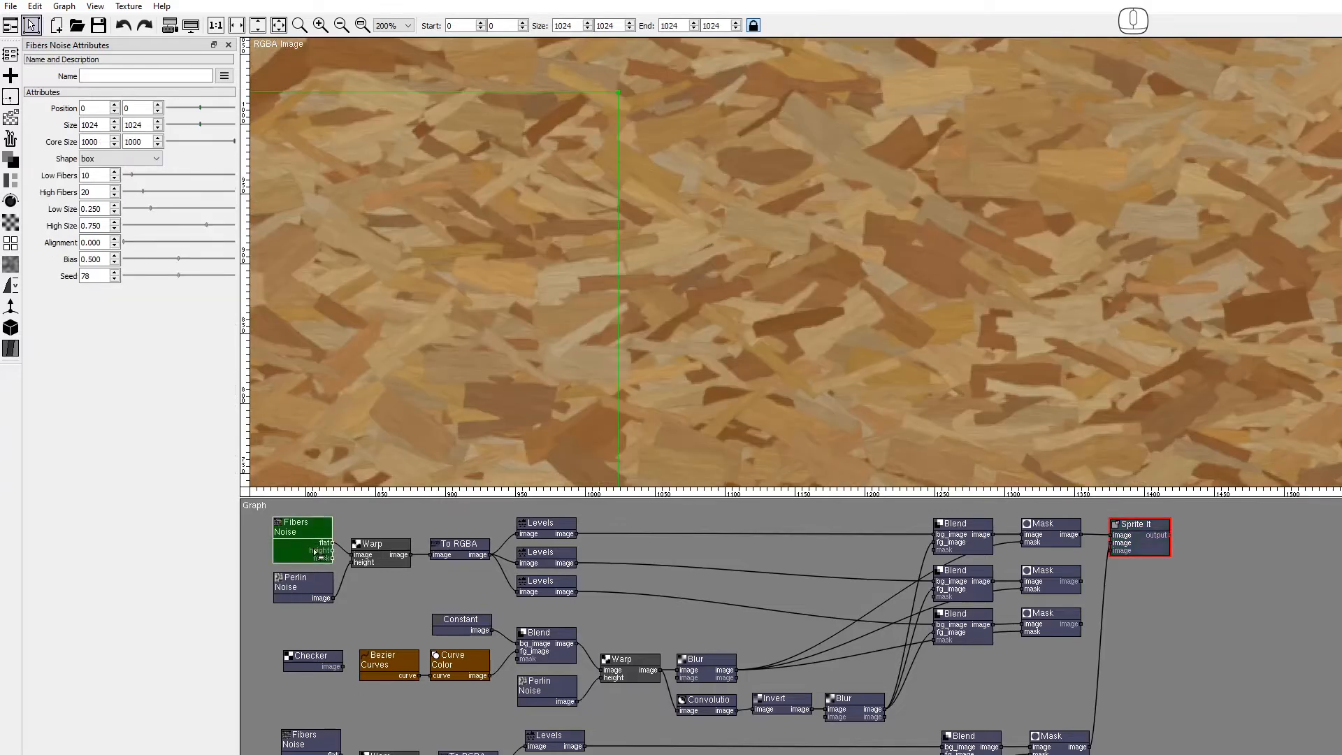
{"action": "left_click_drag", "start_coordinate": [133, 275], "coordinate": [195, 274]}
{"action": "left_click", "coordinate": [305, 579]}
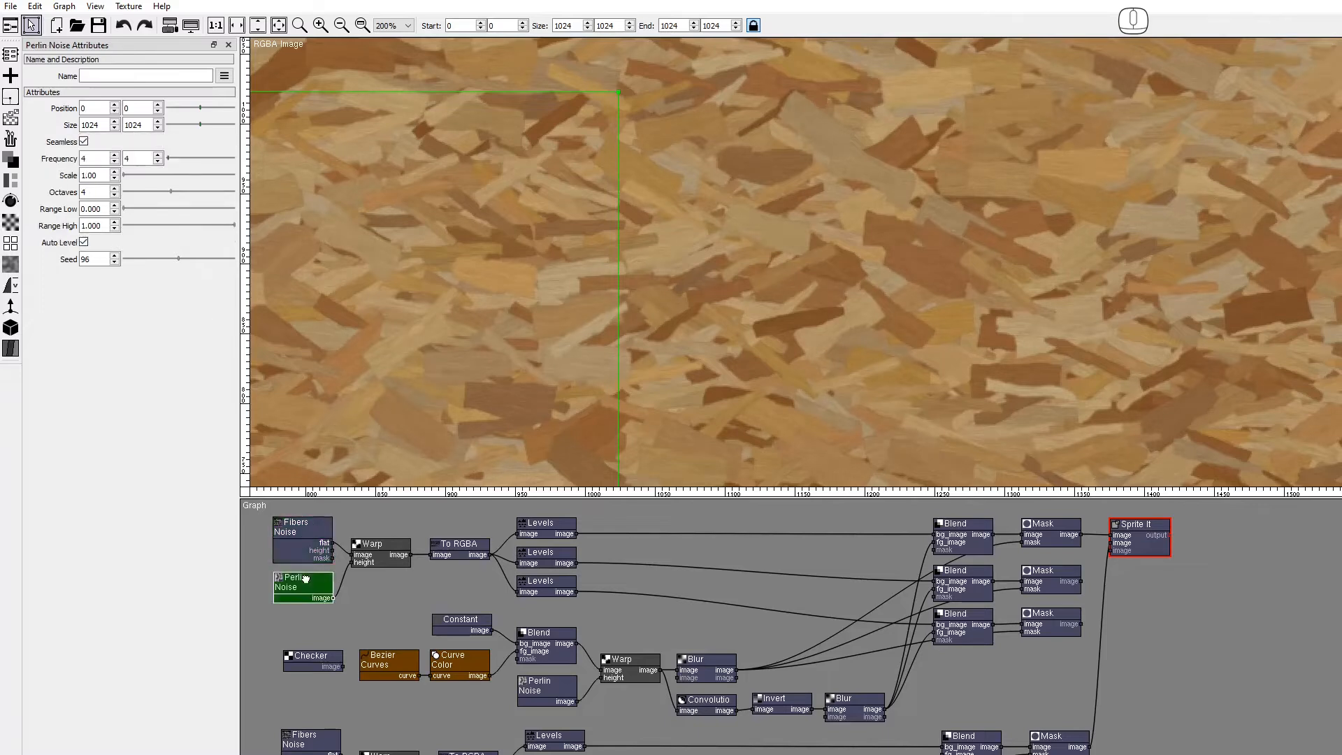
{"action": "left_click", "coordinate": [146, 259]}
{"action": "left_click_drag", "start_coordinate": [146, 256], "coordinate": [183, 260]}
{"action": "left_click", "coordinate": [535, 689]}
{"action": "left_click_drag", "start_coordinate": [167, 259], "coordinate": [206, 260]}
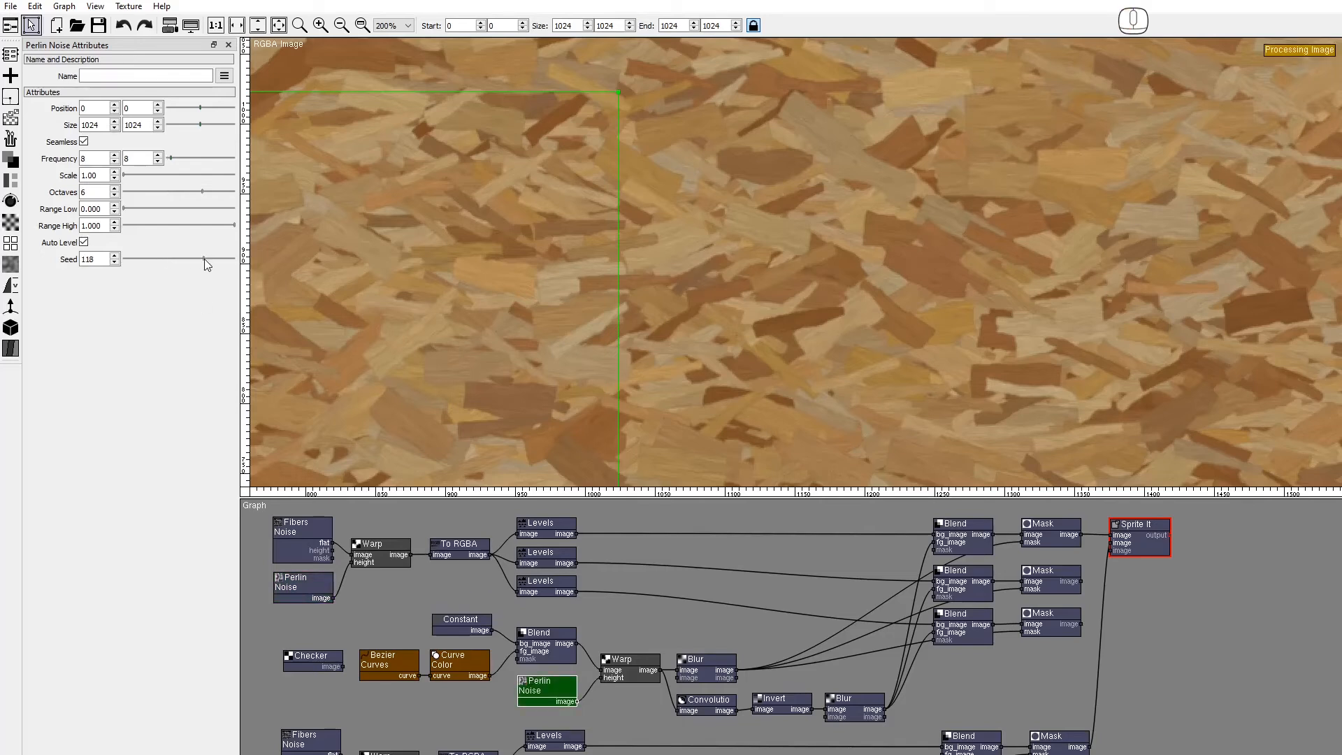
{"action": "left_click", "coordinate": [223, 259]}
Step: Duplicate the Sprite It node below the original and connect the copy to the second Mask of both strand groups
{"action": "left_click", "coordinate": [1133, 531]}
{"action": "left_click_drag", "start_coordinate": [1133, 531], "coordinate": [1113, 589]}
{"action": "left_click_drag", "start_coordinate": [1122, 660], "coordinate": [1126, 611]}
{"action": "left_click_drag", "start_coordinate": [1094, 744], "coordinate": [1115, 547]}
{"action": "left_click_drag", "start_coordinate": [1133, 613], "coordinate": [1134, 677]}
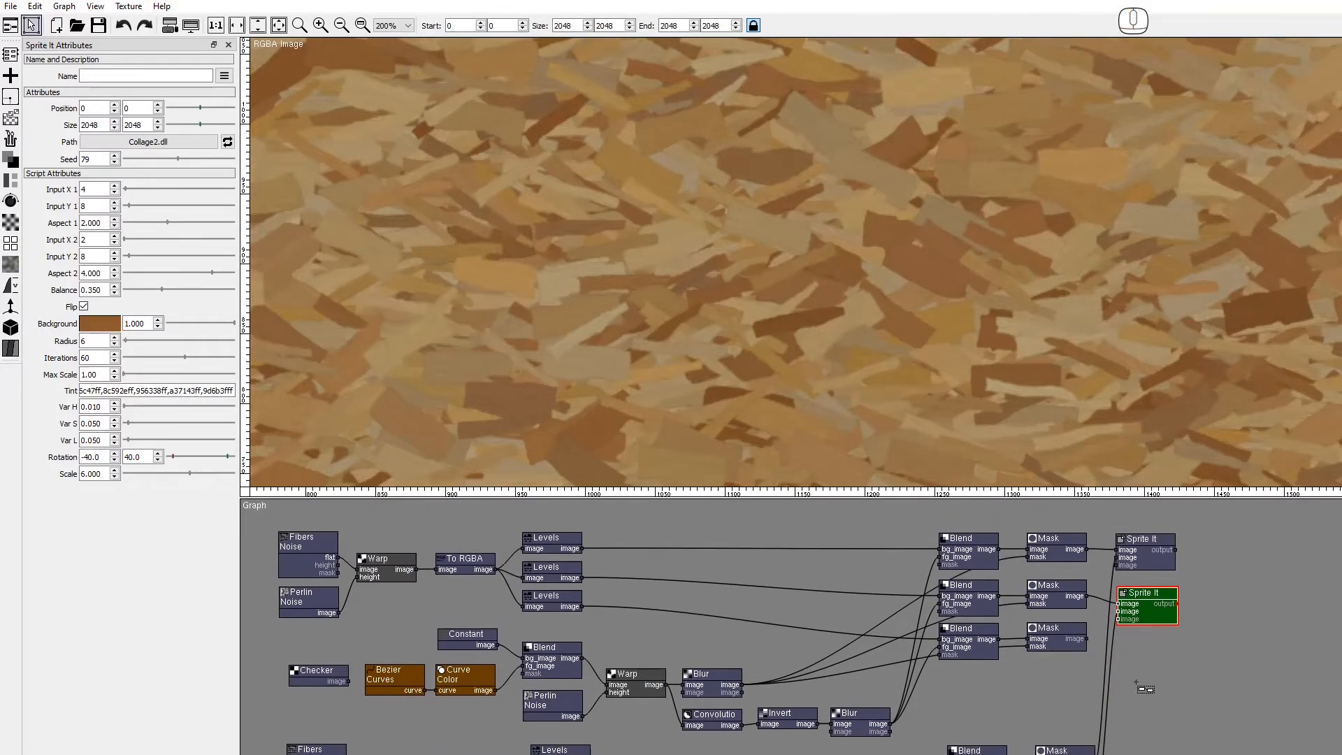
Step: Set the second Sprite It node's Background to light gray with Red, Green and Blue at 0.8
{"action": "left_click", "coordinate": [108, 323]}
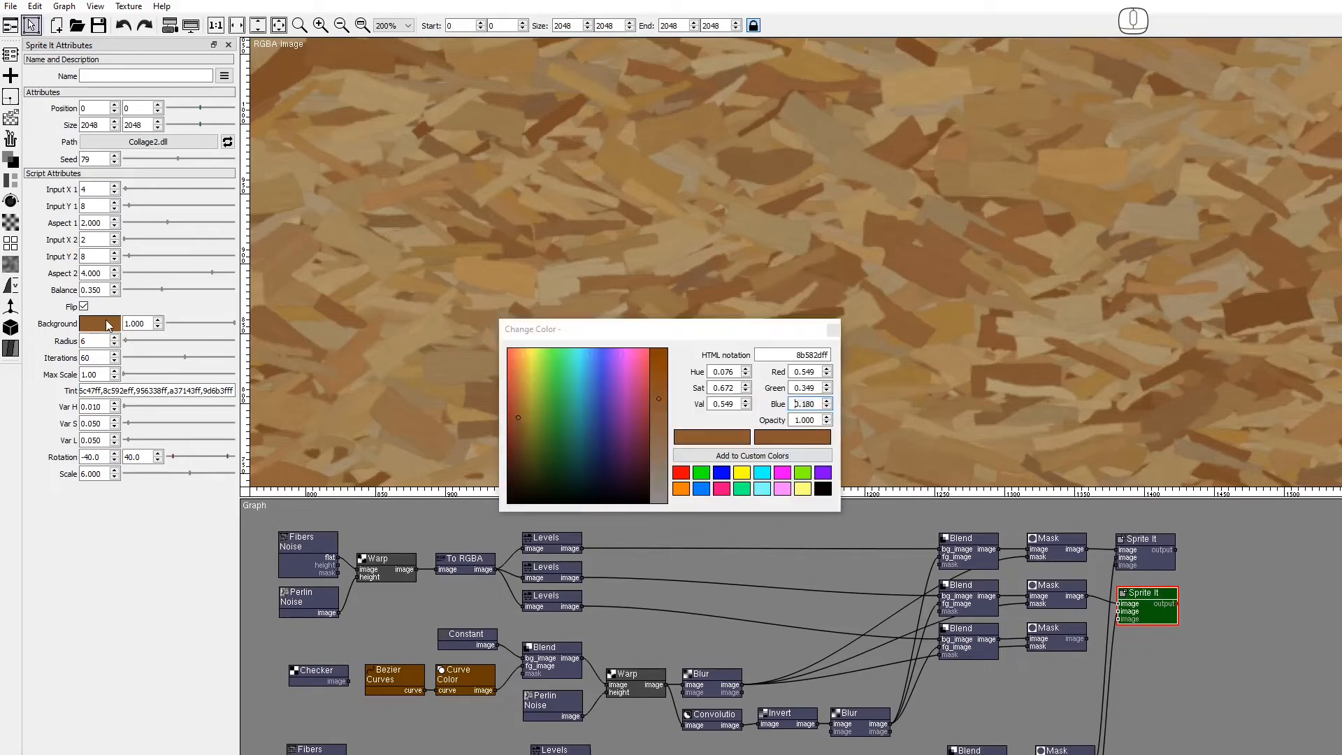
{"action": "type", "text": ".8"}
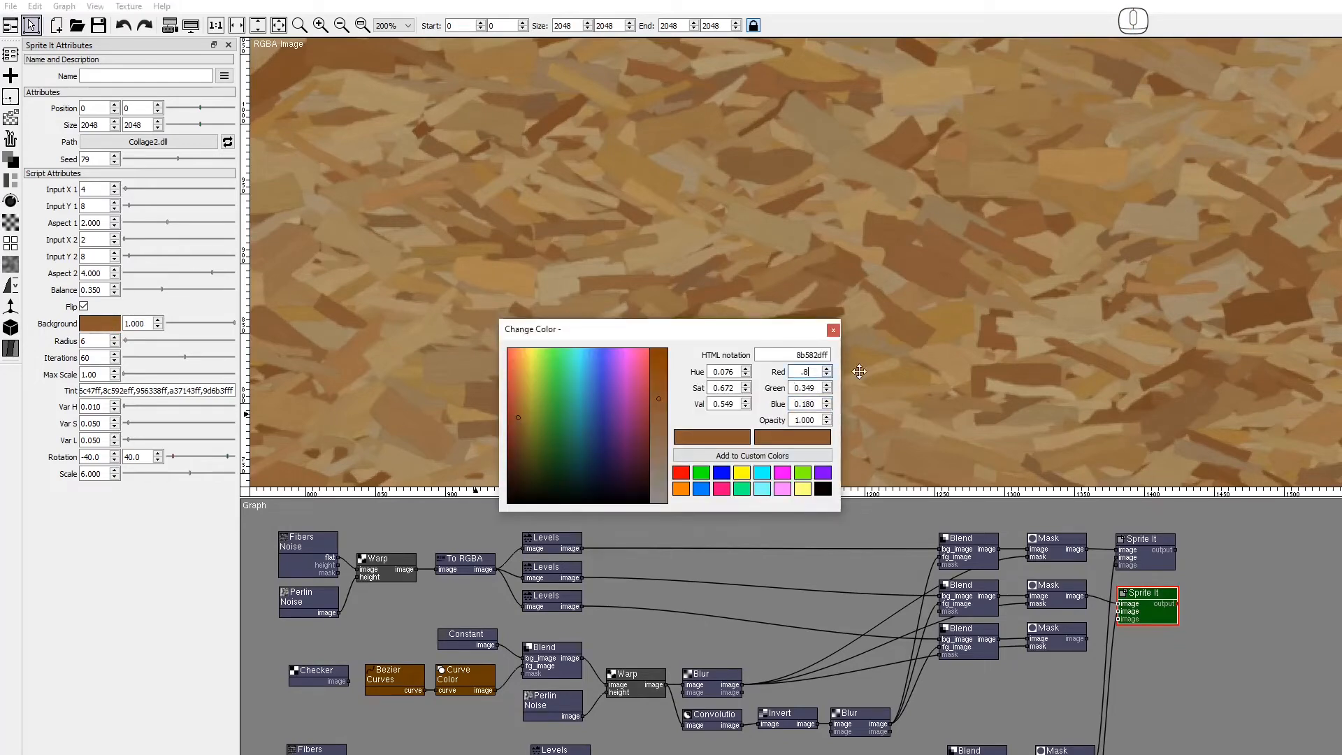
{"action": "key", "text": "Tab"}
{"action": "type", "text": ".8"}
{"action": "key", "text": "Tab"}
{"action": "type", "text": ".8"}
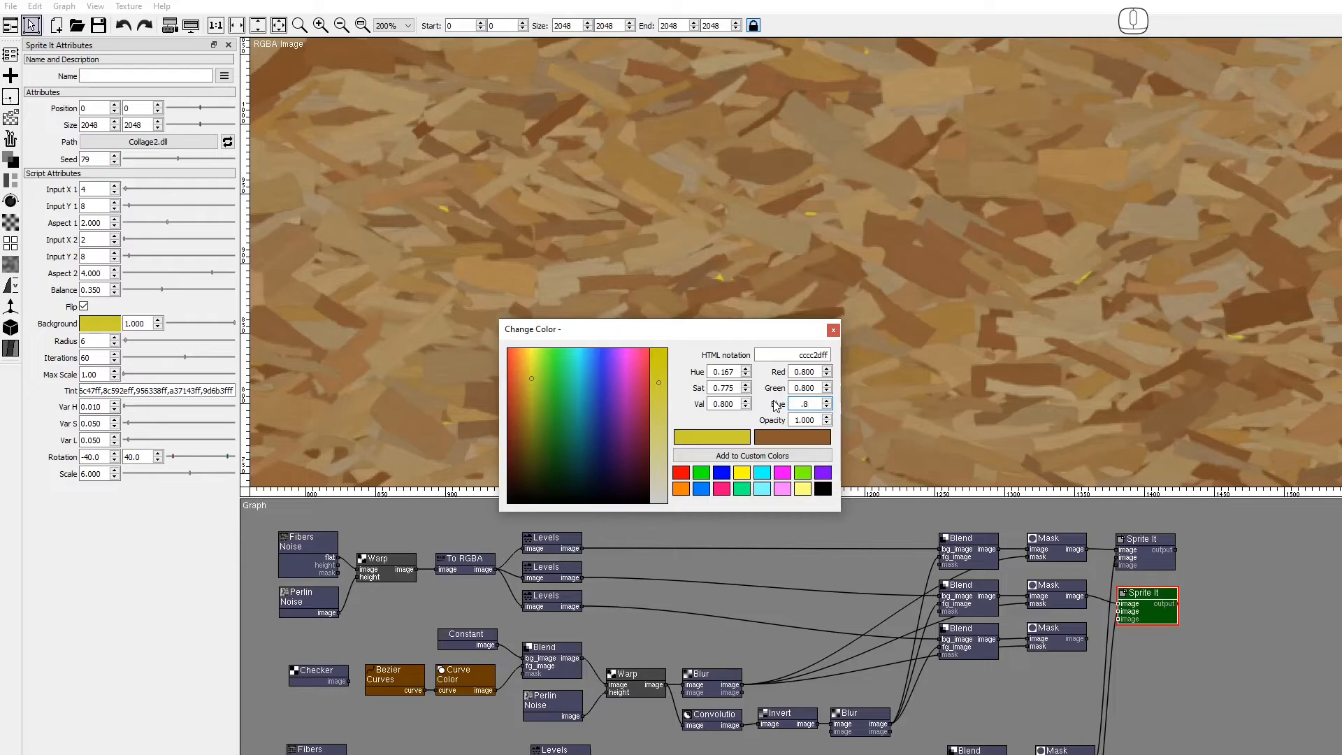
{"action": "key", "text": "Tab"}
{"action": "left_click", "coordinate": [832, 329]}
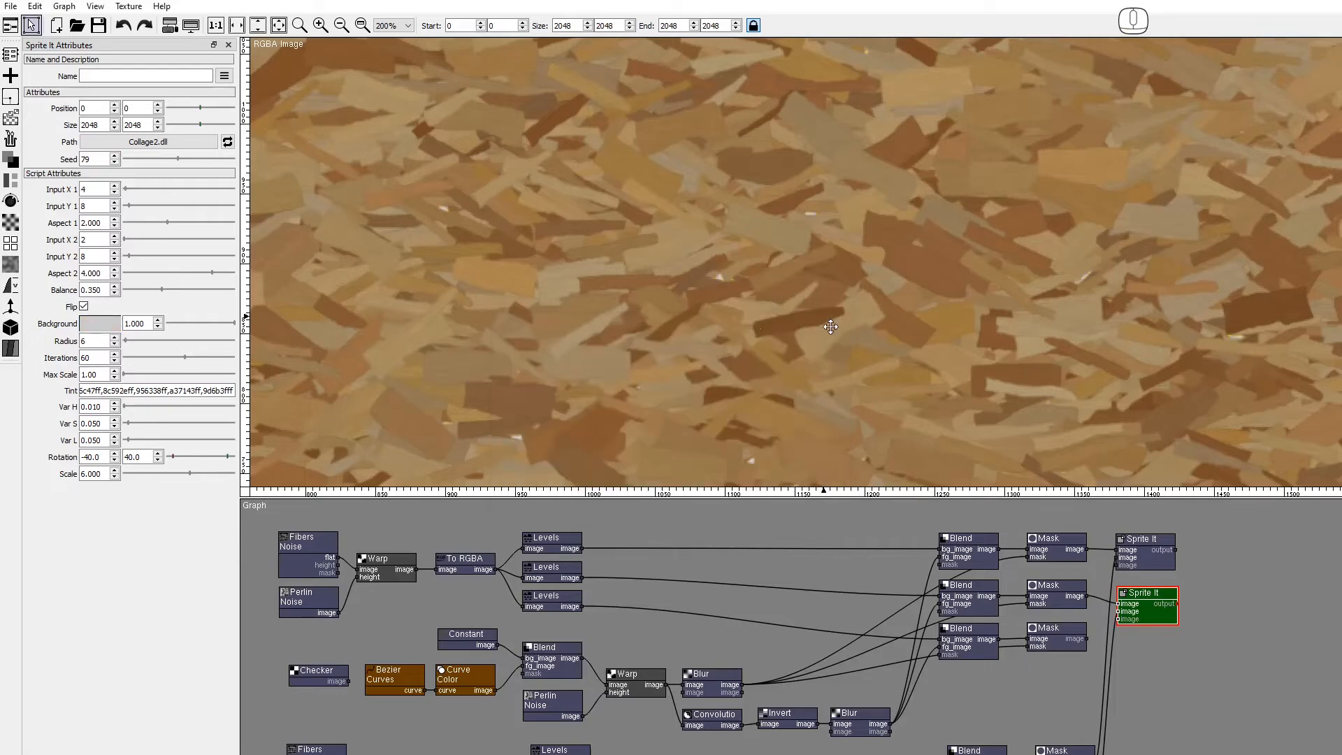
Step: Clear the second Sprite It node's Tint list and set its Var H and Var S to 0.000
{"action": "left_click", "coordinate": [116, 391]}
{"action": "key", "text": "ctrl+a"}
{"action": "key", "text": "Delete"}
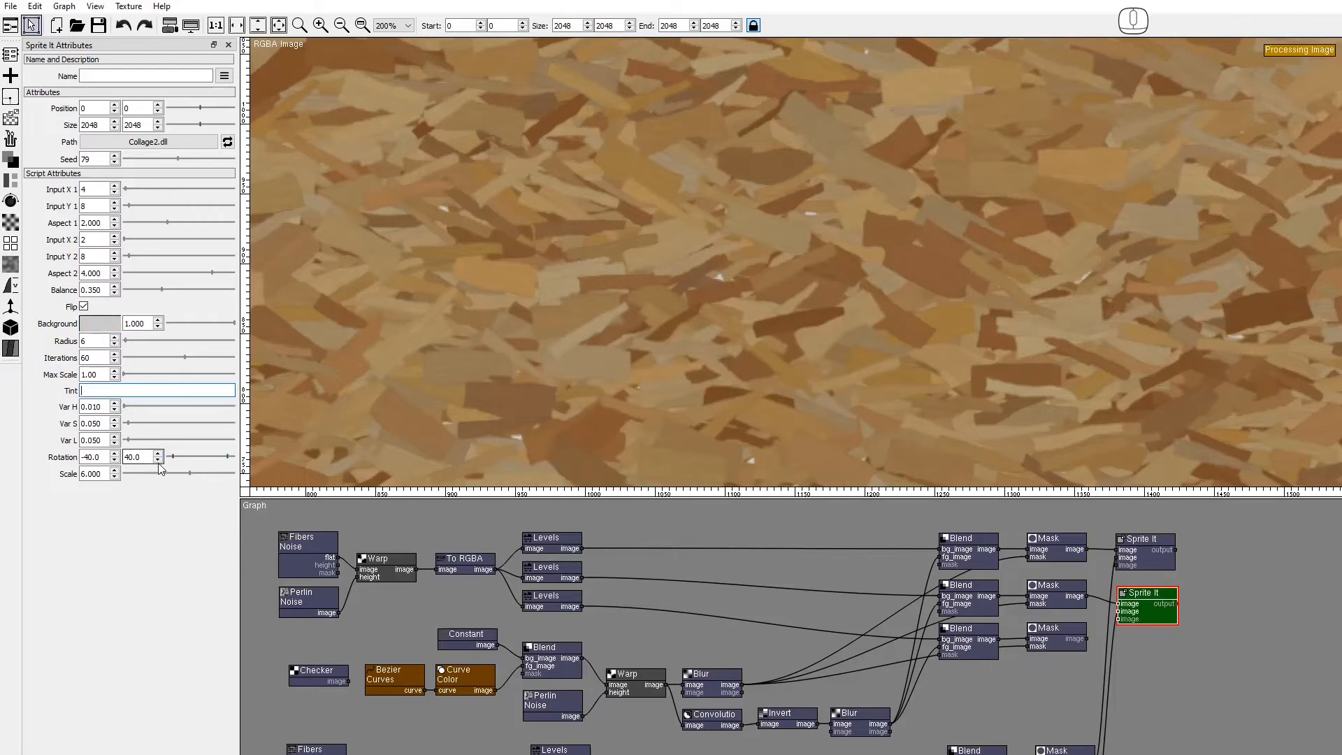
{"action": "left_click", "coordinate": [115, 409]}
{"action": "left_click", "coordinate": [115, 427]}
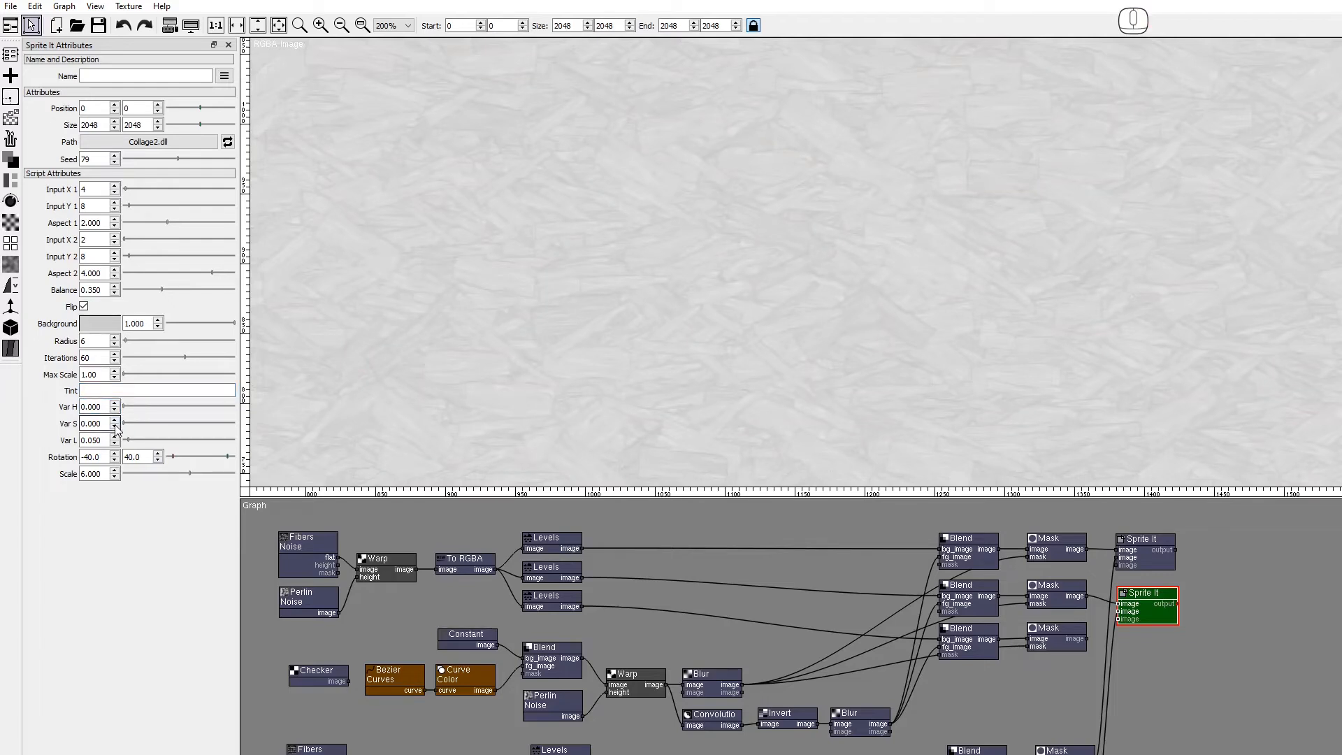
Step: Duplicate the gray Sprite It node and connect the copy to the third Mask of both strand groups
{"action": "left_click_drag", "start_coordinate": [1146, 607], "coordinate": [1119, 653]}
{"action": "left_click_drag", "start_coordinate": [1137, 710], "coordinate": [1126, 588]}
{"action": "left_click_drag", "start_coordinate": [1090, 725], "coordinate": [1106, 535]}
{"action": "left_click_drag", "start_coordinate": [1197, 605], "coordinate": [1208, 751]}
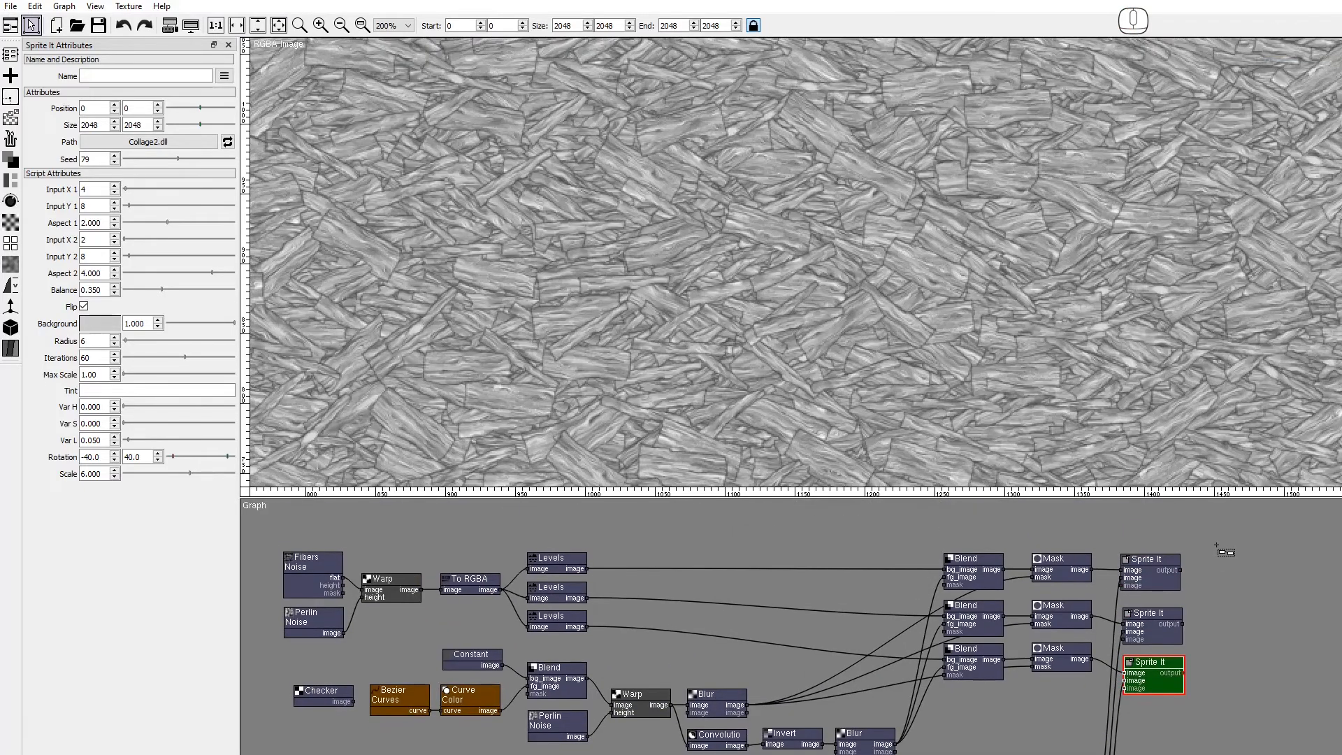
Step: Set the third Sprite It node's Background to mid gray with Red, Green and Blue at 0.5
{"action": "left_click", "coordinate": [105, 327]}
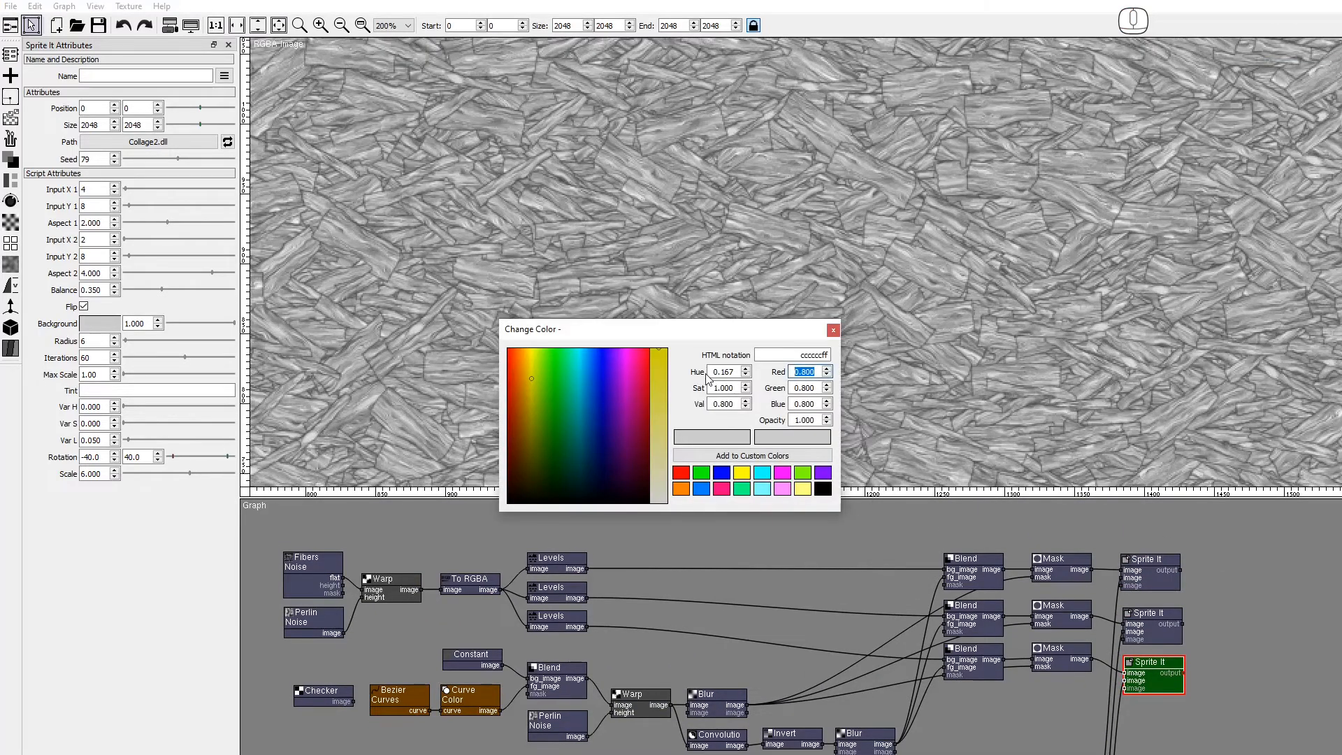
{"action": "type", "text": ".5"}
{"action": "key", "text": "Tab"}
{"action": "type", "text": ".5"}
{"action": "key", "text": "Tab"}
{"action": "type", "text": ".5"}
{"action": "key", "text": "Tab"}
{"action": "left_click", "coordinate": [831, 331]}
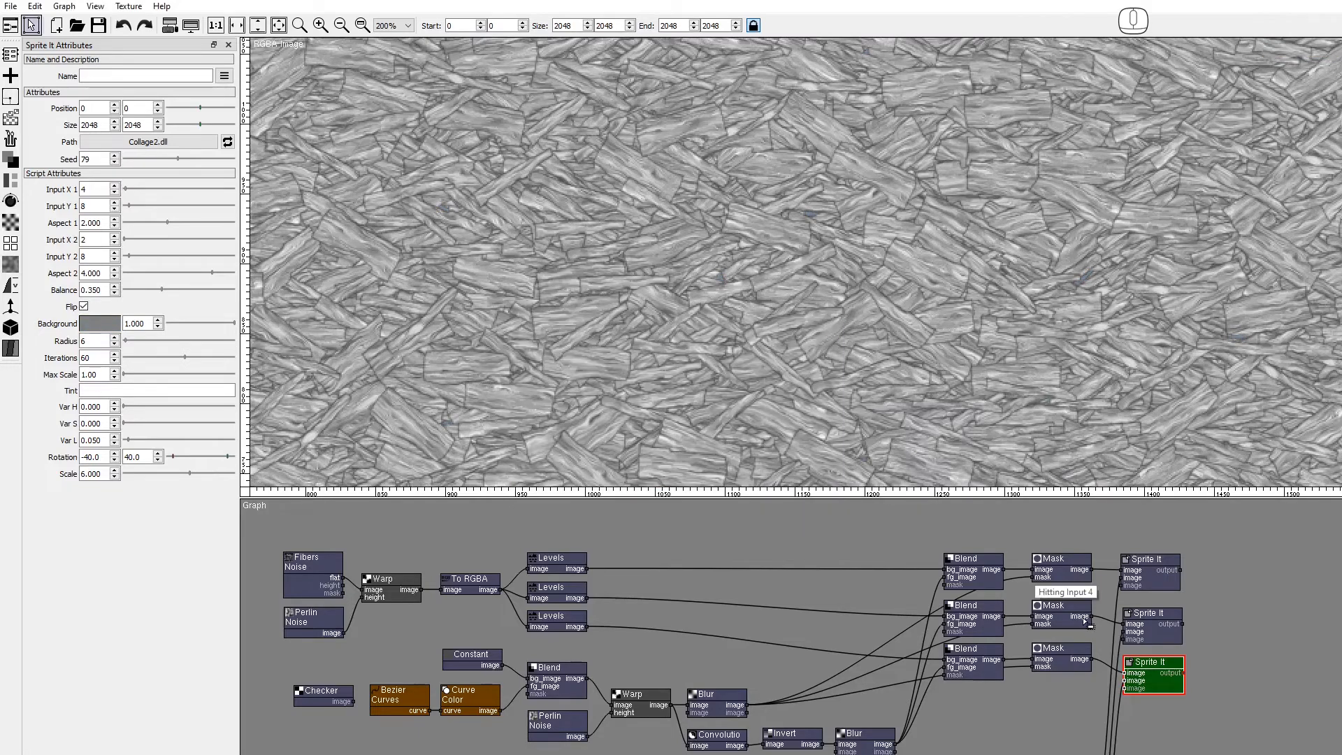
Step: Align the three Sprite It nodes in one column and shift them slightly away from the Mask nodes
{"action": "left_click_drag", "start_coordinate": [1193, 546], "coordinate": [1156, 675]}
{"action": "left_click_drag", "start_coordinate": [1155, 672], "coordinate": [1144, 567]}
{"action": "right_click", "coordinate": [1144, 567]}
{"action": "left_click", "coordinate": [1167, 577]}
{"action": "left_click", "coordinate": [1163, 529]}
Step: Add an Attributes node above the top Mask node
{"action": "right_click", "coordinate": [1028, 514]}
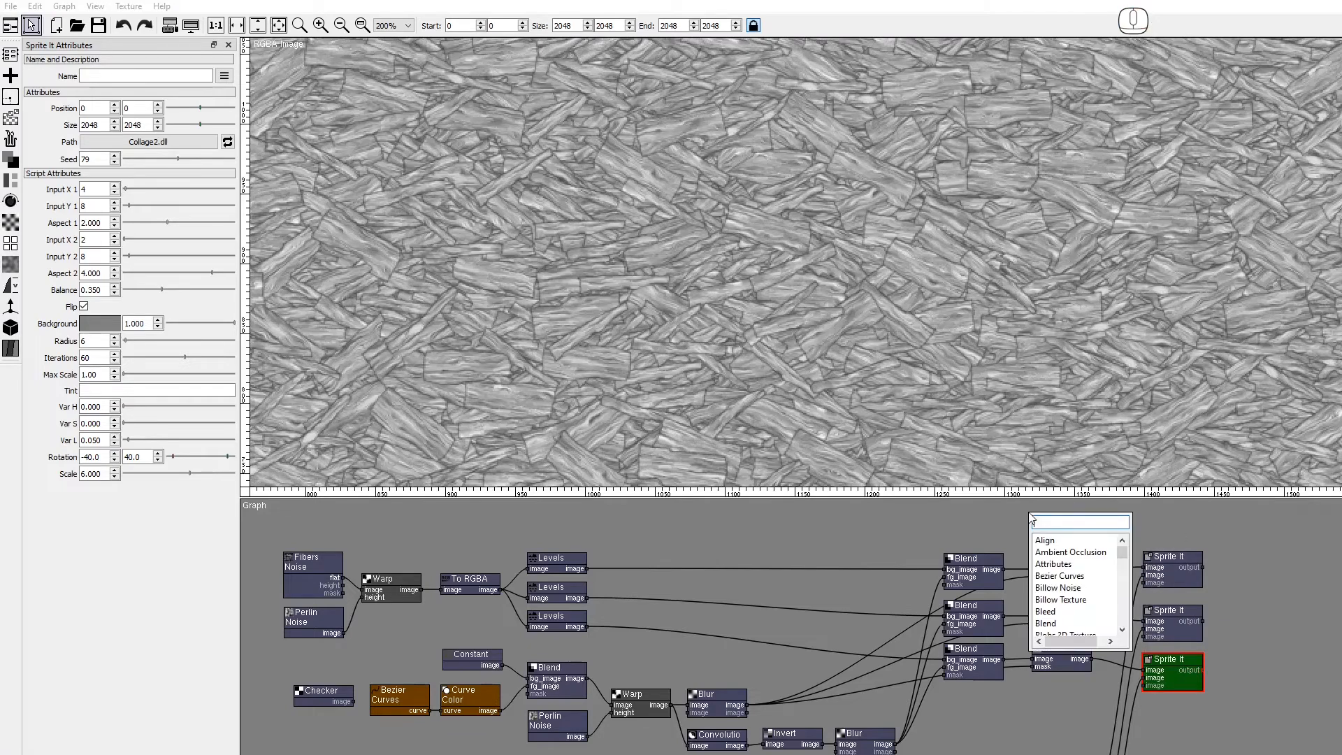
{"action": "type", "text": "att"}
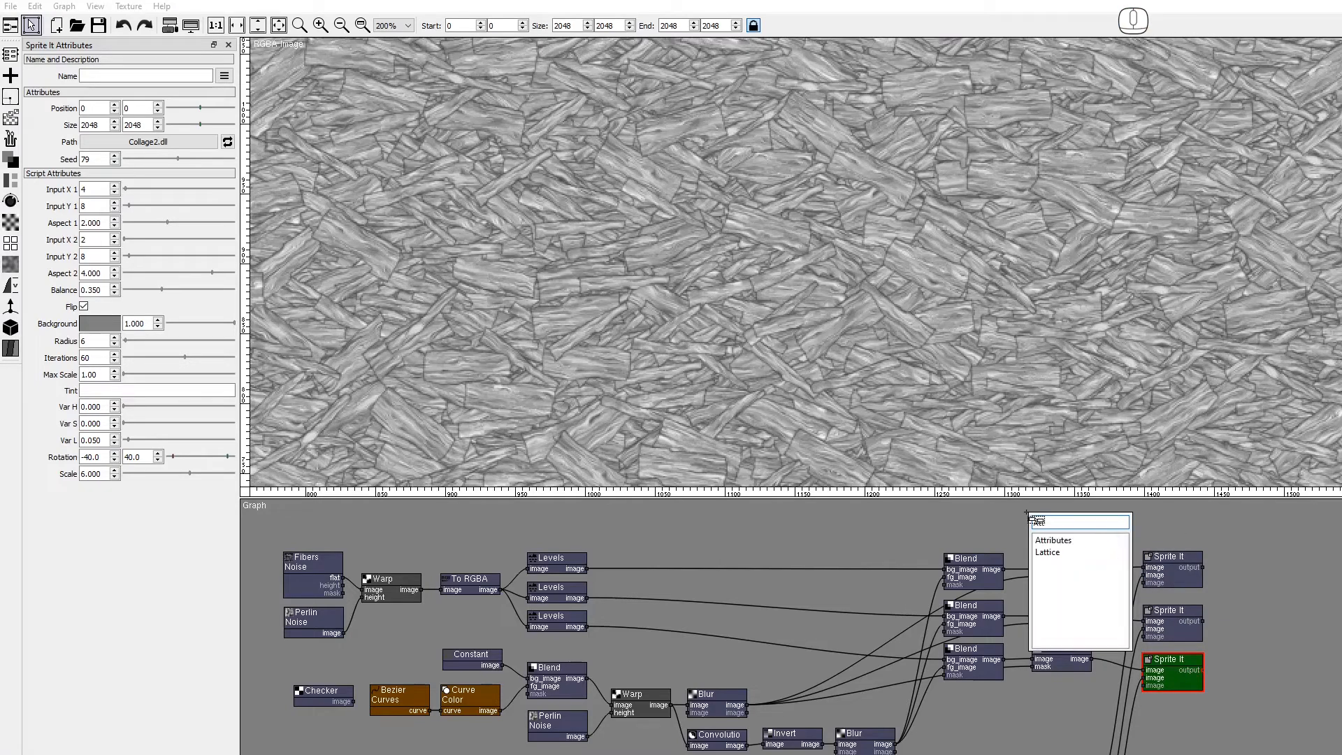
{"action": "left_click", "coordinate": [1061, 541]}
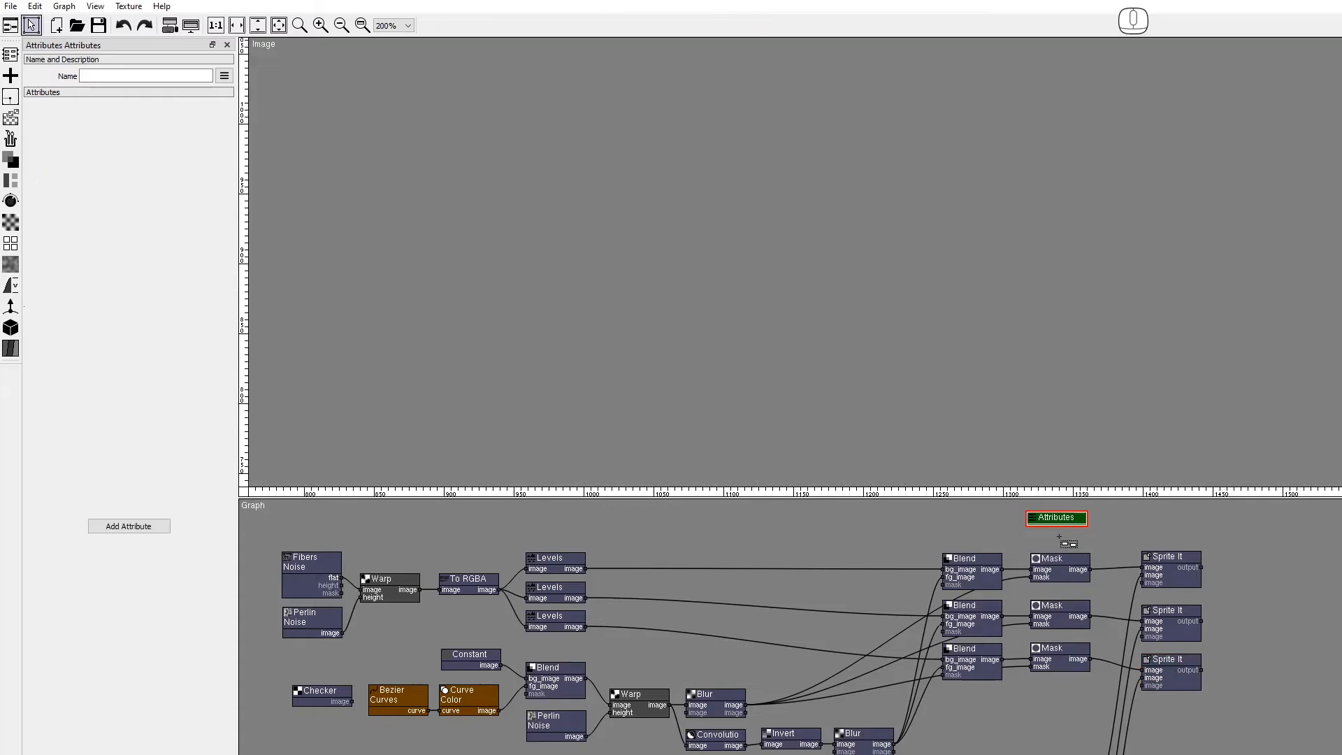
Step: Add a Number attribute named seed to the Attributes node with 0 decimals and a maximum of 100000
{"action": "left_click", "coordinate": [128, 529]}
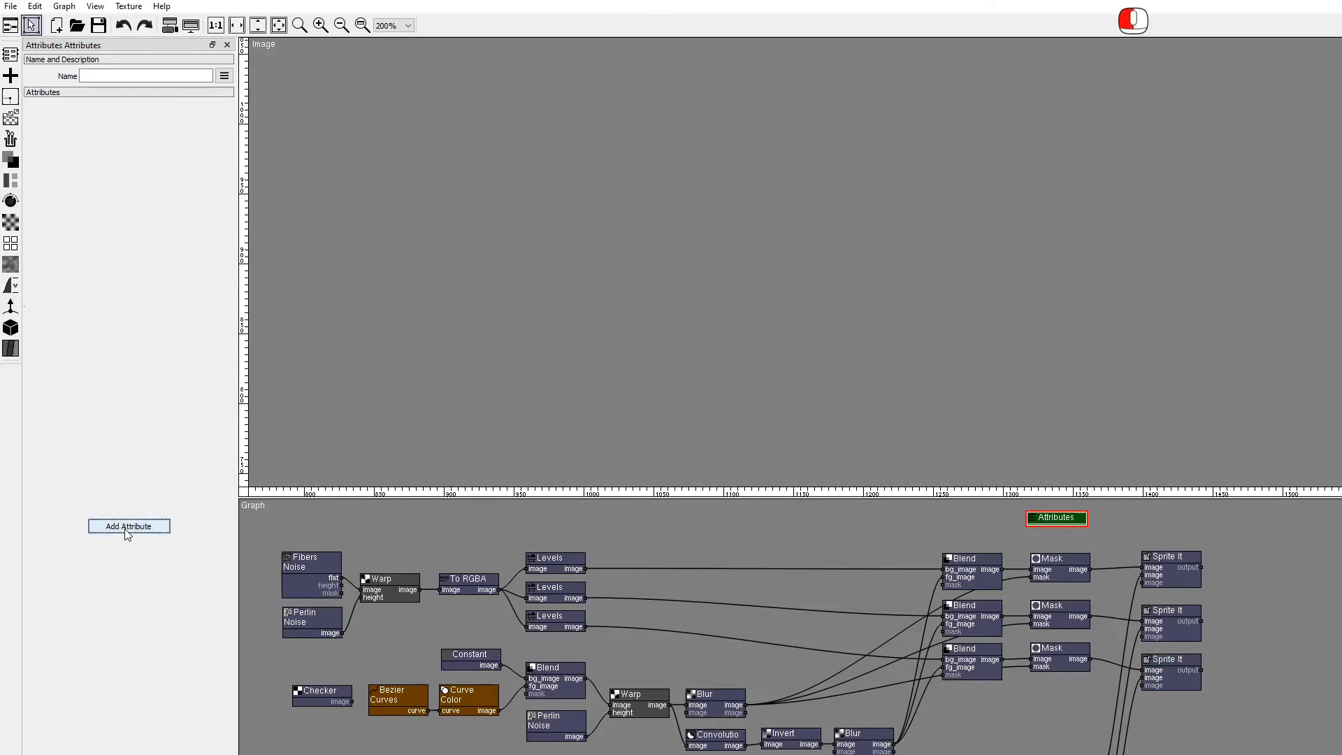
{"action": "type", "text": "e"}
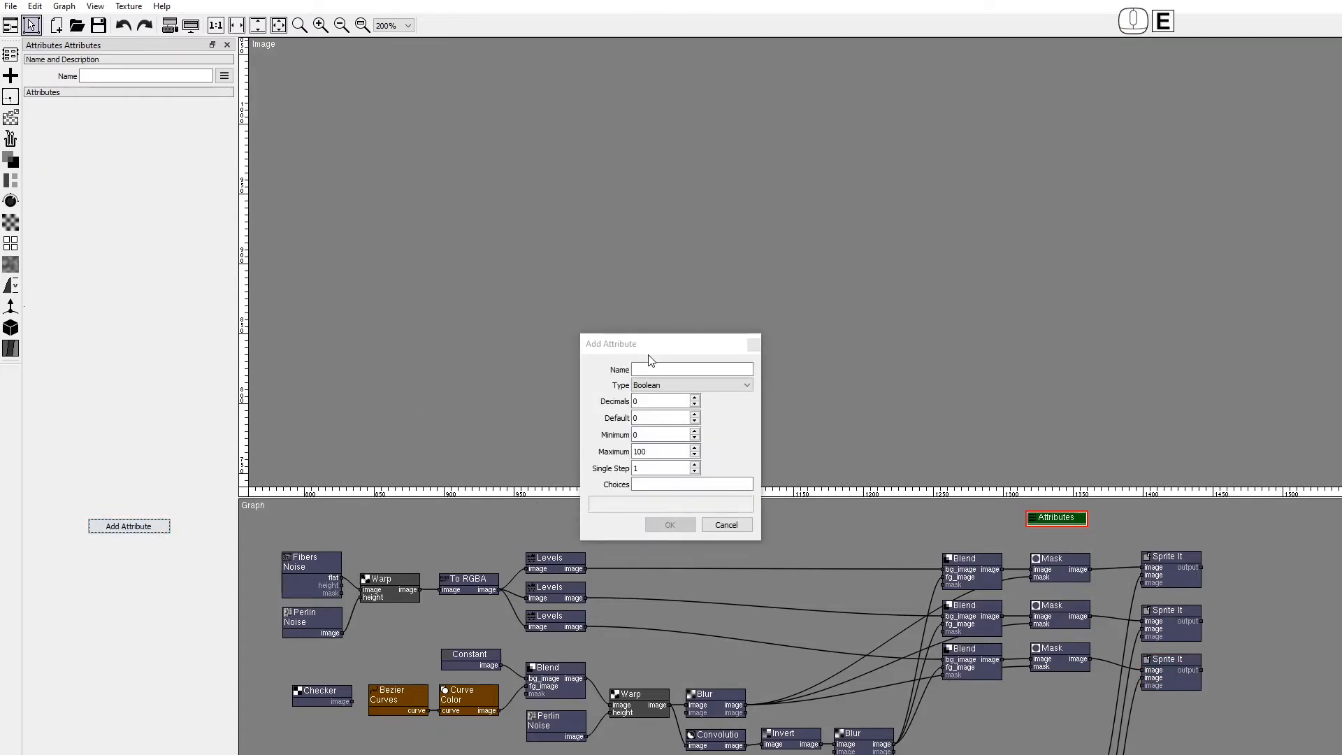
{"action": "left_click", "coordinate": [653, 371]}
{"action": "type", "text": "seed"}
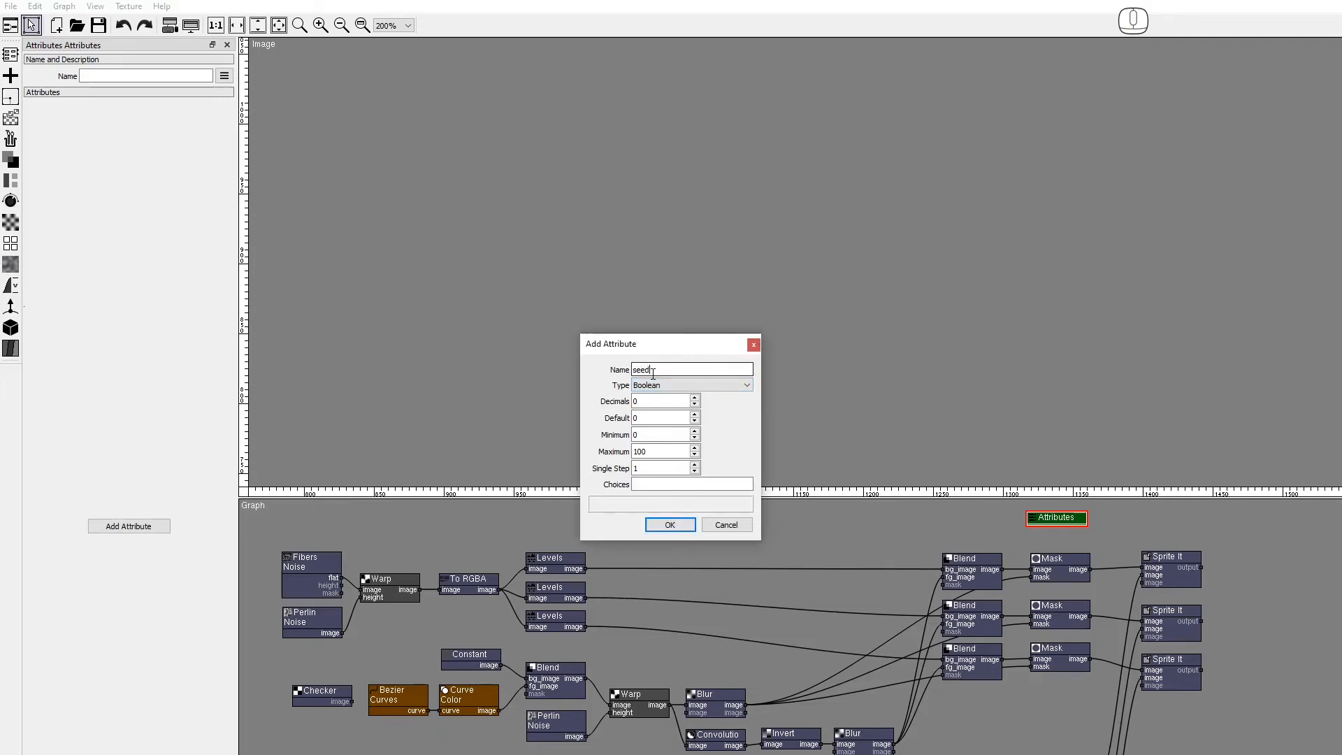
{"action": "left_click", "coordinate": [653, 385]}
{"action": "left_click", "coordinate": [652, 401]}
{"action": "left_click", "coordinate": [653, 451]}
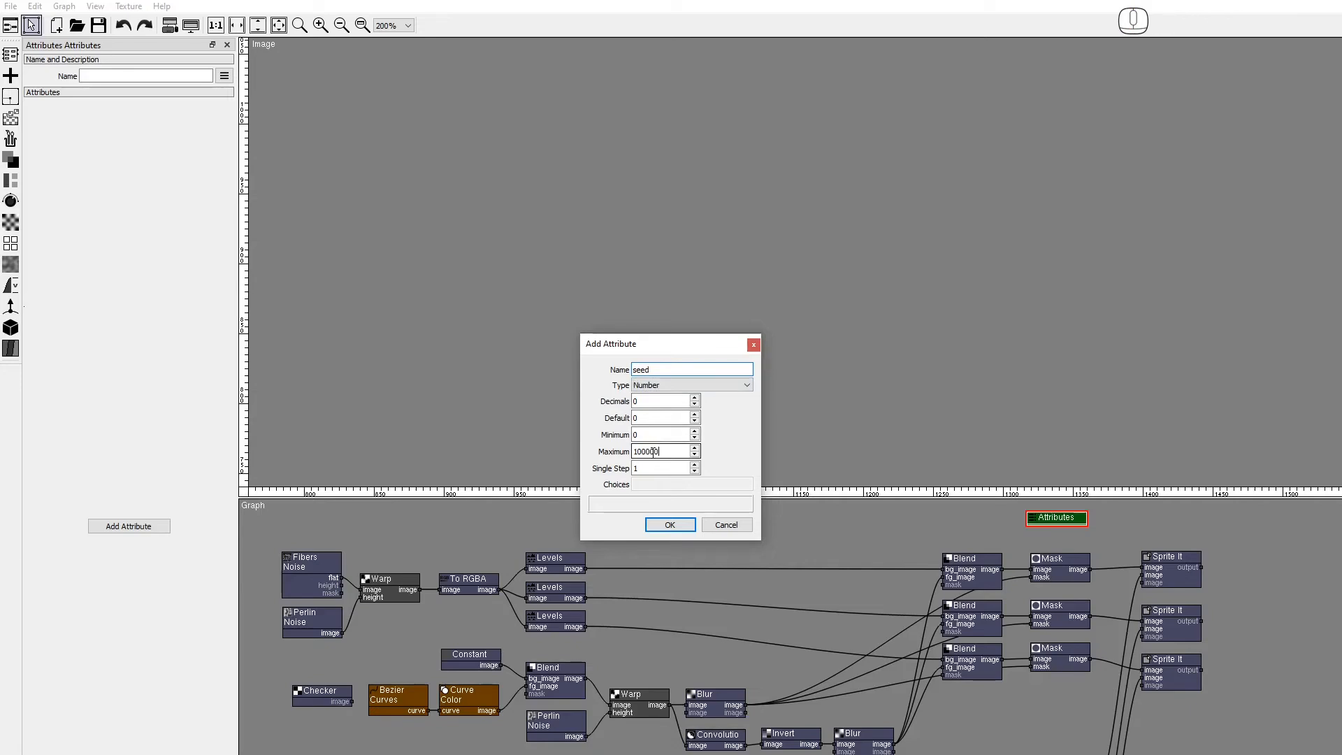
{"action": "type", "text": "000"}
{"action": "left_click", "coordinate": [669, 524]}
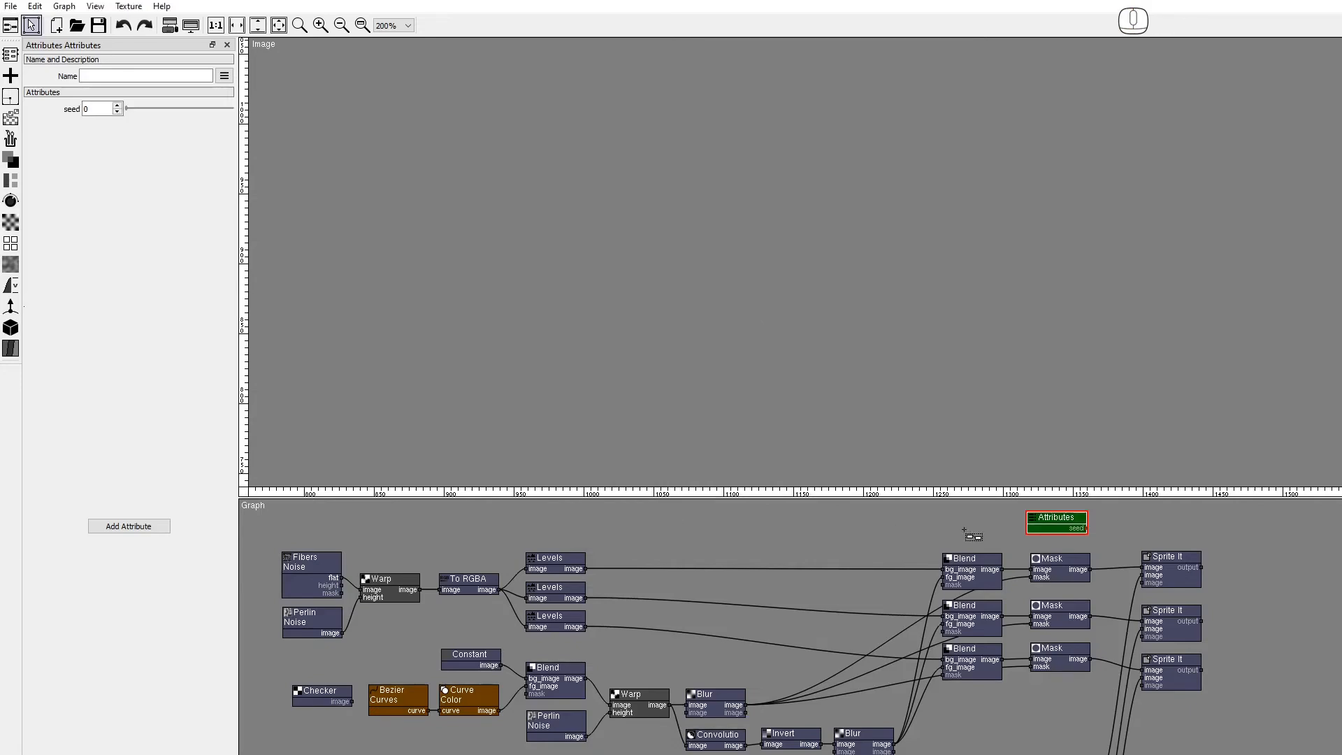
Step: Expose the first Sprite It node's Seed as an input and connect the Attributes node's seed output to it
{"action": "left_click", "coordinate": [1168, 567]}
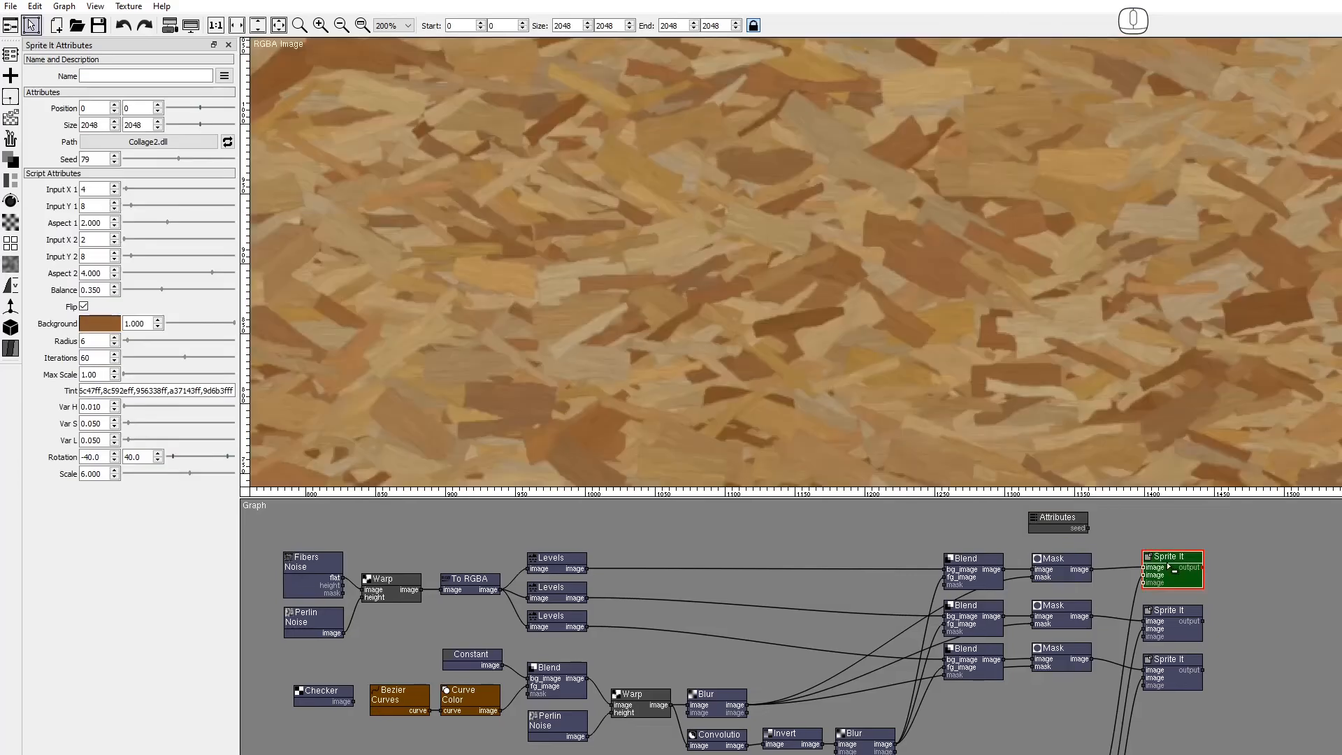
{"action": "right_click", "coordinate": [68, 159]}
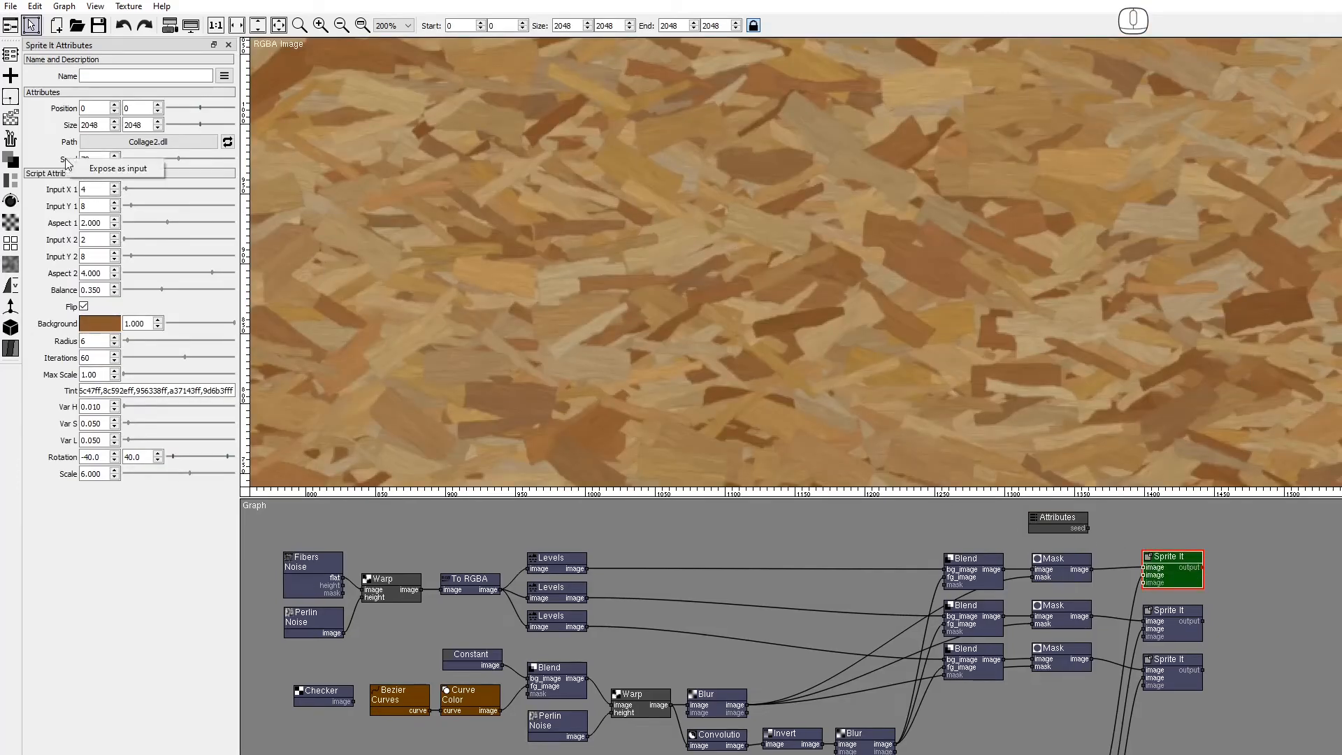
{"action": "left_click", "coordinate": [98, 169]}
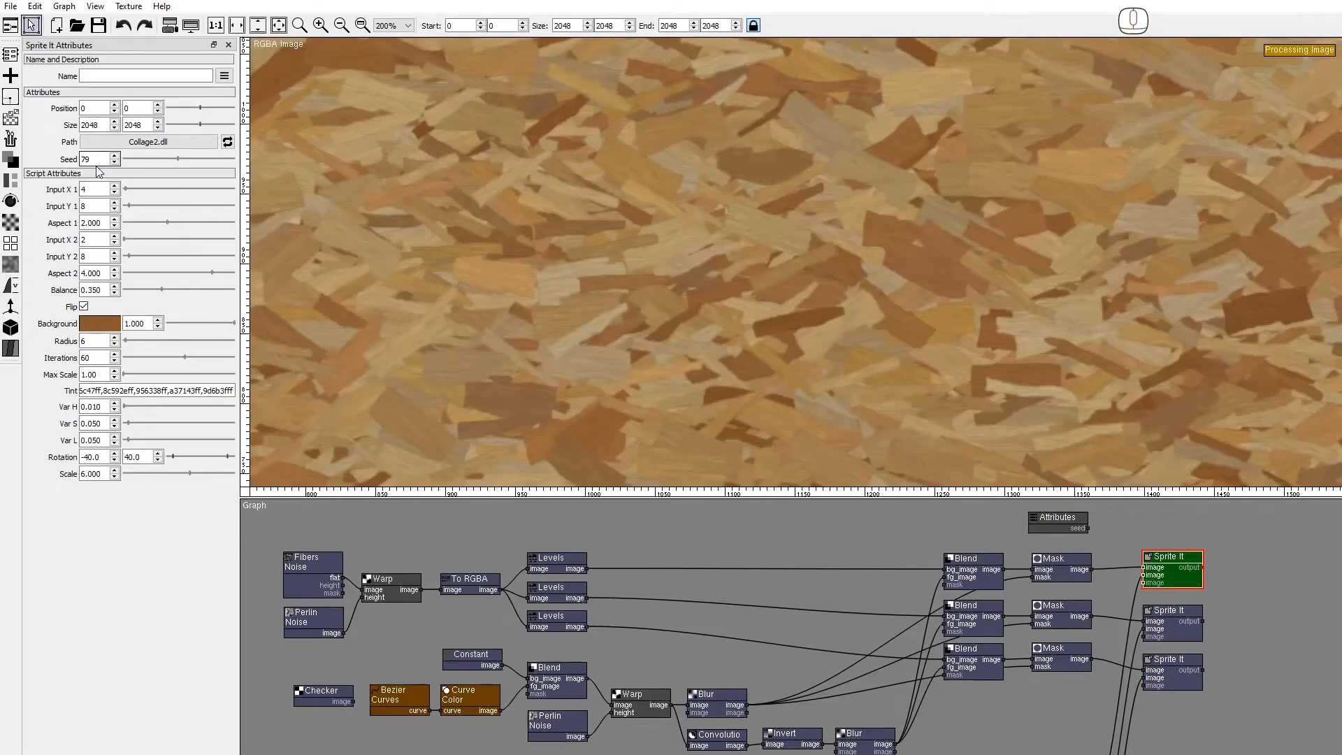
{"action": "left_click_drag", "start_coordinate": [1087, 528], "coordinate": [1144, 568]}
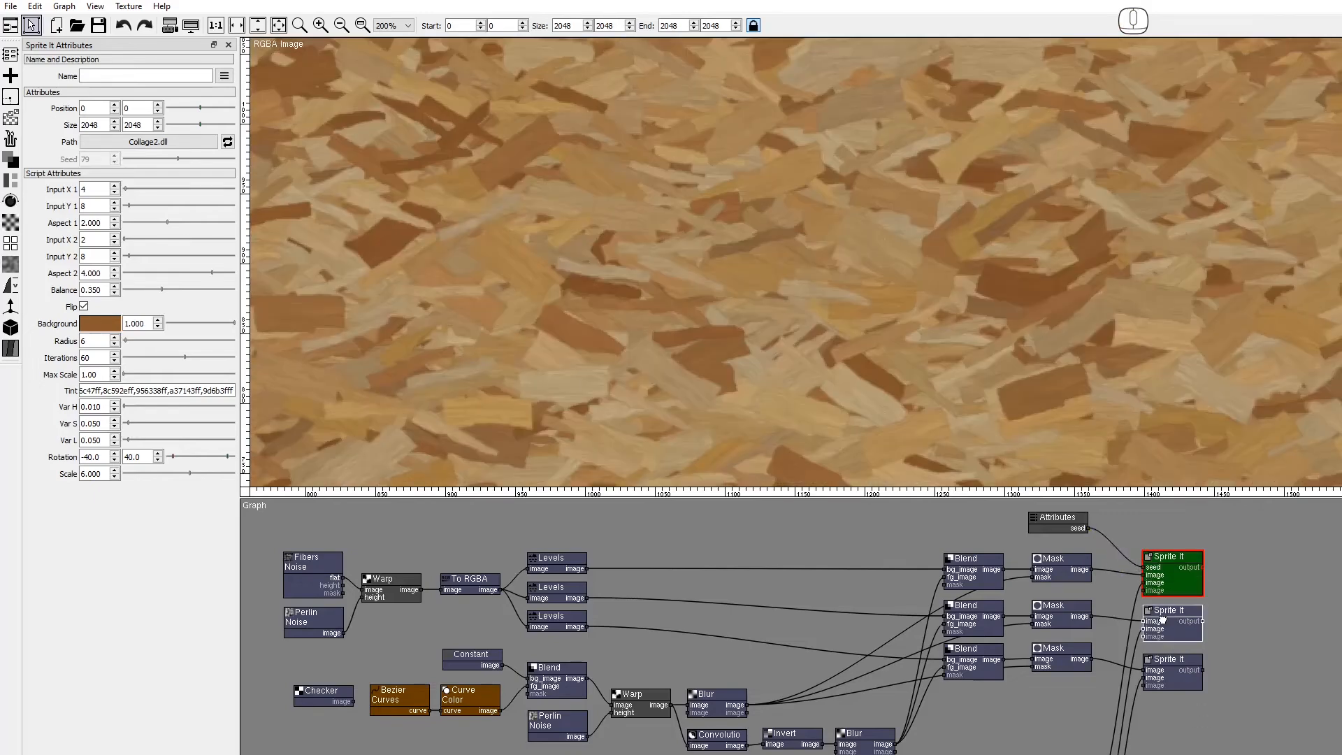
Step: Expose the seed attribute on the second and third Sprite It nodes and connect the Attributes node's seed to both
{"action": "right_click", "coordinate": [1165, 625]}
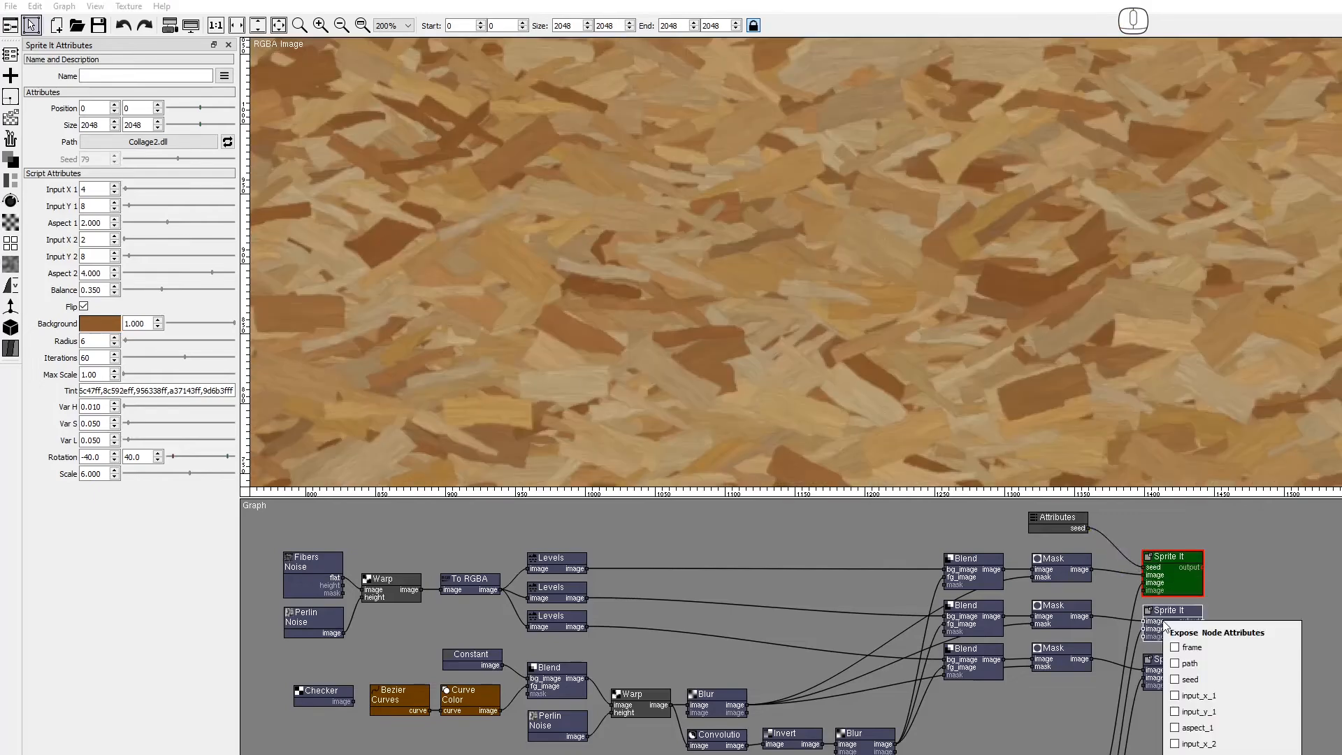
{"action": "left_click", "coordinate": [1175, 679]}
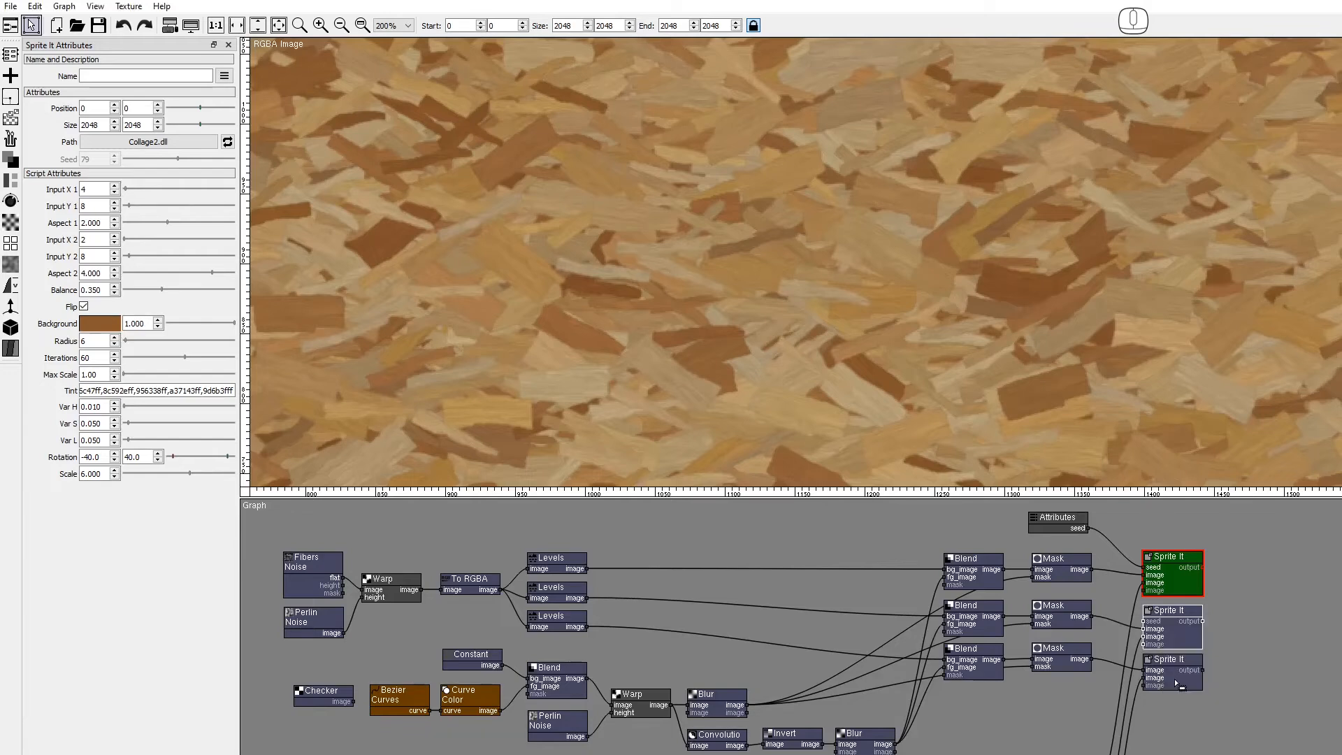
{"action": "left_click_drag", "start_coordinate": [1176, 684], "coordinate": [1176, 647]}
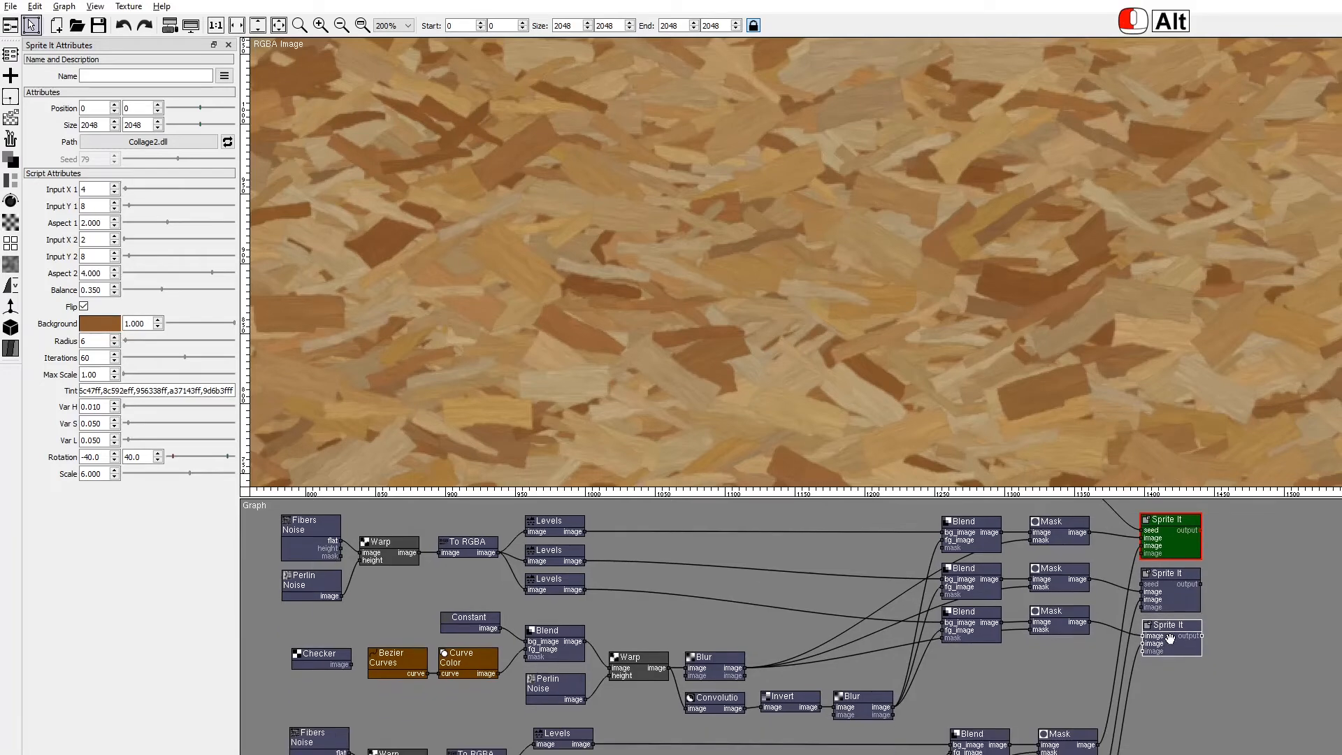
{"action": "right_click", "coordinate": [1176, 647]}
{"action": "left_click", "coordinate": [1186, 701]}
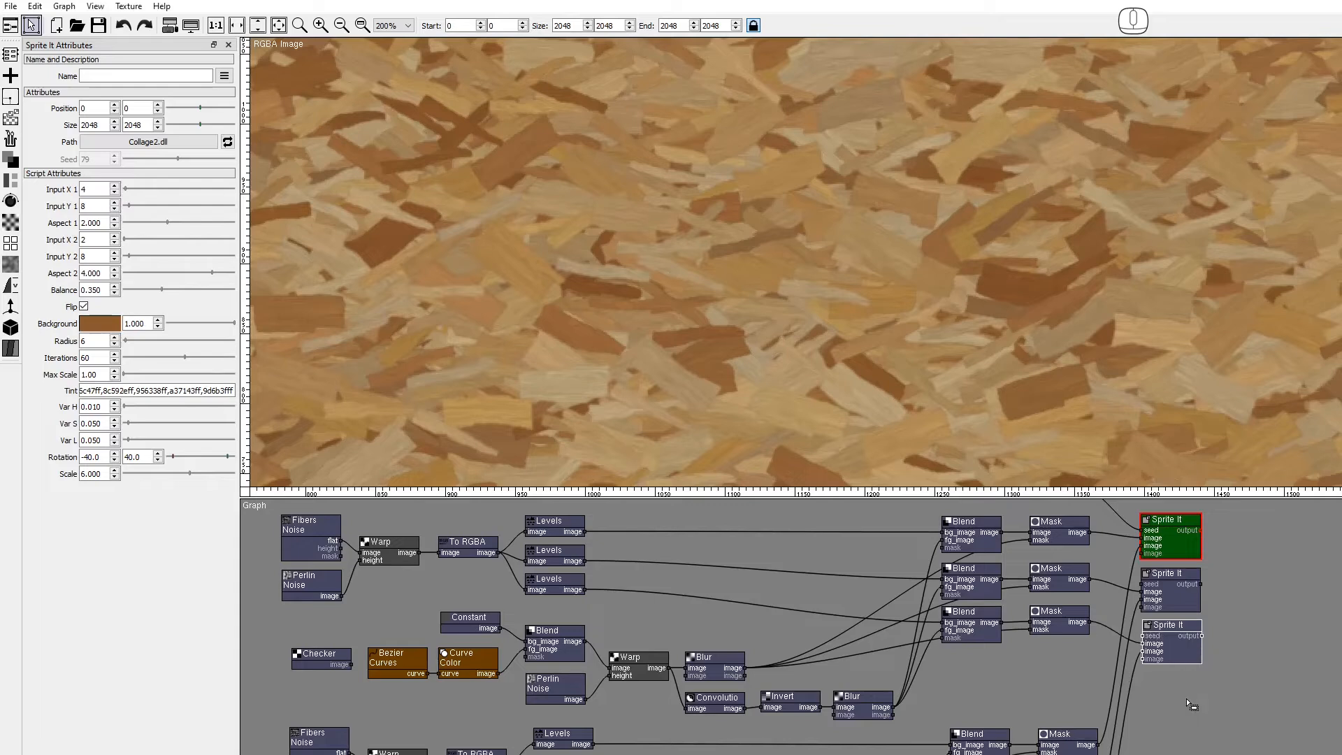
{"action": "left_click_drag", "start_coordinate": [1231, 601], "coordinate": [1241, 646]}
{"action": "left_click_drag", "start_coordinate": [1095, 535], "coordinate": [1150, 679]}
Step: Set the Attributes node's seed to 18 and display the second Sprite It node's output
{"action": "left_click", "coordinate": [1086, 536]}
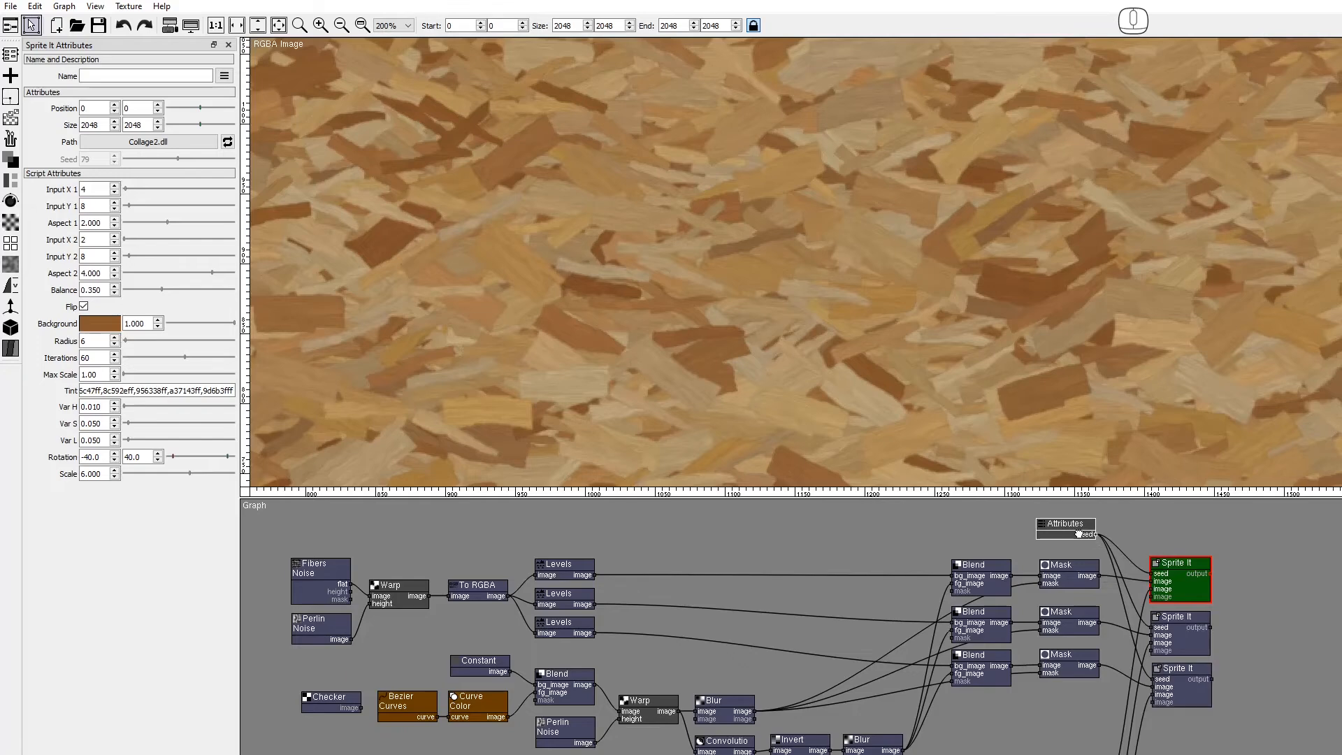
{"action": "left_click", "coordinate": [1079, 534]}
{"action": "left_click", "coordinate": [139, 109]}
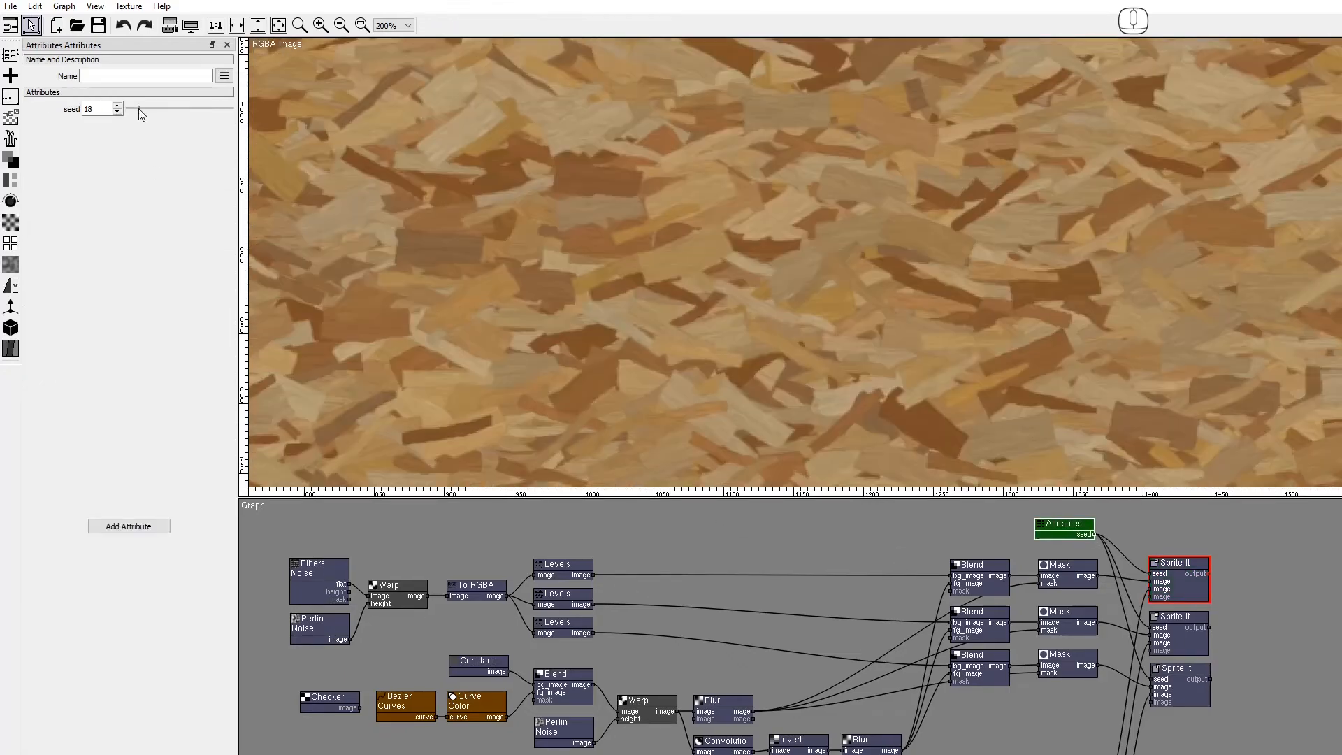
{"action": "left_click", "coordinate": [1154, 629]}
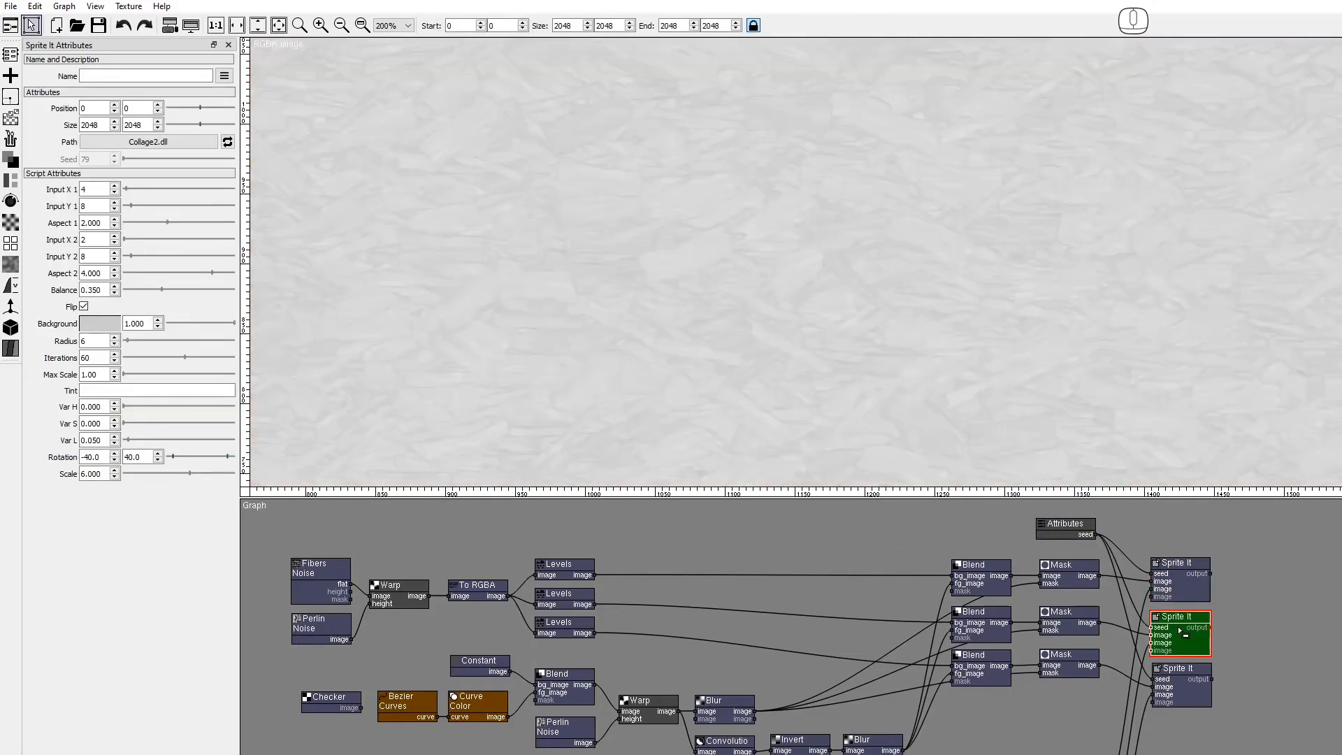
Step: Add a To Value node fed by the second Sprite It node's output
{"action": "left_click", "coordinate": [1172, 687]}
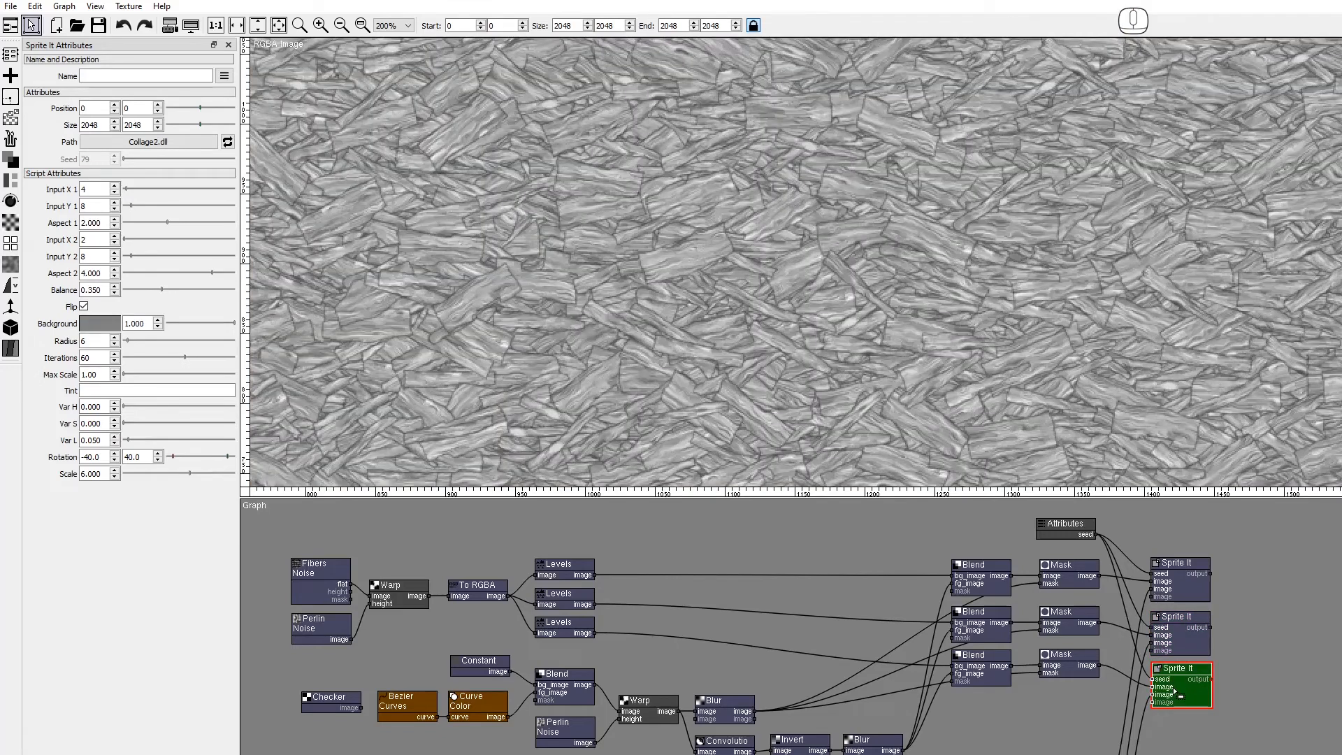
{"action": "left_click_drag", "start_coordinate": [1178, 690], "coordinate": [772, 694]}
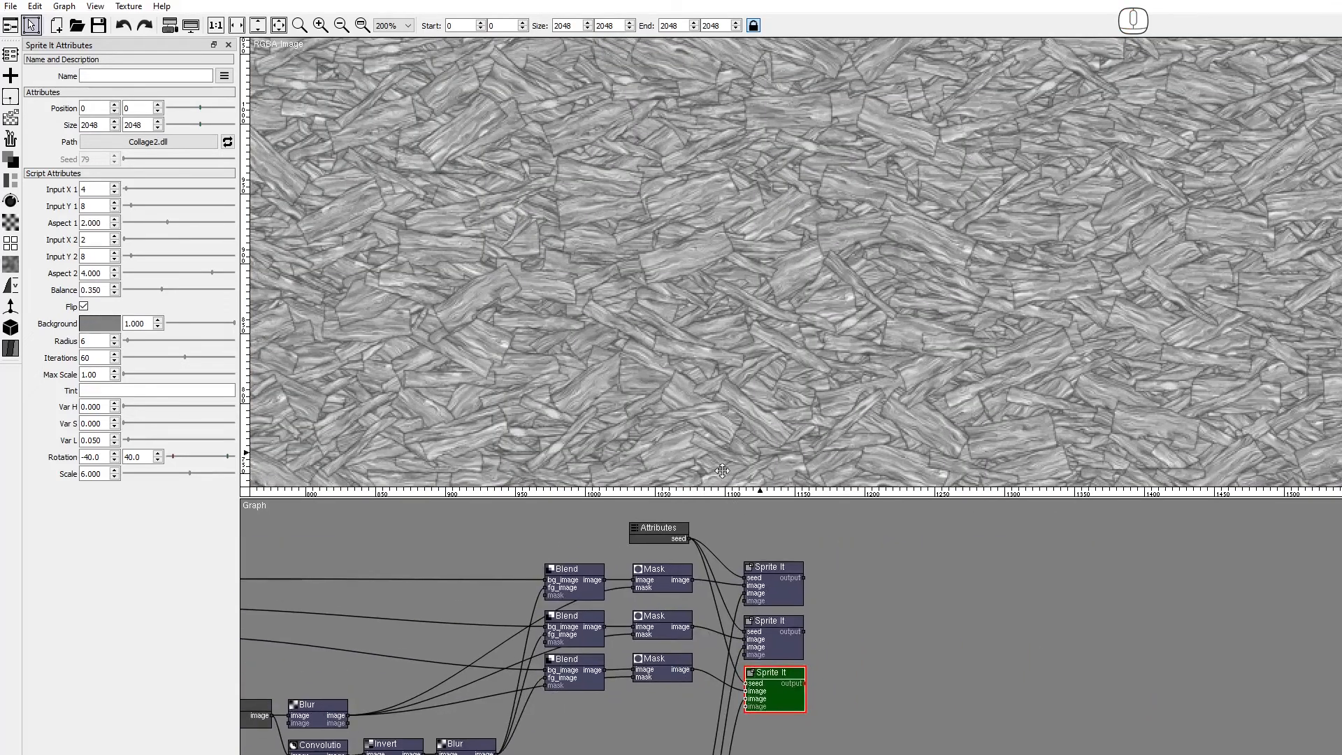
{"action": "left_click", "coordinate": [778, 626]}
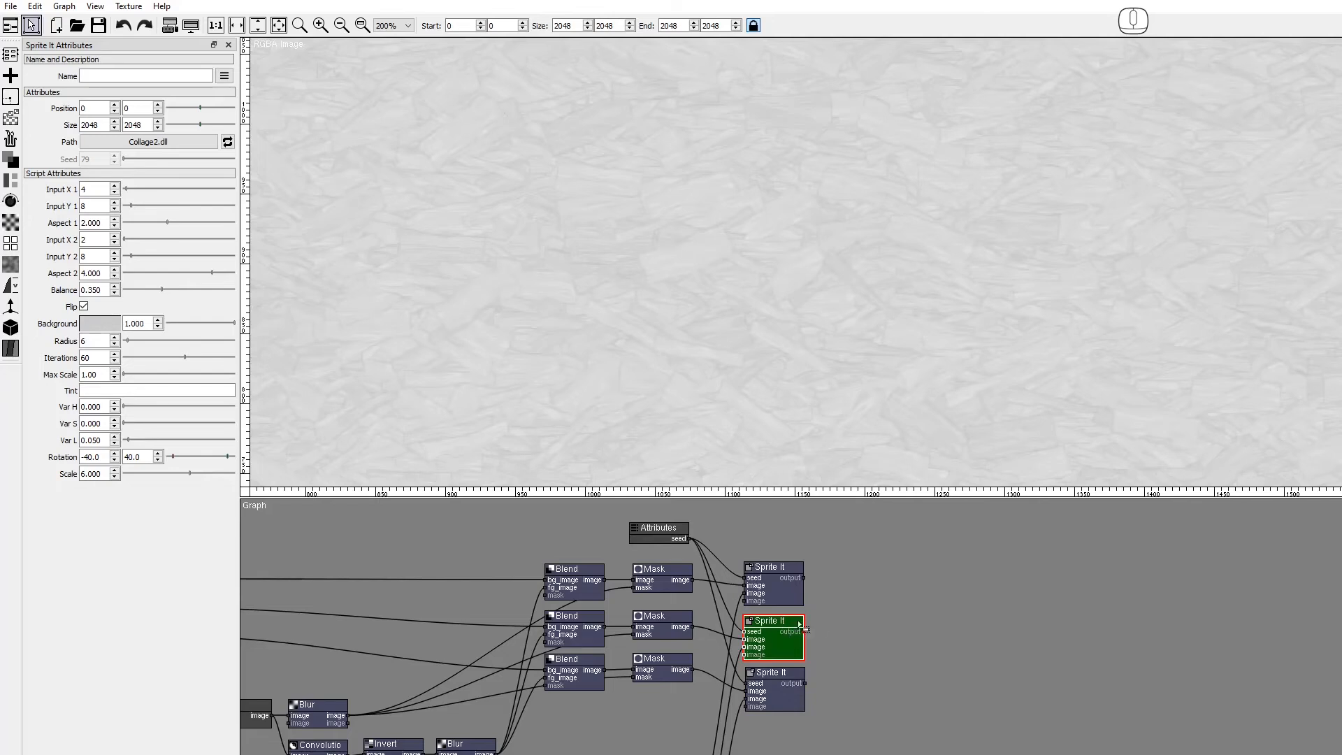
{"action": "left_click_drag", "start_coordinate": [799, 624], "coordinate": [822, 627]}
{"action": "type", "text": "To v"}
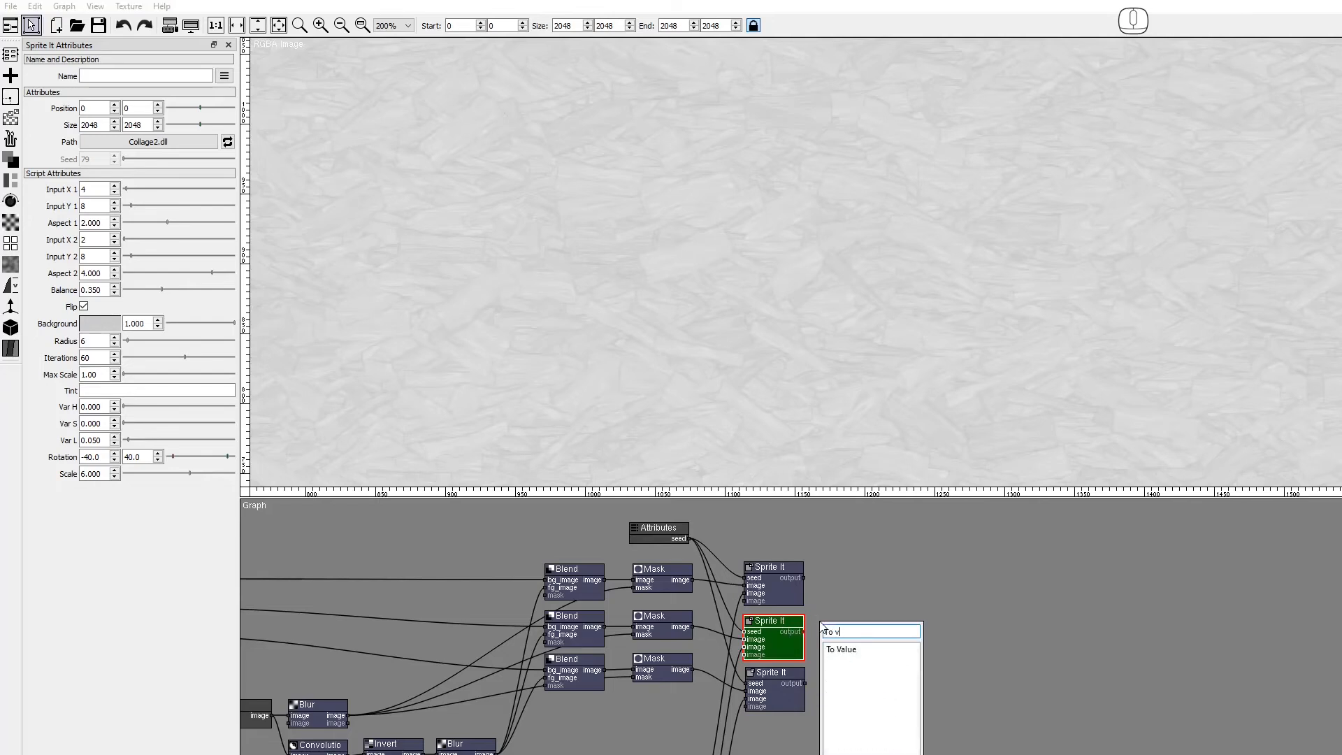
{"action": "left_click", "coordinate": [841, 649]}
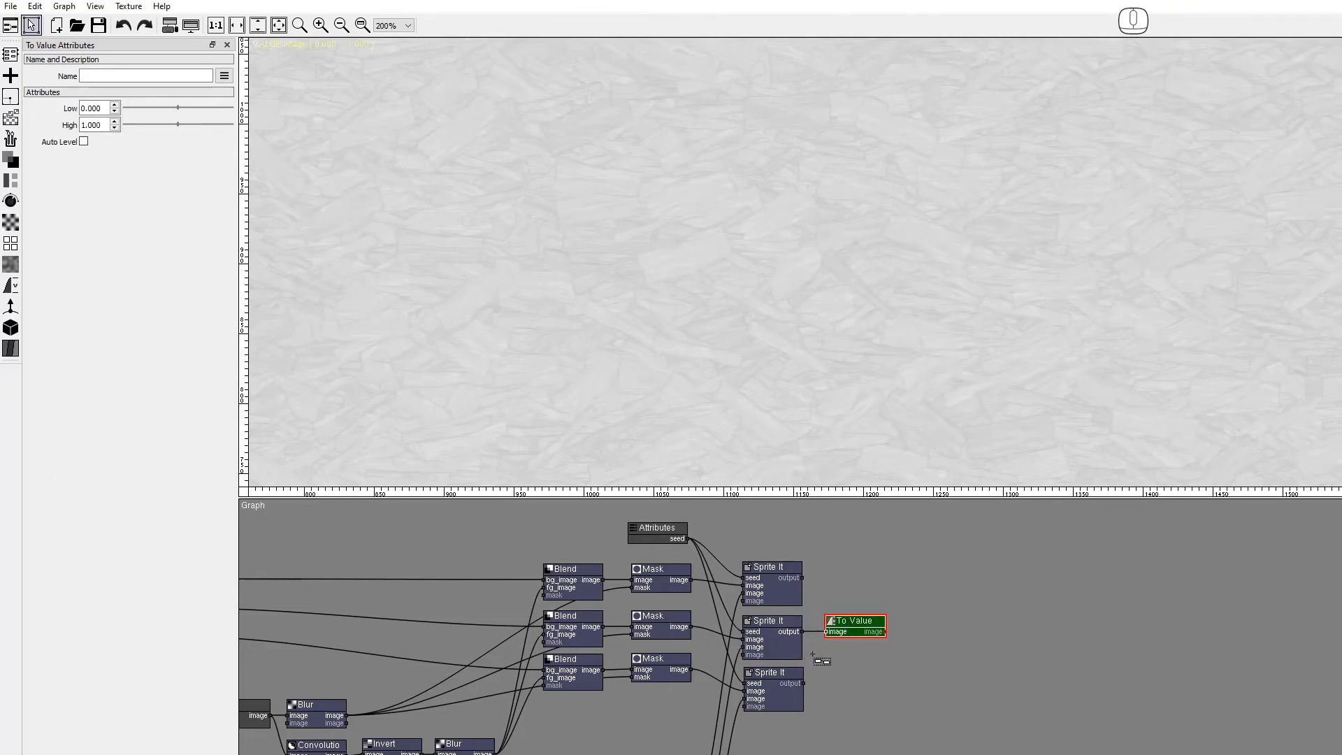
Step: Add a To Normal node fed by the third Sprite It node's output
{"action": "left_click", "coordinate": [788, 690]}
{"action": "left_click_drag", "start_coordinate": [853, 673], "coordinate": [833, 678]}
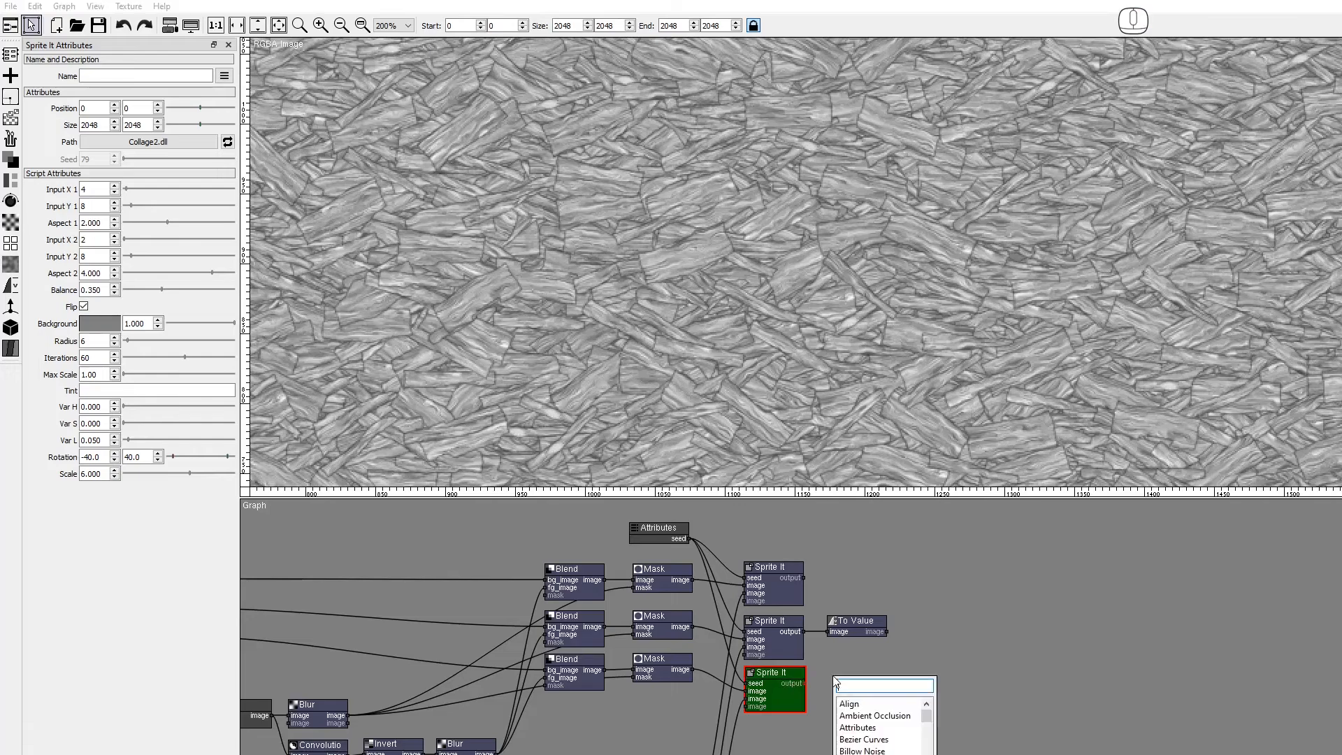
{"action": "type", "text": "To"}
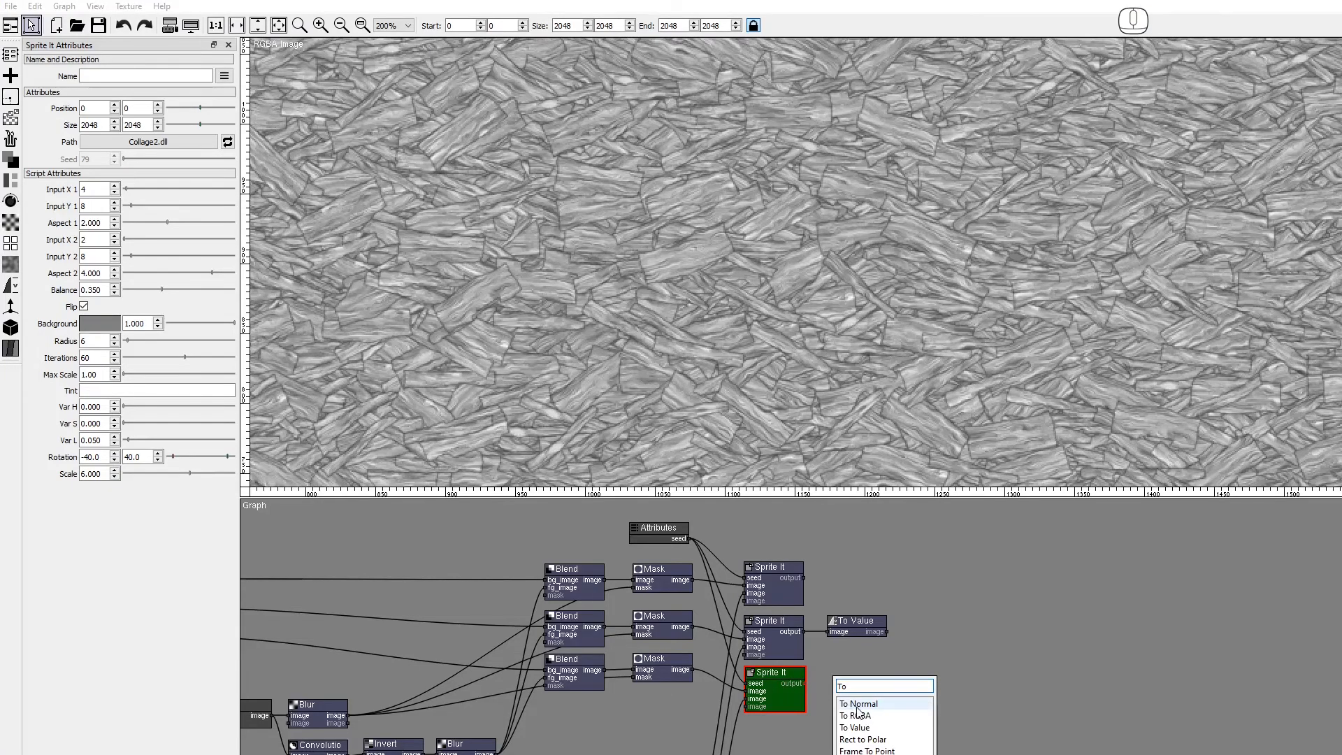
{"action": "left_click", "coordinate": [863, 703]}
{"action": "left_click_drag", "start_coordinate": [855, 688], "coordinate": [853, 676]}
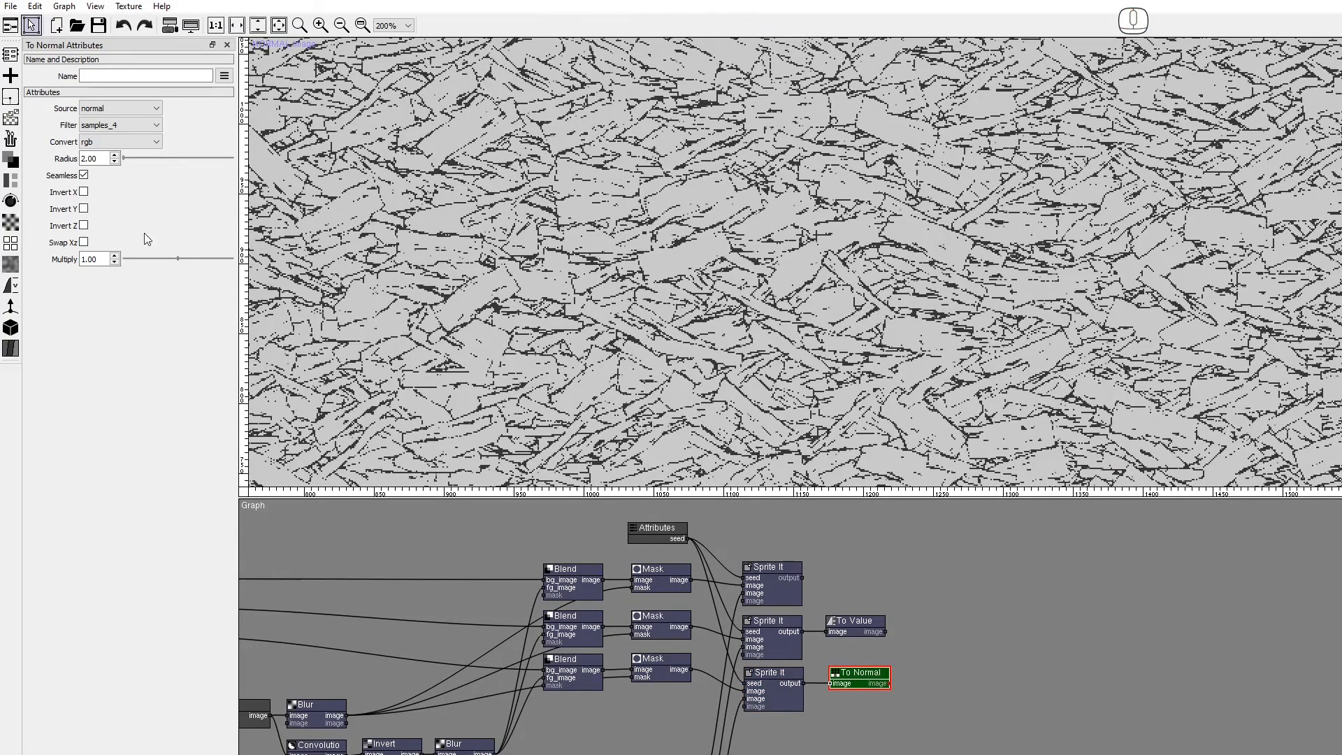
Step: Set the To Normal node's source to height and its filter to 3x3
{"action": "left_click", "coordinate": [120, 108]}
{"action": "left_click", "coordinate": [108, 130]}
{"action": "left_click", "coordinate": [112, 125]}
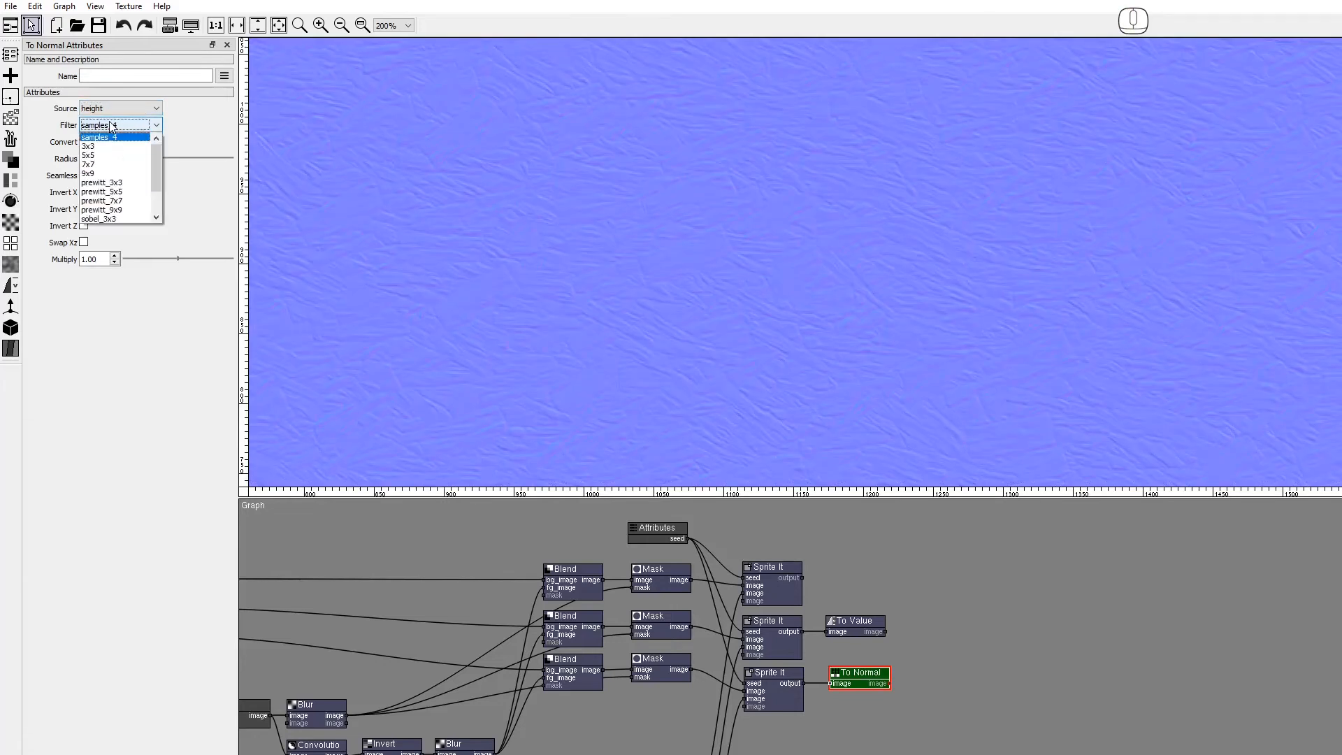
{"action": "left_click", "coordinate": [110, 153]}
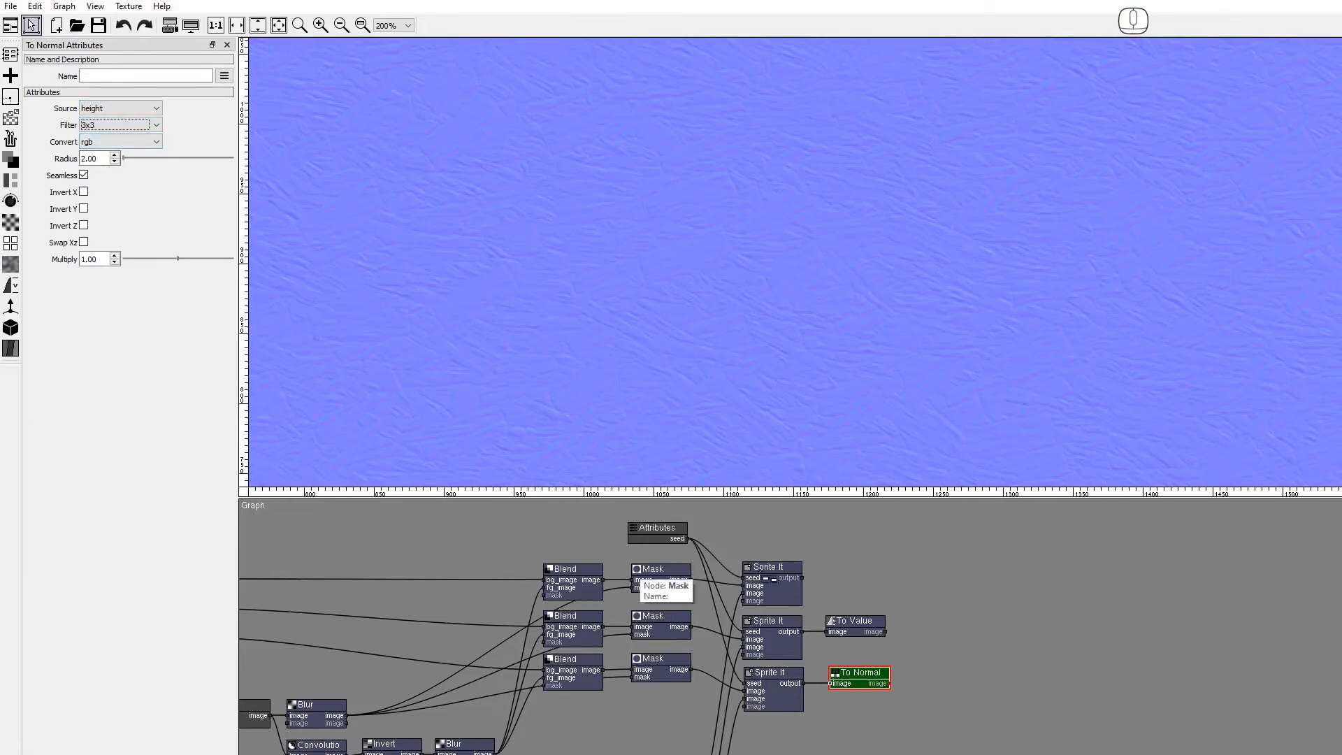
Step: Add a Writer node fed by the first Sprite It node and set its output file to osb_albedo.png
{"action": "left_click", "coordinate": [783, 579]}
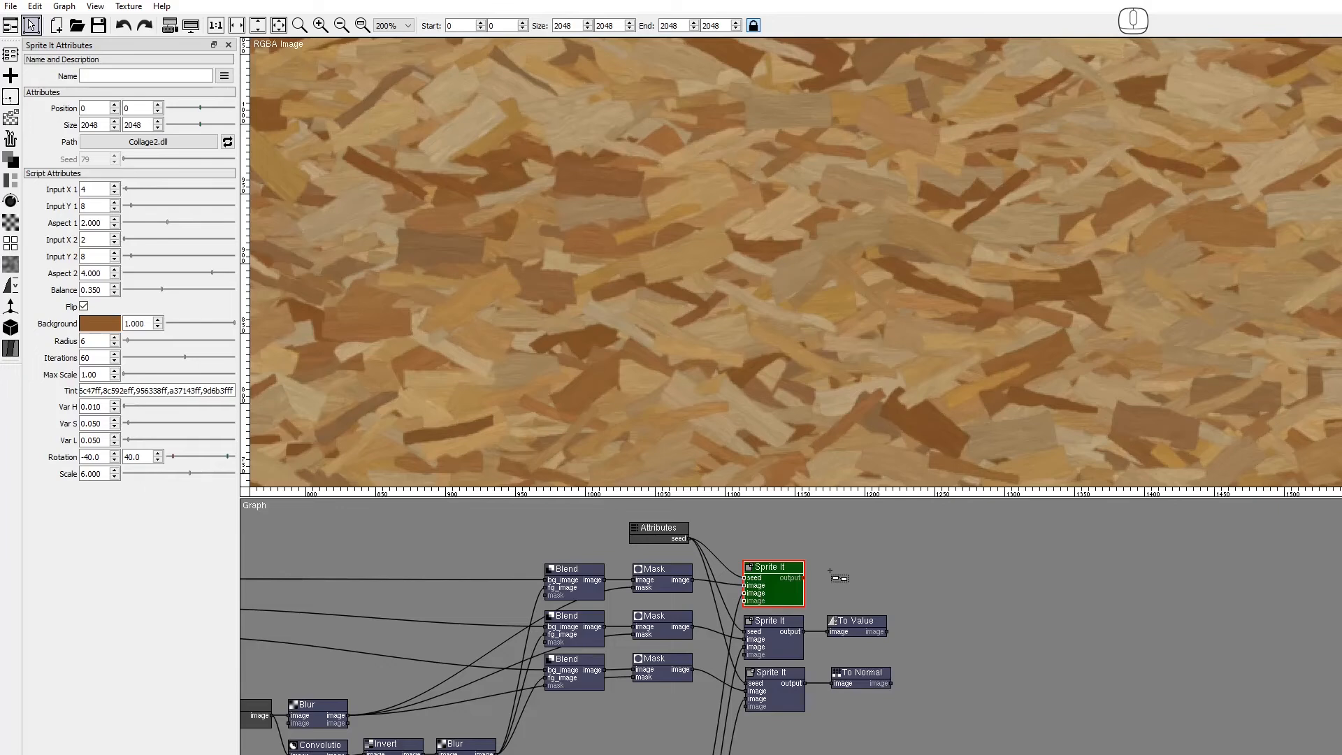
{"action": "left_click", "coordinate": [11, 118]}
{"action": "left_click_drag", "start_coordinate": [150, 120], "coordinate": [242, 131]}
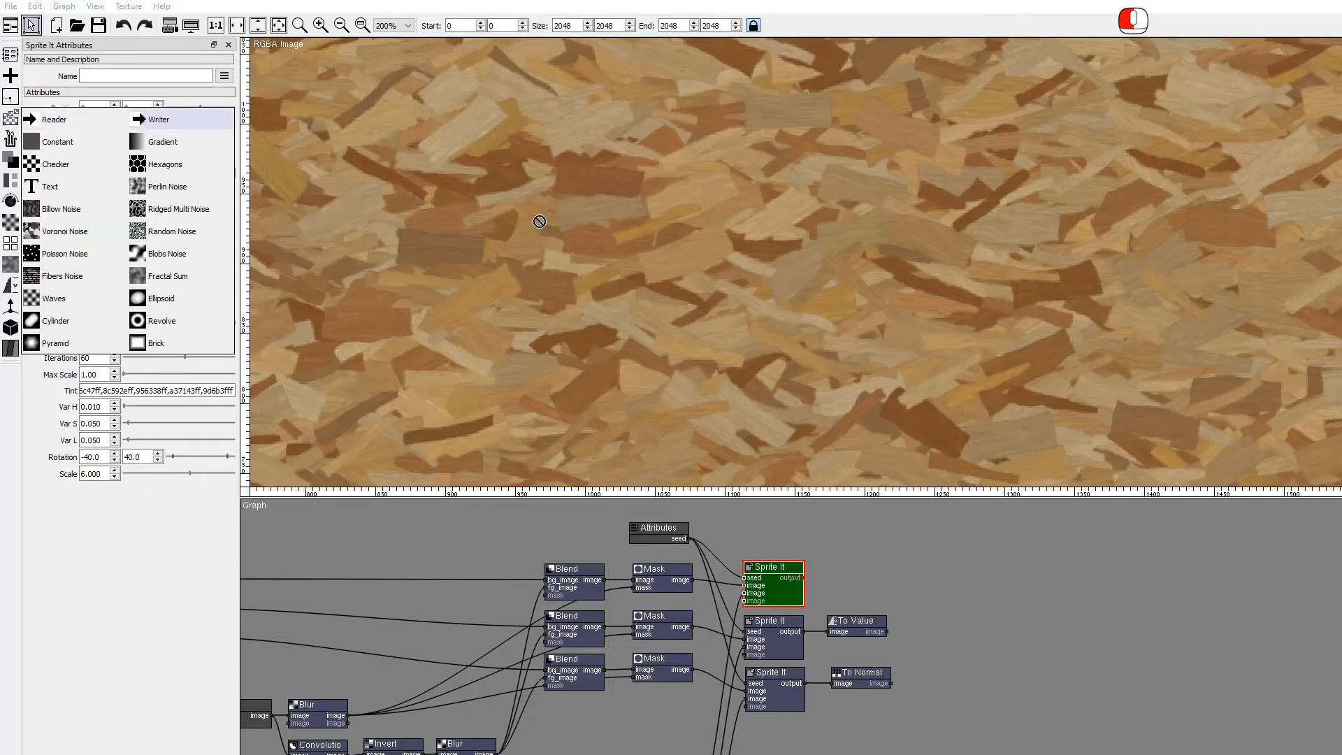
{"action": "left_click_drag", "start_coordinate": [833, 559], "coordinate": [939, 576]}
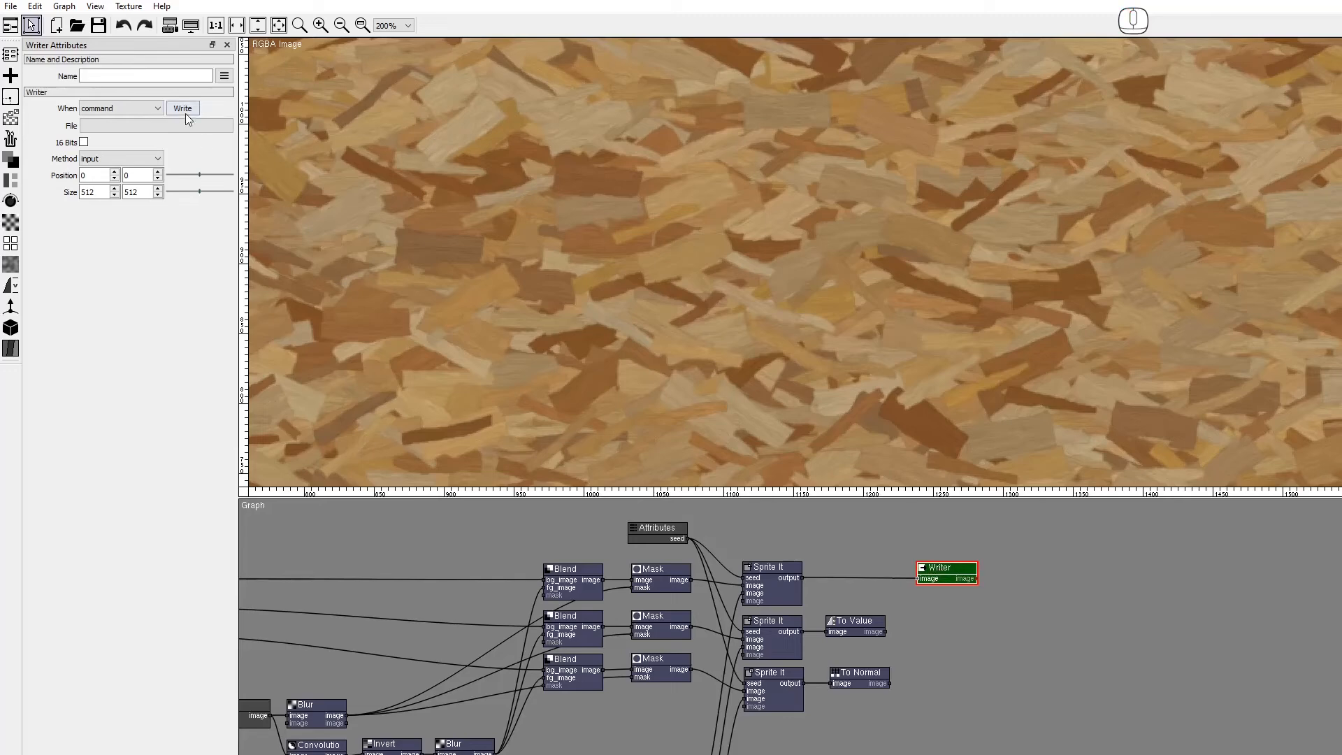
{"action": "left_click", "coordinate": [117, 128]}
{"action": "type", "text": "osb_albedo.png"}
{"action": "key", "text": "Return"}
Step: Add a Writer node fed by the To Value node and set its output file to osb_roughness.png
{"action": "left_click", "coordinate": [858, 627]}
{"action": "key", "text": "shift+w"}
{"action": "type", "text": "ri"}
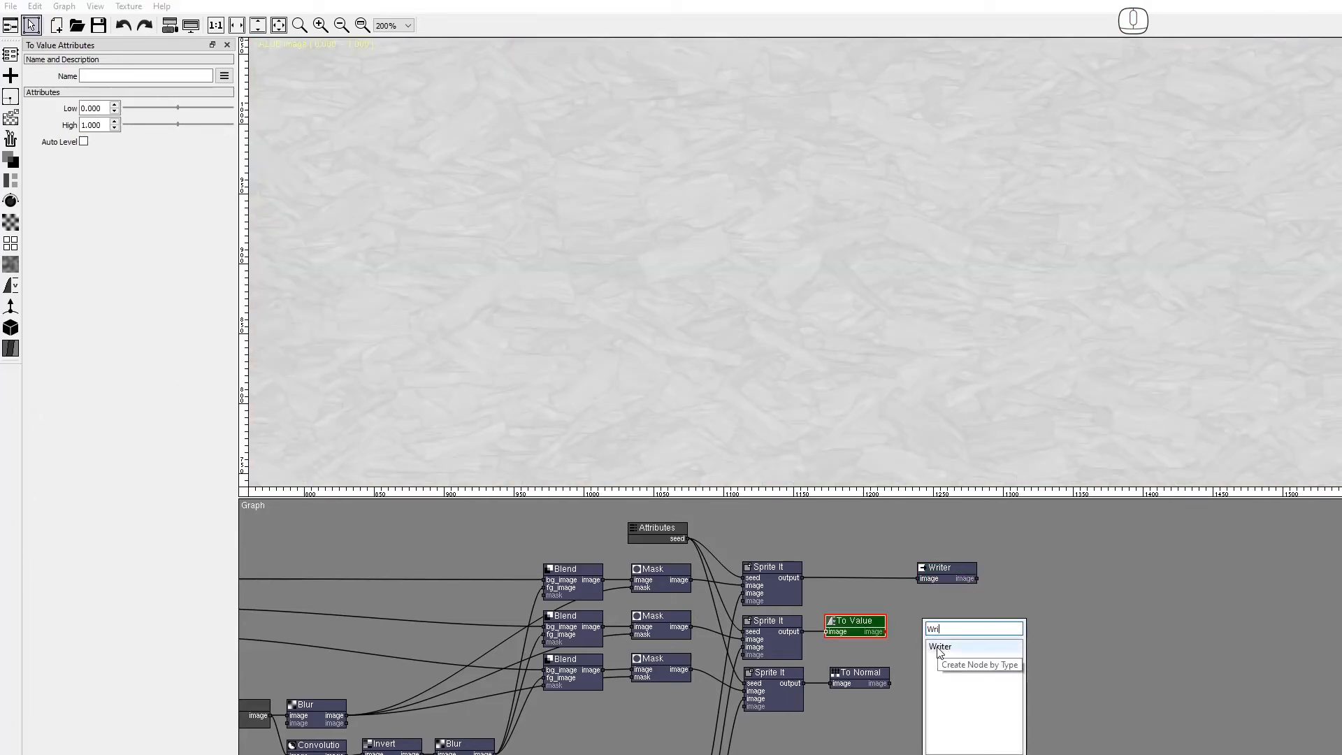
{"action": "left_click", "coordinate": [938, 649]}
{"action": "left_click_drag", "start_coordinate": [940, 632], "coordinate": [939, 631]}
{"action": "left_click", "coordinate": [180, 126]}
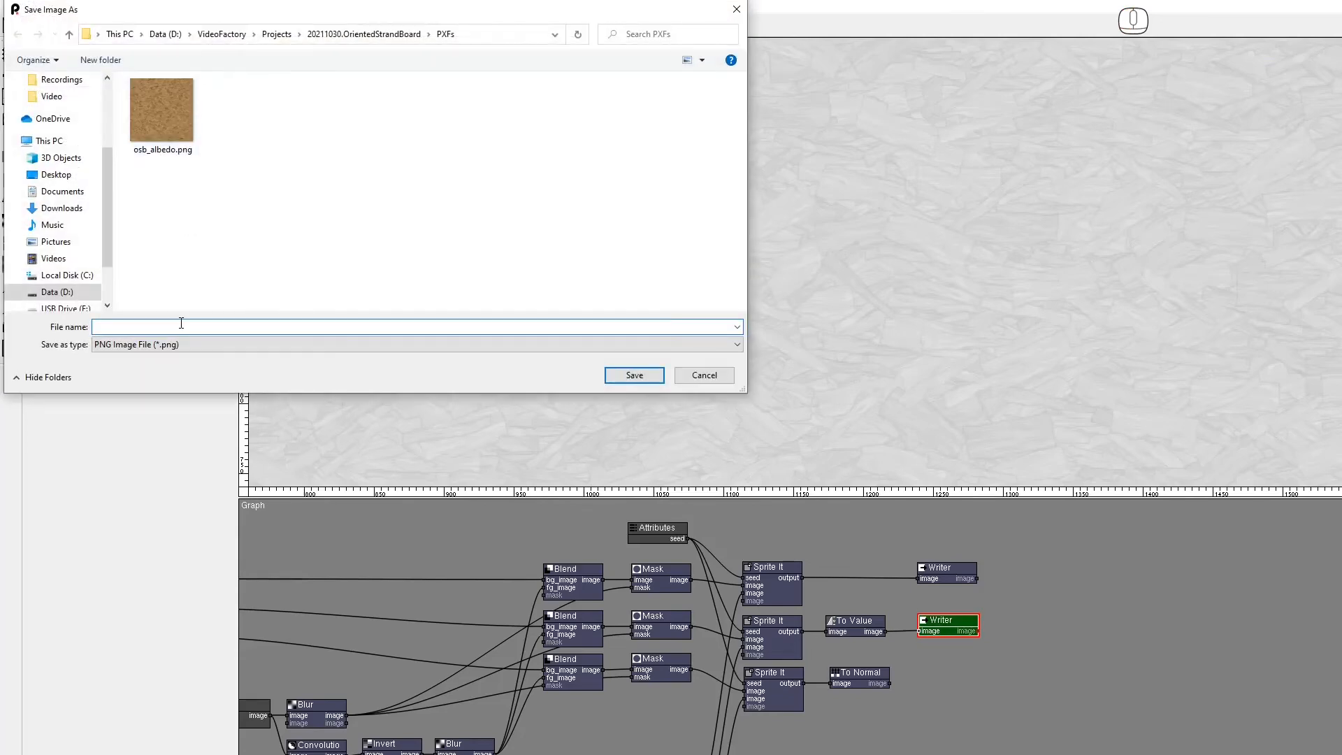
{"action": "type", "text": "osb_roughness"}
{"action": "key", "text": "Return"}
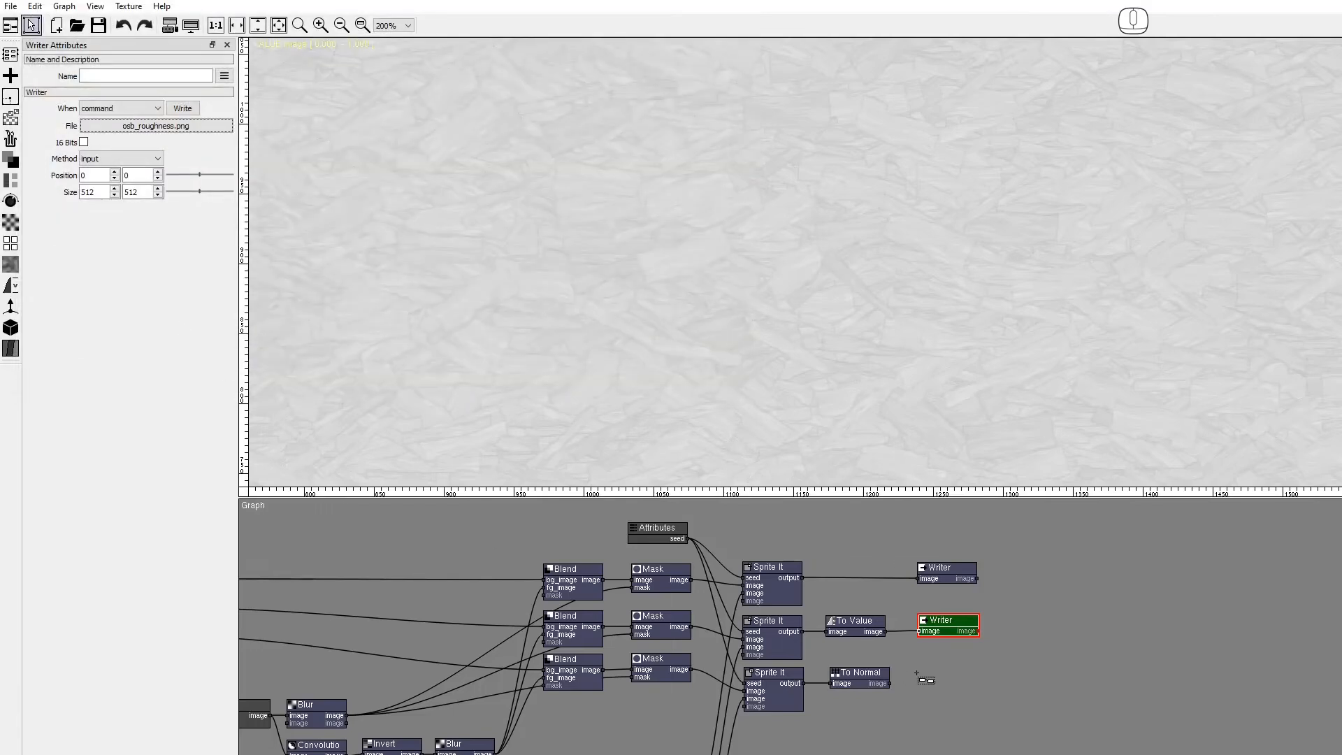
Step: Add a Writer node fed by the To Normal node and set its output file to osb_normal.png
{"action": "left_click", "coordinate": [884, 682]}
{"action": "key", "text": "Tab"}
{"action": "type", "text": "wri"}
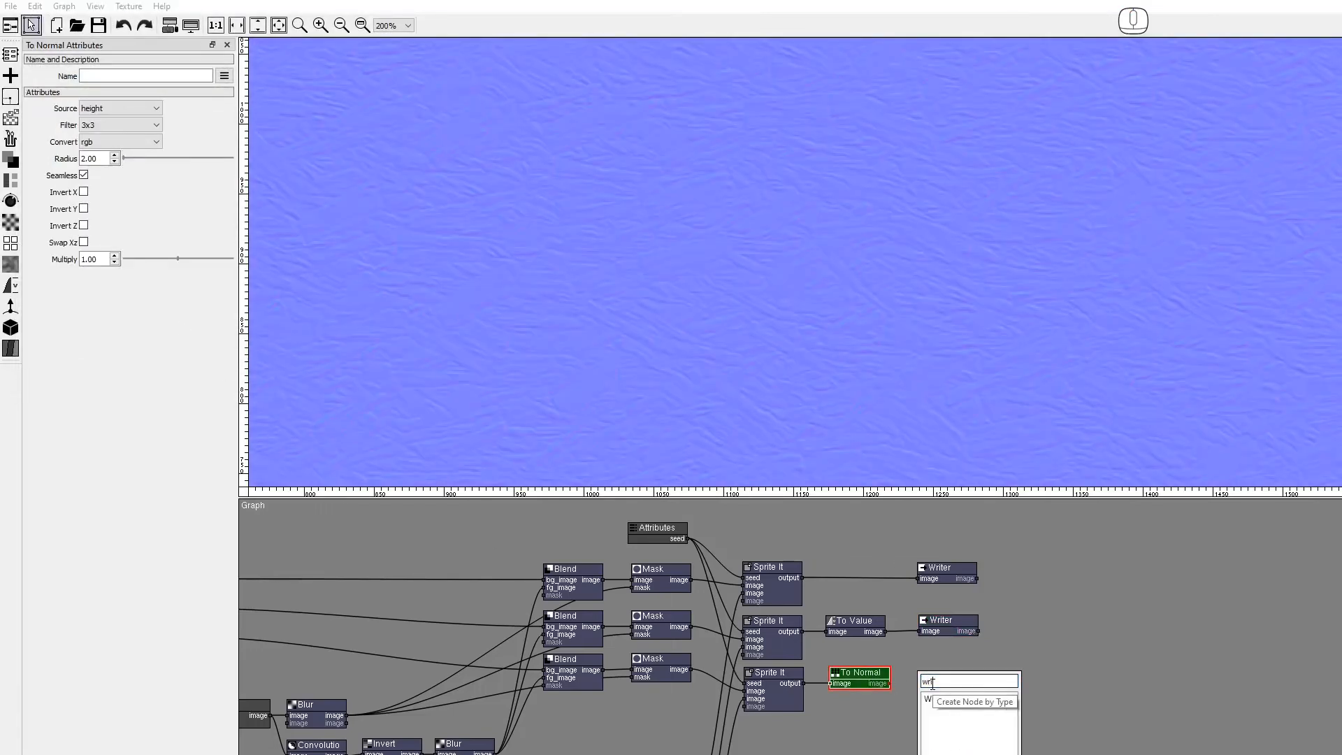
{"action": "left_click", "coordinate": [935, 699]}
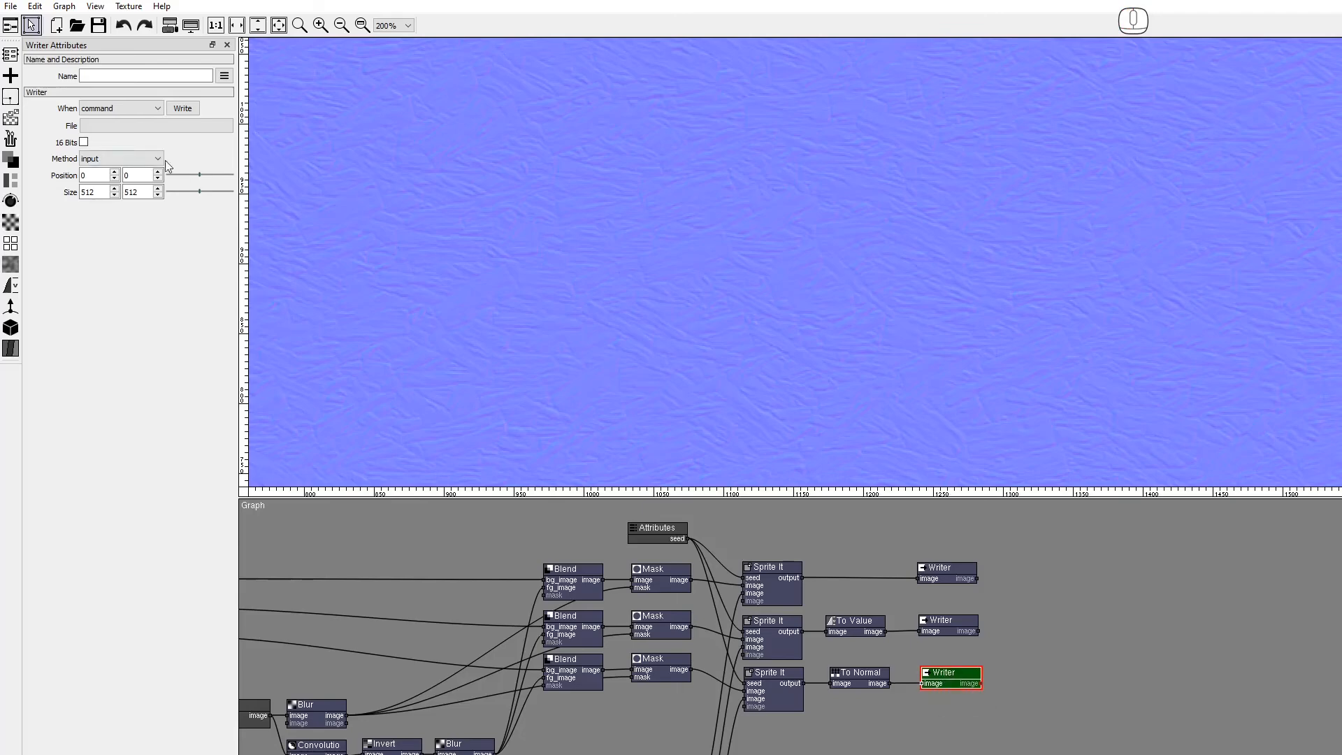
{"action": "left_click", "coordinate": [147, 126]}
{"action": "type", "text": "osb_normal"}
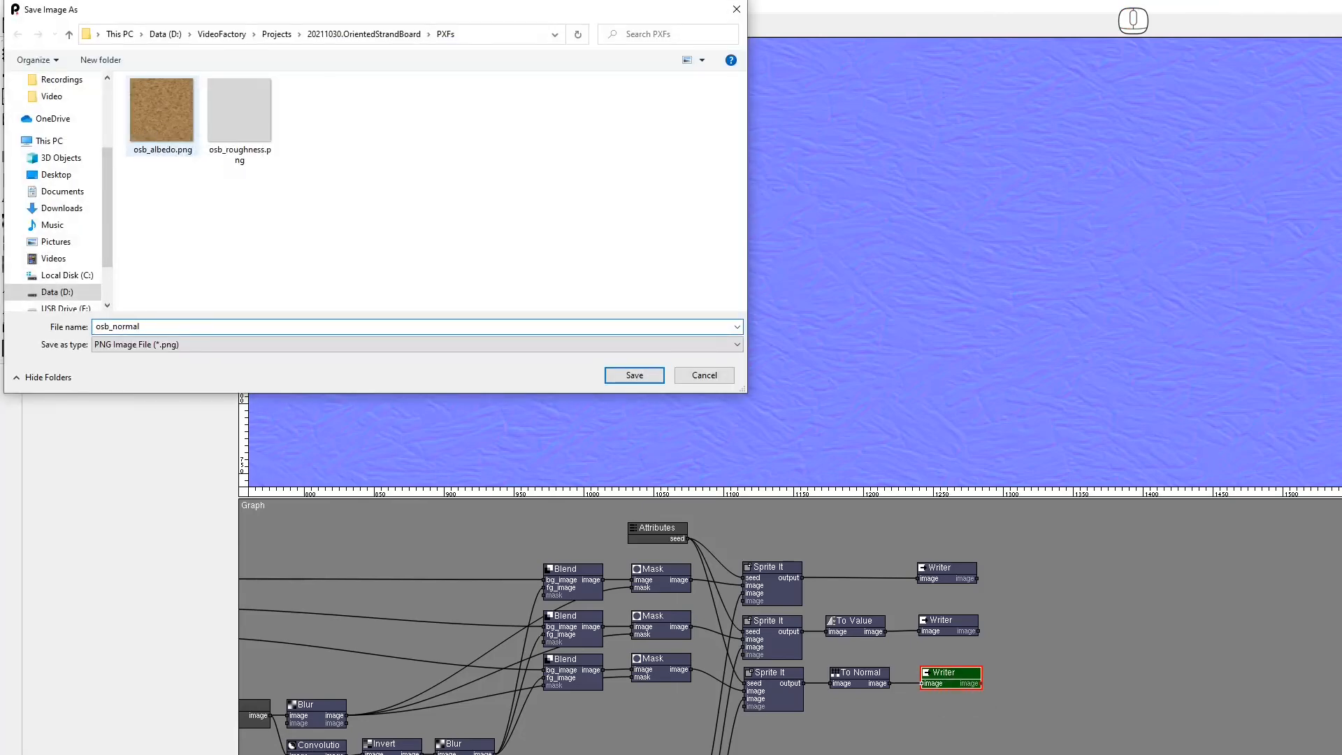
{"action": "key", "text": "Return"}
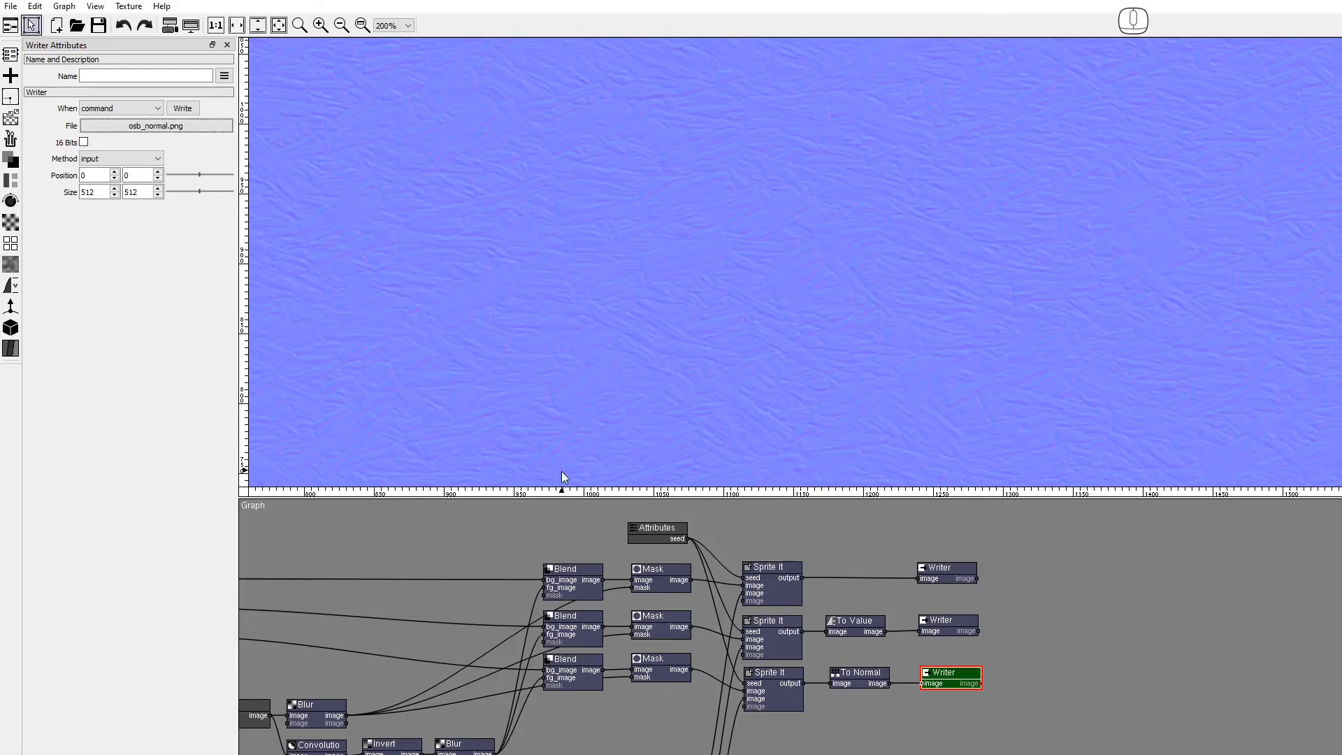
Step: Set the Attributes node's seed to 71 and export the images of all Writer nodes
{"action": "left_click", "coordinate": [650, 529]}
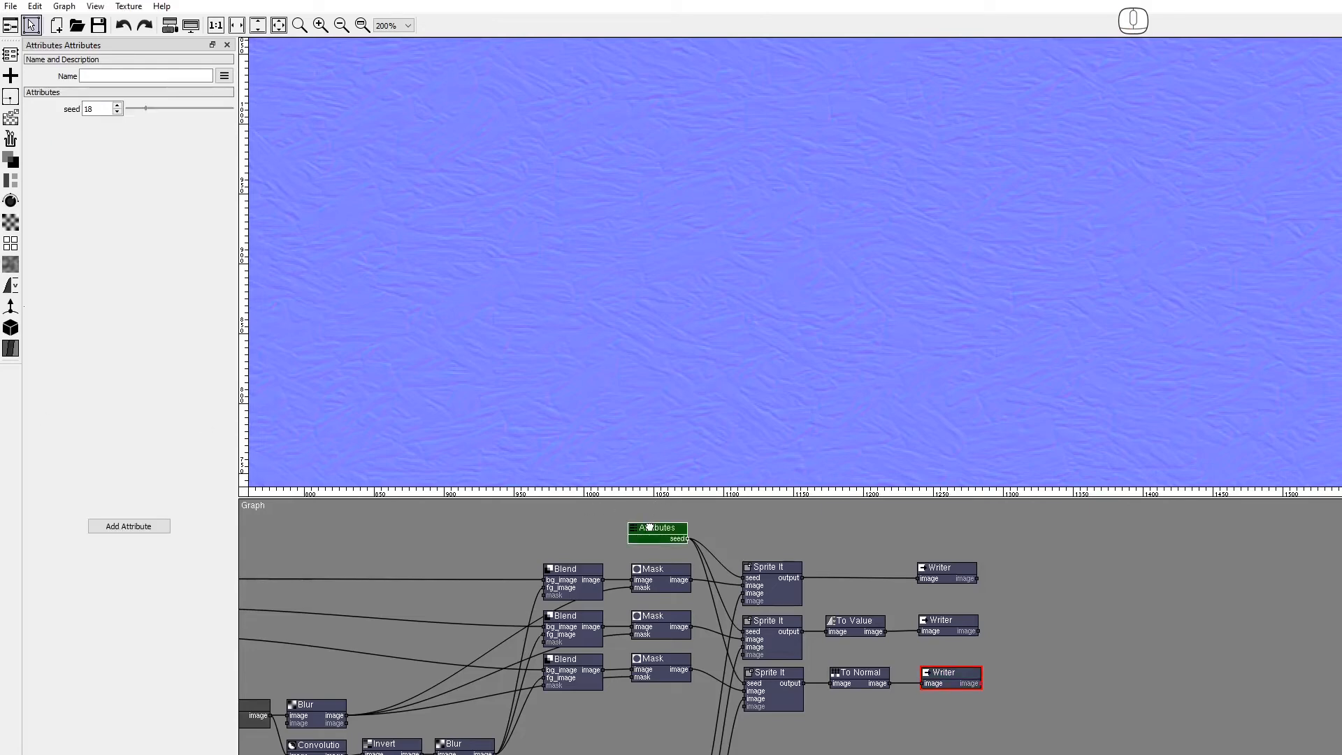
{"action": "left_click", "coordinate": [176, 110]}
{"action": "left_click", "coordinate": [11, 6]}
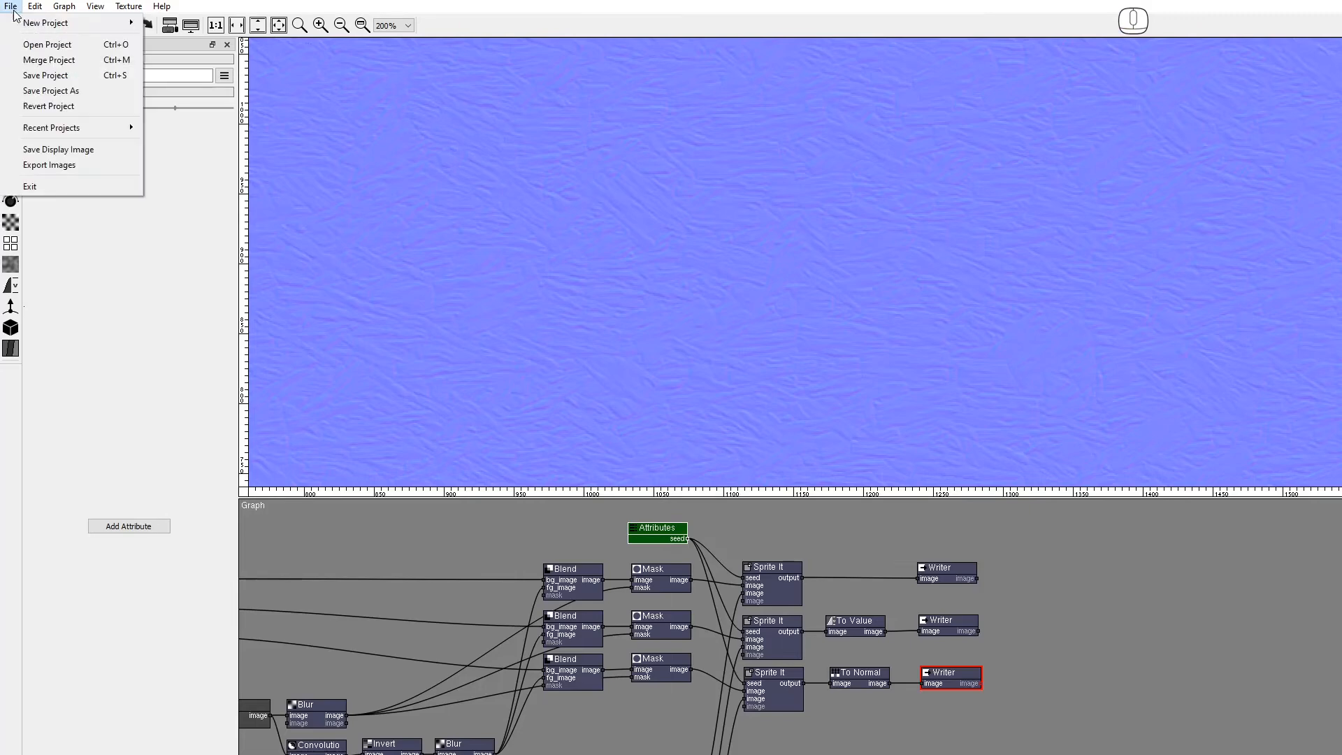
{"action": "left_click", "coordinate": [31, 165]}
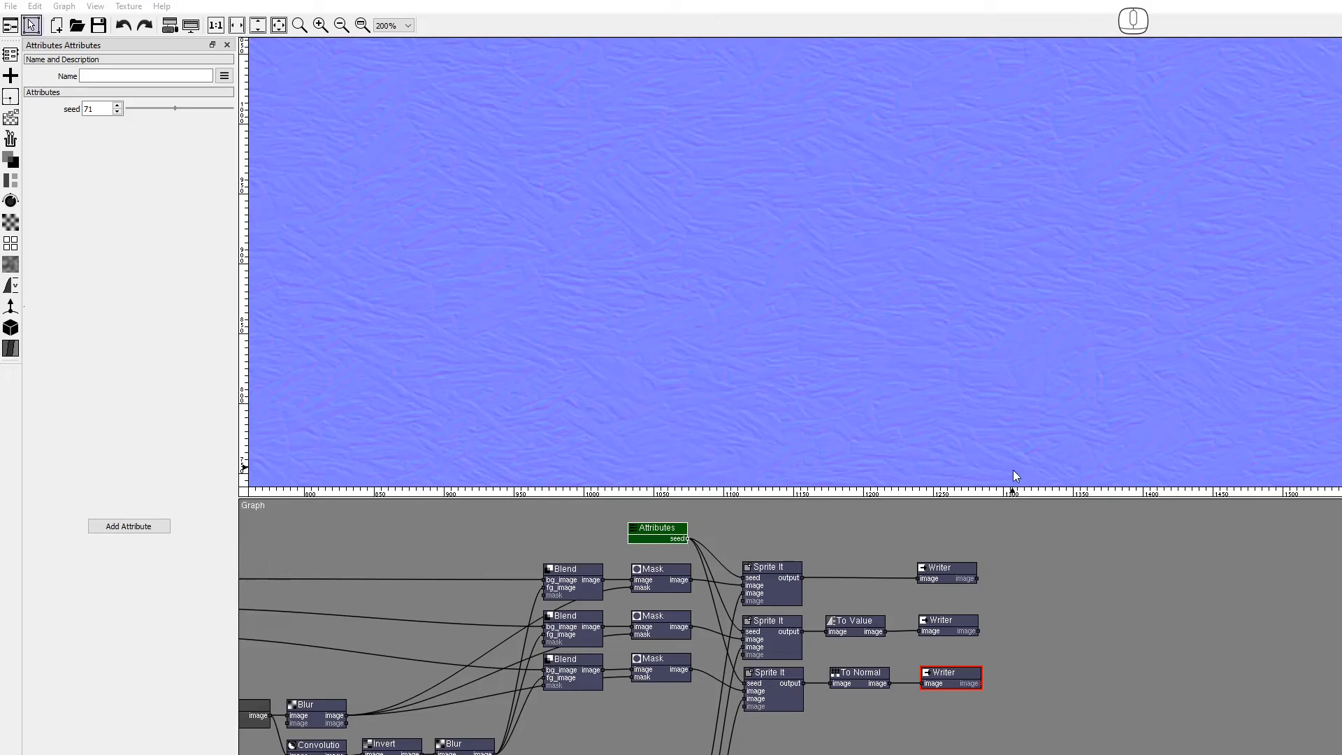
Step: Name the three Writer nodes albedo, roughness and normal, matching their output files
{"action": "left_click", "coordinate": [951, 580]}
{"action": "left_click", "coordinate": [123, 77]}
{"action": "type", "text": "albedo"}
{"action": "left_click", "coordinate": [944, 621]}
{"action": "double_click", "coordinate": [108, 77]}
{"action": "type", "text": "roughness"}
{"action": "key", "text": "Return"}
{"action": "left_click", "coordinate": [952, 681]}
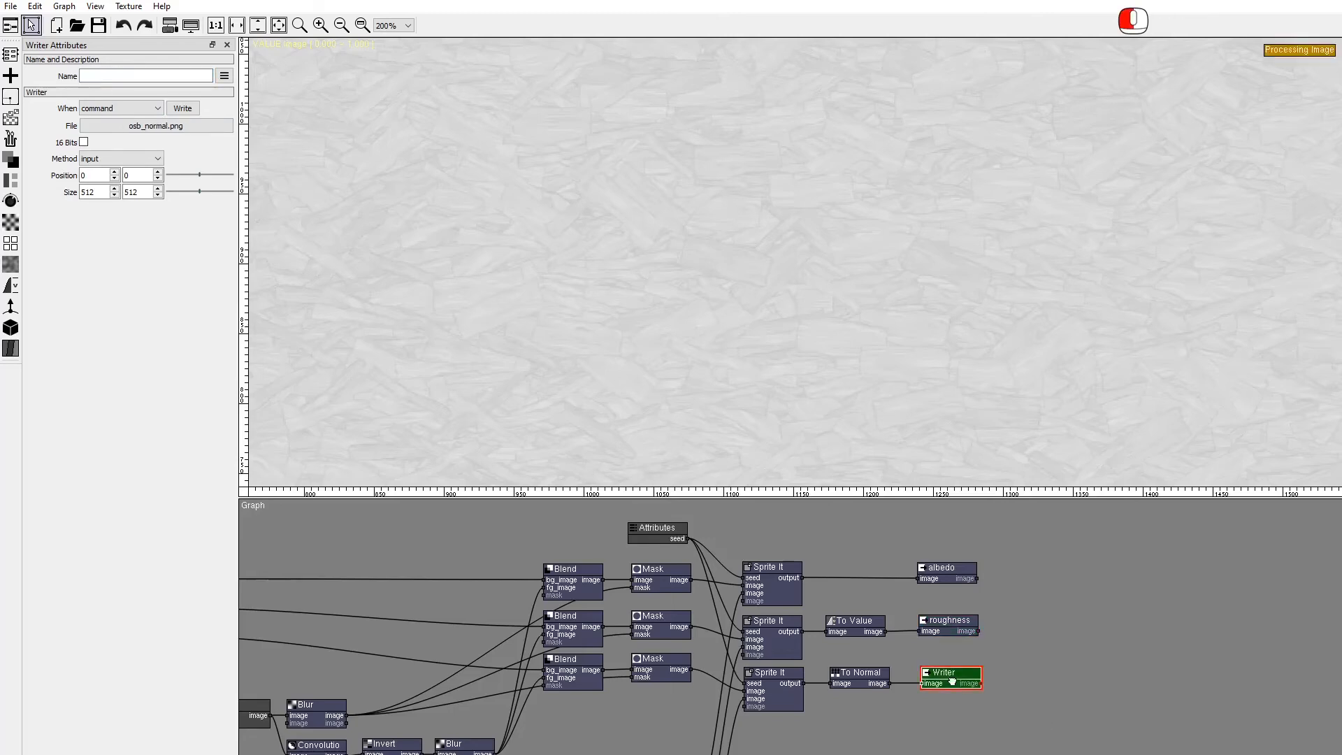
{"action": "left_click", "coordinate": [131, 77]}
{"action": "type", "text": "normal"}
{"action": "key", "text": "Return"}
Step: Align the albedo, roughness and normal Writer nodes in one vertical column
{"action": "left_click", "coordinate": [936, 684]}
{"action": "left_click_drag", "start_coordinate": [958, 697], "coordinate": [922, 543]}
{"action": "key", "text": "v"}
{"action": "left_click", "coordinate": [1025, 606]}
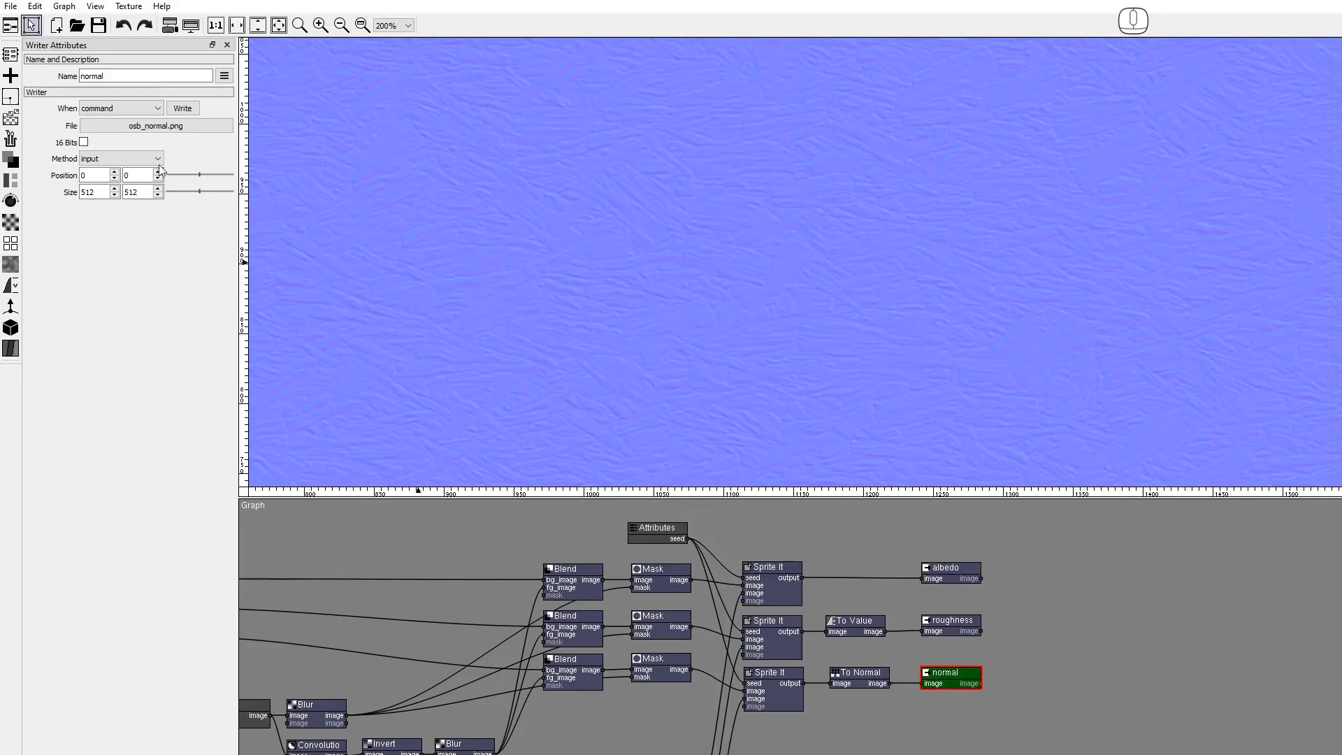
Step: Save the project as osb in the PXFs folder
{"action": "left_click", "coordinate": [10, 6]}
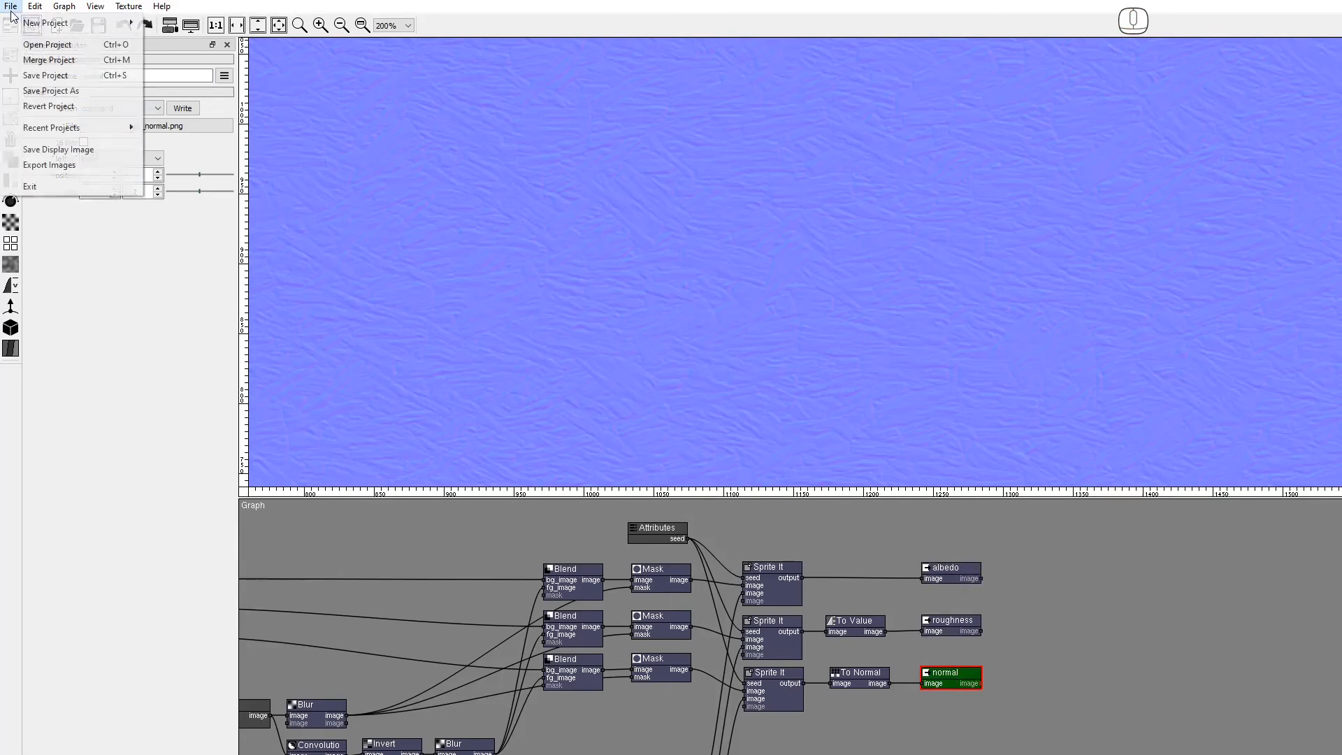
{"action": "left_click", "coordinate": [45, 91]}
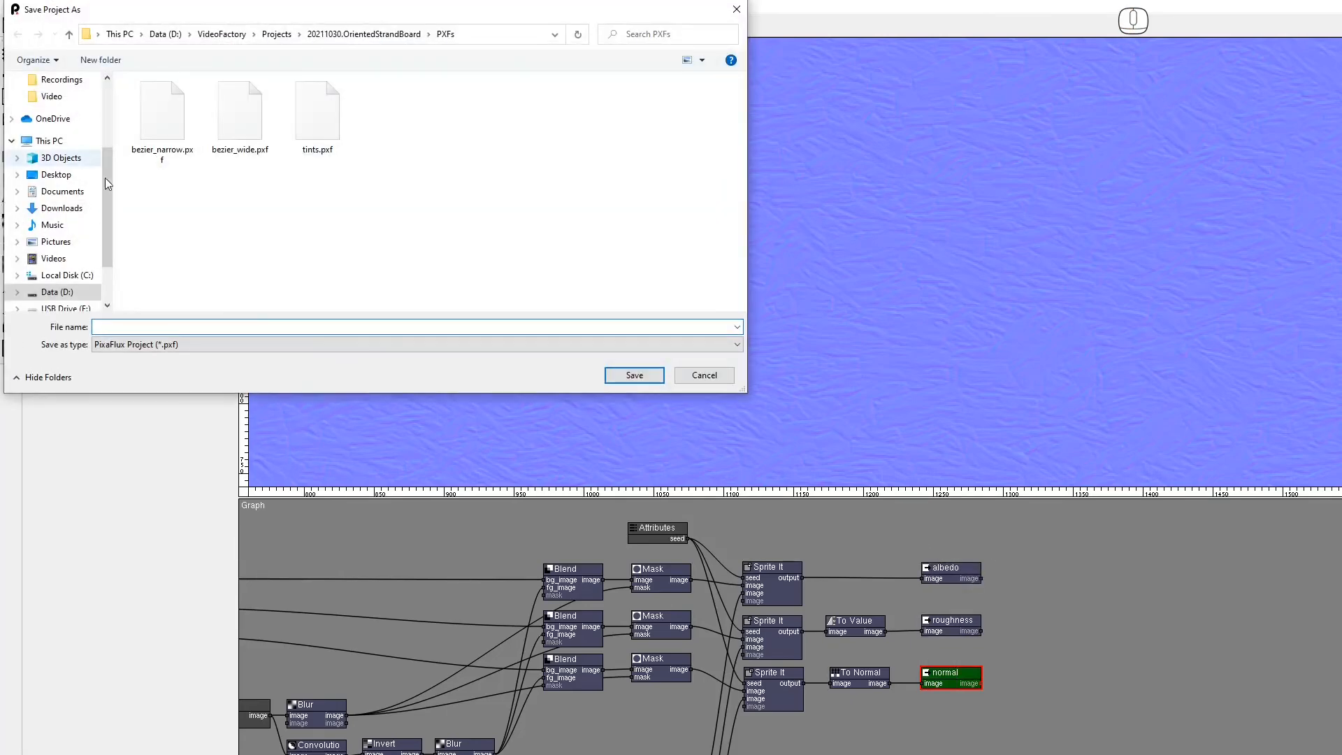
{"action": "type", "text": "osb"}
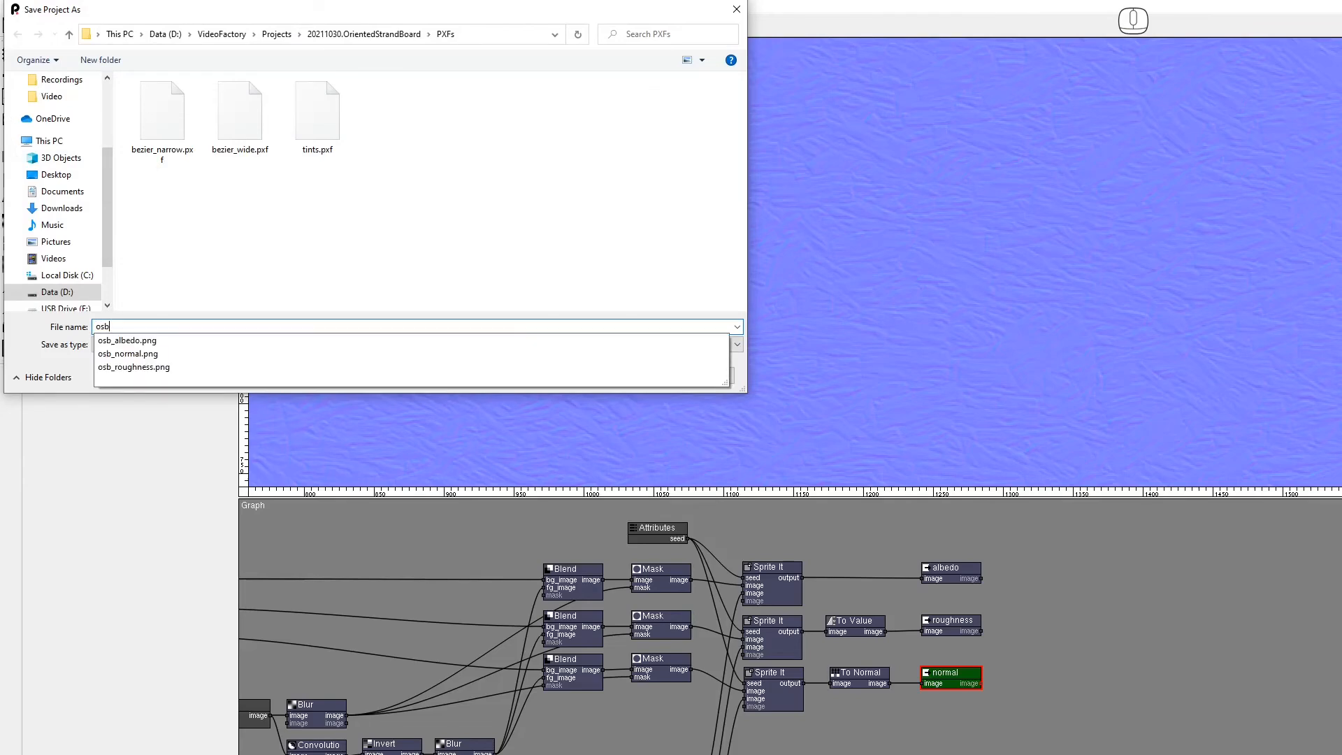
{"action": "key", "text": "Return"}
Step: Create a new empty project and add a Node Graph node to its graph
{"action": "left_click", "coordinate": [11, 6]}
{"action": "mouse_move", "coordinate": [105, 23]}
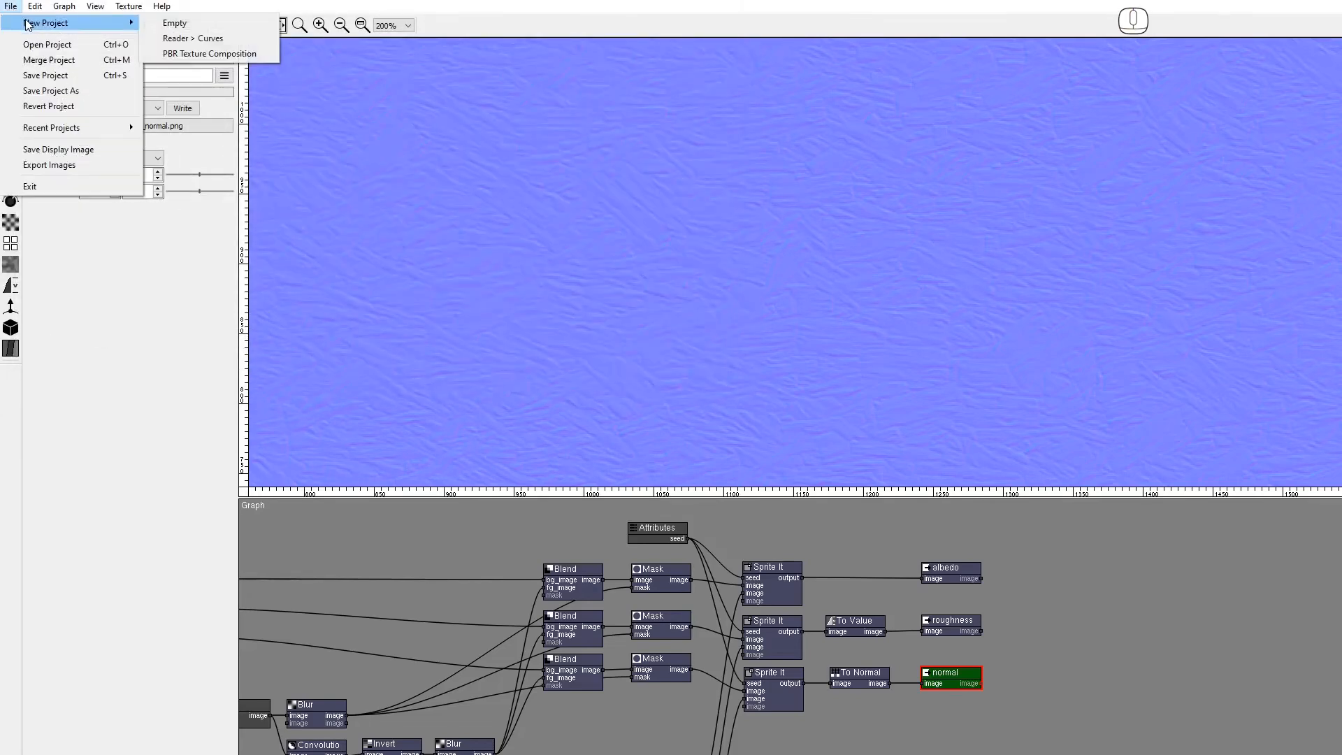
{"action": "left_click", "coordinate": [160, 26]}
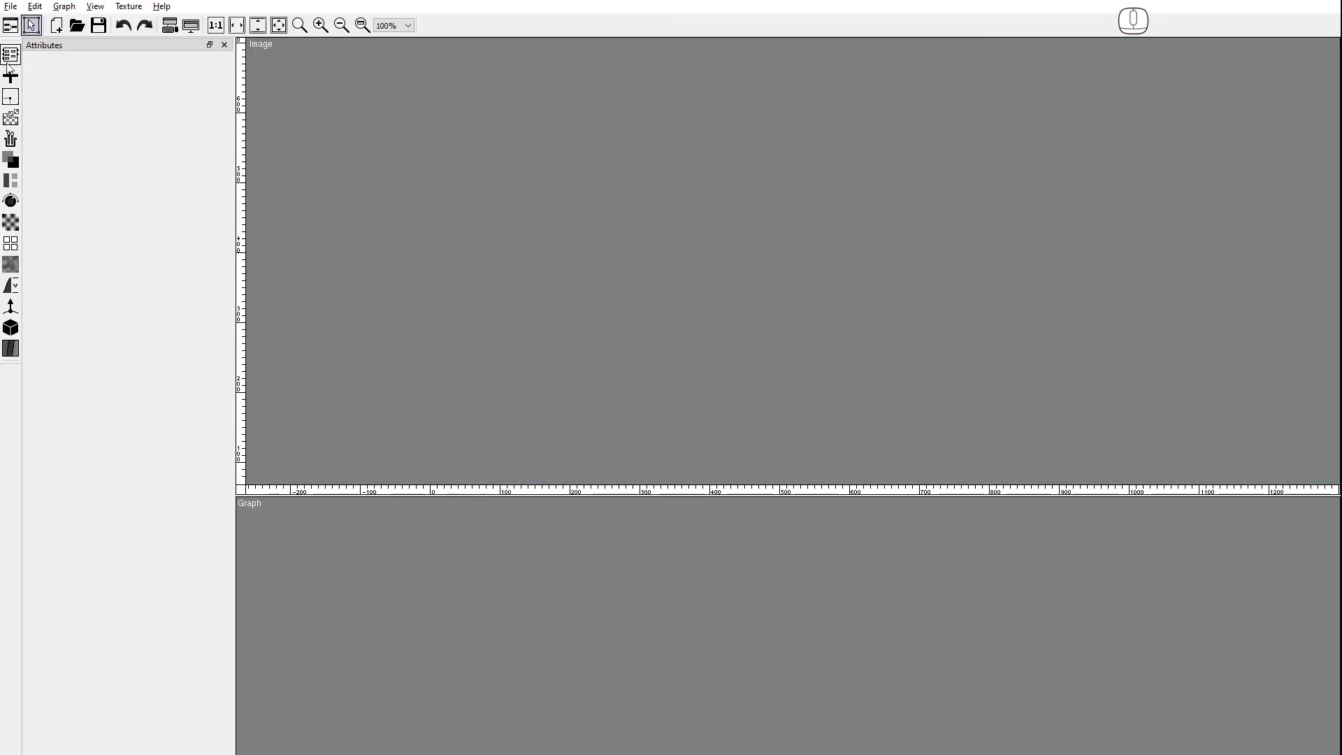
{"action": "left_click", "coordinate": [10, 55]}
{"action": "left_click_drag", "start_coordinate": [32, 257], "coordinate": [287, 520]}
Step: Load the osb.pxf project into the Node Graph node
{"action": "left_click", "coordinate": [135, 111]}
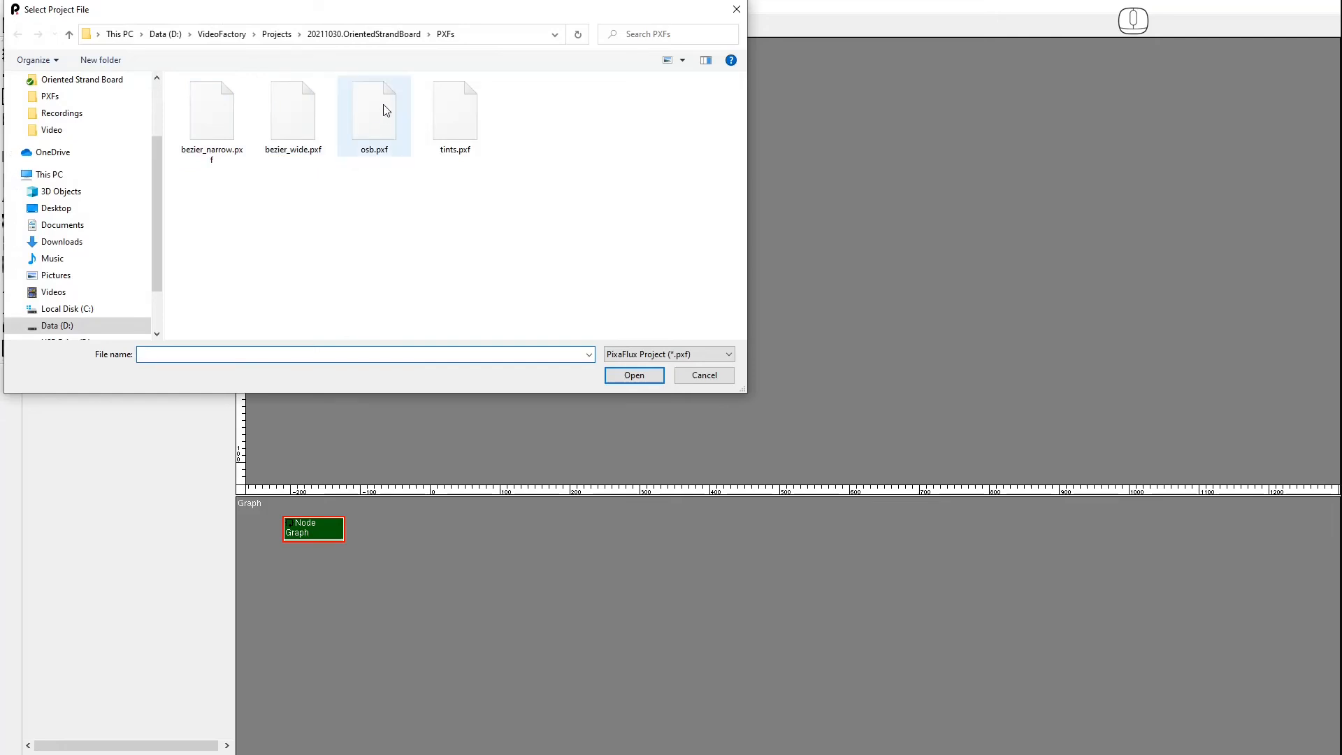
{"action": "double_click", "coordinate": [383, 111]}
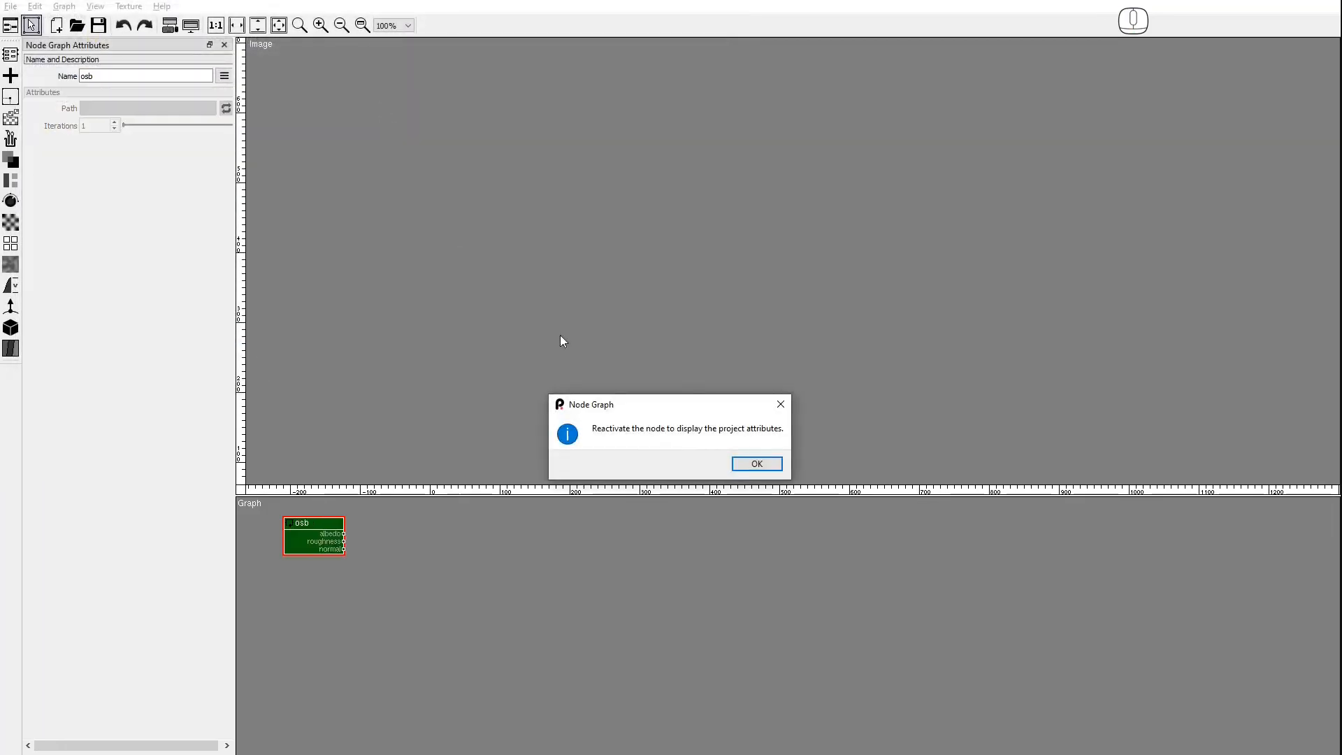
{"action": "left_click", "coordinate": [764, 471]}
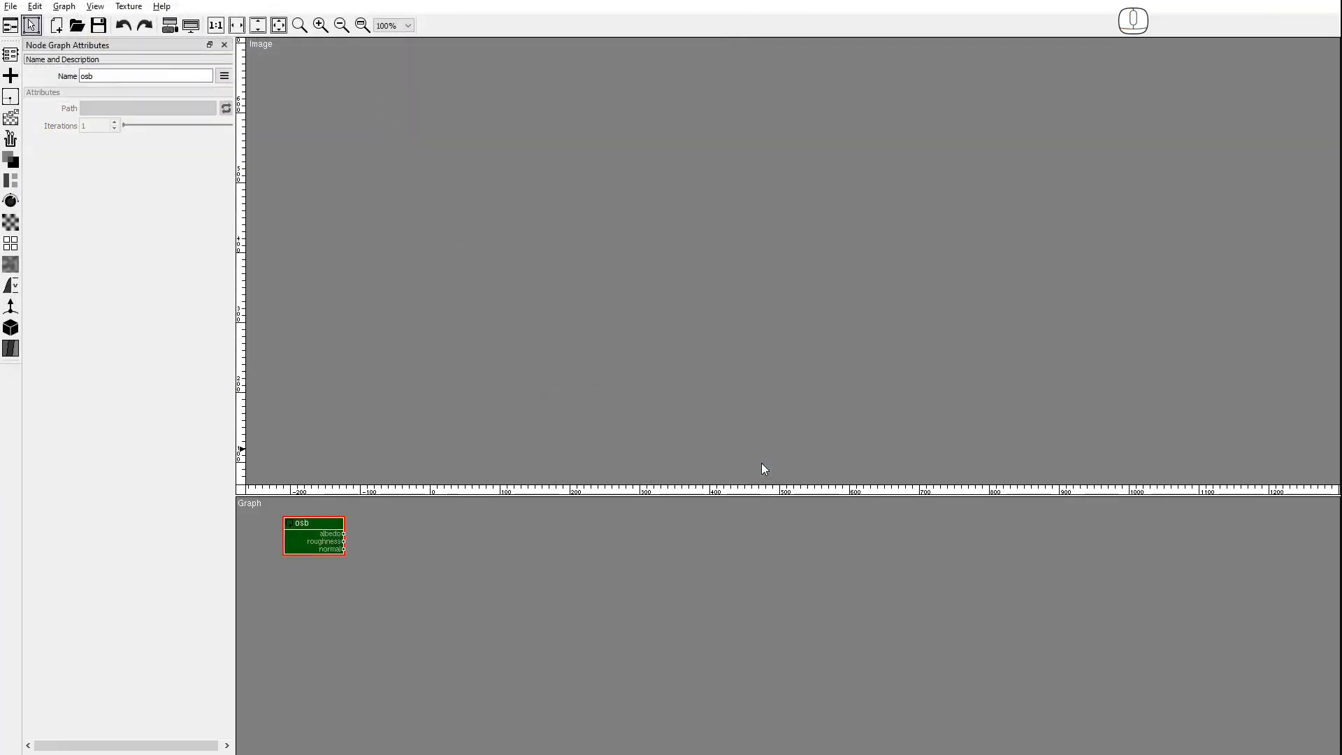
Step: Display the osb node's albedo output in an enlarged image view at 100% zoom
{"action": "left_click", "coordinate": [345, 541]}
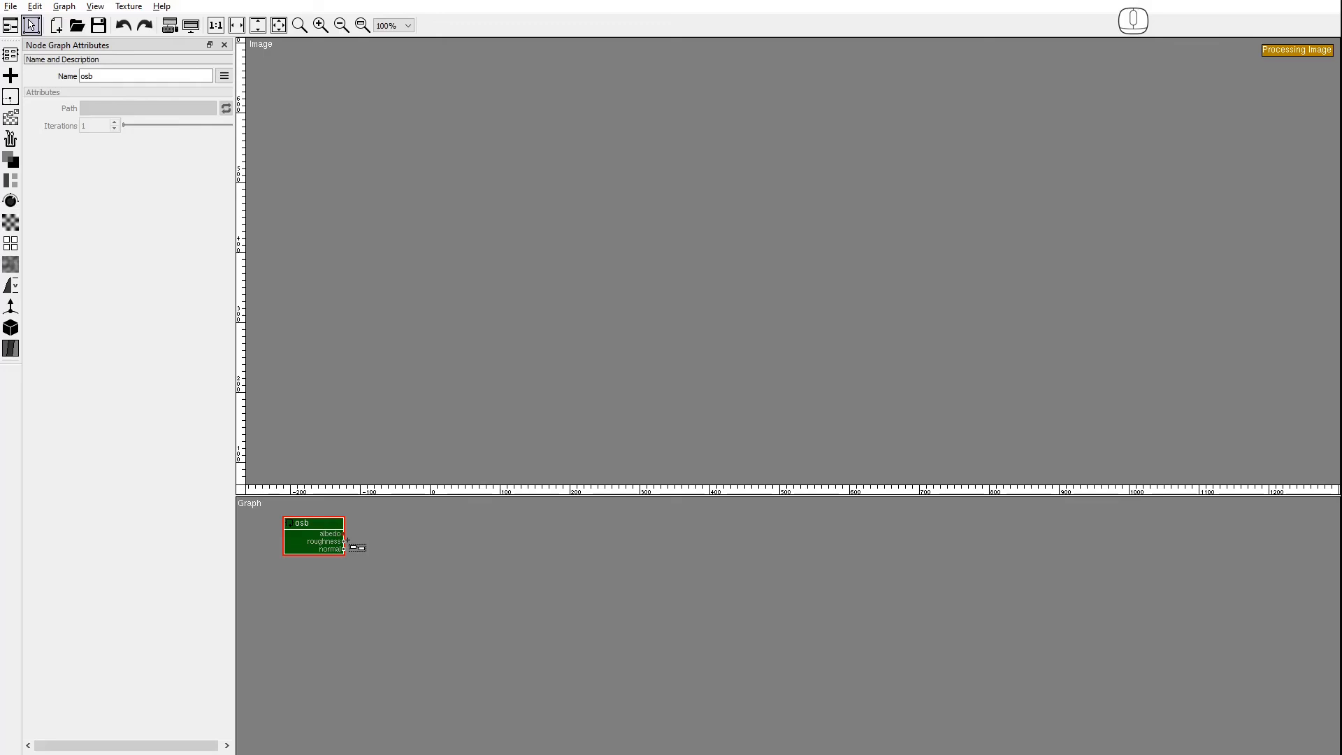
{"action": "left_click_drag", "start_coordinate": [427, 497], "coordinate": [428, 684]}
{"action": "left_click", "coordinate": [215, 25]}
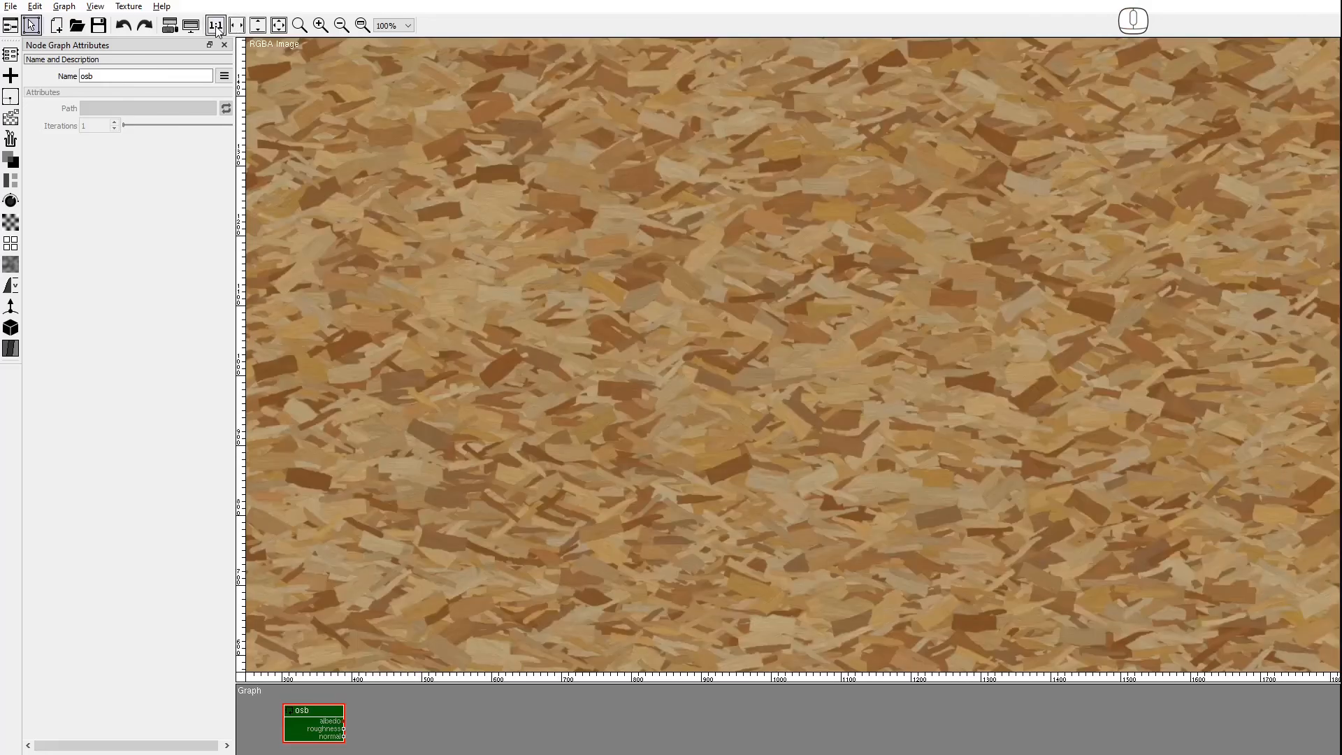
Step: View the osb node's roughness and normal outputs, and set the node's Seed to 32
{"action": "left_click", "coordinate": [345, 729]}
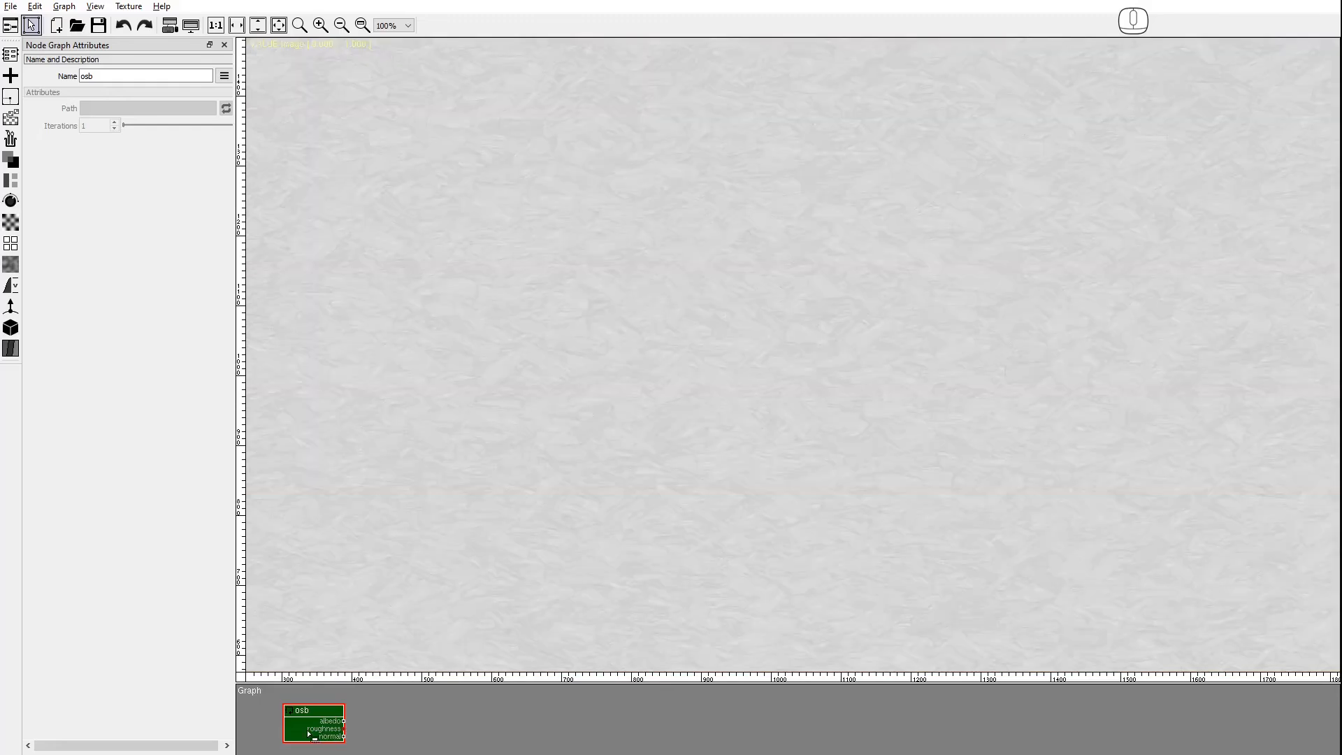
{"action": "left_click", "coordinate": [308, 733]}
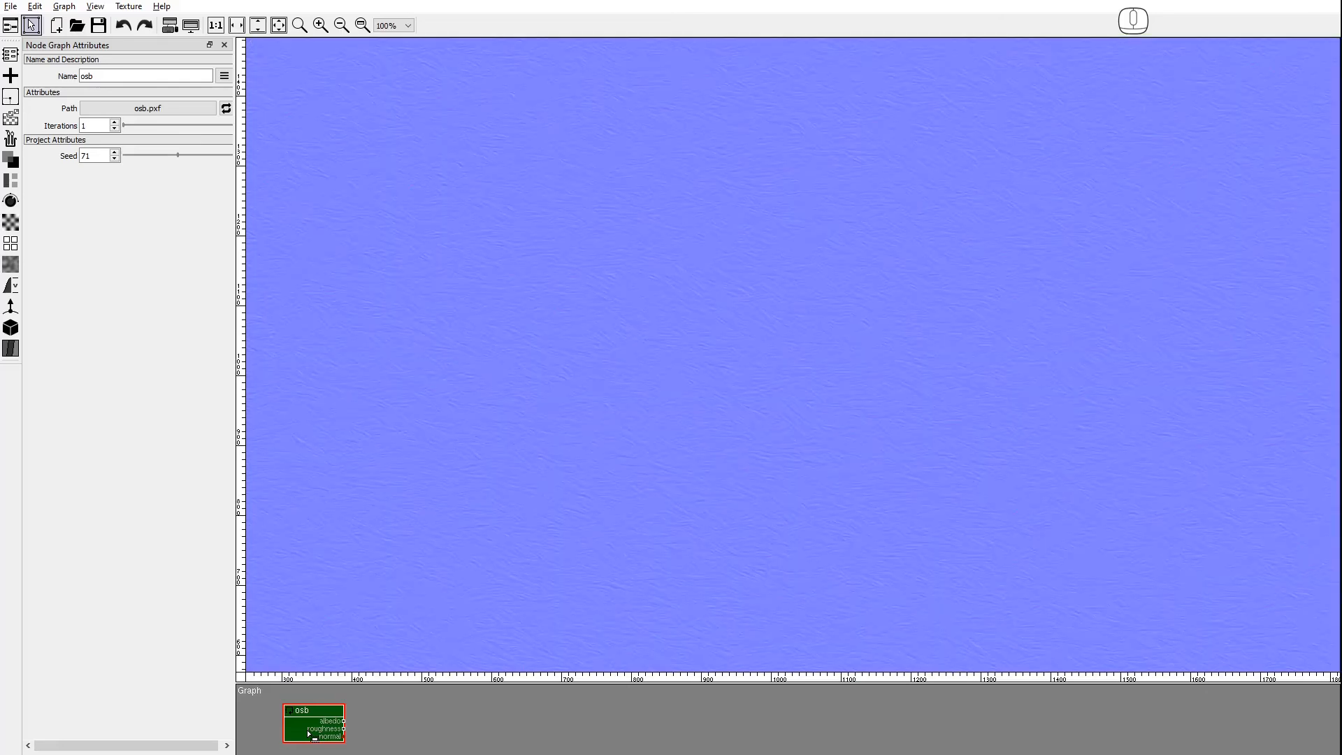
{"action": "left_click", "coordinate": [308, 734]}
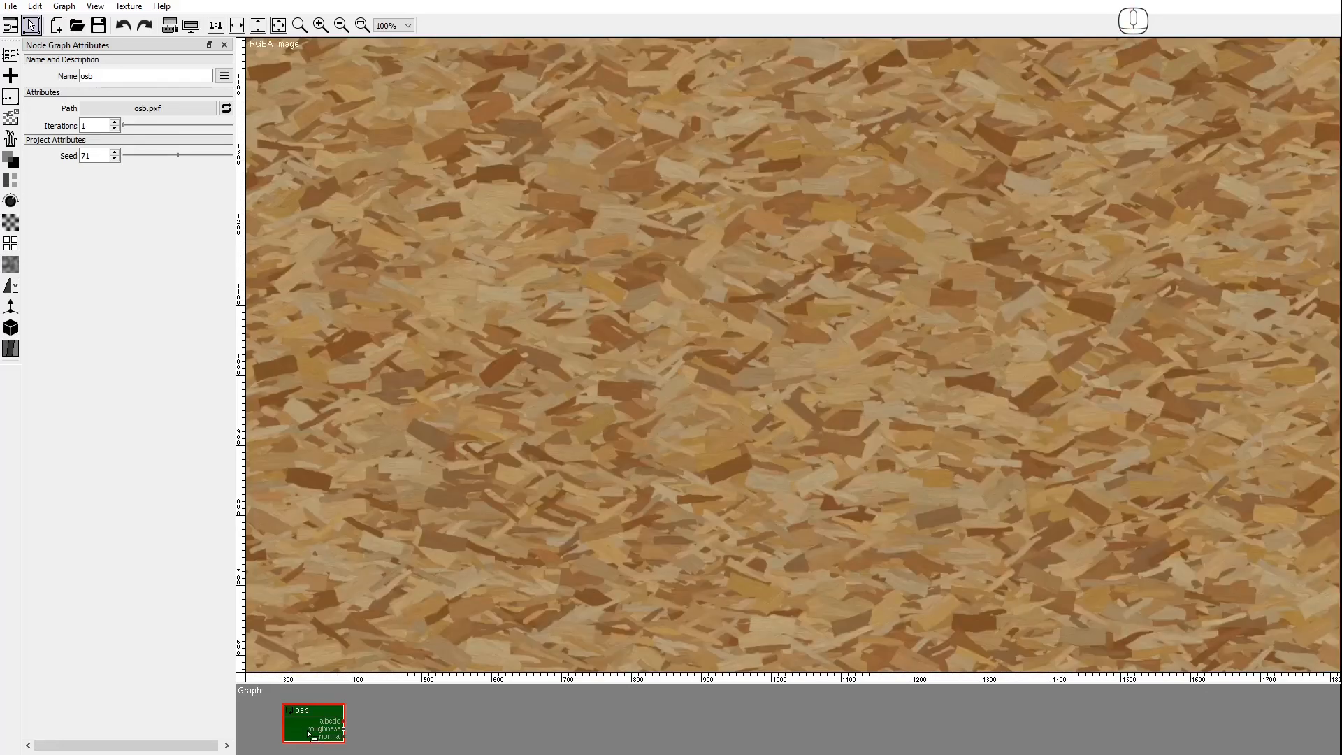
{"action": "left_click", "coordinate": [144, 155]}
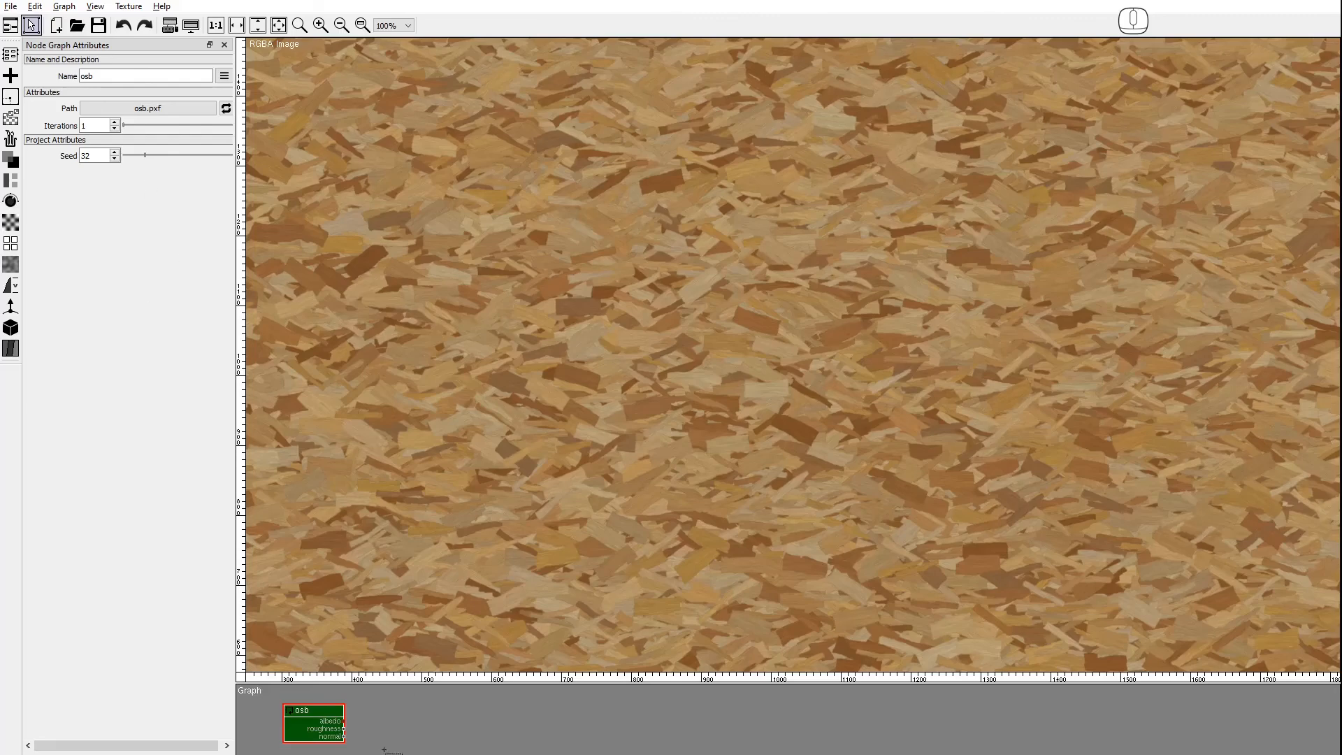
Step: Add a second Node Graph node to the graph beside the osb node
{"action": "key", "text": "Tab"}
{"action": "type", "text": "nod"}
{"action": "key", "text": "Down"}
{"action": "key", "text": "Return"}
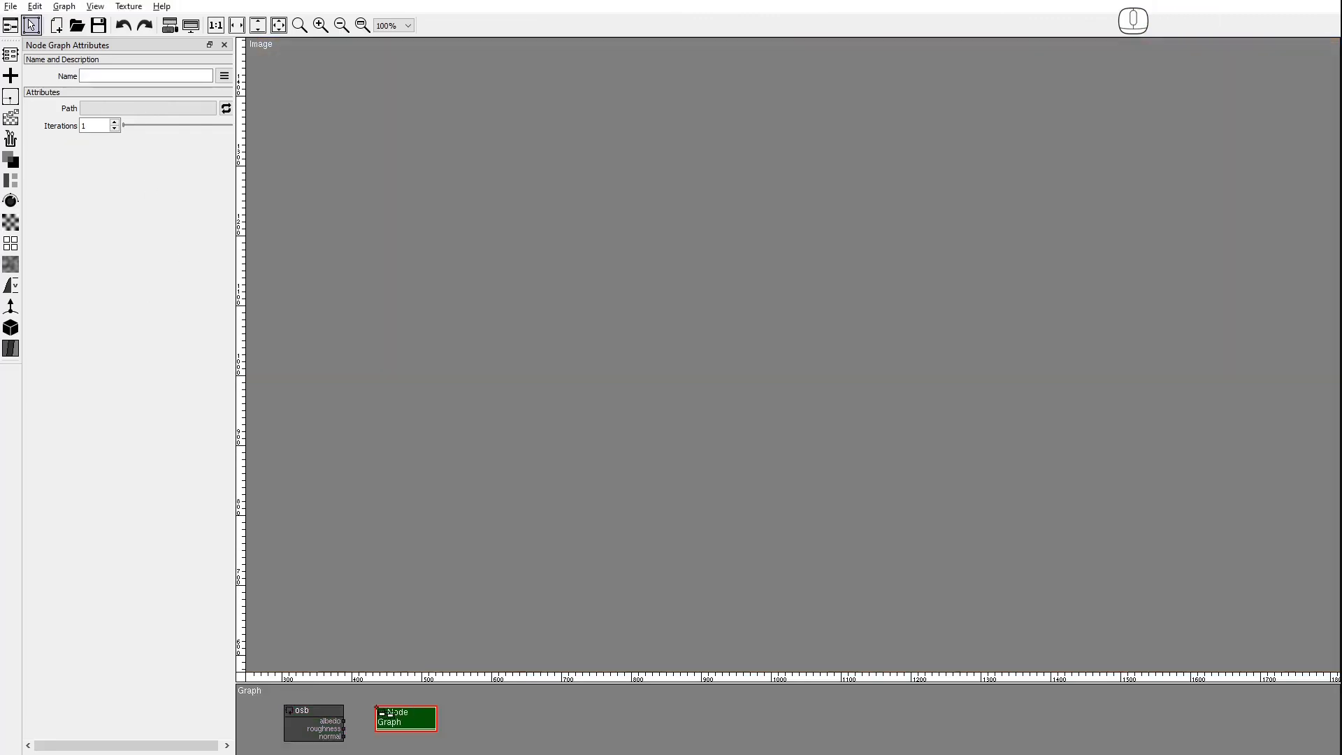
{"action": "left_click_drag", "start_coordinate": [393, 721], "coordinate": [396, 717]}
Step: Load the osb.pxf project from the other, copied folder path into the new Node Graph node and reactivate the node
{"action": "left_click", "coordinate": [162, 108]}
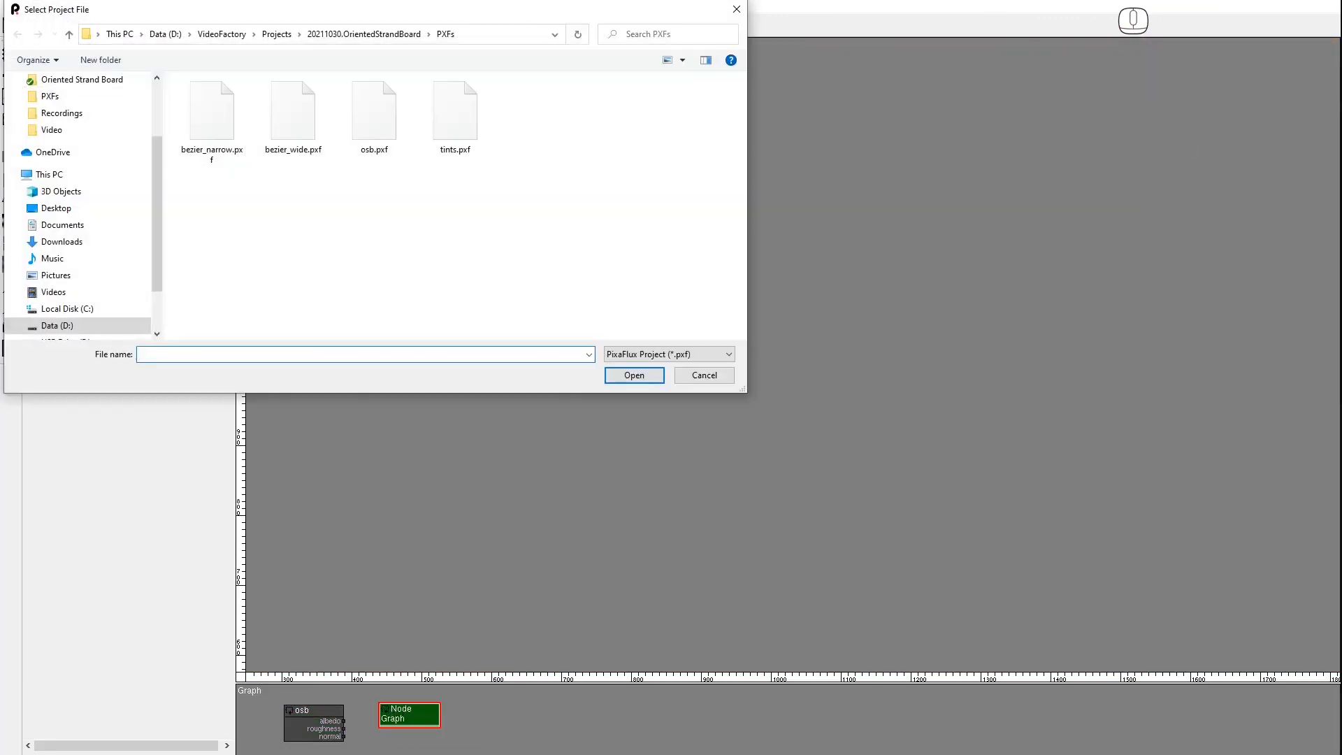
{"action": "key", "text": "ctrl+c"}
{"action": "left_click", "coordinate": [410, 360]}
{"action": "left_click", "coordinate": [500, 30]}
{"action": "key", "text": "ctrl+v"}
{"action": "key", "text": "Return"}
{"action": "double_click", "coordinate": [454, 116]}
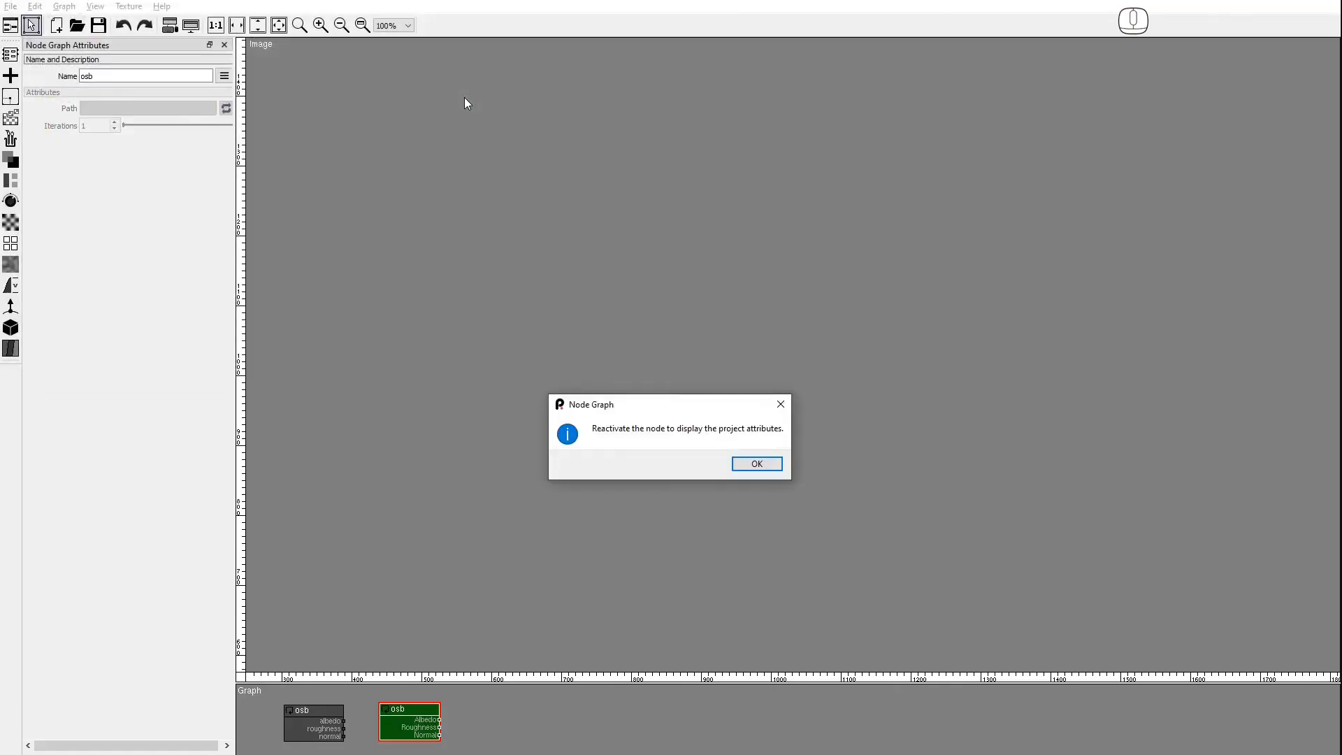
{"action": "left_click", "coordinate": [757, 462]}
{"action": "left_click", "coordinate": [417, 725]}
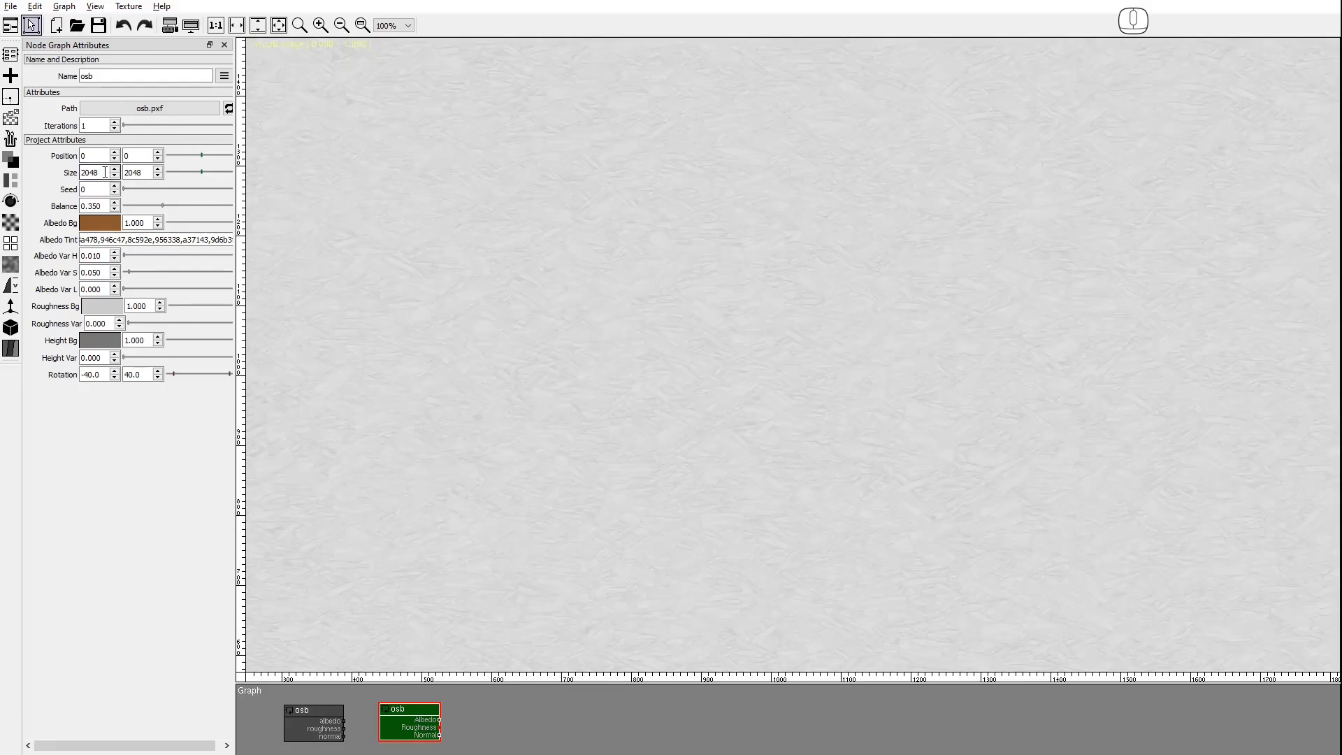
Step: Set the second osb node's Size to 1024 by 1024 and display its Albedo output at 100% zoom
{"action": "double_click", "coordinate": [105, 172]}
{"action": "type", "text": "1024"}
{"action": "key", "text": "Tab"}
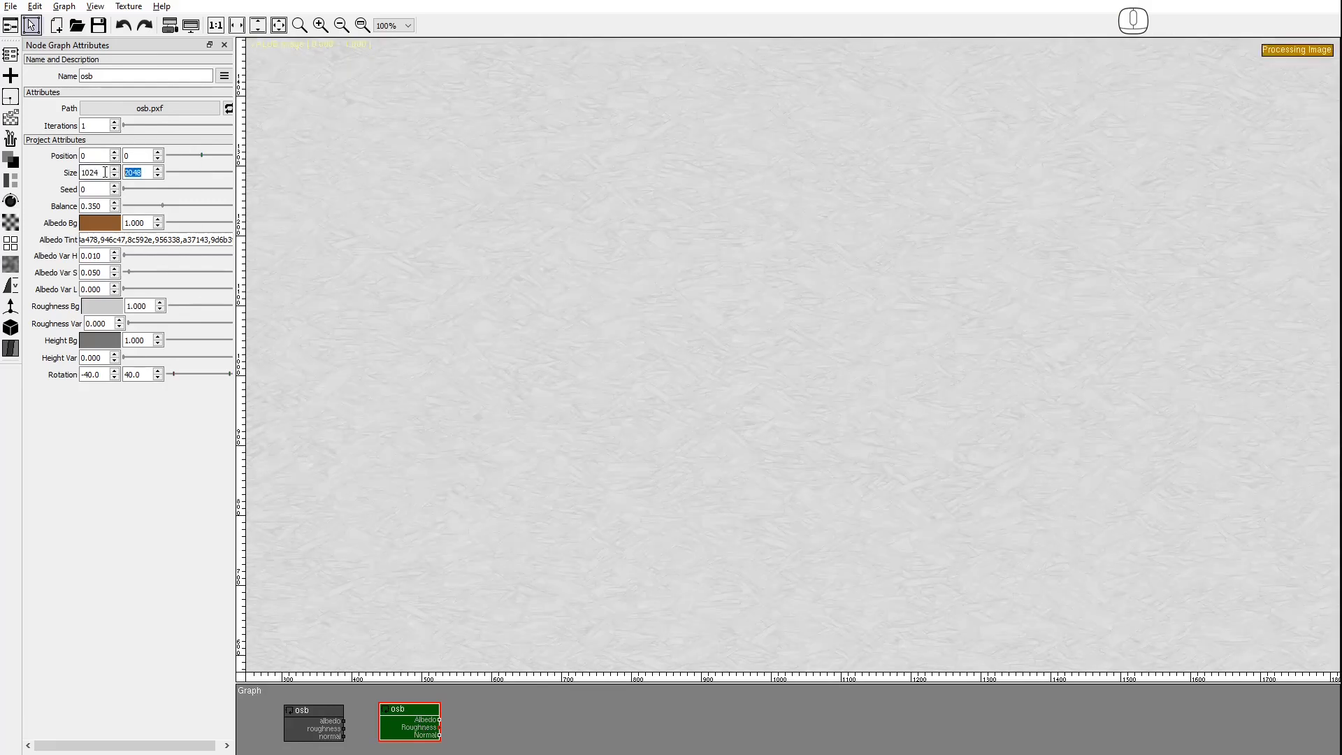
{"action": "type", "text": "102"}
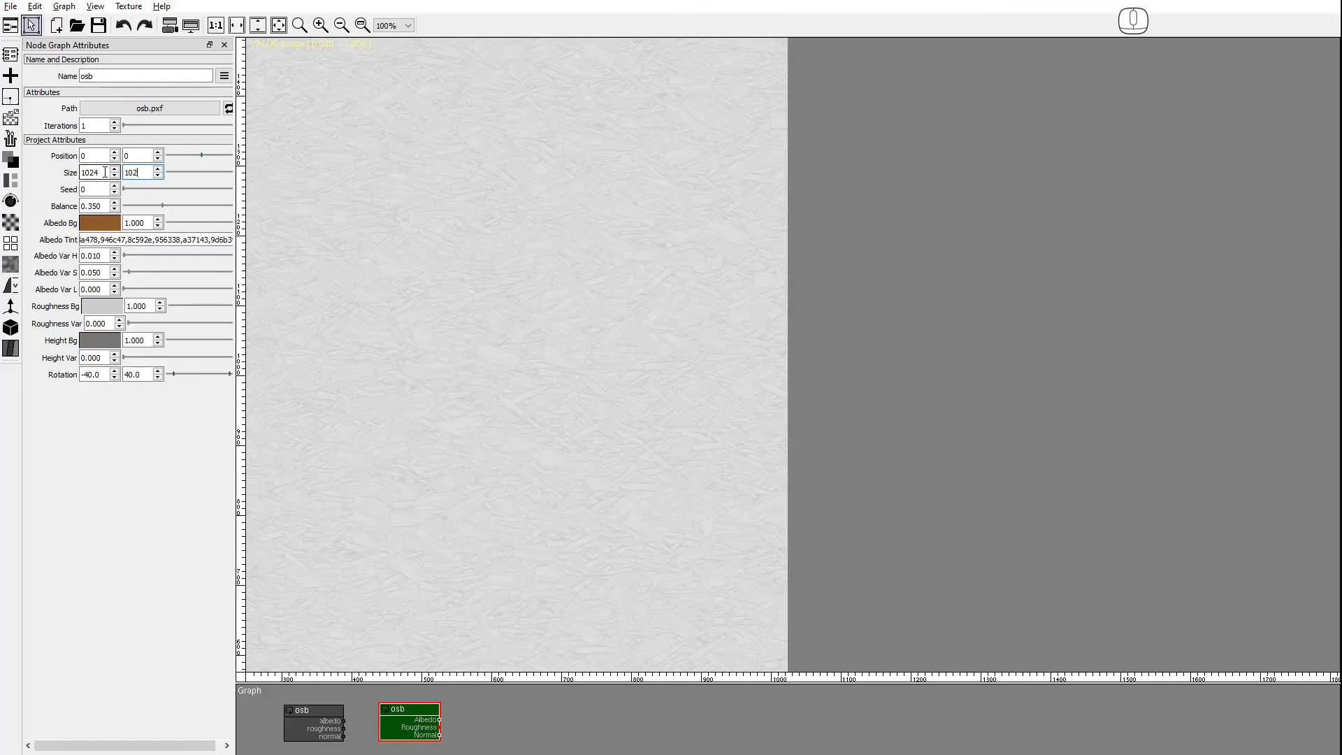
{"action": "type", "text": "4"}
{"action": "key", "text": "Return"}
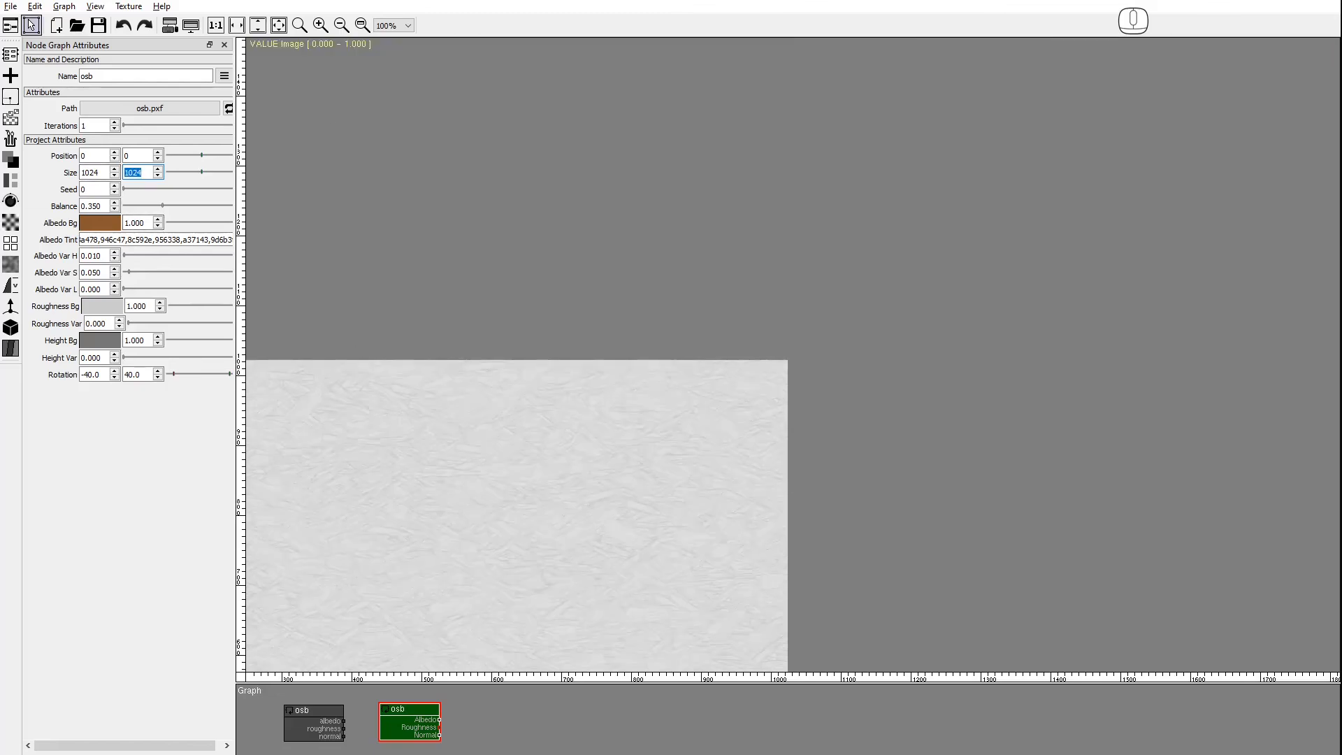
{"action": "left_click", "coordinate": [215, 25]}
{"action": "left_click", "coordinate": [441, 719]}
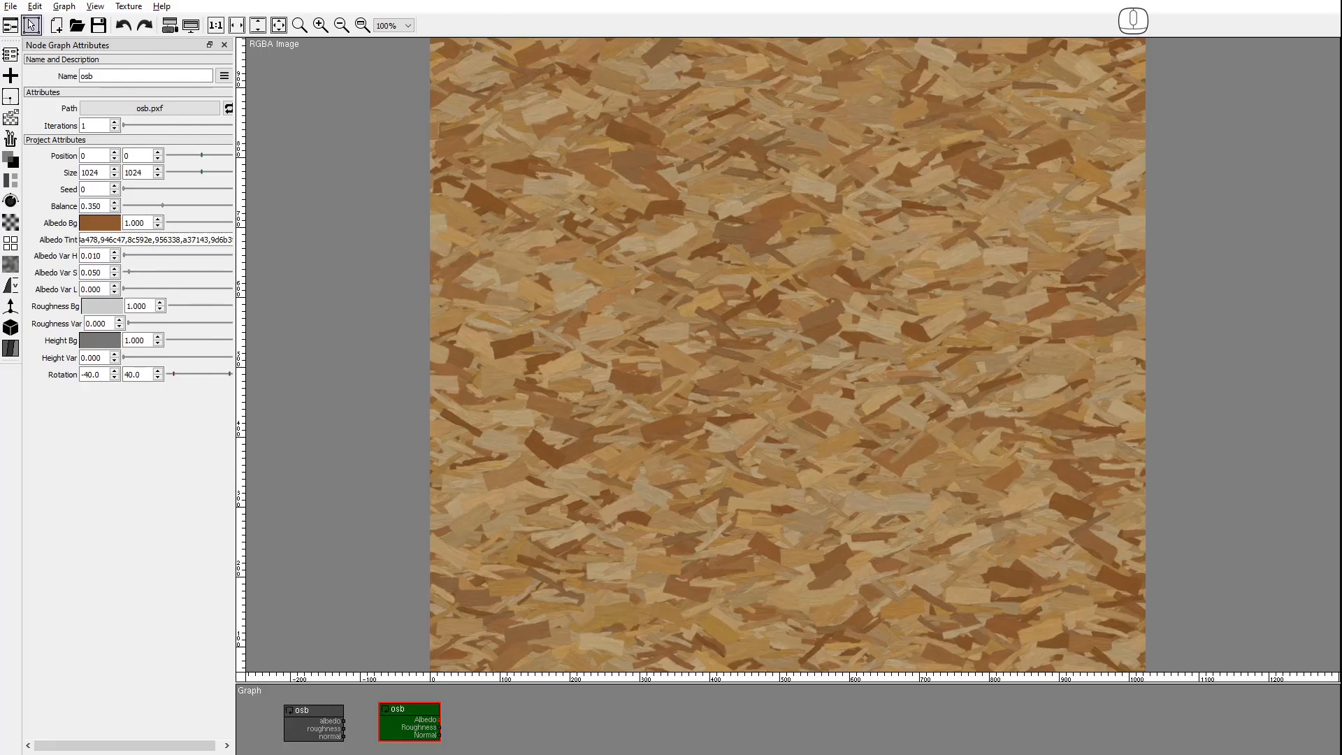
Step: Replace the second osb node's Albedo Tint list with the colours 8c592eff,956338ff,a37143ff,9d6b3fff copied from another window
{"action": "key", "text": "alt+Tab"}
{"action": "left_click_drag", "start_coordinate": [1109, 442], "coordinate": [911, 442]}
{"action": "key", "text": "ctrl+c"}
{"action": "key", "text": "alt+Tab"}
{"action": "key", "text": "ctrl+v"}
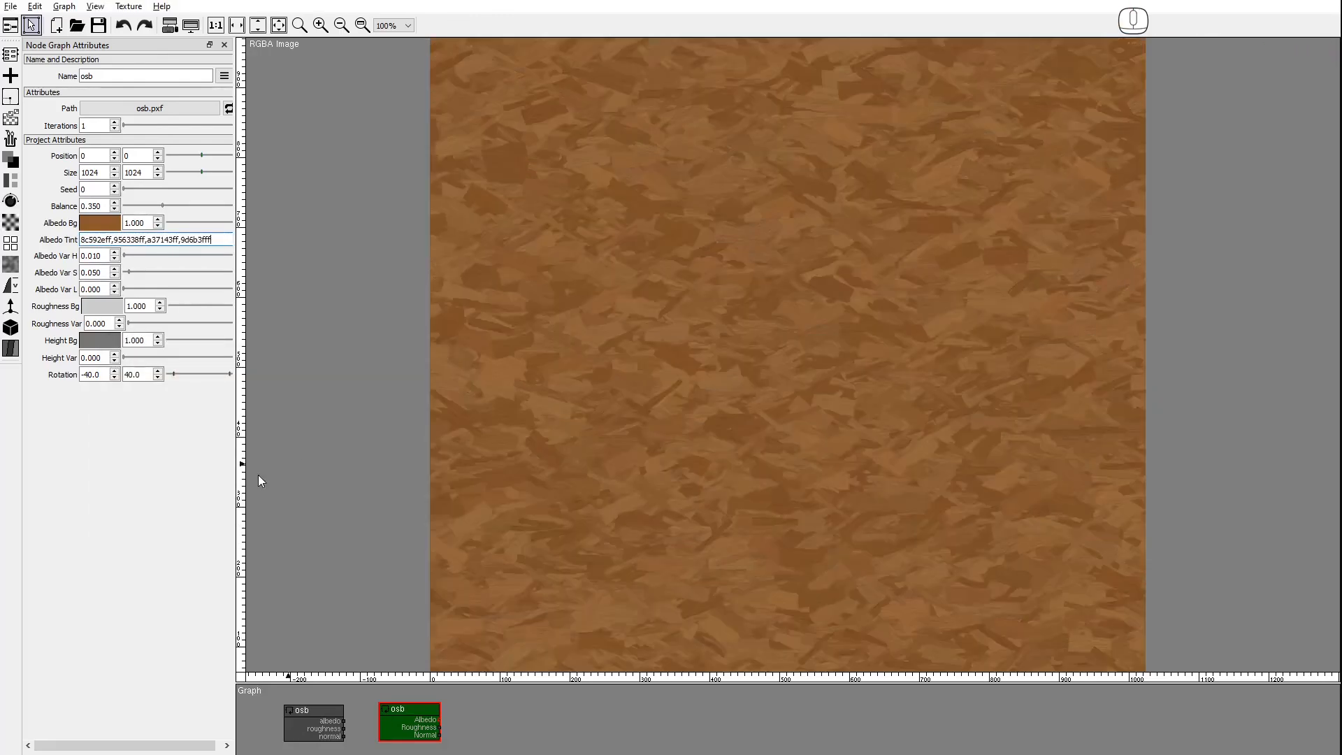
Step: Set the second osb node's Rotation range from -90 to 90 and view its Normal output
{"action": "left_click", "coordinate": [106, 375]}
{"action": "left_click_drag", "start_coordinate": [107, 374], "coordinate": [61, 377]}
{"action": "type", "text": "-90"}
{"action": "key", "text": "Tab"}
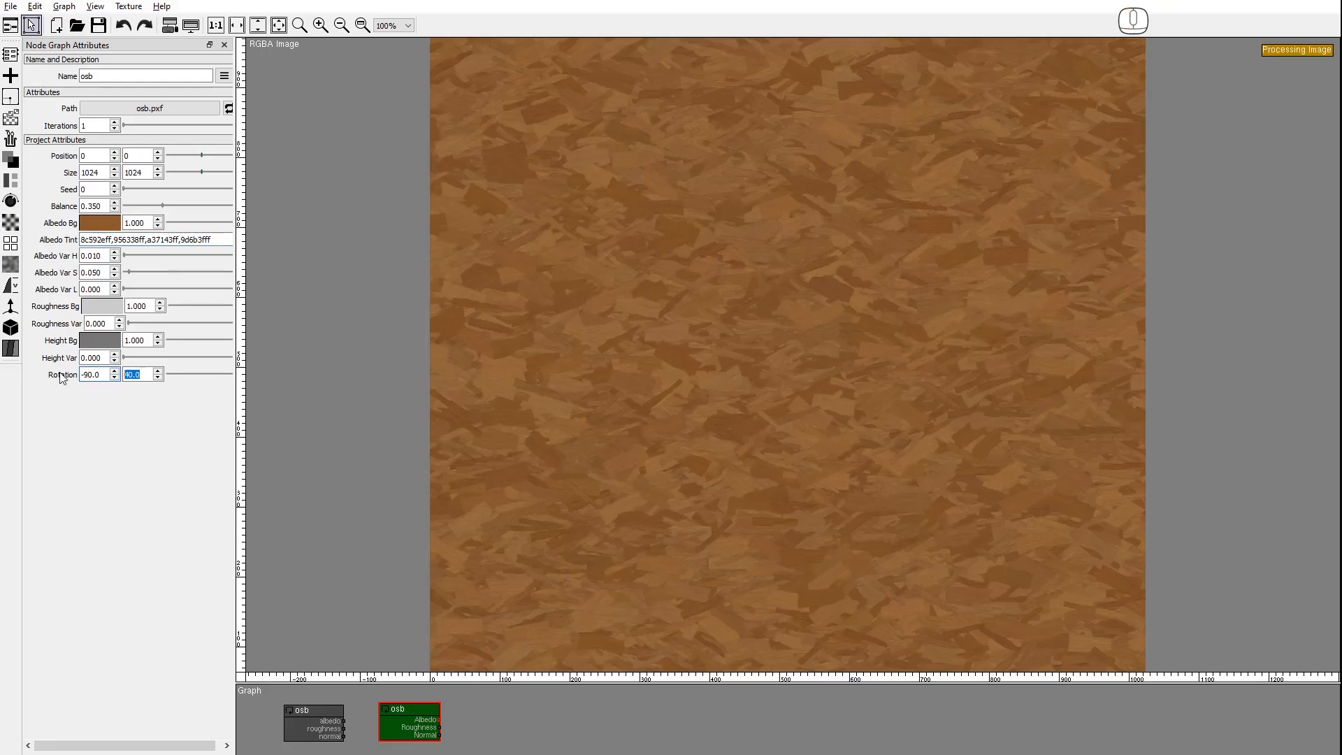
{"action": "type", "text": "90"}
{"action": "key", "text": "Return"}
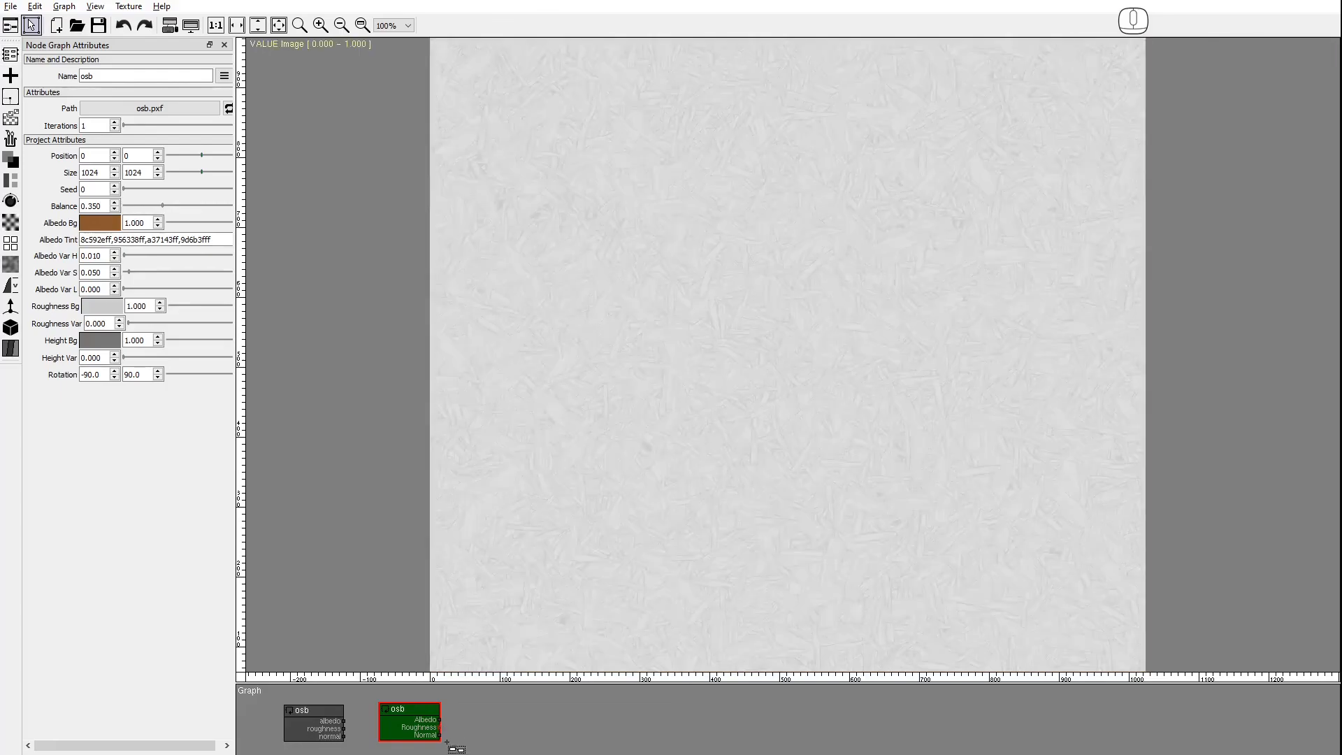
{"action": "left_click", "coordinate": [439, 736]}
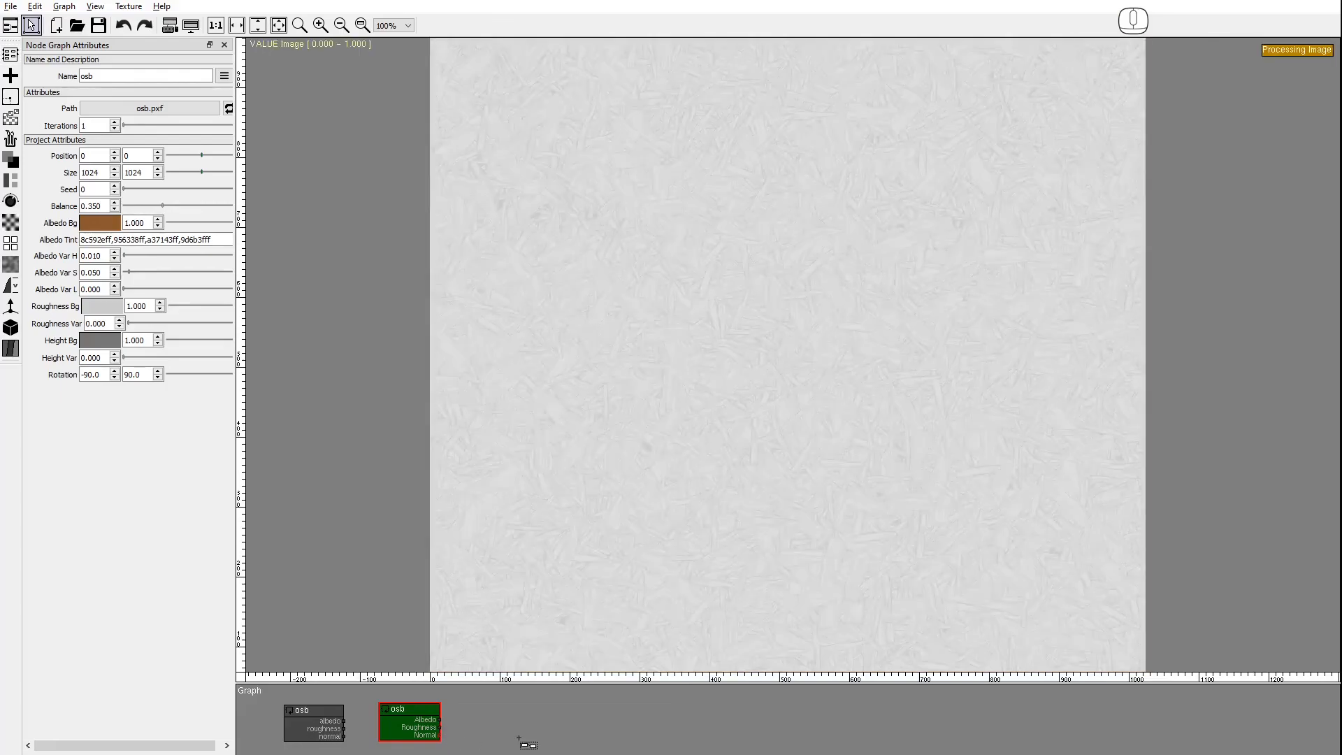